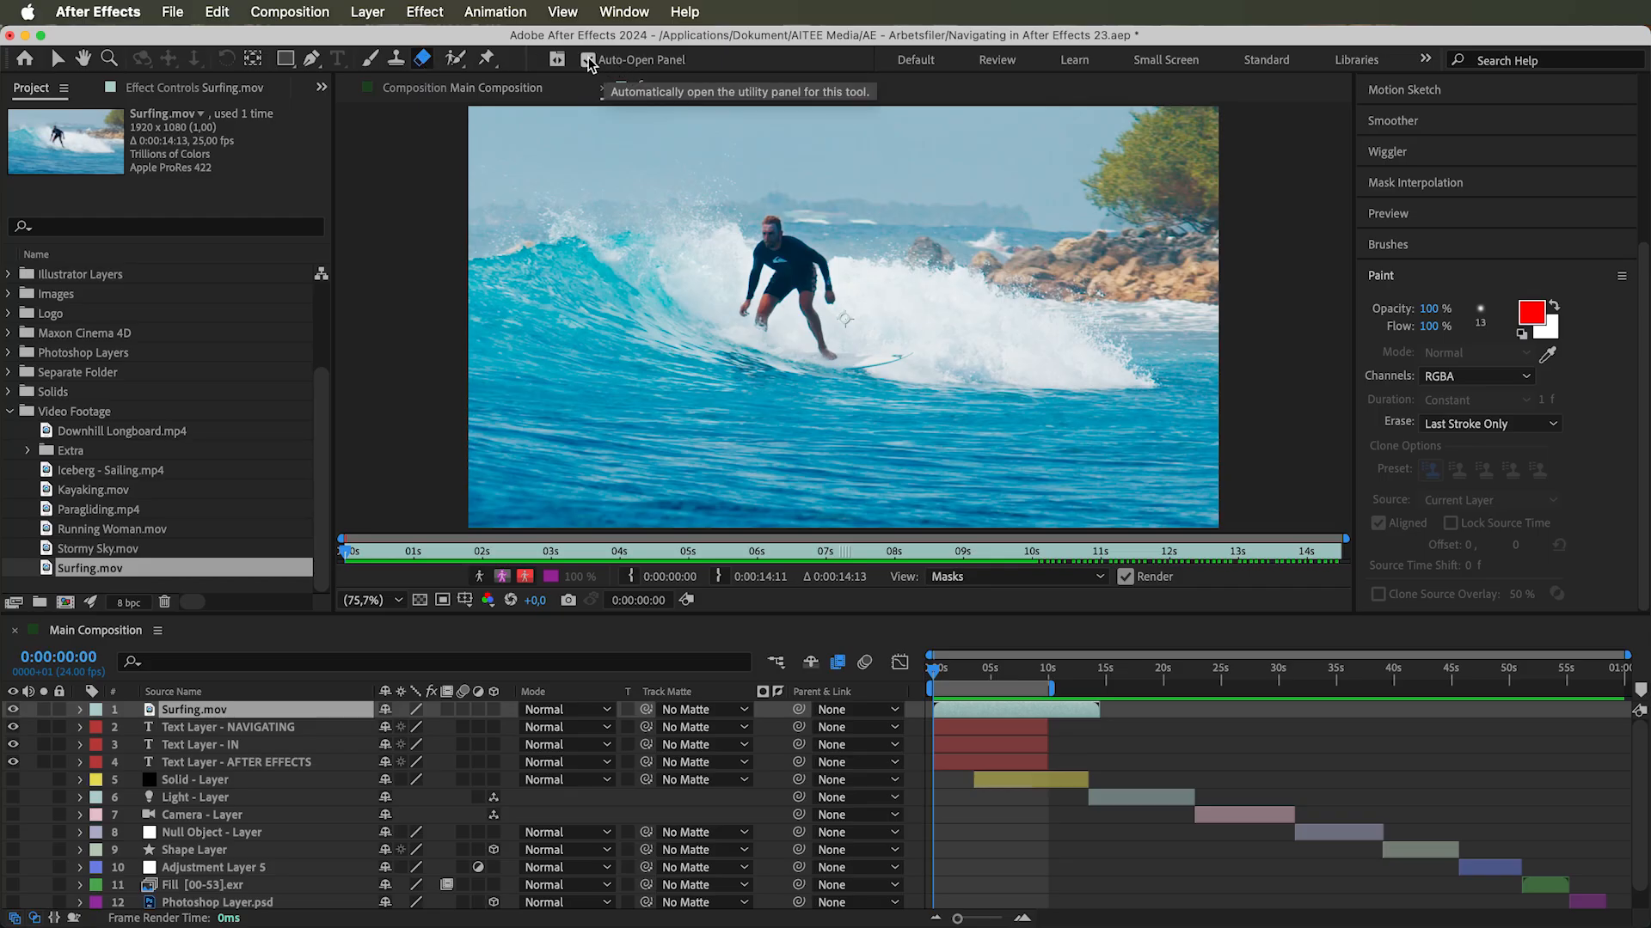
Turn off automatic panel opening and test it by switching between the Clone Stamp and Eraser tools
click(588, 62)
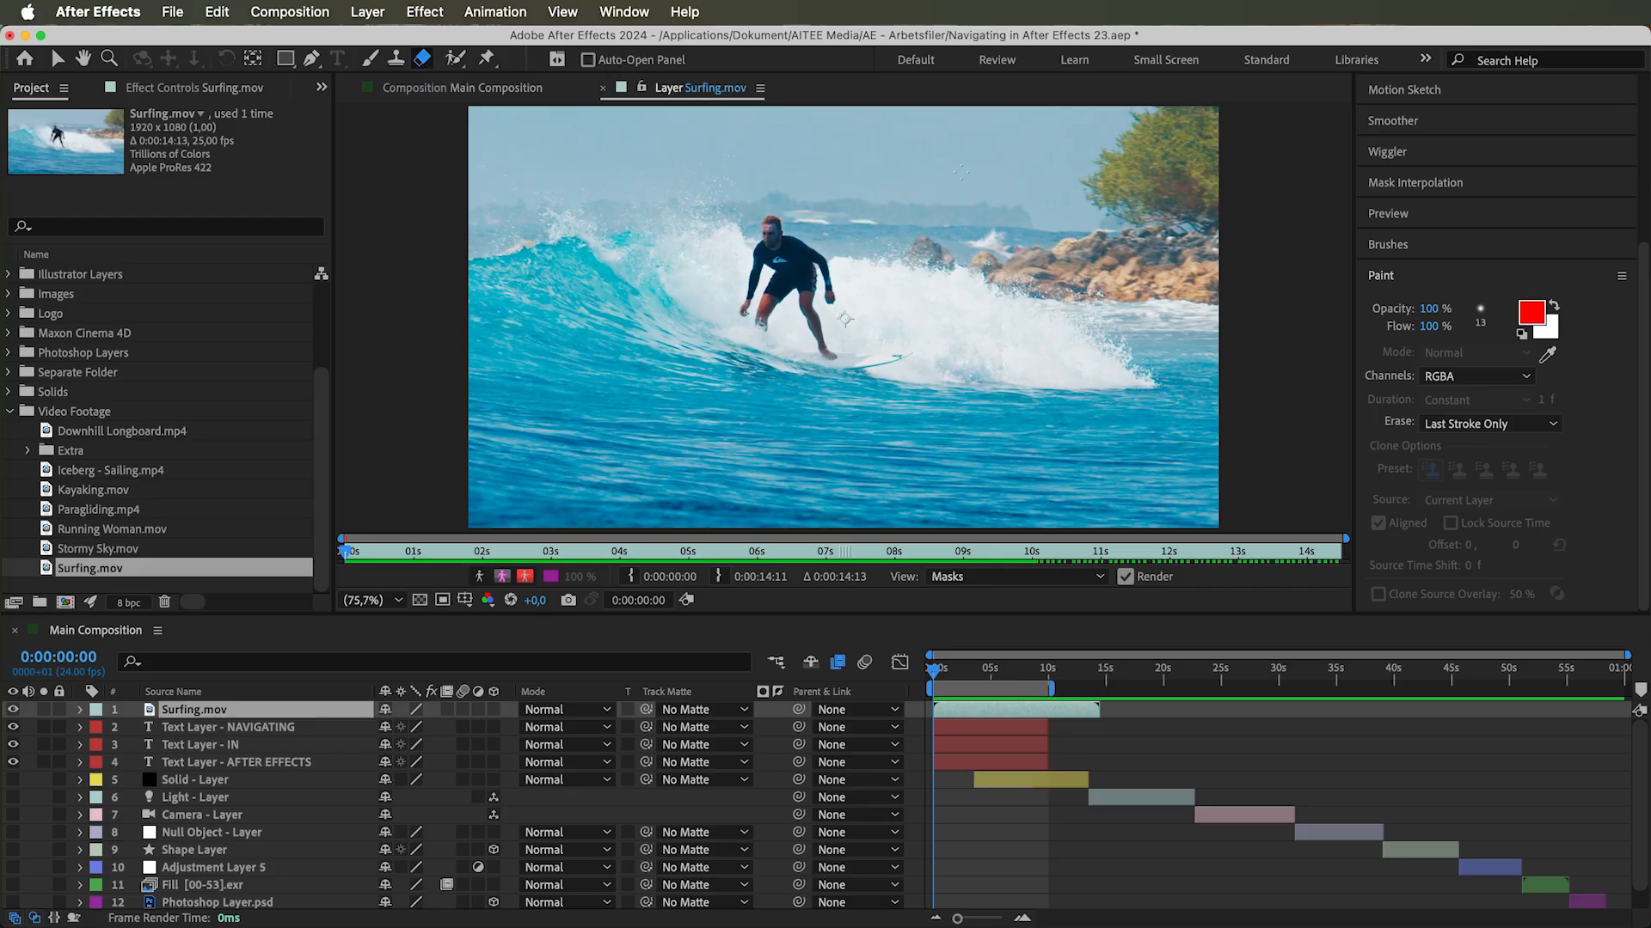
click(1411, 214)
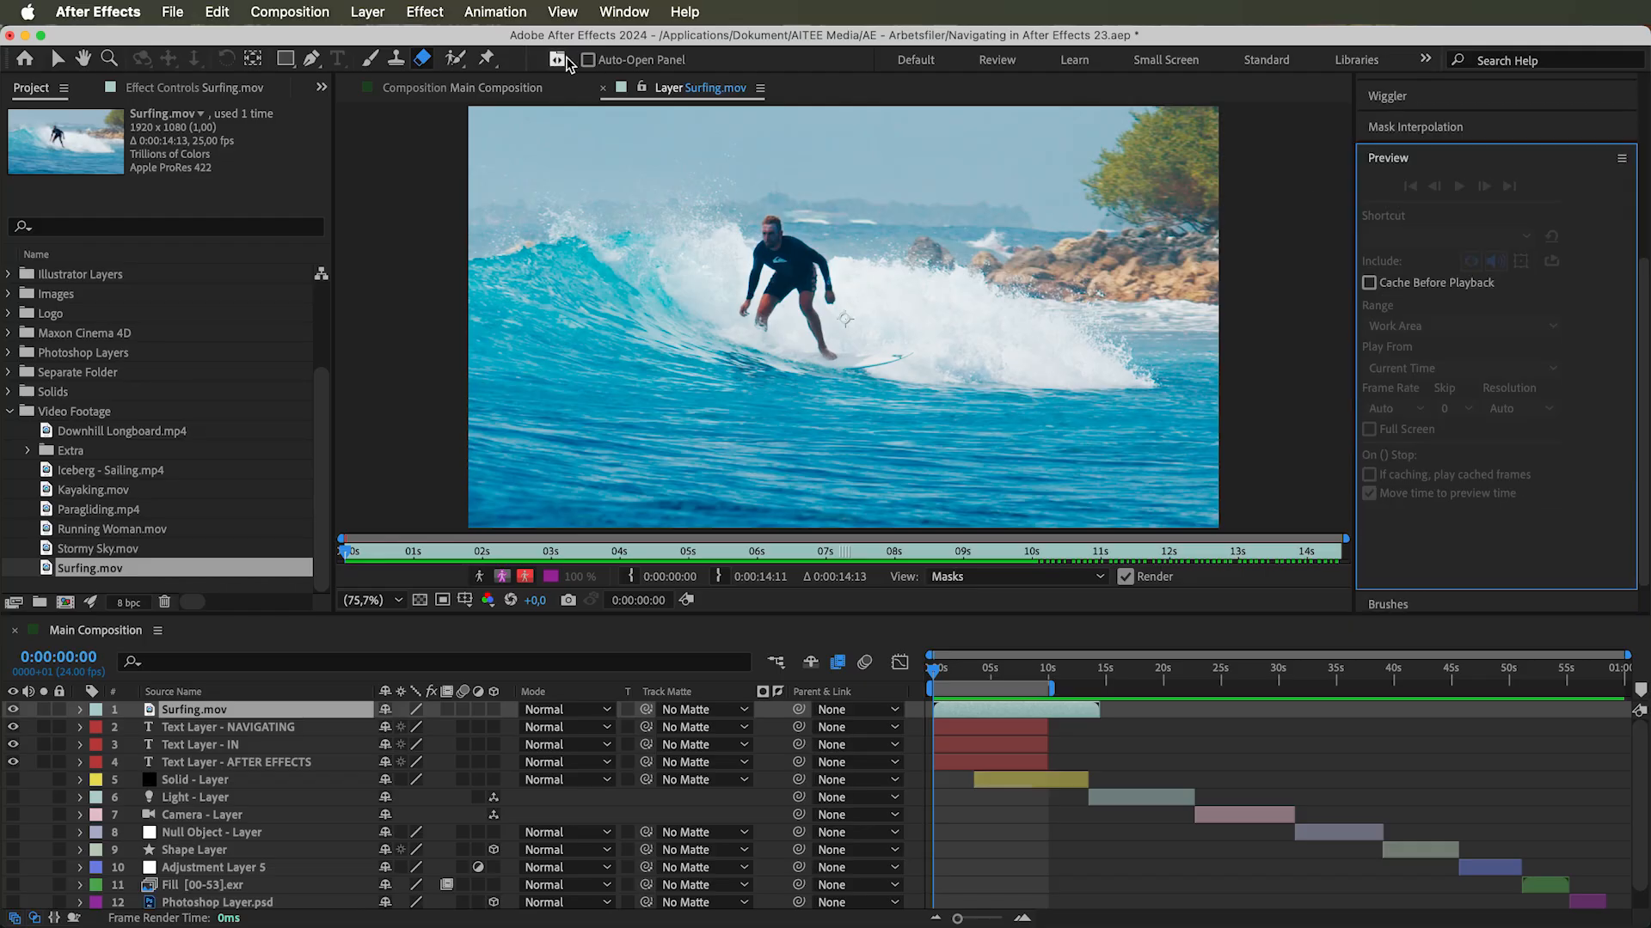
click(397, 62)
click(422, 59)
Turn automatic panel opening back on and activate the Clone Stamp tool to bring up its Paint settings
click(588, 60)
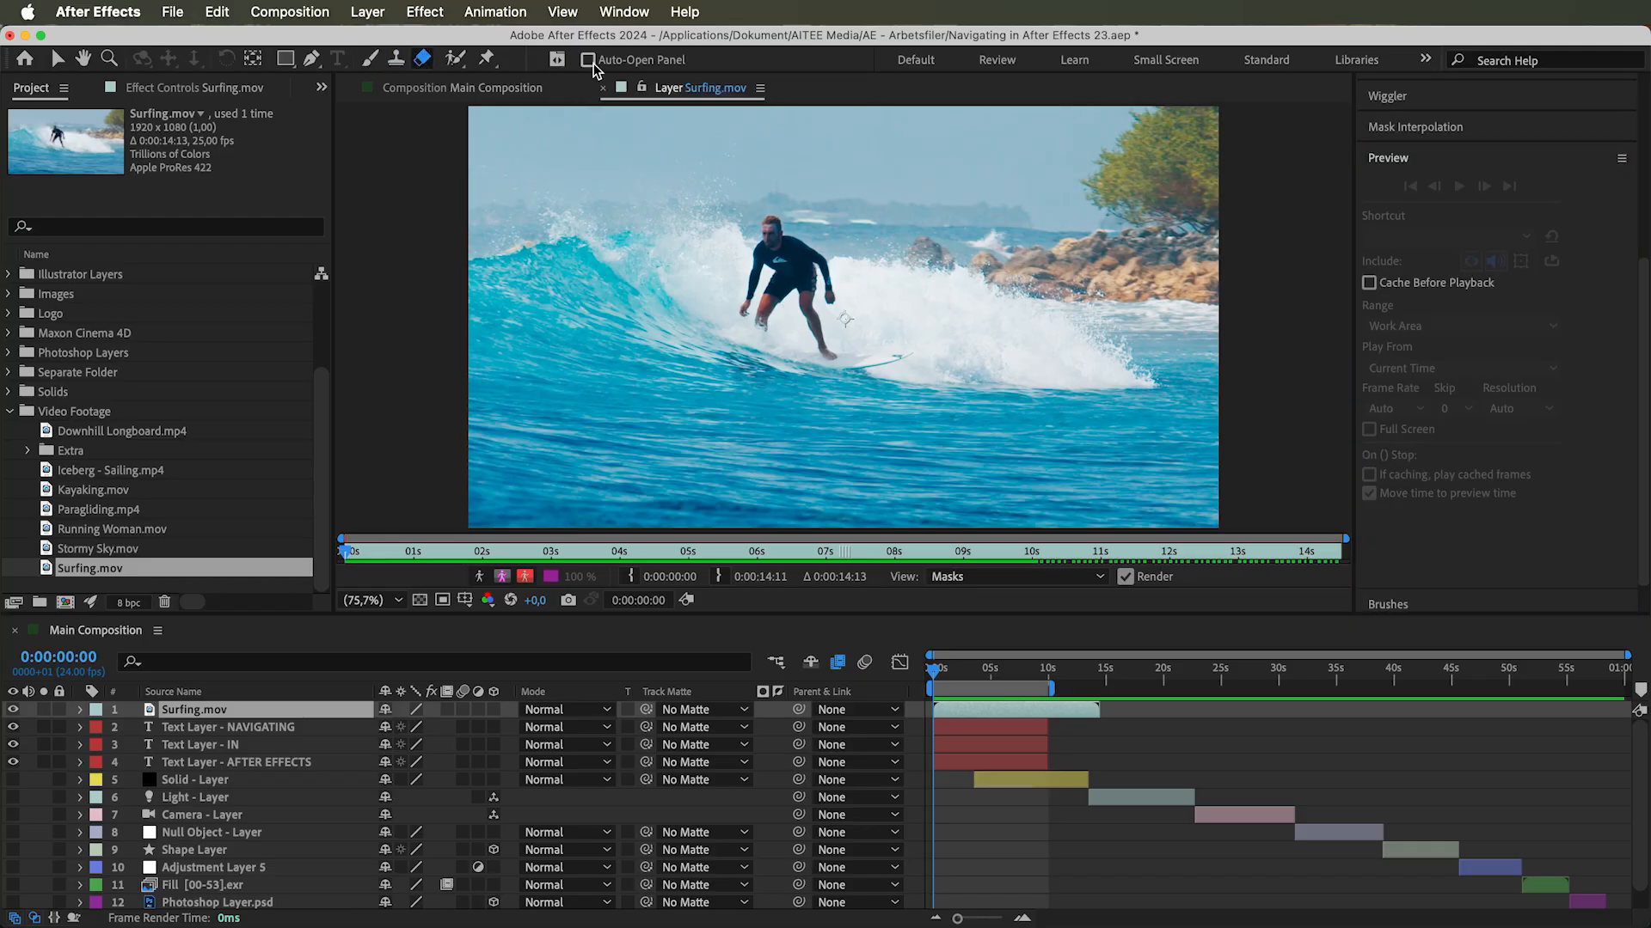
click(395, 60)
scroll(1361, 392, down, 5)
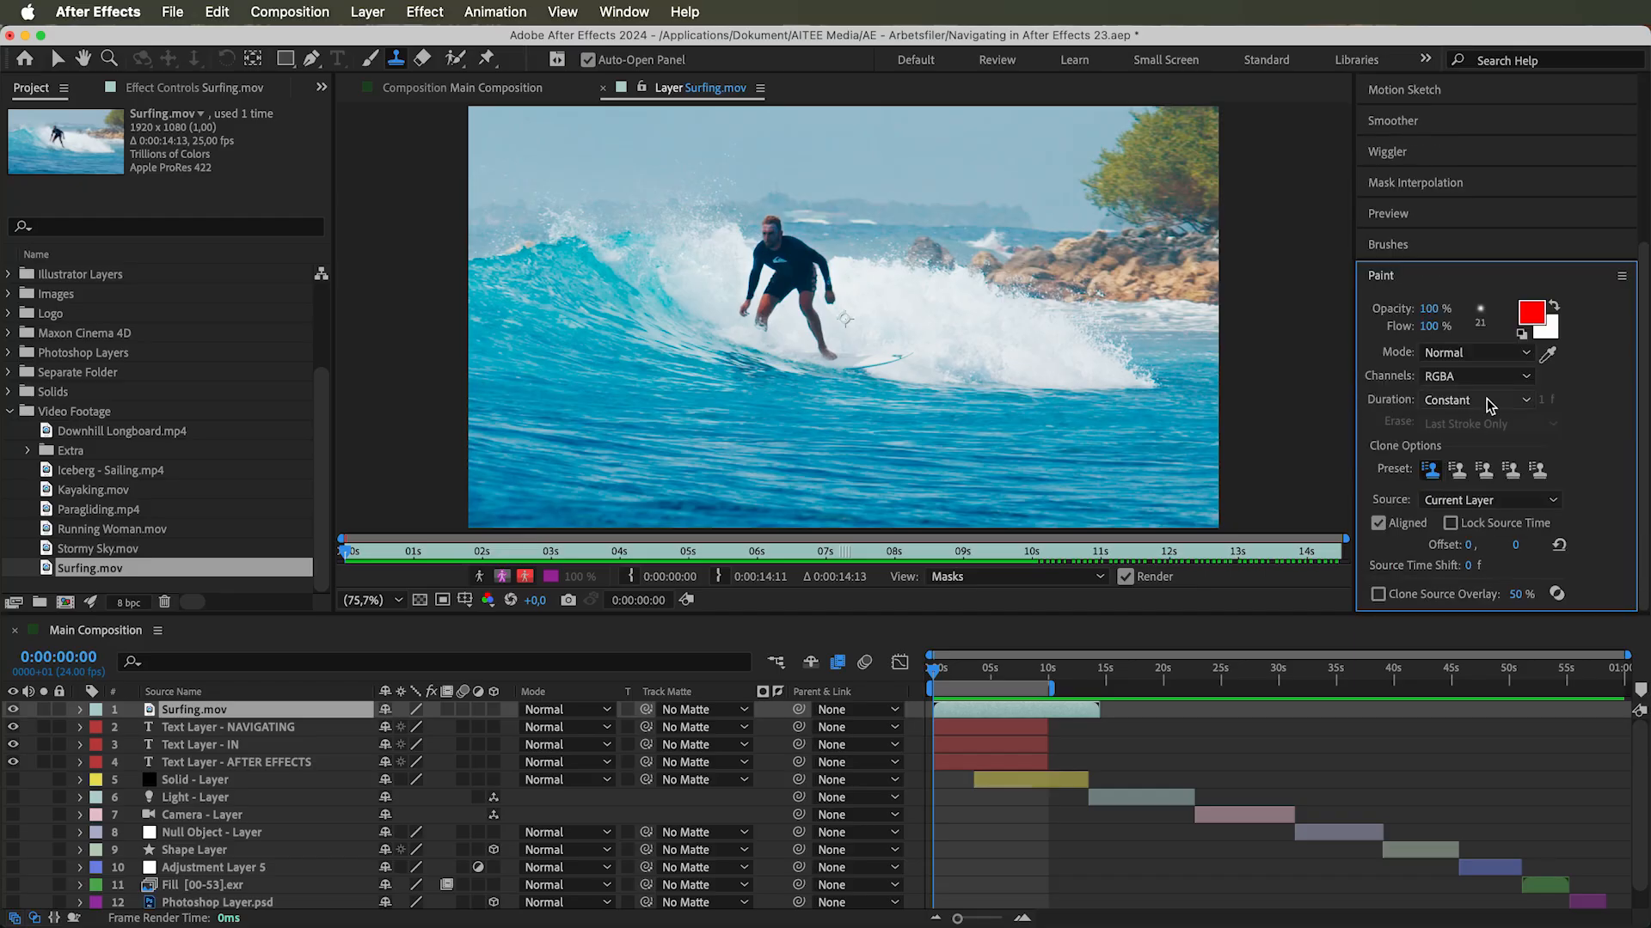
Toggle the Paint and Brushes panels closed and open again for the active painting tool
click(557, 60)
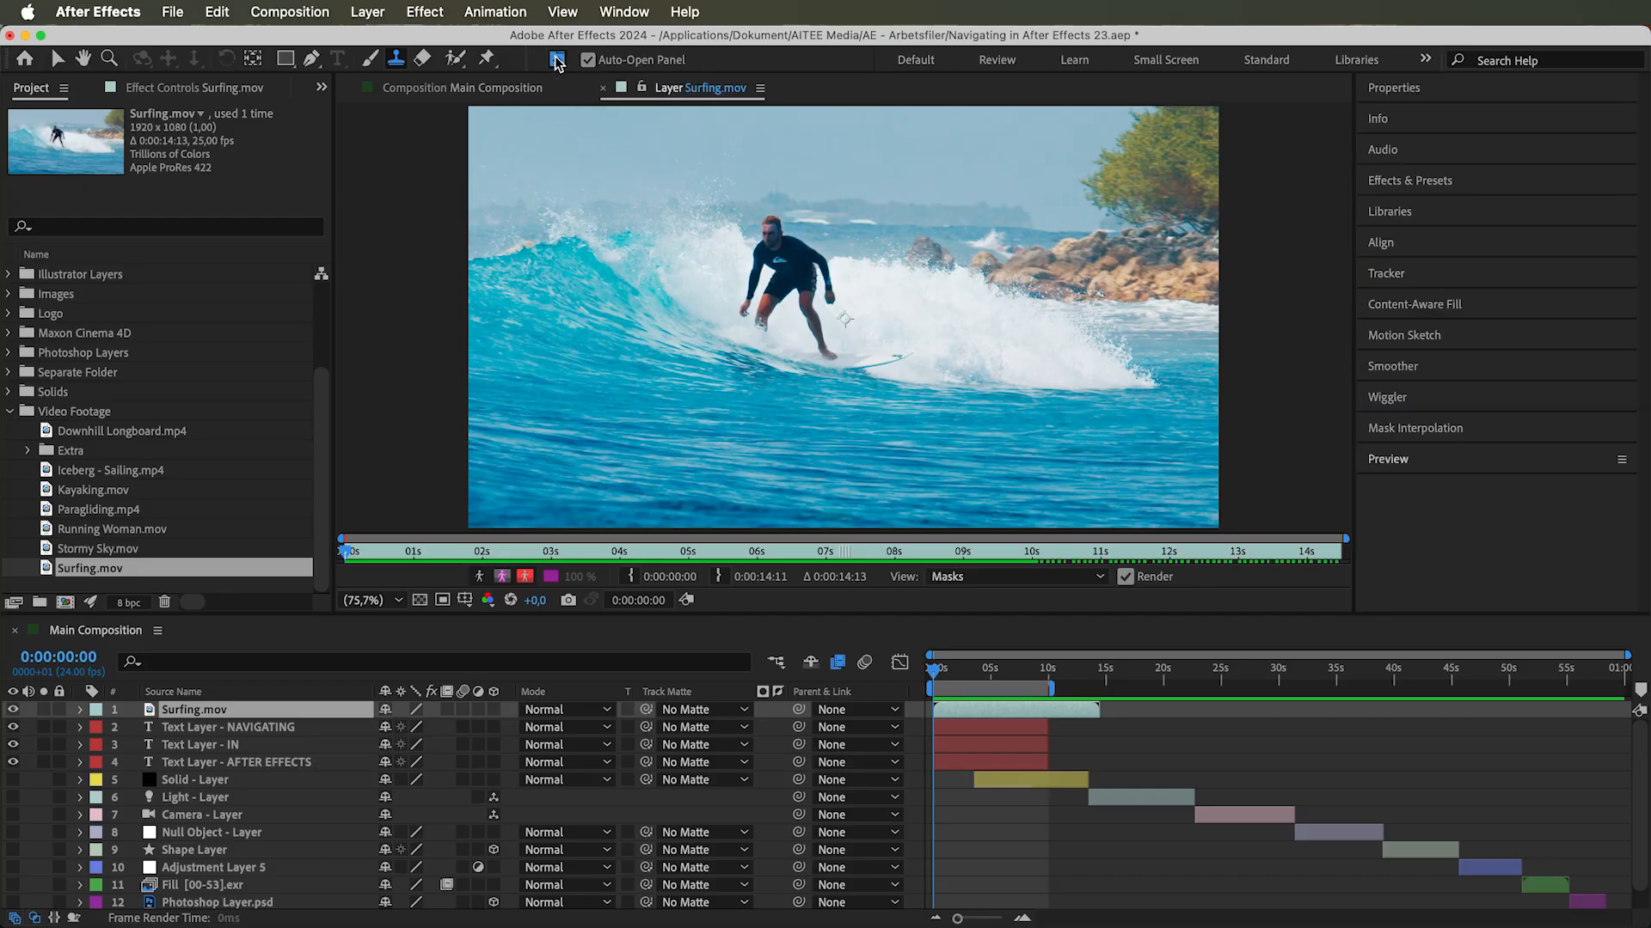
click(557, 60)
click(557, 61)
click(557, 60)
scroll(1459, 265, down, 5)
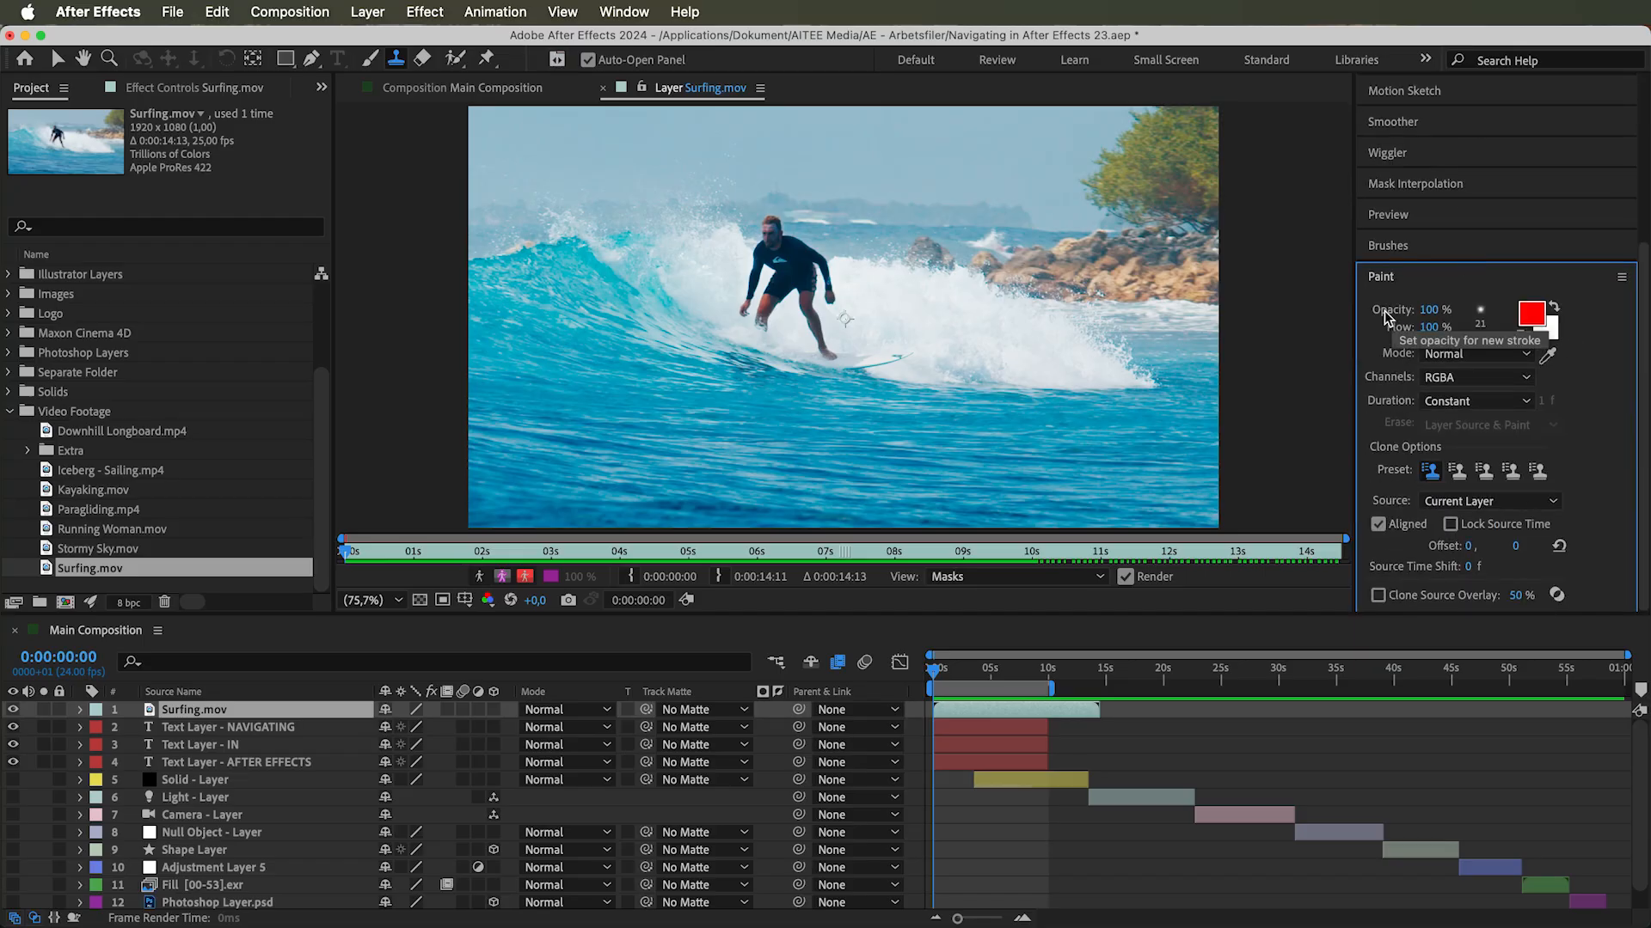
Paint one Brush tool stroke on the surfing footage at 100% opacity and another at reduced opacity
mouse_move(1428, 309)
mouse_down()
mouse_move(1249, 306)
mouse_move(1478, 324)
mouse_up()
click(370, 59)
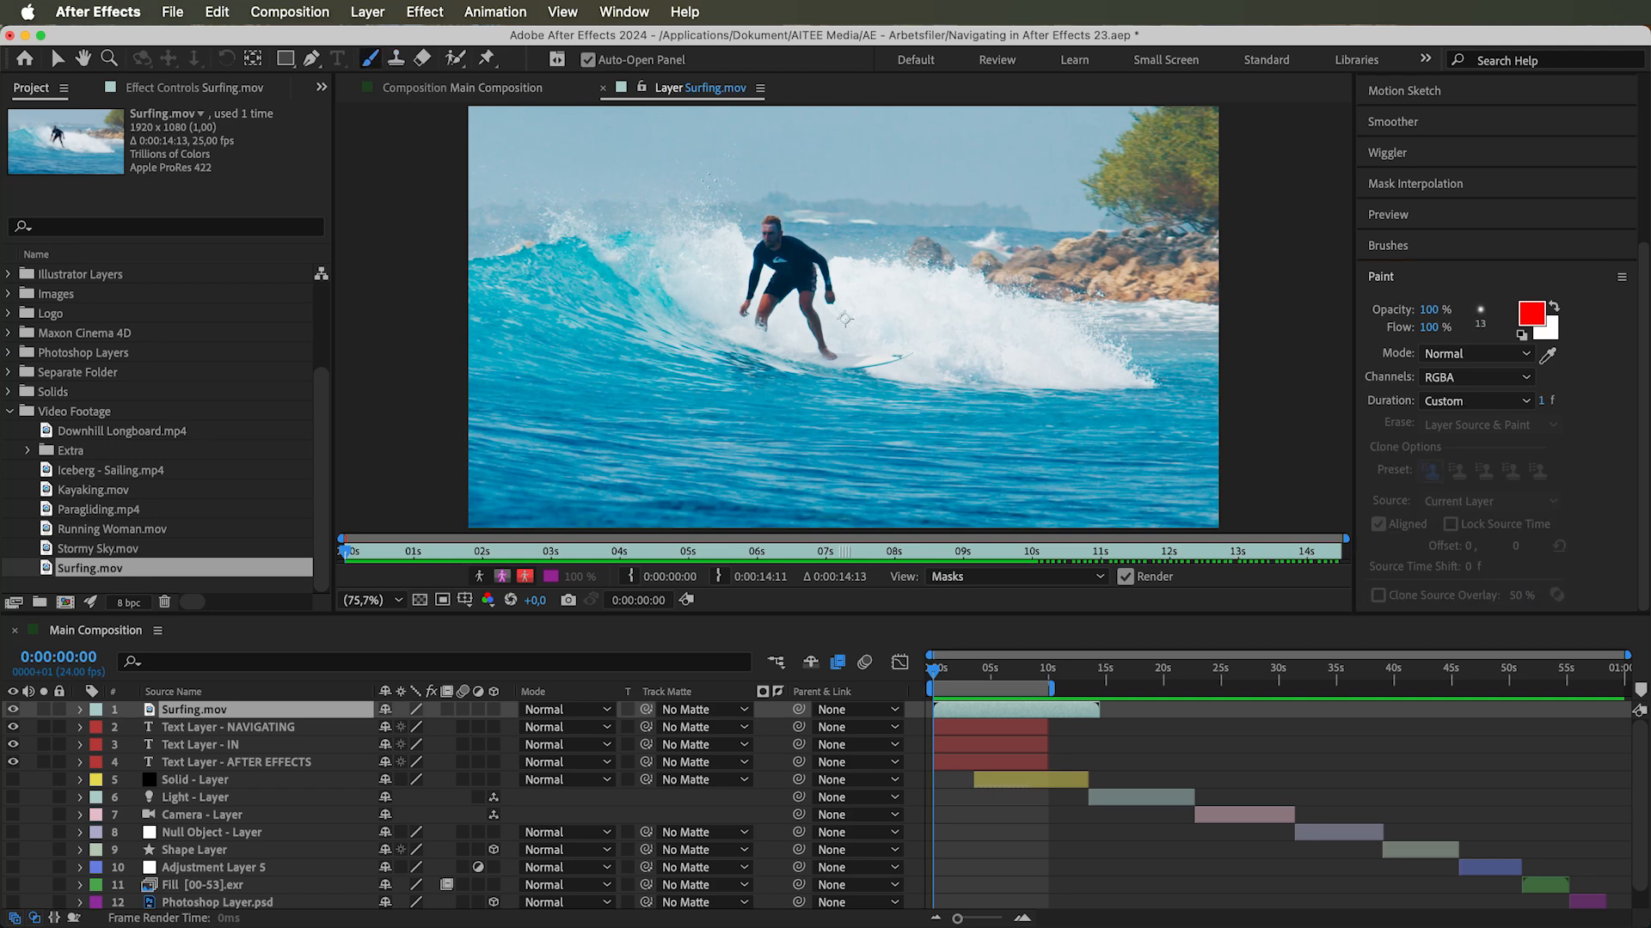
mouse_move(786, 221)
mouse_down()
mouse_move(954, 339)
mouse_move(787, 220)
mouse_up()
drag(1434, 311, 1410, 312)
drag(927, 280, 946, 271)
Undo both opacity test strokes and set the brush opacity back to 100%
key(super+z)
key(super+z)
drag(1433, 312, 1502, 313)
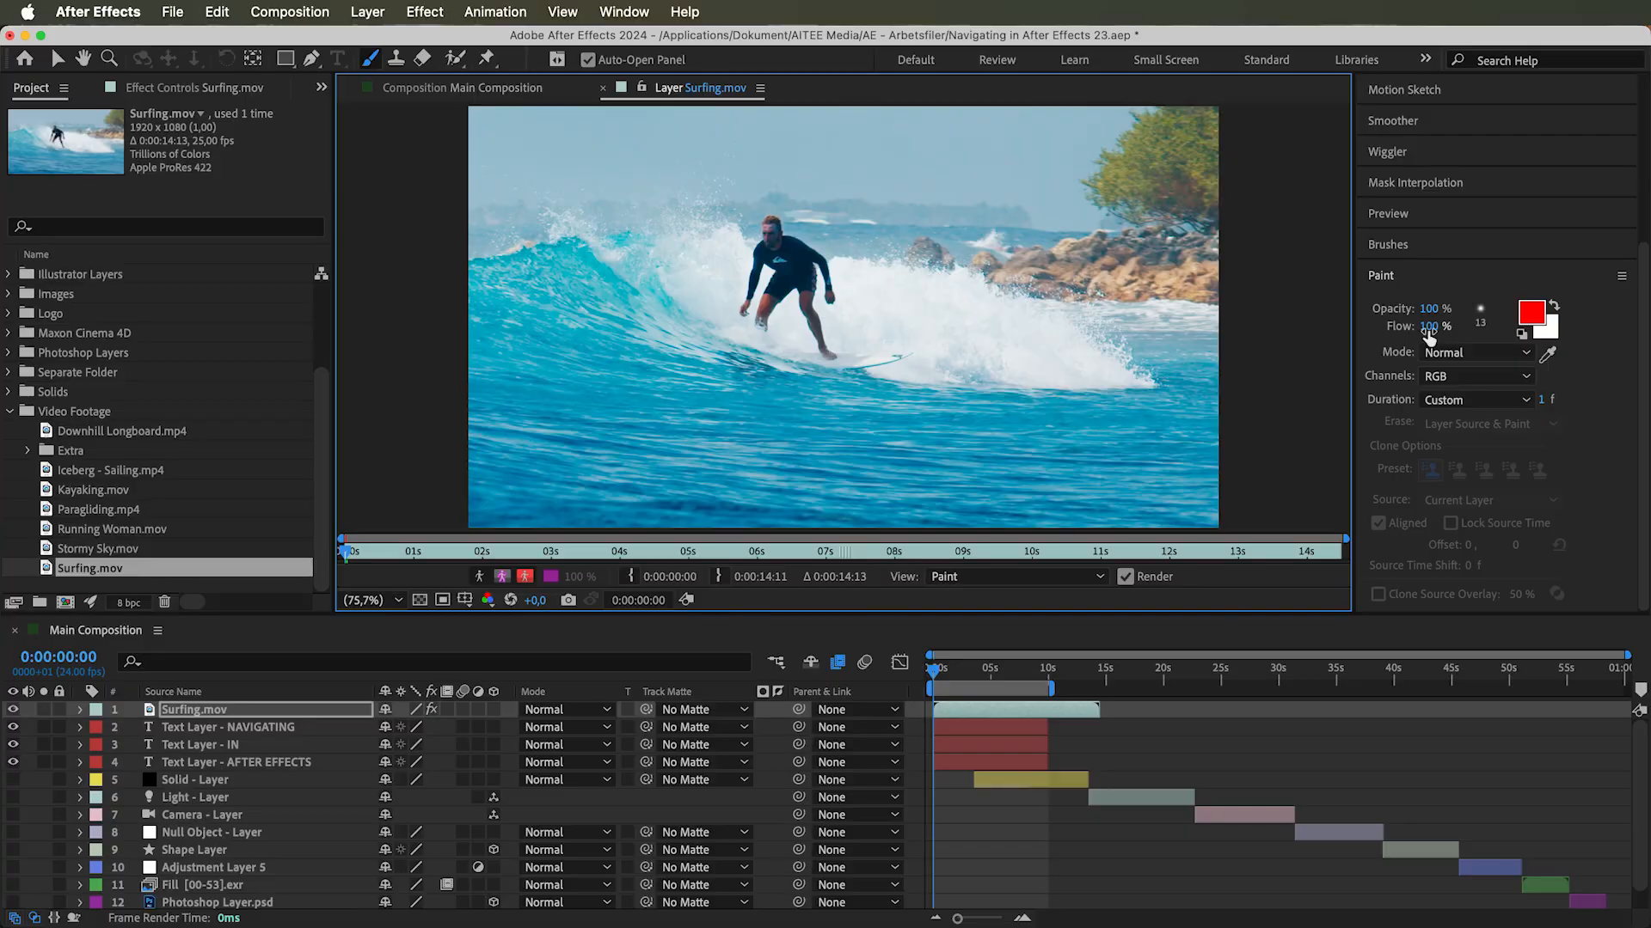
Set the brush flow to 25% and scribble overlapping red strokes on the water below the surfer
click(1428, 327)
text(25)
key(Return)
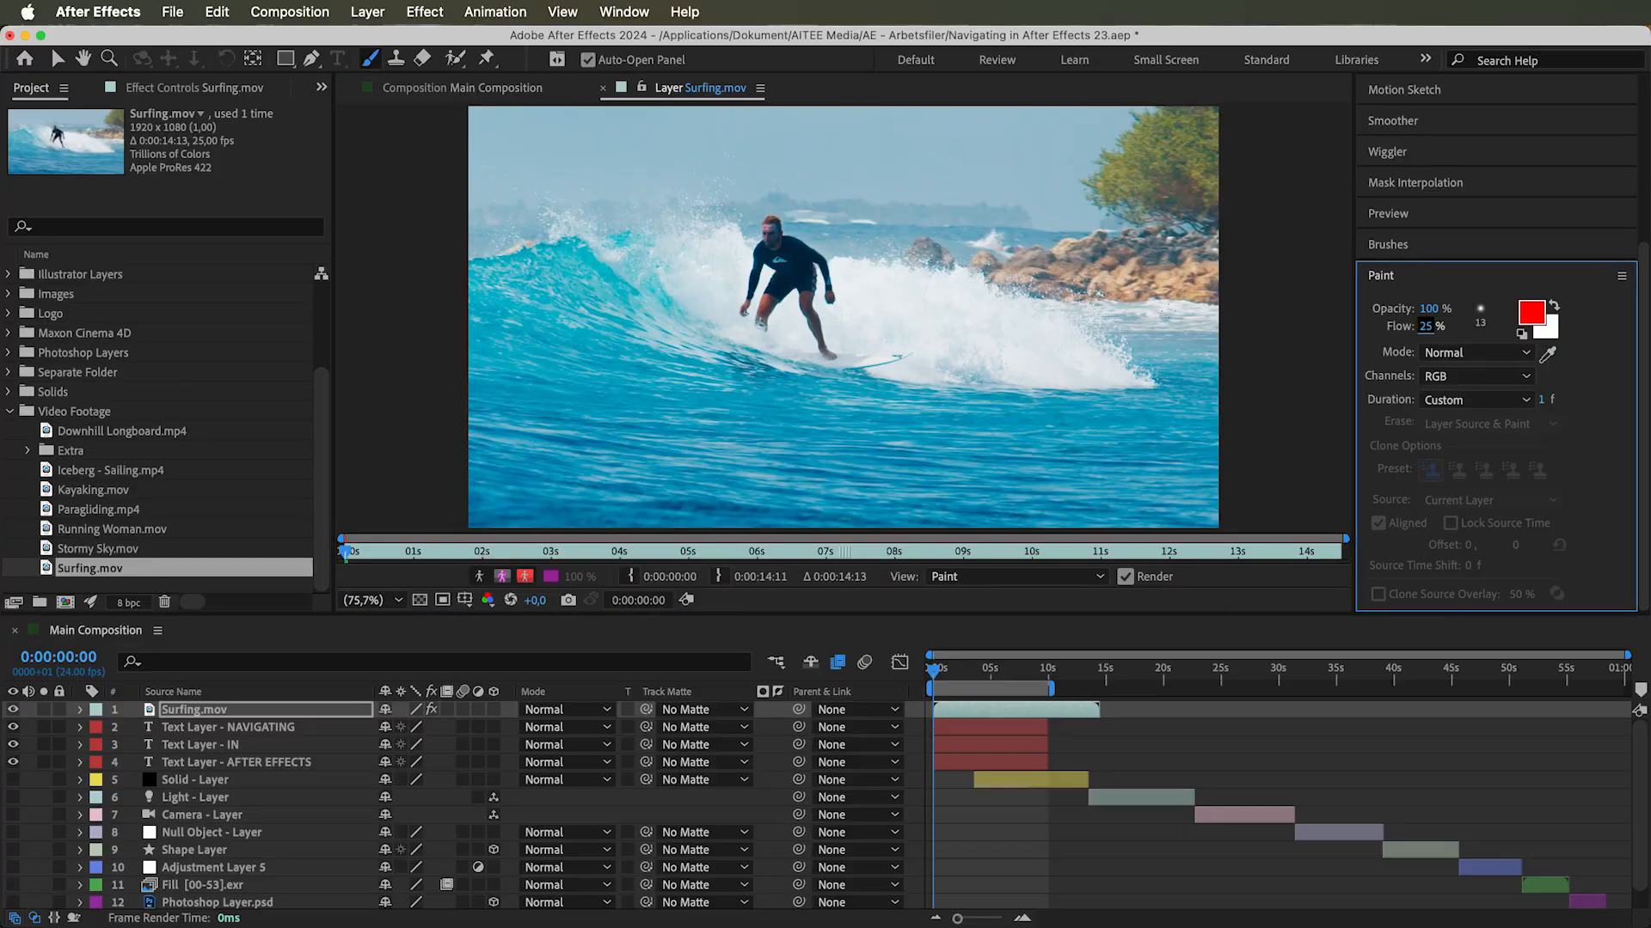
mouse_move(583, 397)
mouse_down()
mouse_move(621, 383)
mouse_move(764, 406)
mouse_up()
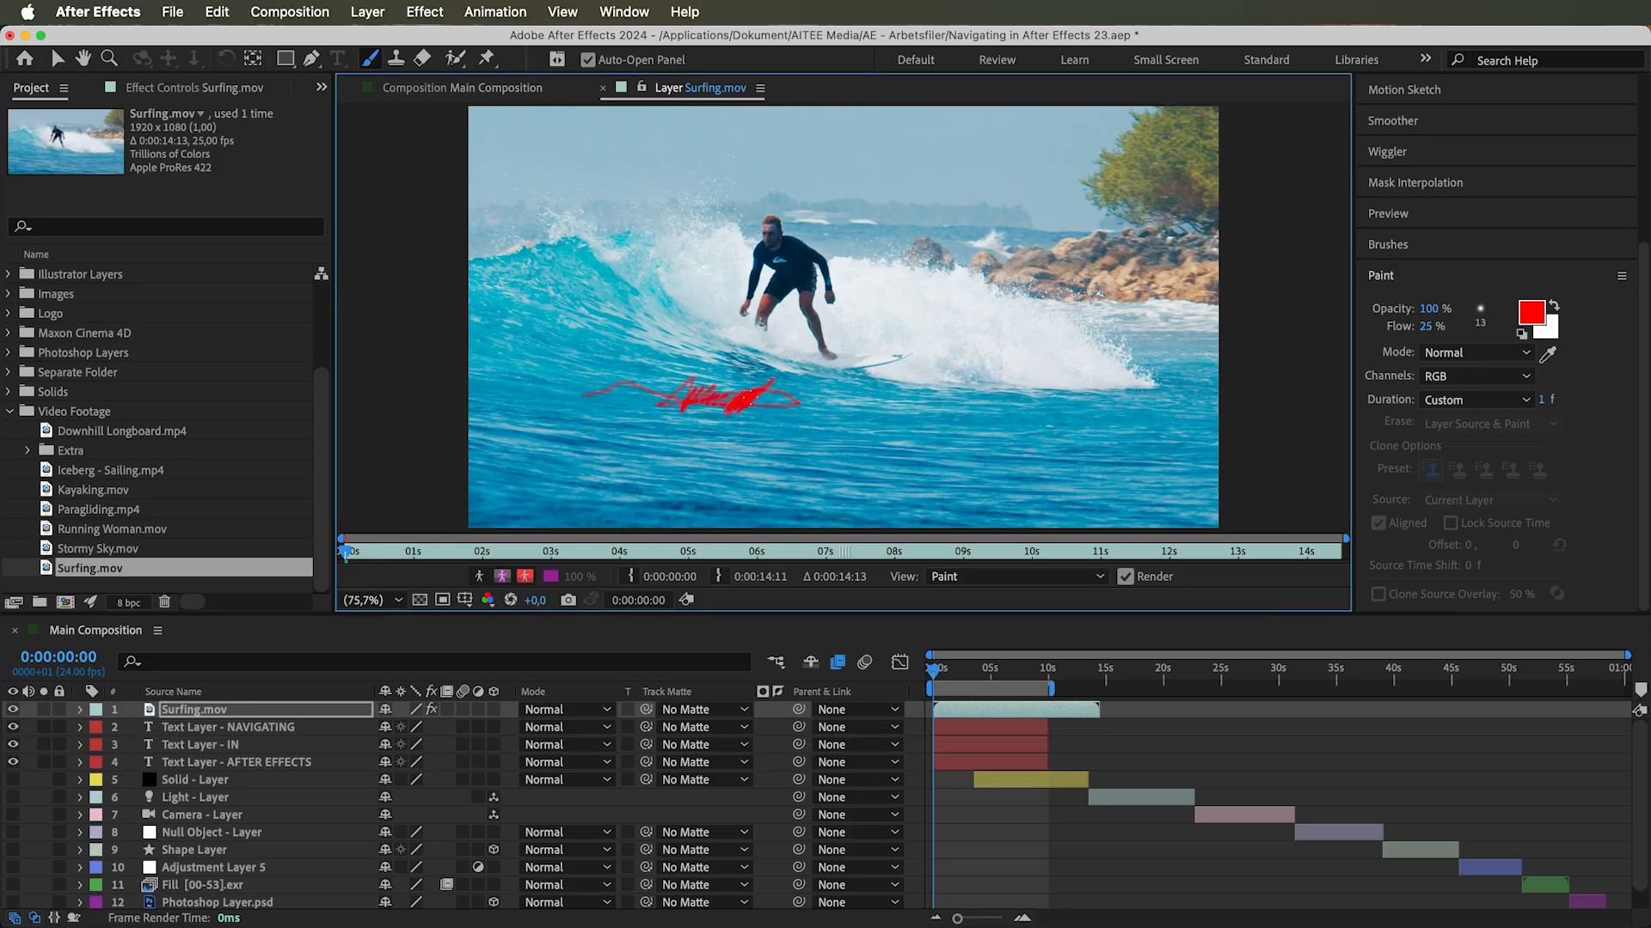
drag(747, 396, 736, 404)
Undo the flow test scribbles and set the brush flow back to 100%
key(super+z)
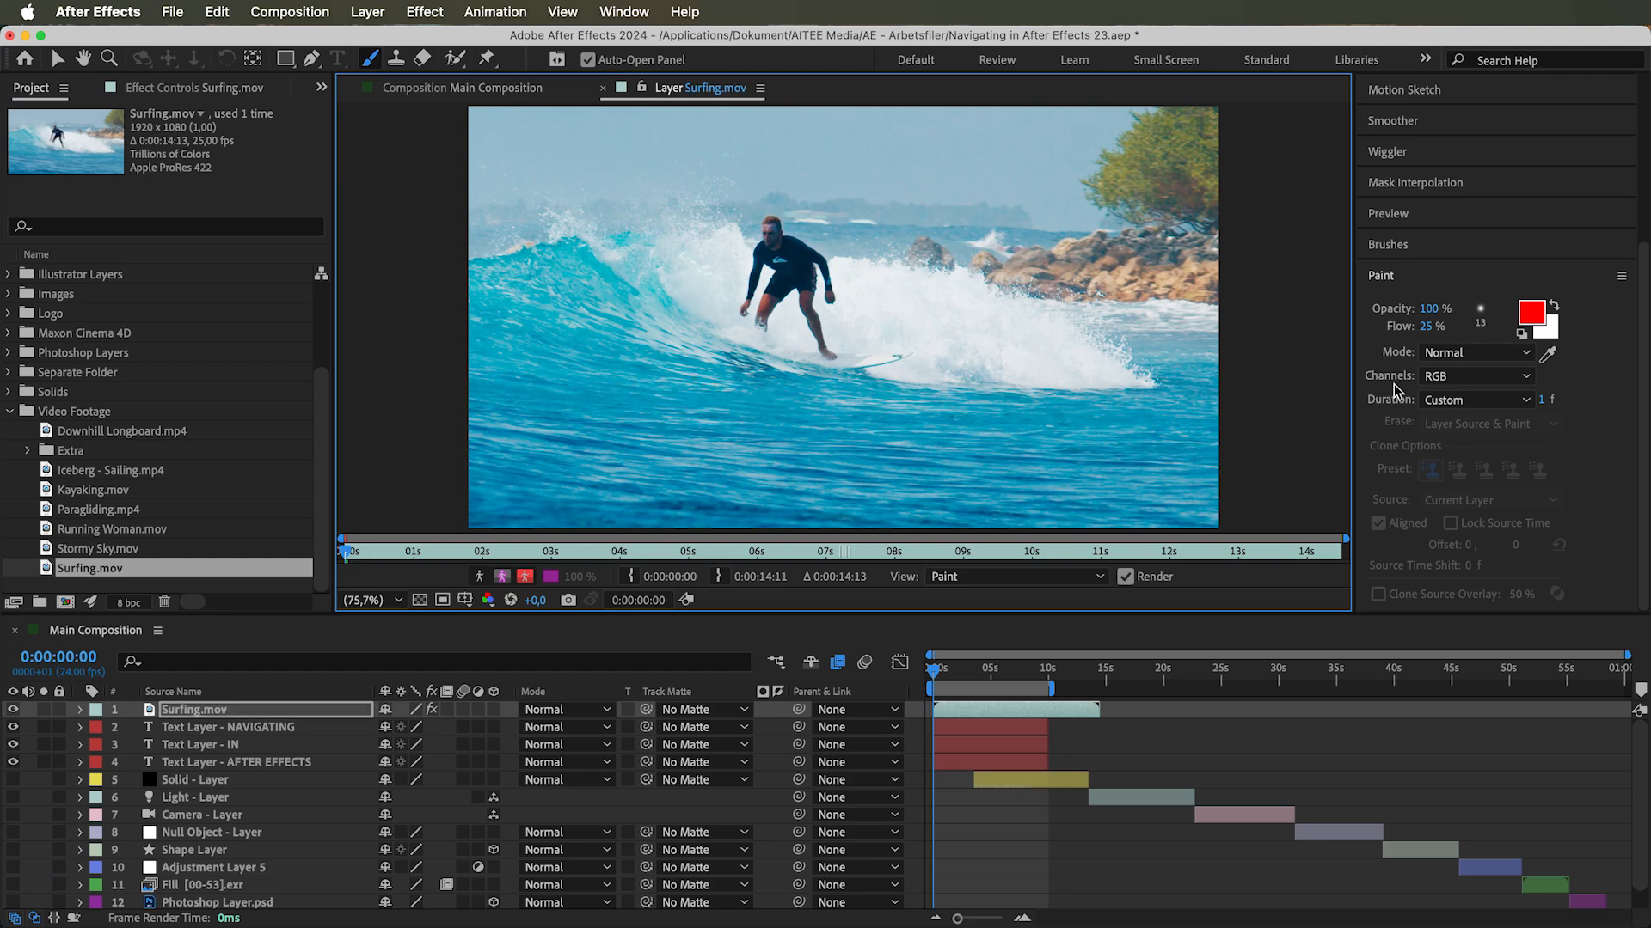
drag(1428, 329, 1526, 330)
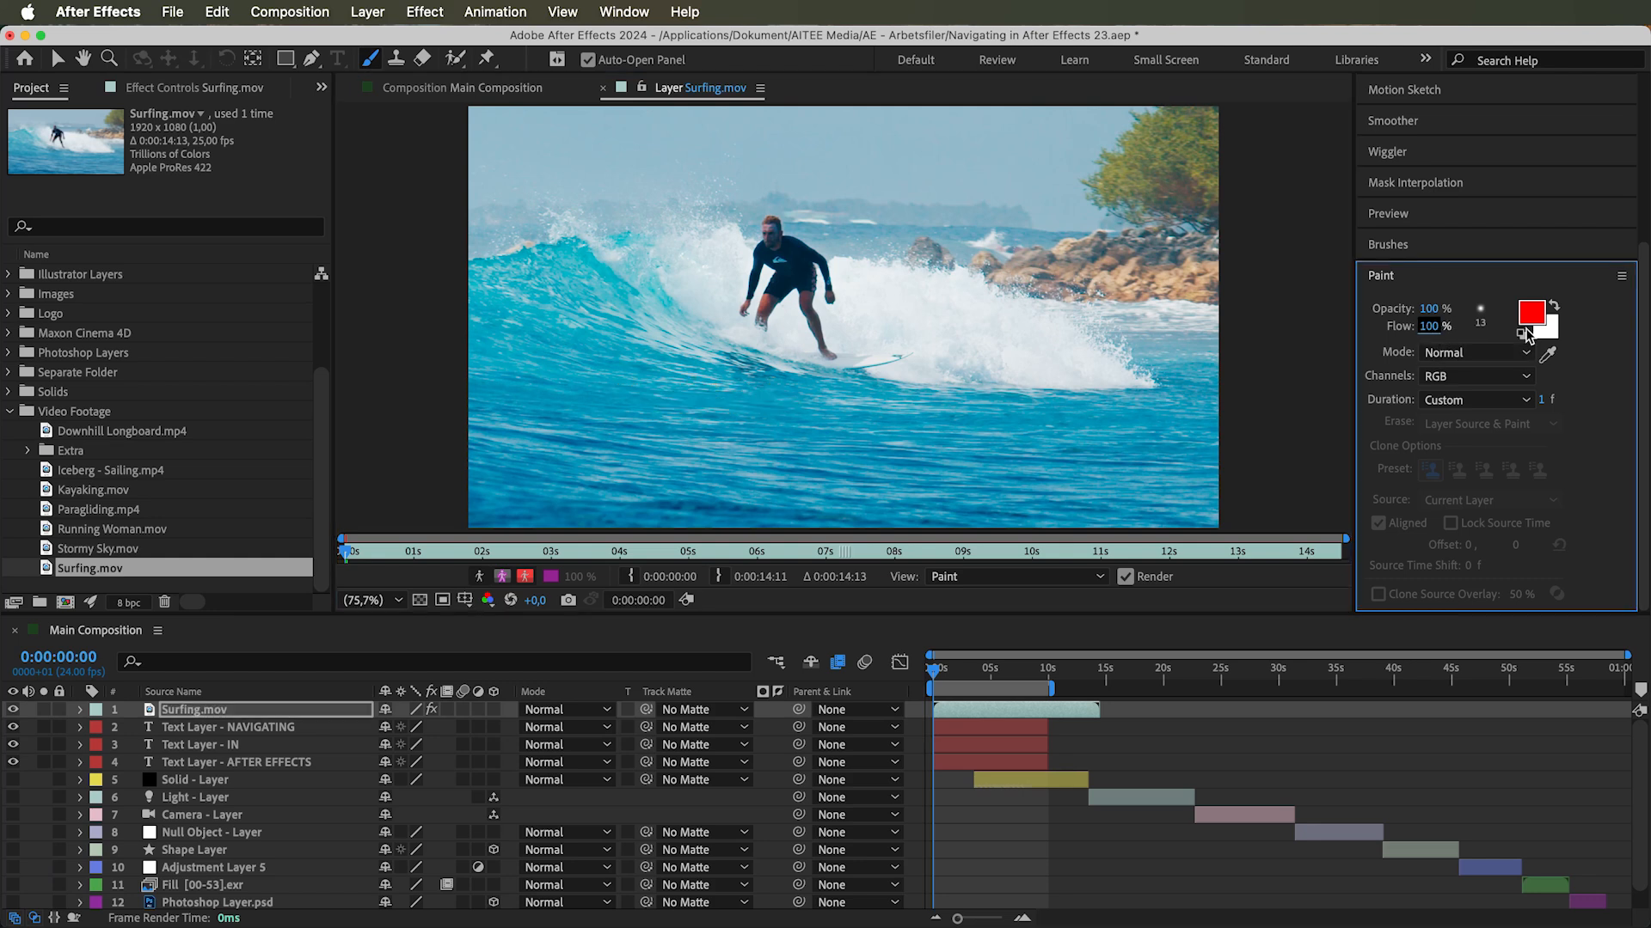
Open the Brushes settings and switch through the Clone Stamp and Eraser tools before returning to the Brush tool
click(1480, 318)
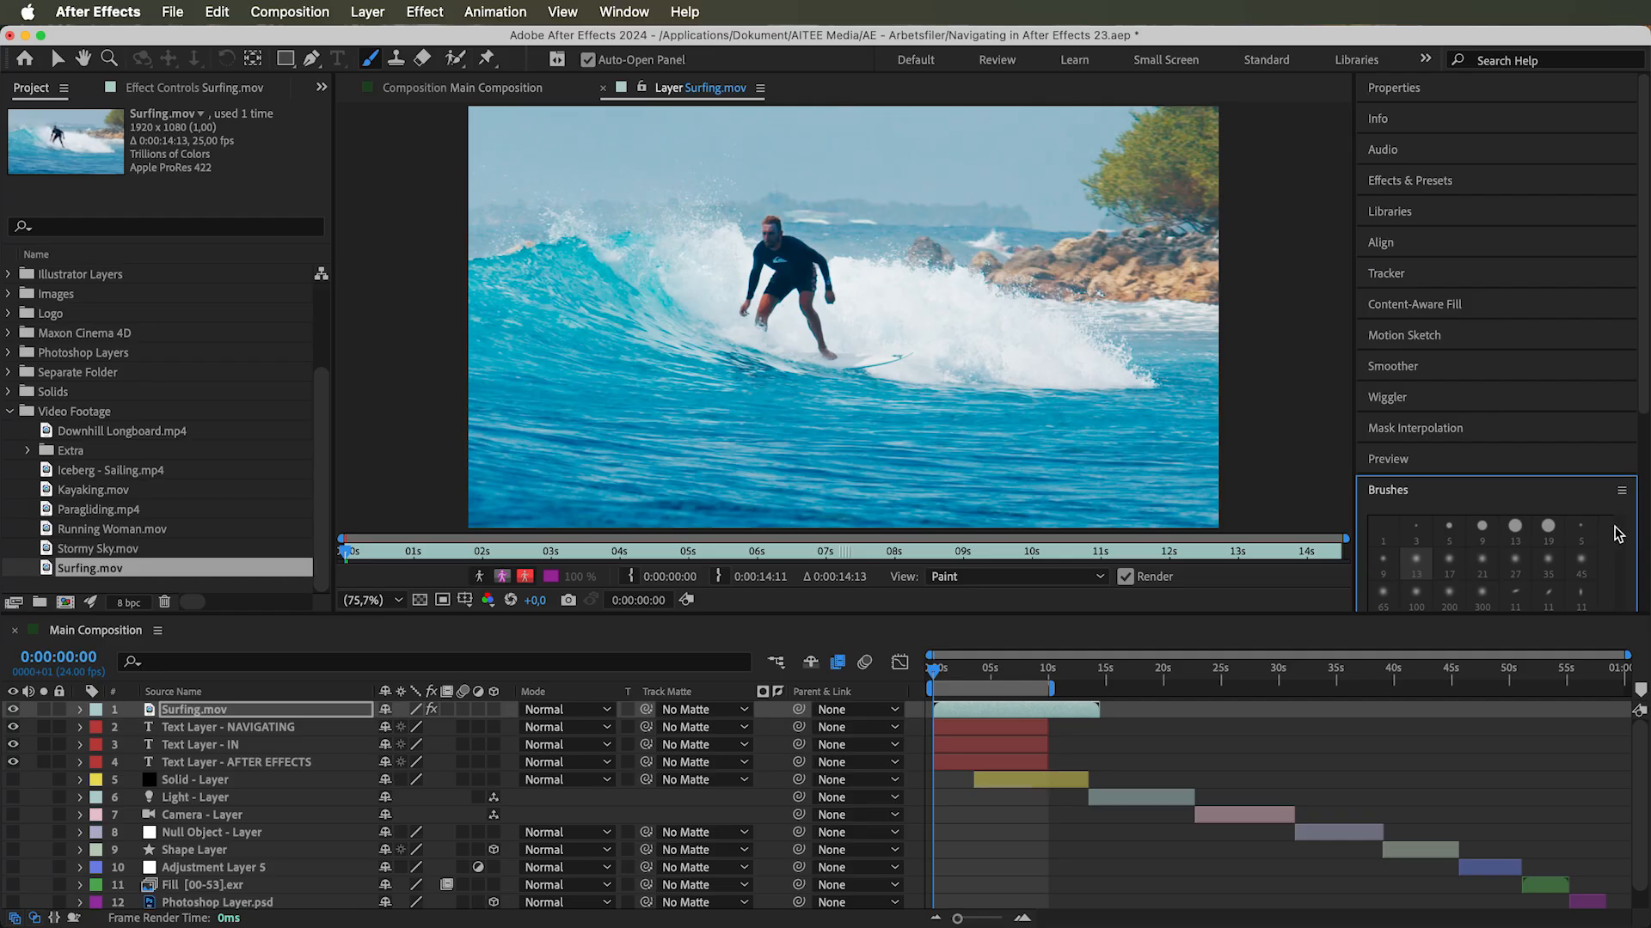
scroll(1587, 493, down, 2)
scroll(1591, 574, down, 8)
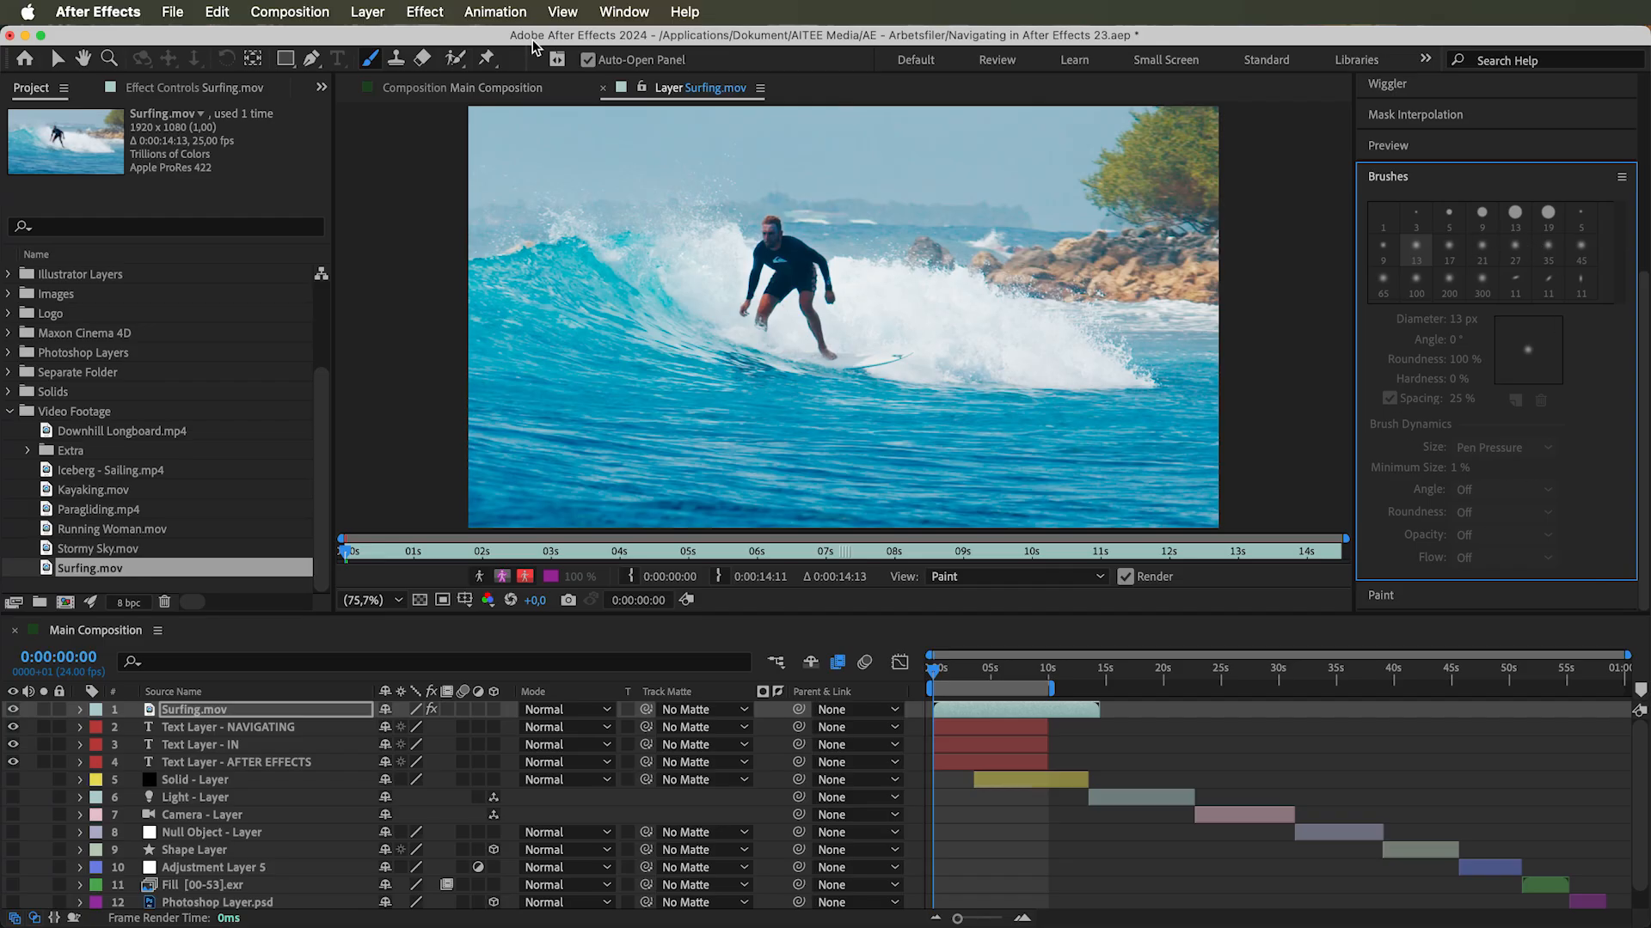
click(398, 62)
click(422, 61)
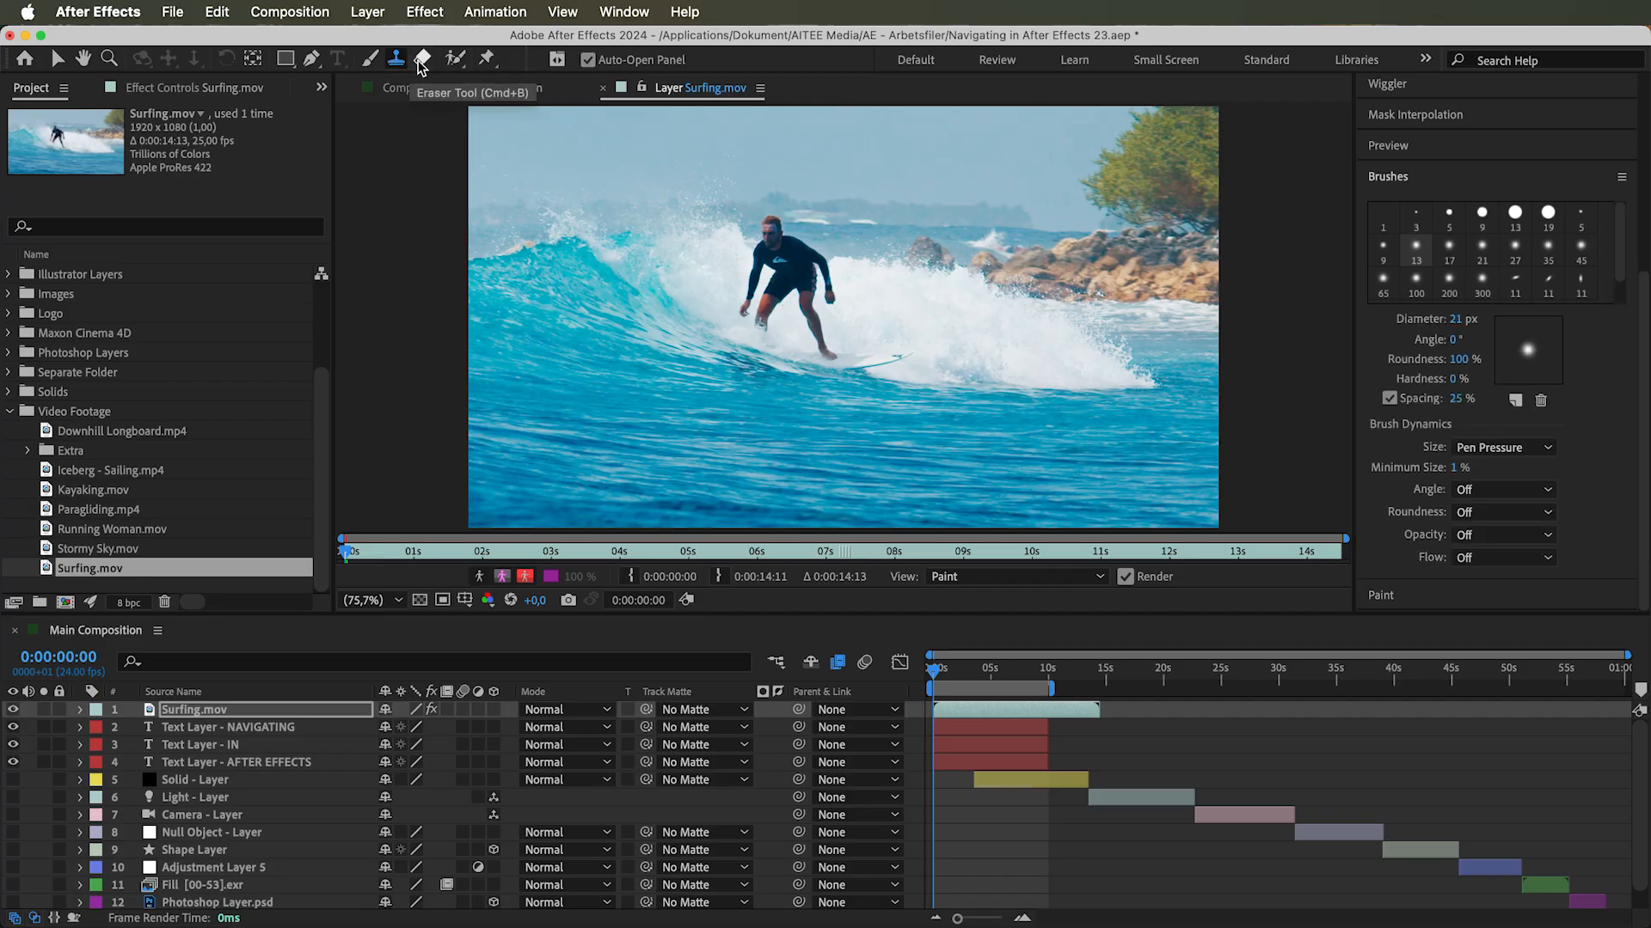
click(371, 60)
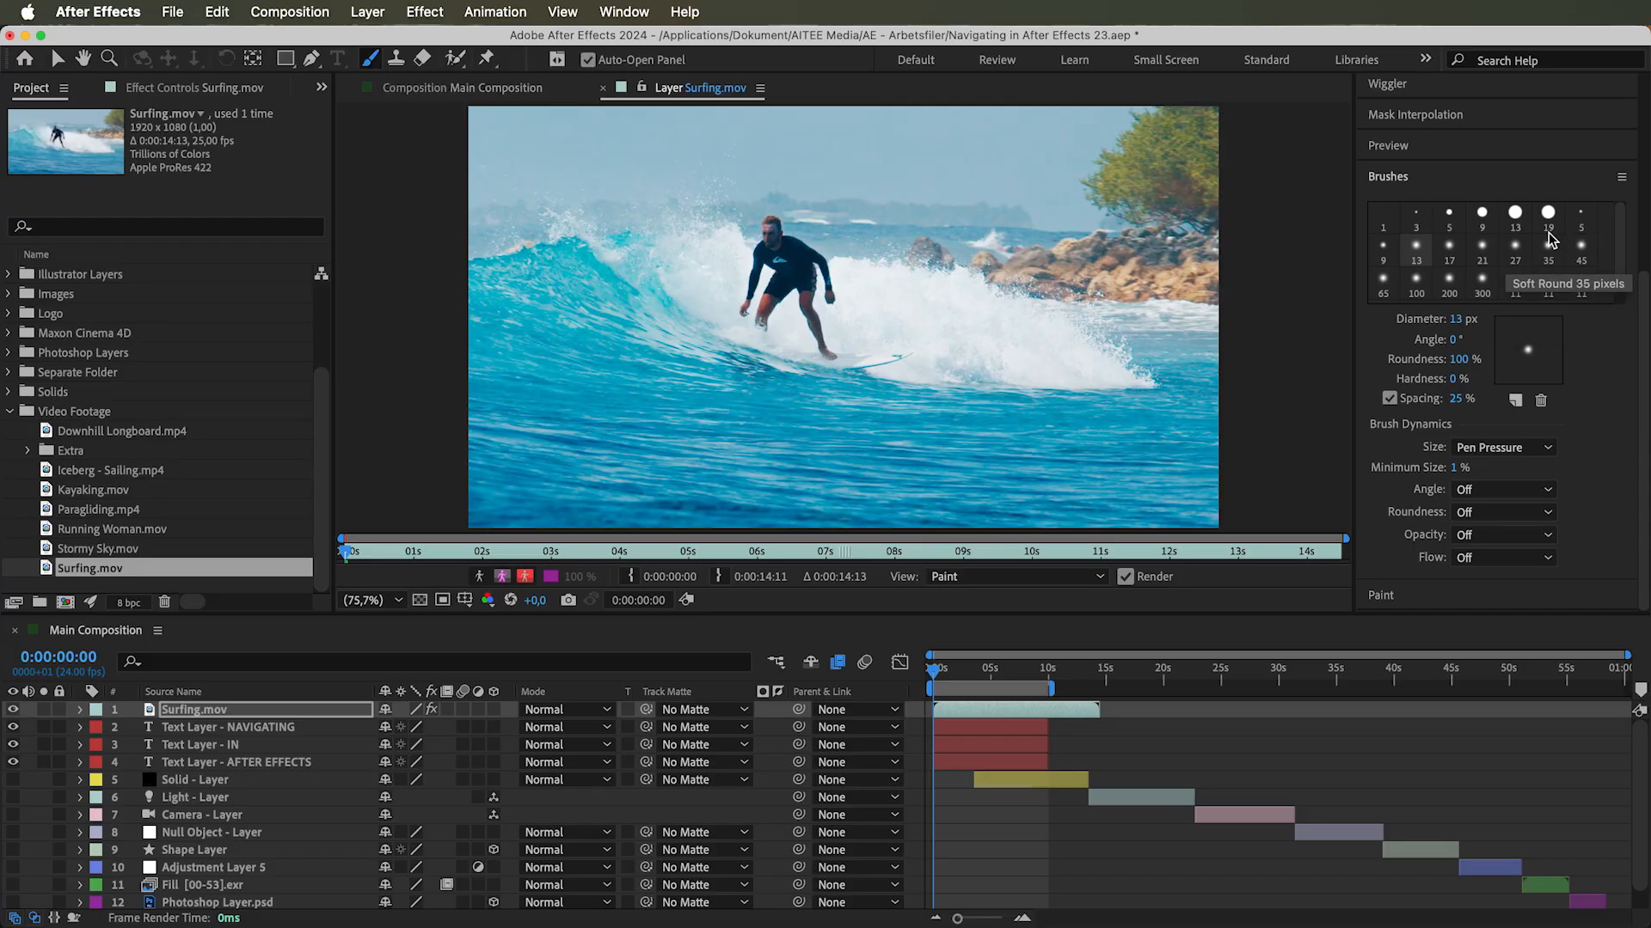
Try the soft 21, 35 and 300 px brush presets and adjust the tip to 143 px diameter and 42° angle
click(1482, 251)
click(1554, 251)
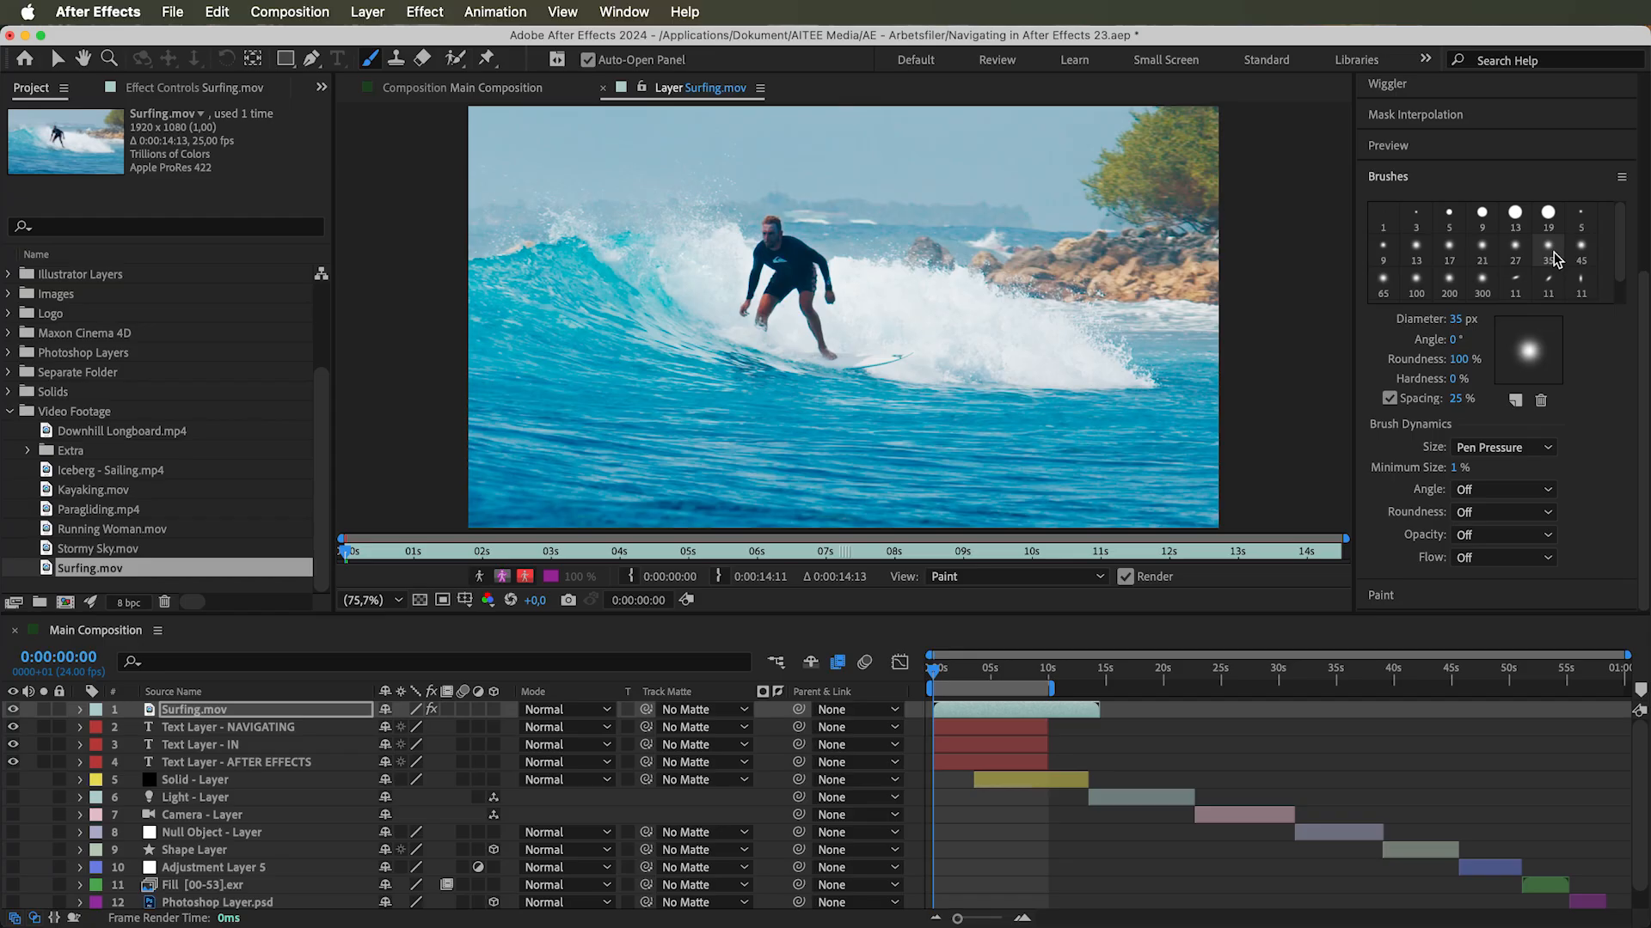
click(1482, 284)
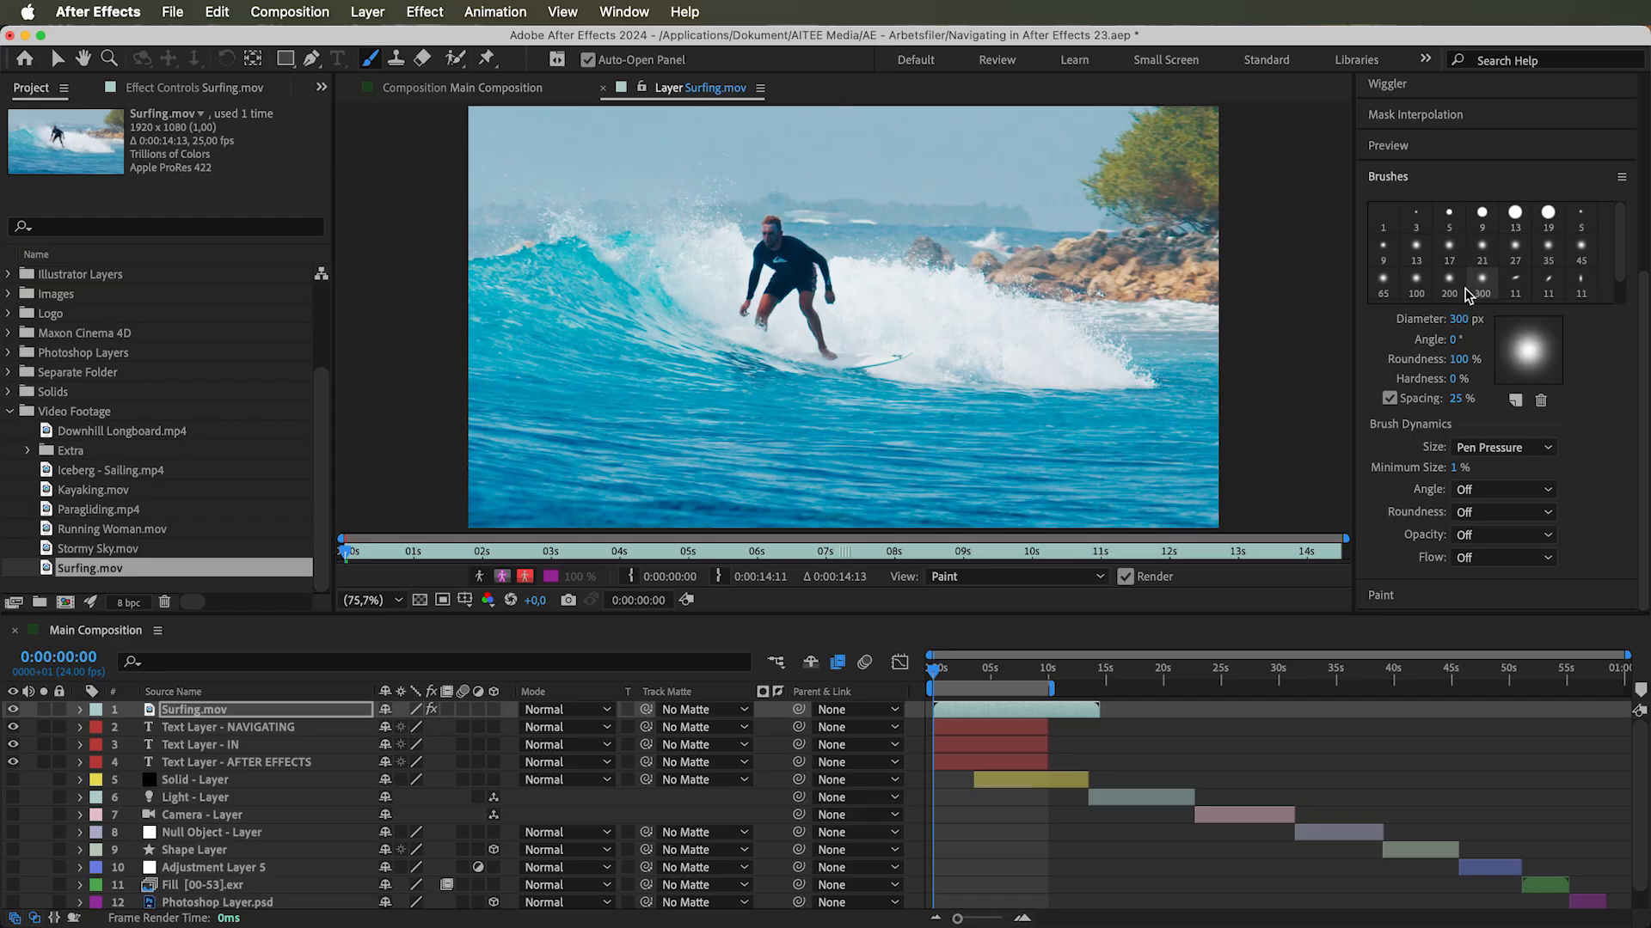
click(1418, 317)
drag(1464, 326, 1317, 347)
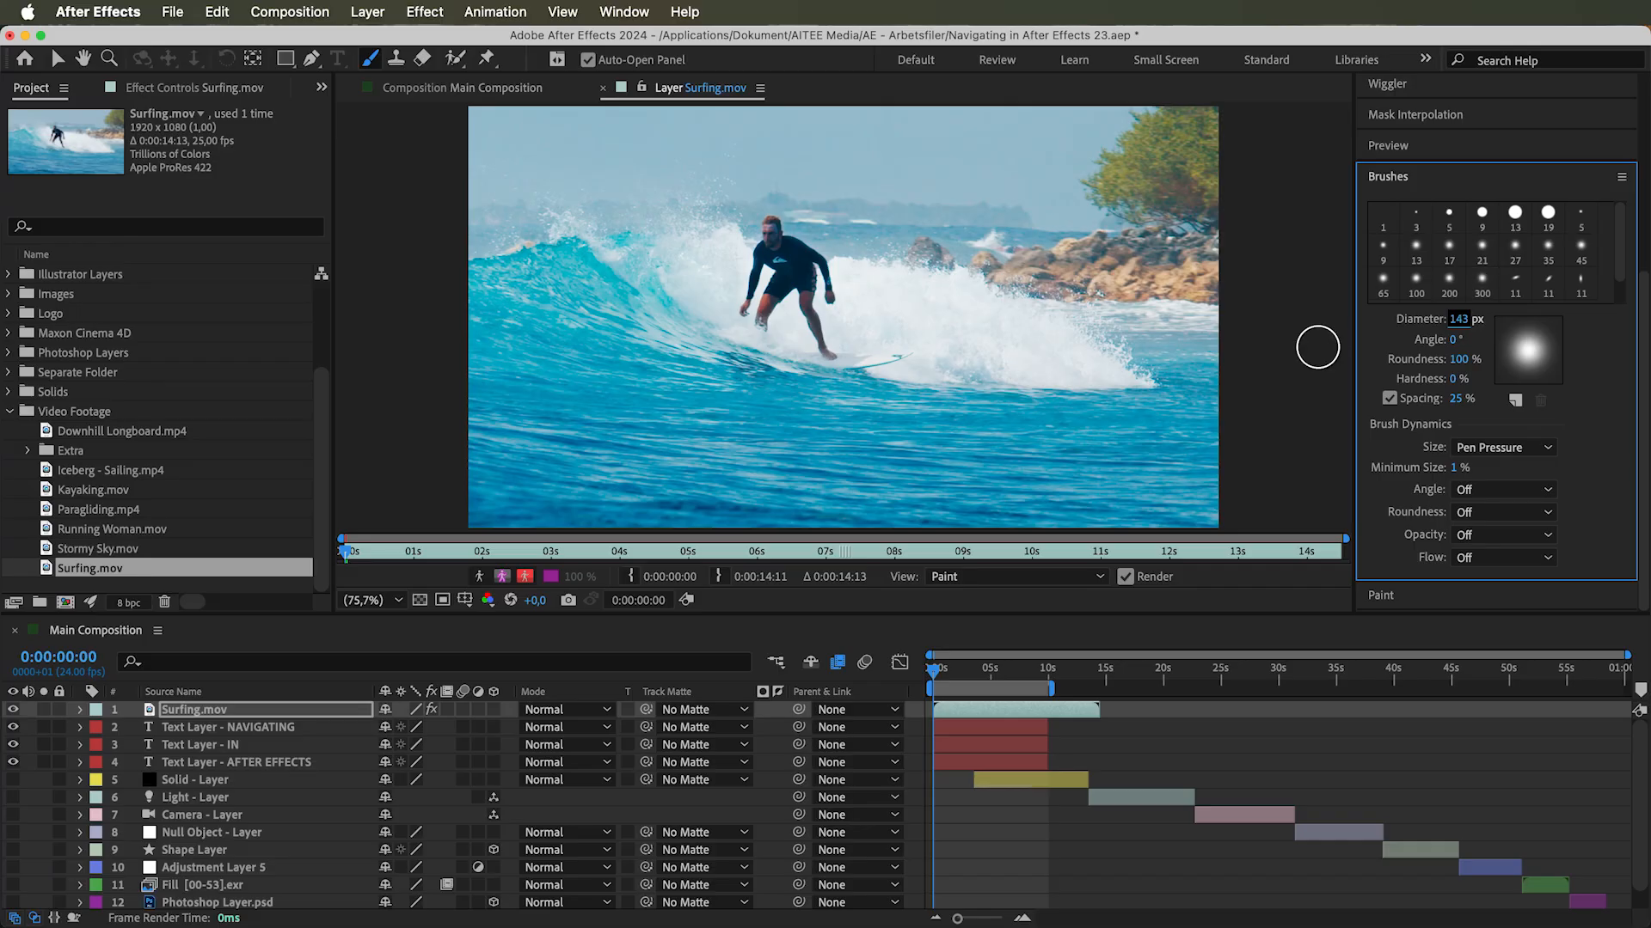
drag(1453, 342, 1468, 341)
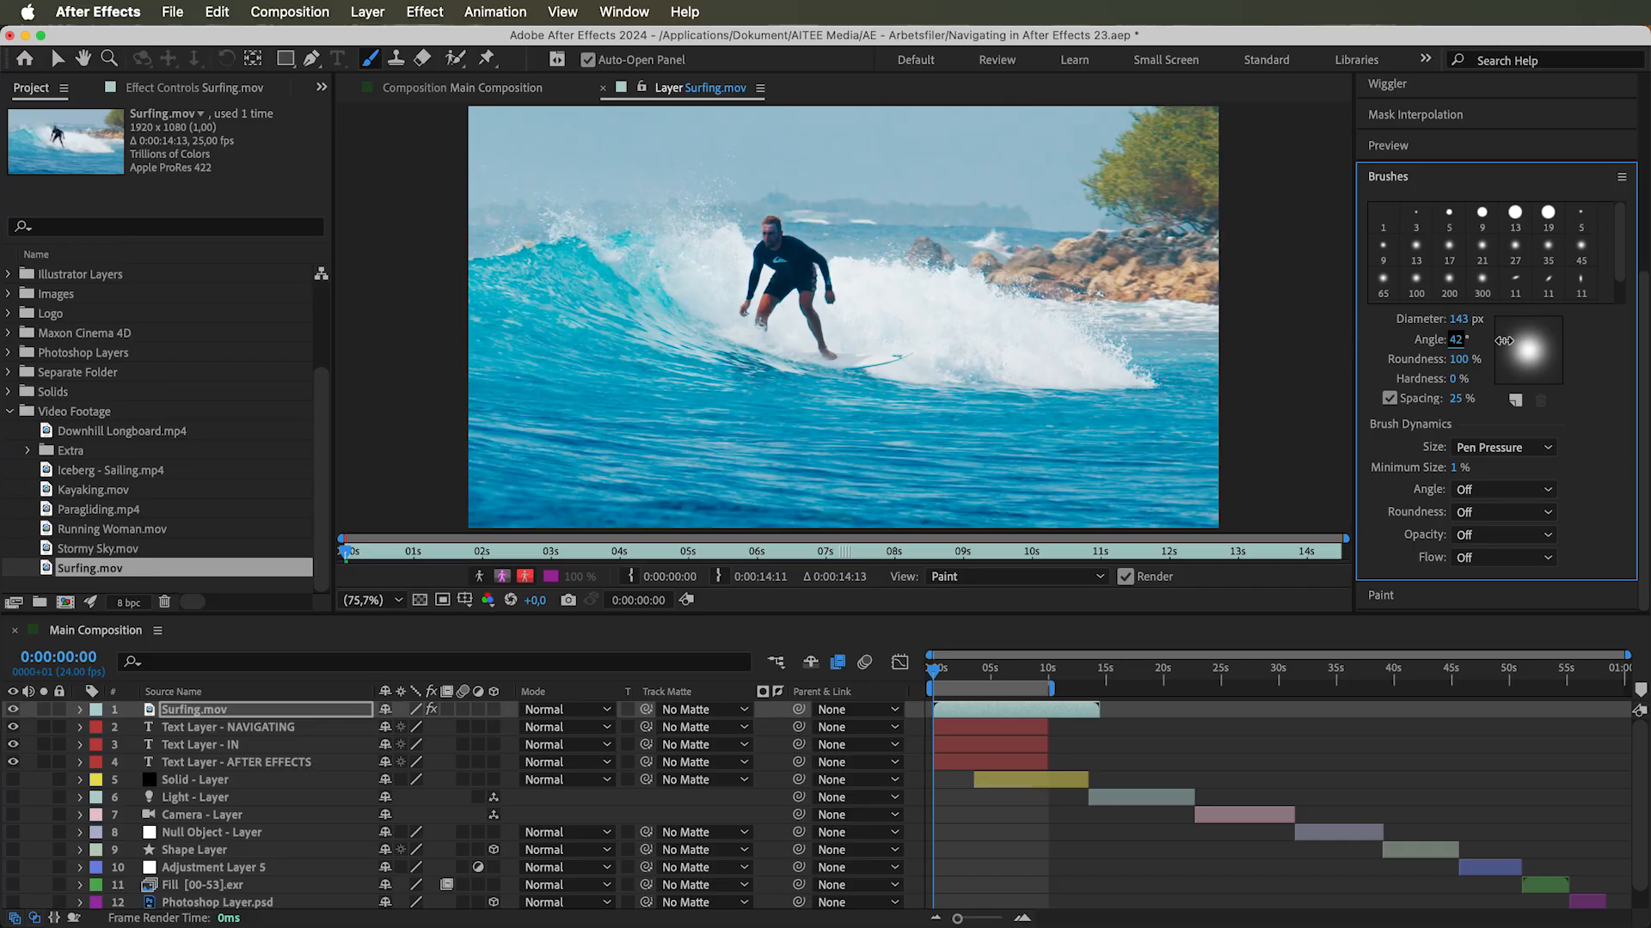
Choose the first 11 px elliptical brush preset and paint test strokes before and after setting its angle to 140°
click(1516, 286)
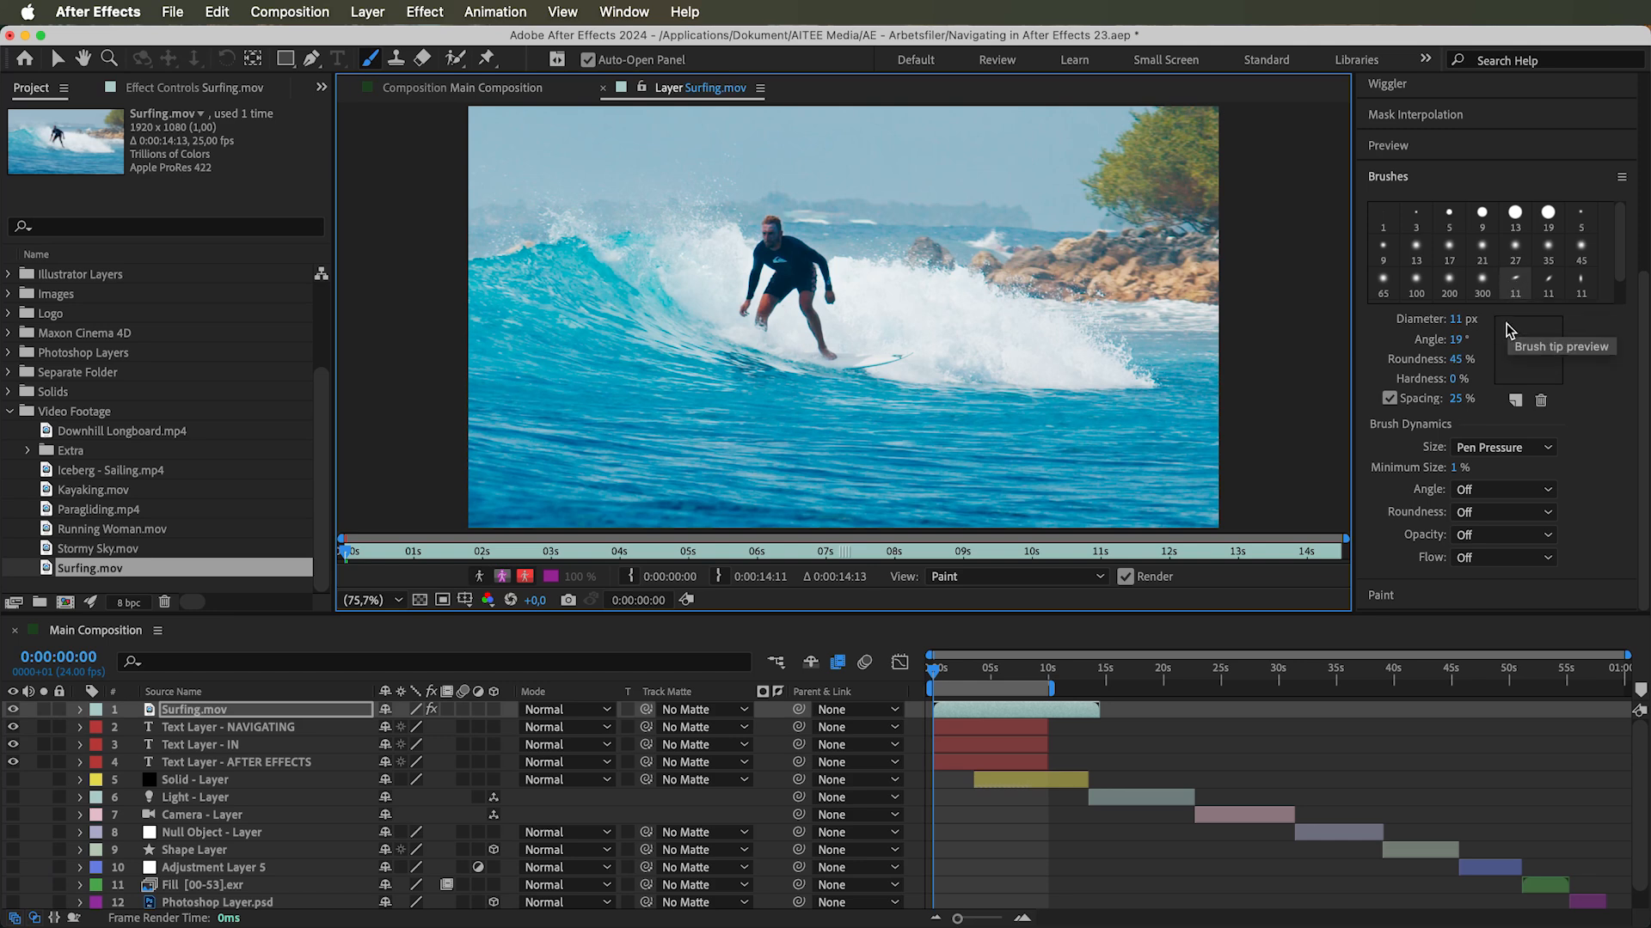
mouse_move(1019, 324)
mouse_down()
mouse_move(842, 323)
mouse_move(752, 380)
mouse_up()
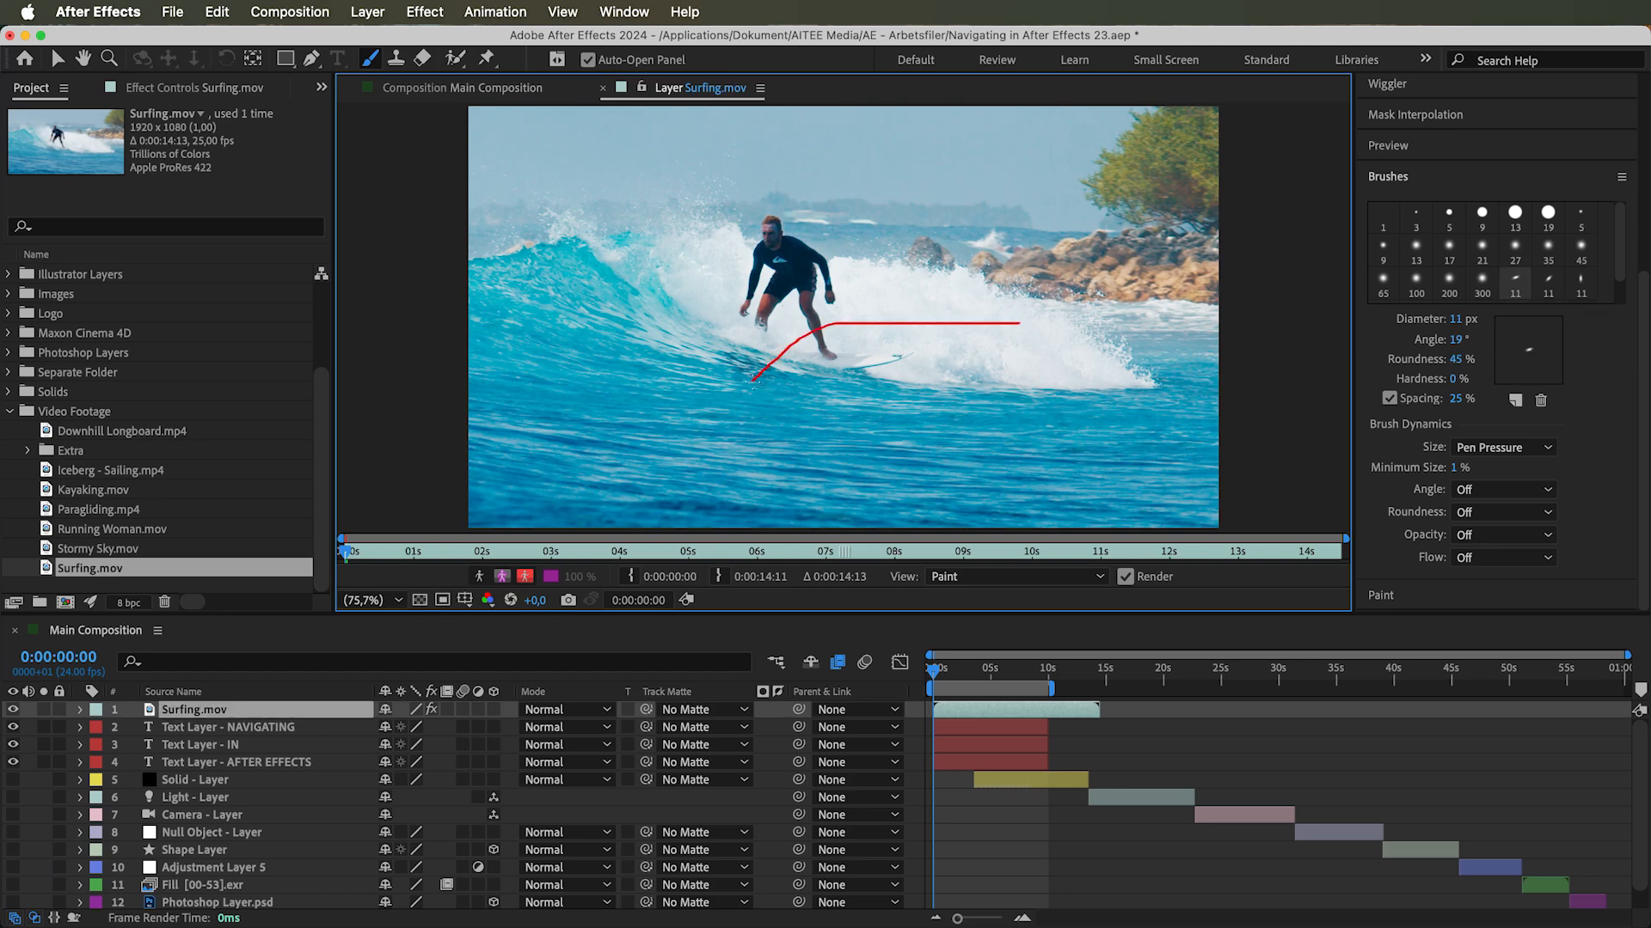
click(1456, 340)
drag(1500, 342, 1583, 341)
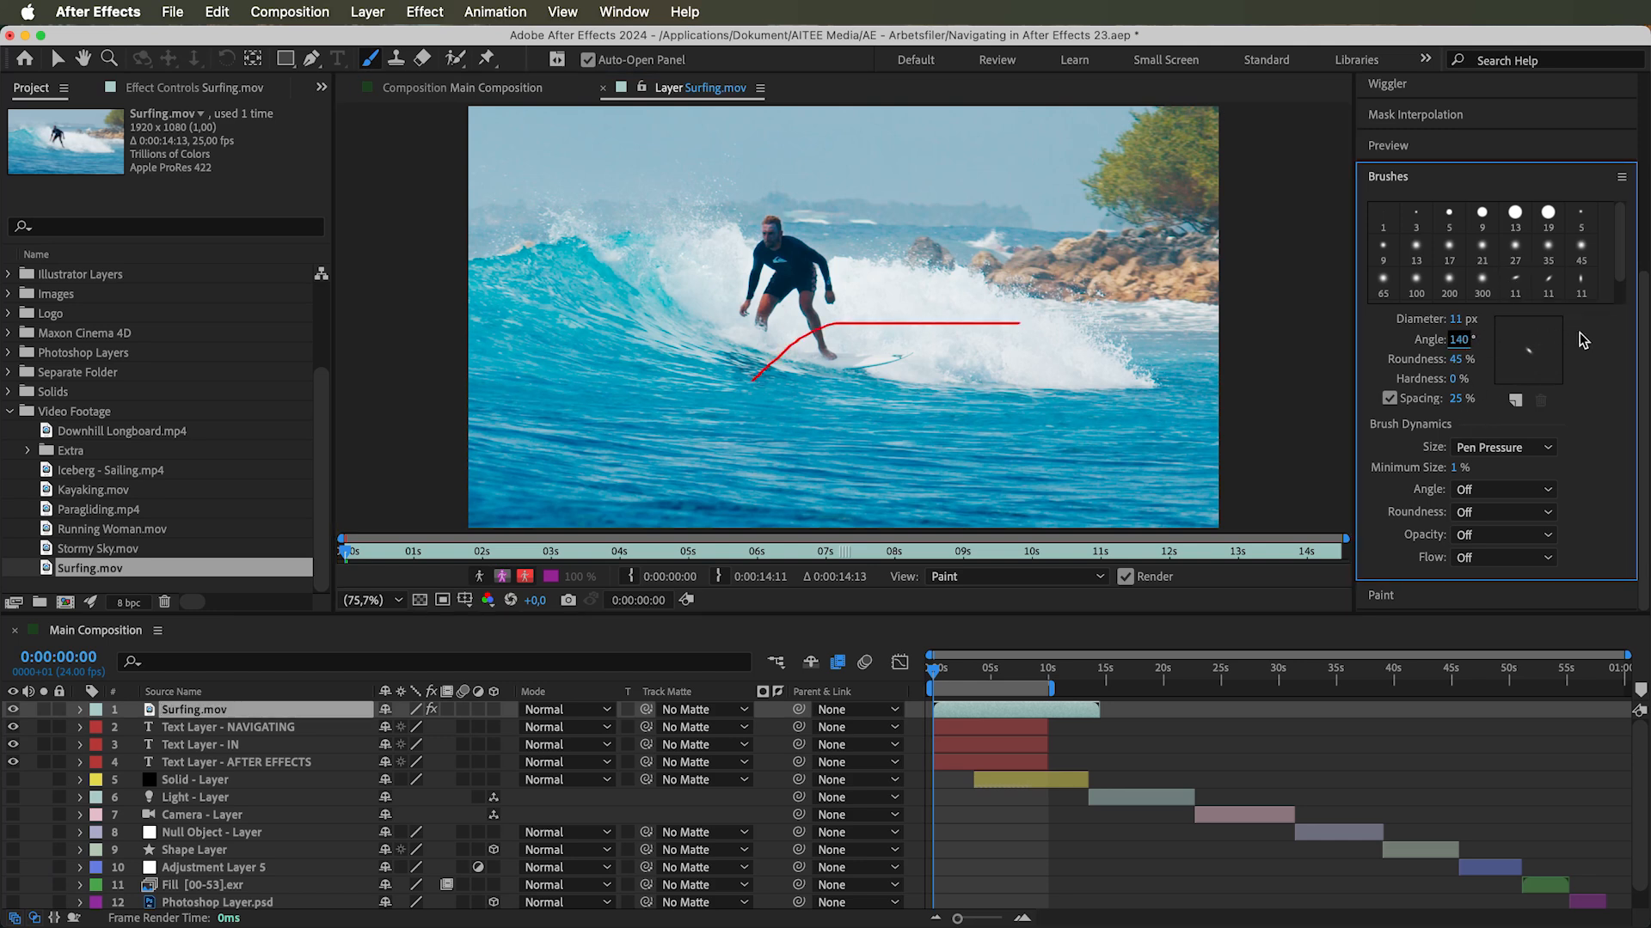
mouse_move(911, 370)
mouse_down()
mouse_move(933, 262)
mouse_move(1047, 434)
mouse_move(907, 425)
mouse_move(987, 374)
mouse_move(1065, 357)
mouse_up()
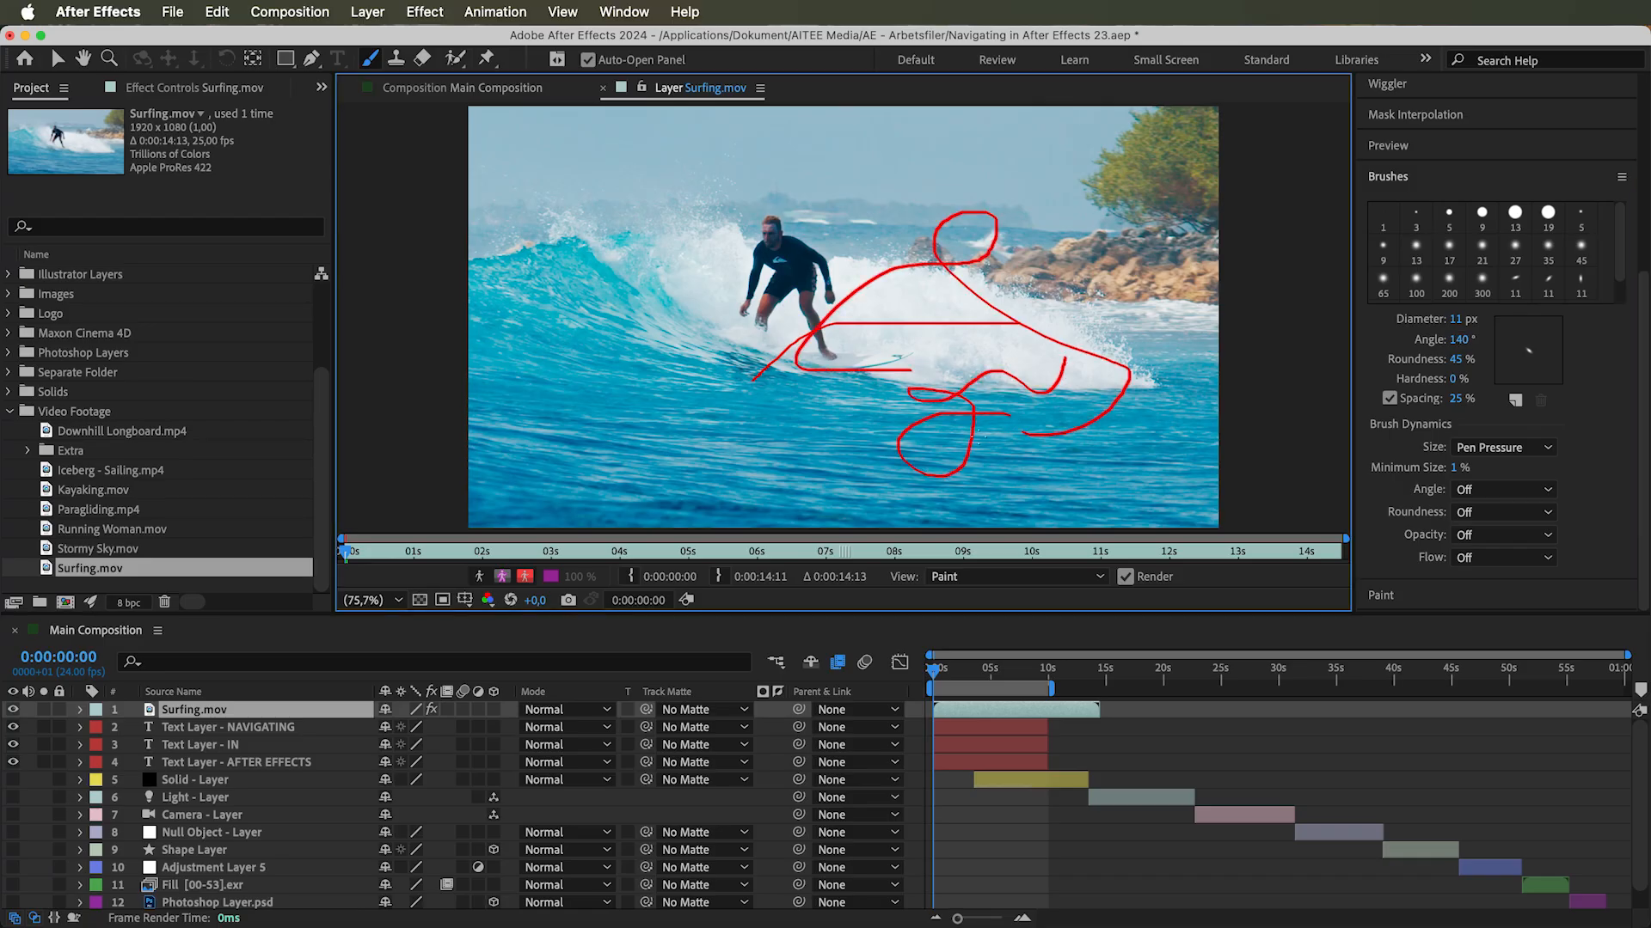
Paint a looping stroke at 0% hardness, set the brush hardness to 100%, and paint another stroke for comparison
drag(873, 613, 874, 752)
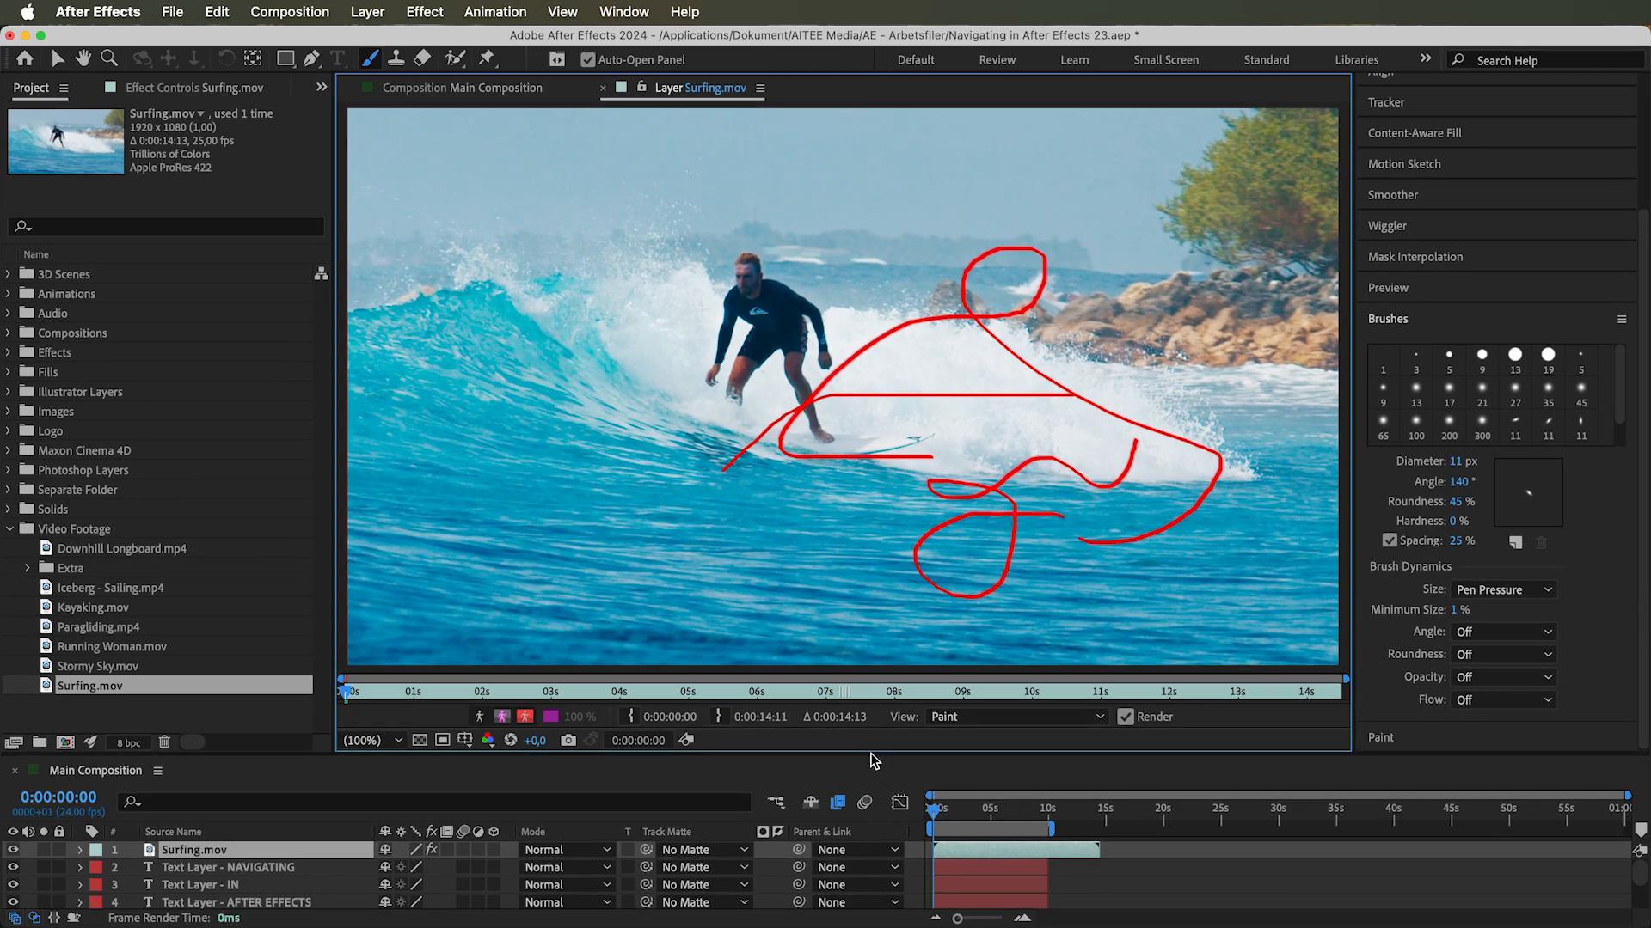
click(1455, 526)
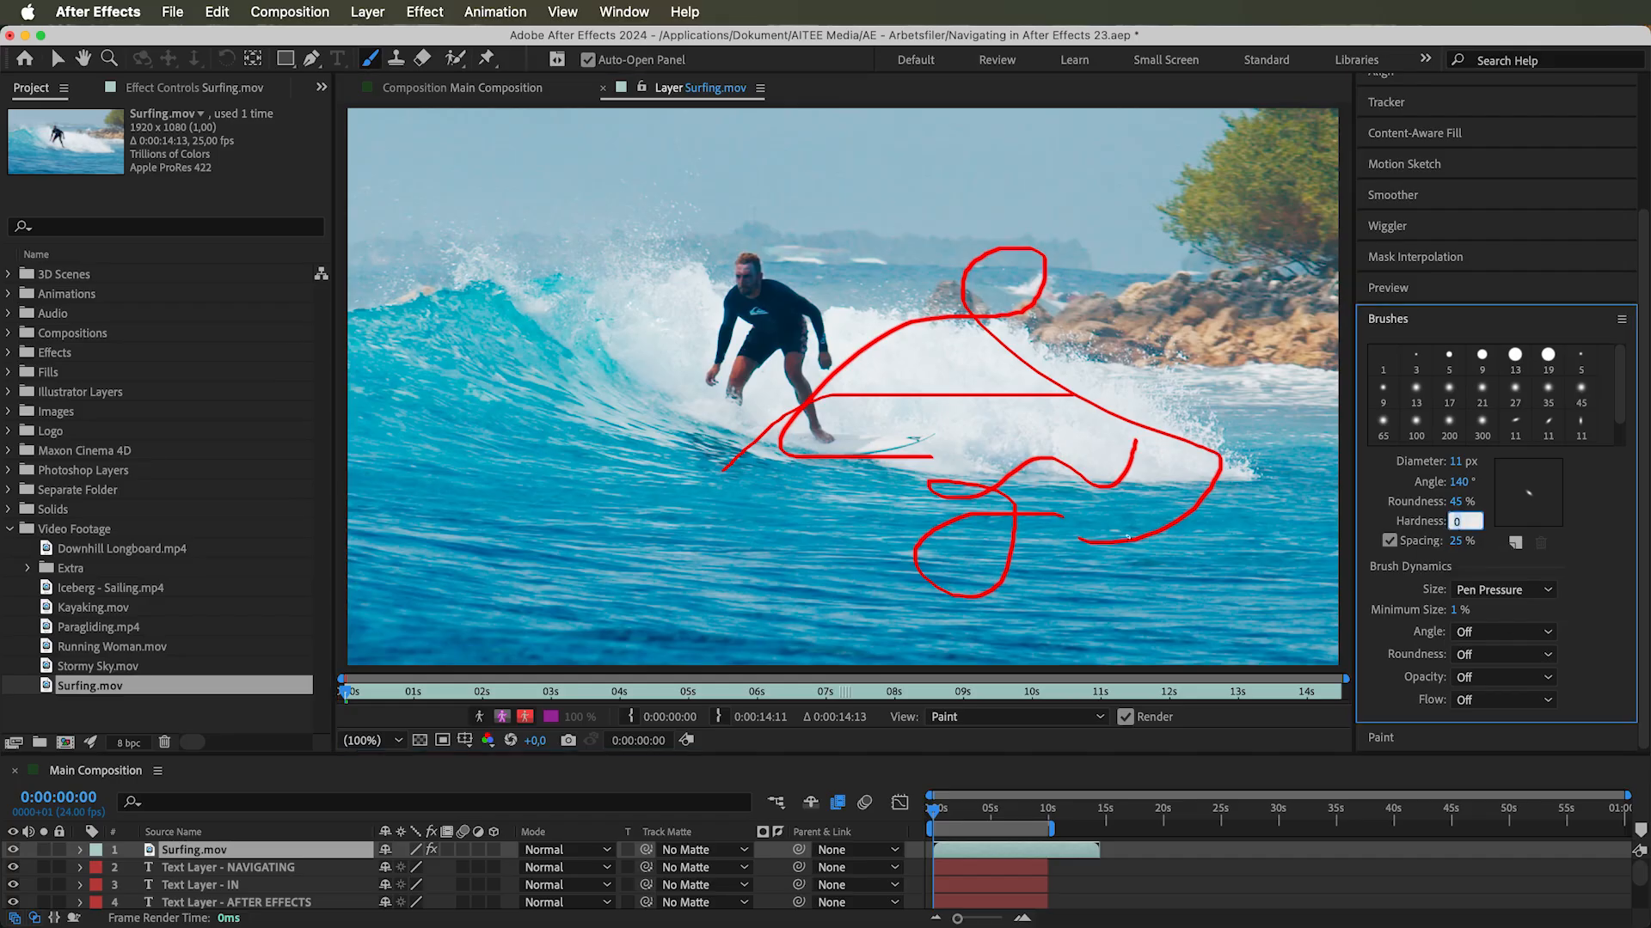
mouse_move(995, 509)
mouse_down()
mouse_move(988, 494)
mouse_move(1148, 366)
mouse_move(1191, 285)
mouse_up()
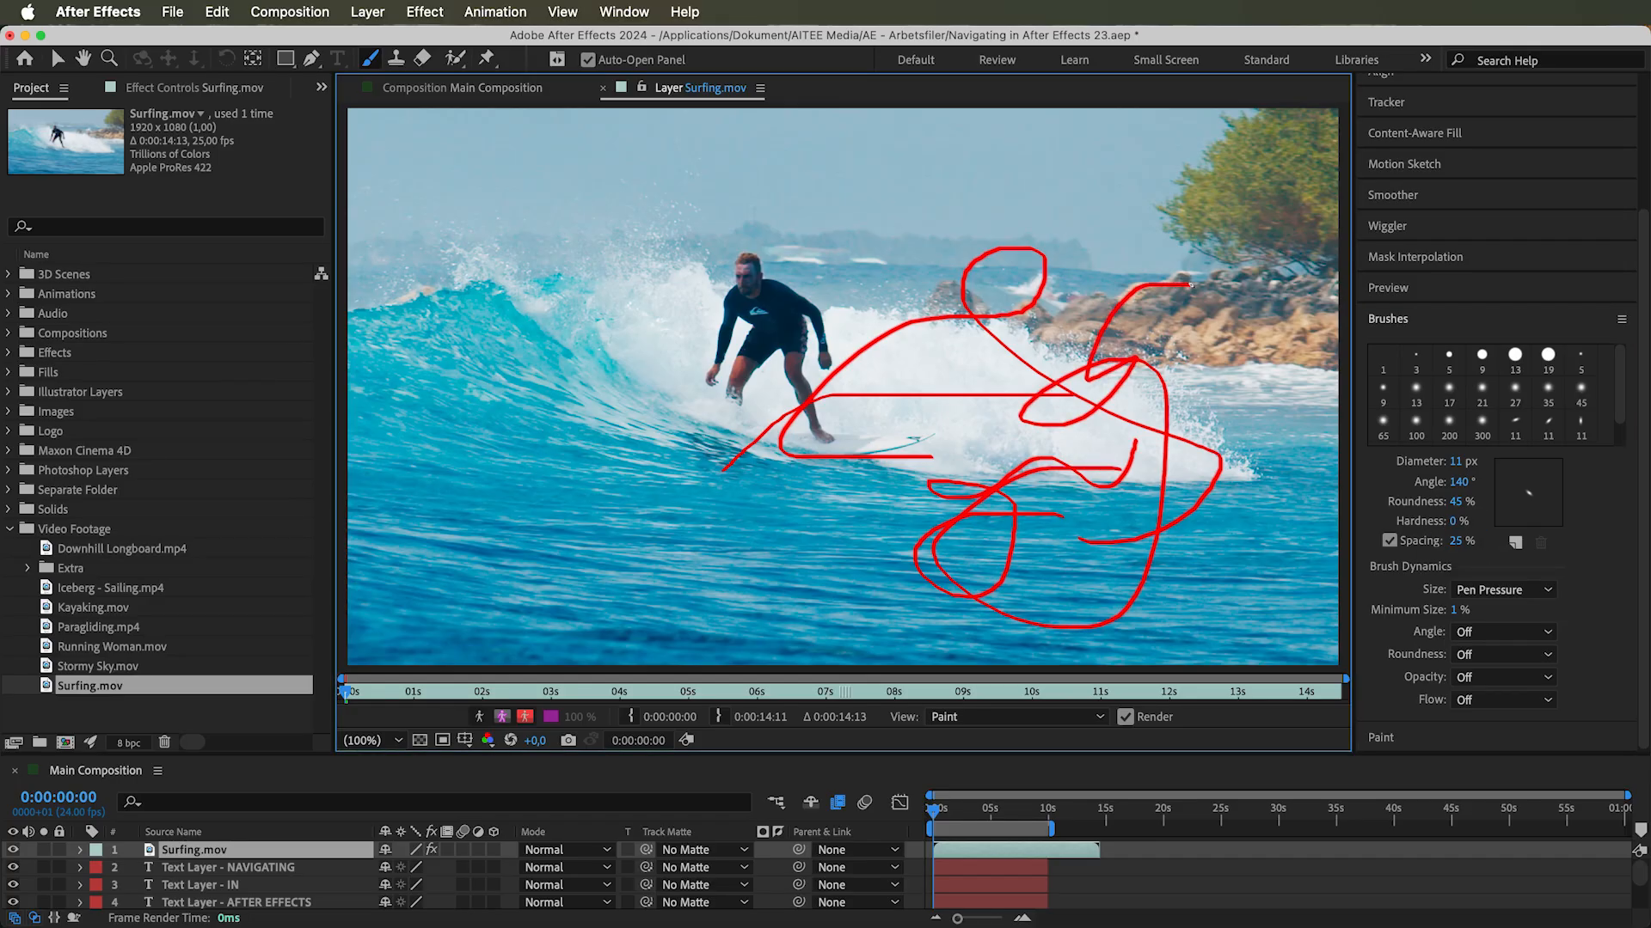
click(1454, 522)
text(100)
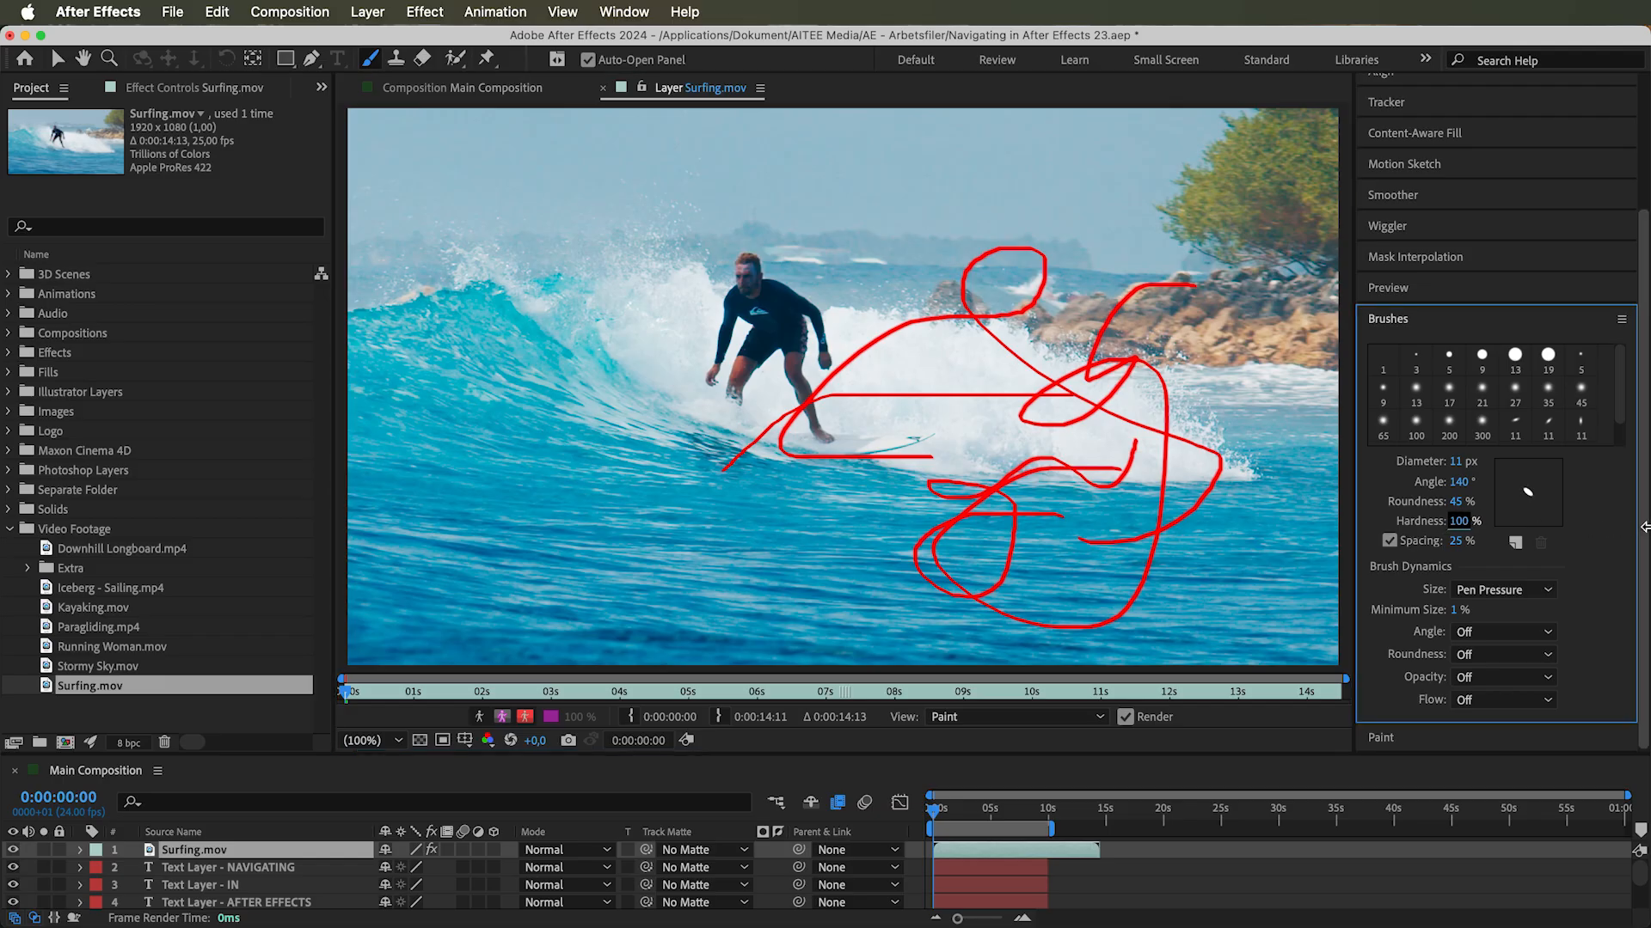
mouse_move(412, 410)
mouse_down()
mouse_move(472, 386)
mouse_move(558, 270)
mouse_move(594, 467)
mouse_move(454, 566)
mouse_move(633, 422)
mouse_move(665, 264)
mouse_move(834, 229)
mouse_up()
Undo all the test strokes painted on the surfing footage
key(super+z)
key(super+z)
key(super+z)
key(super+z)
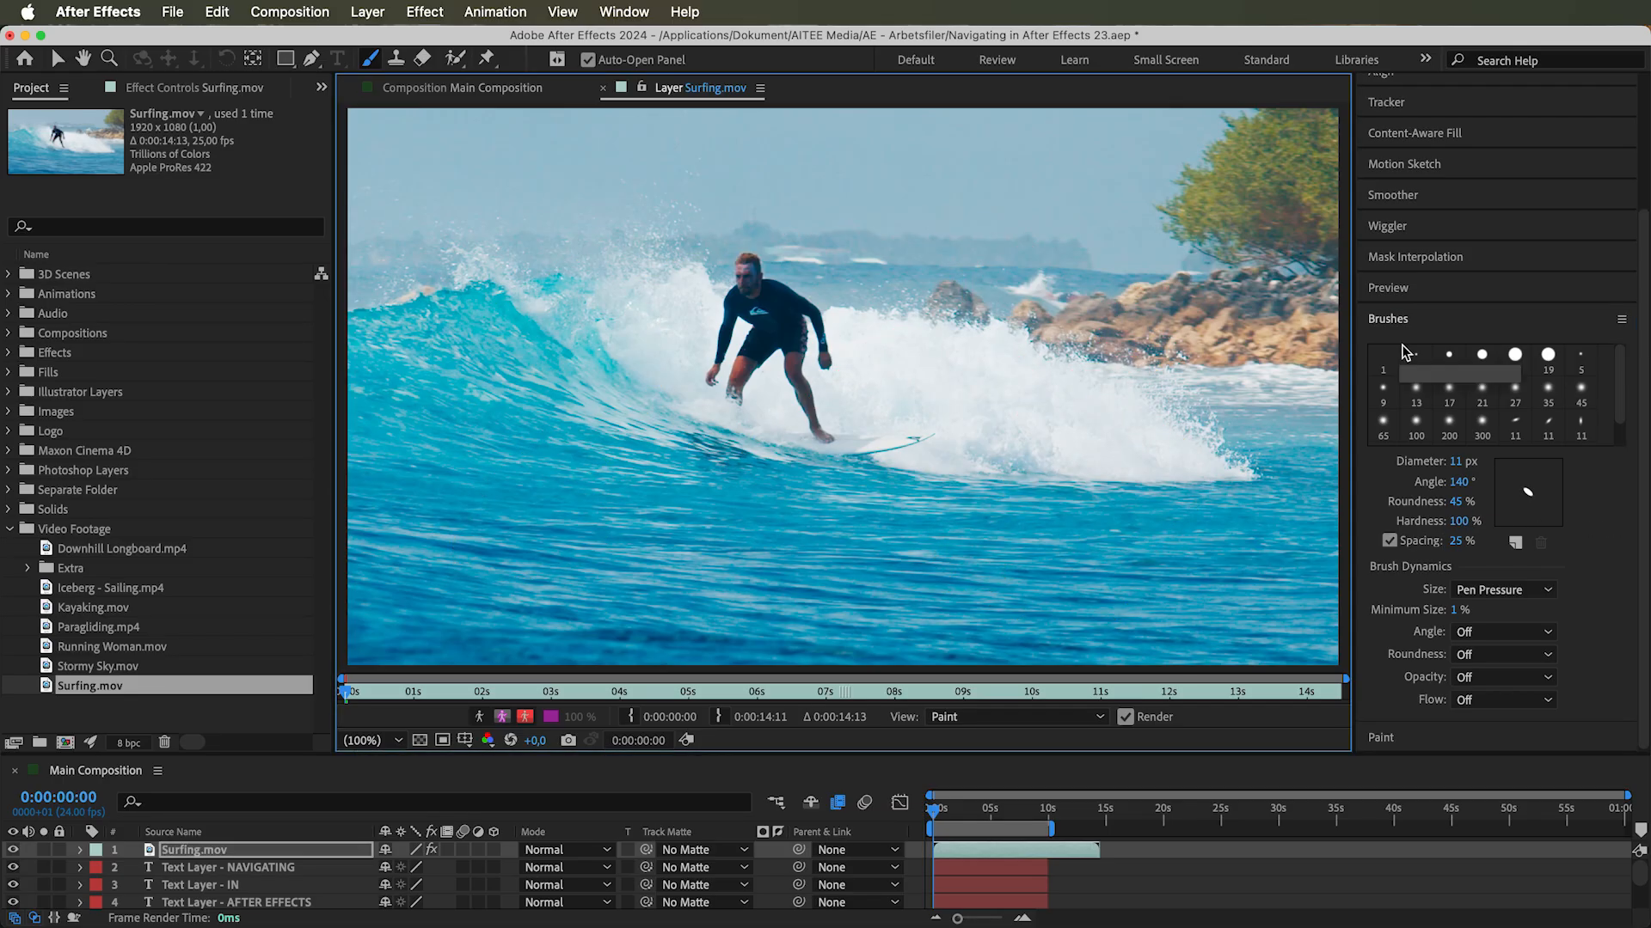
Set the brush spacing to 1% and paint a test stroke on the water
click(1453, 541)
text(1)
mouse_move(643, 512)
mouse_down()
mouse_move(453, 399)
mouse_move(658, 381)
mouse_move(725, 529)
mouse_move(793, 498)
mouse_up()
Raise the brush spacing to 303% and paint a test stroke with separated dabs
click(1462, 542)
drag(1460, 542, 1563, 539)
mouse_move(772, 468)
mouse_down()
mouse_move(872, 338)
mouse_move(949, 453)
mouse_move(1044, 391)
mouse_up()
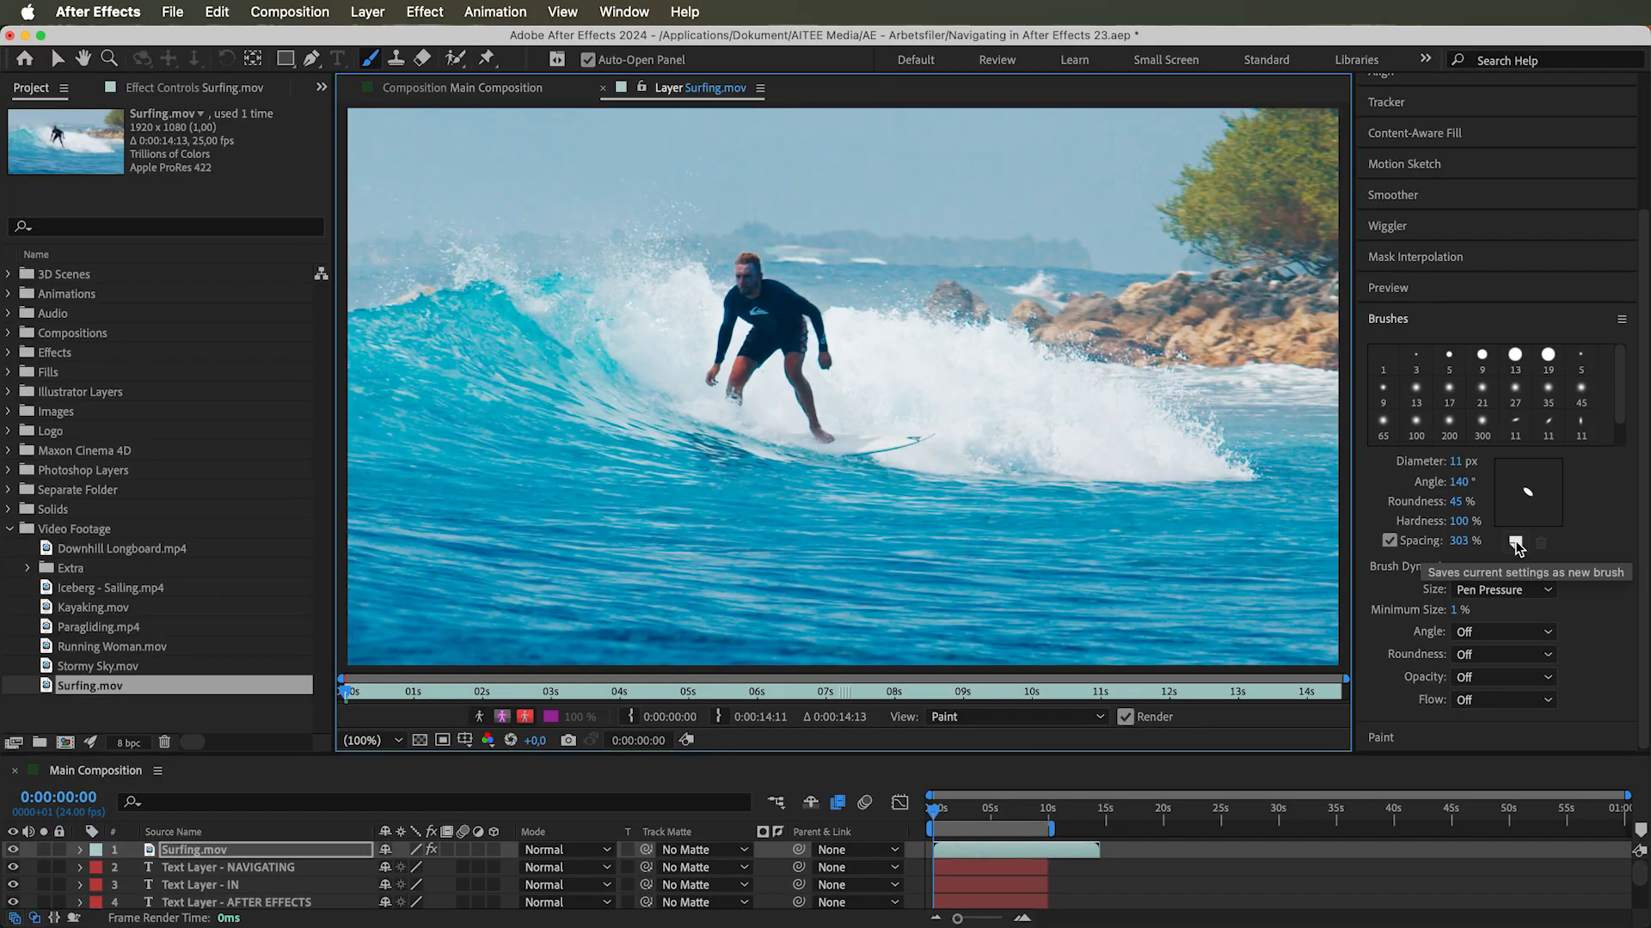
Save the current brush tip settings as a new named brush preset
click(1514, 544)
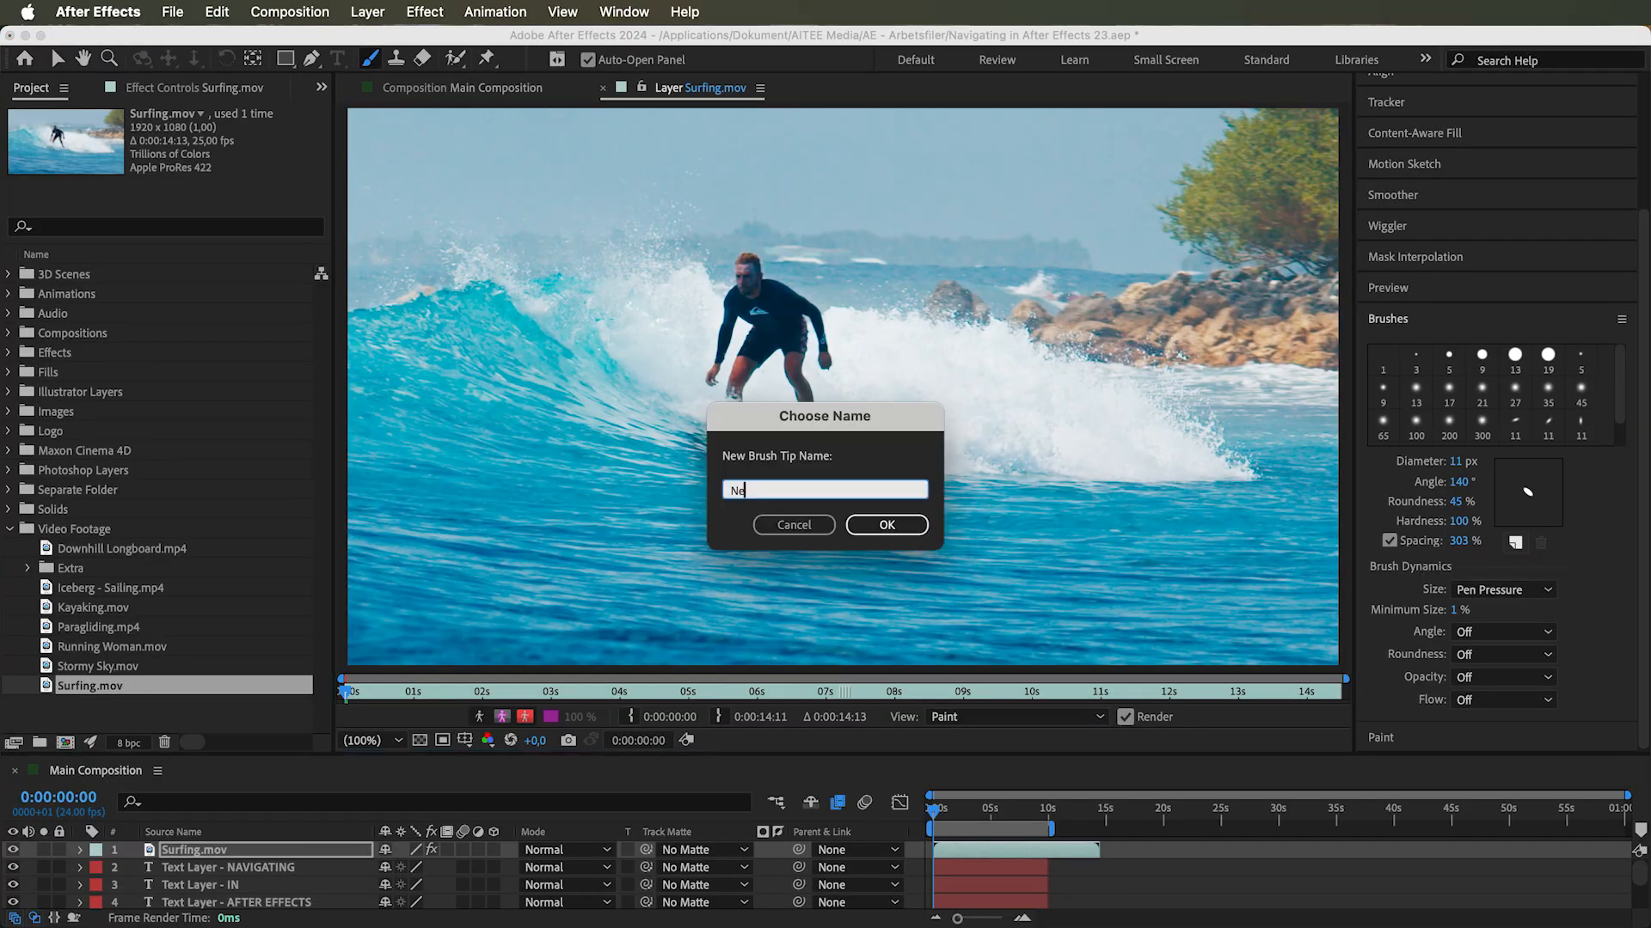
click(875, 537)
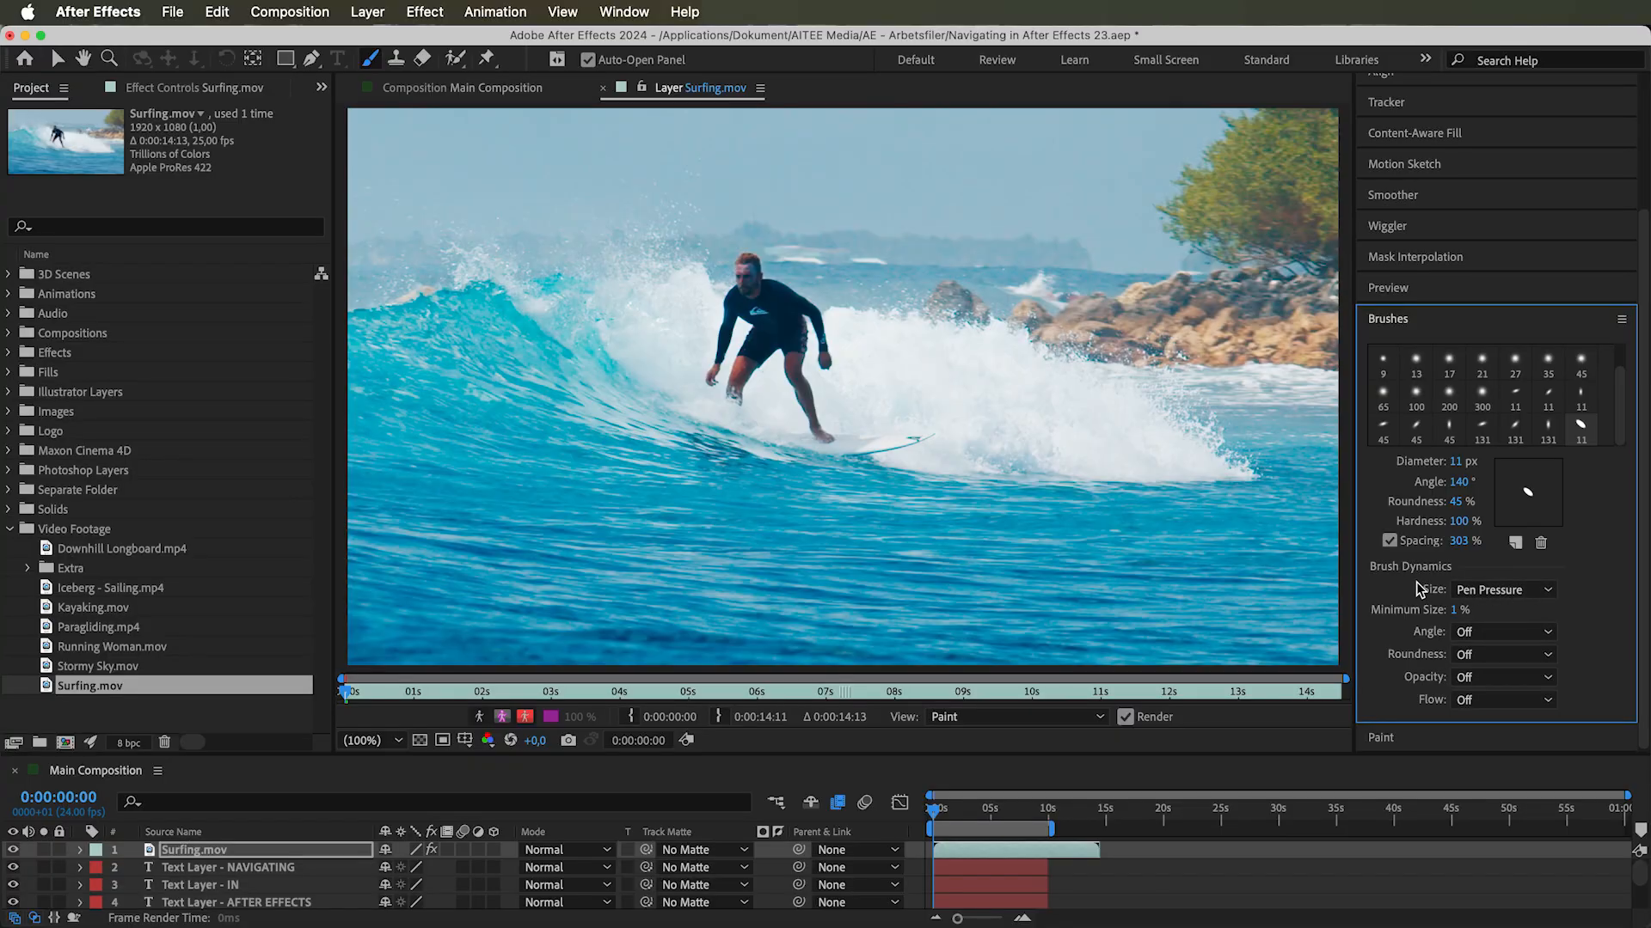
Try the Off, Pen Pressure, Pen Tilt and Stylus Wheel options for the brush size dynamics
click(1486, 593)
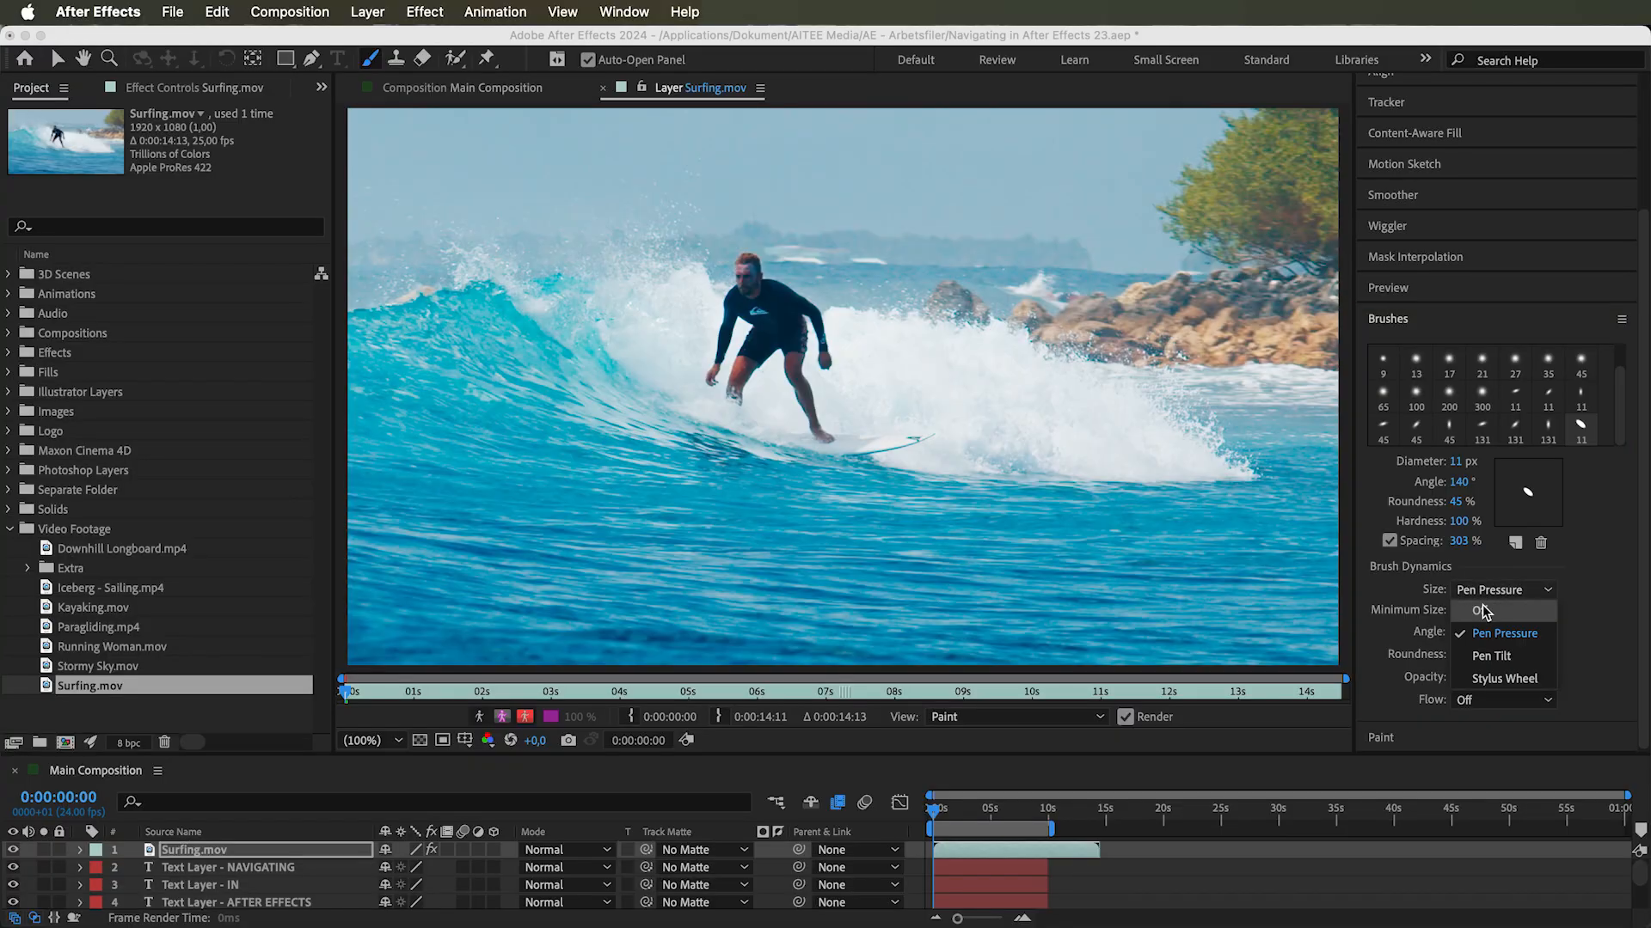
click(1482, 605)
click(1494, 590)
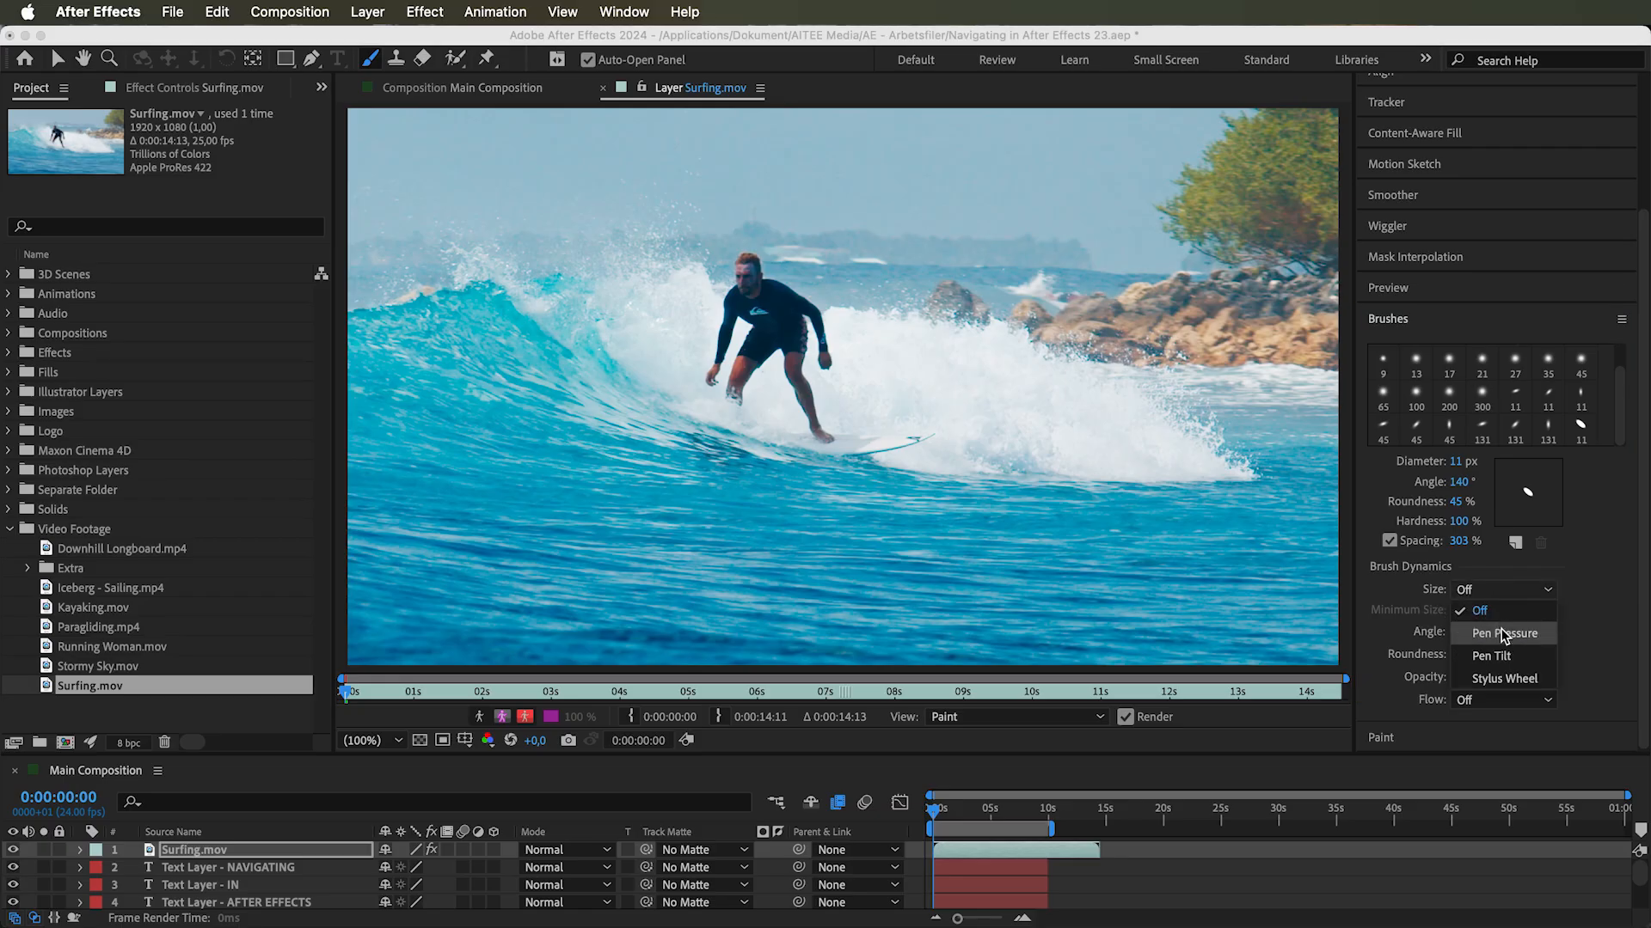
click(1503, 634)
click(1493, 588)
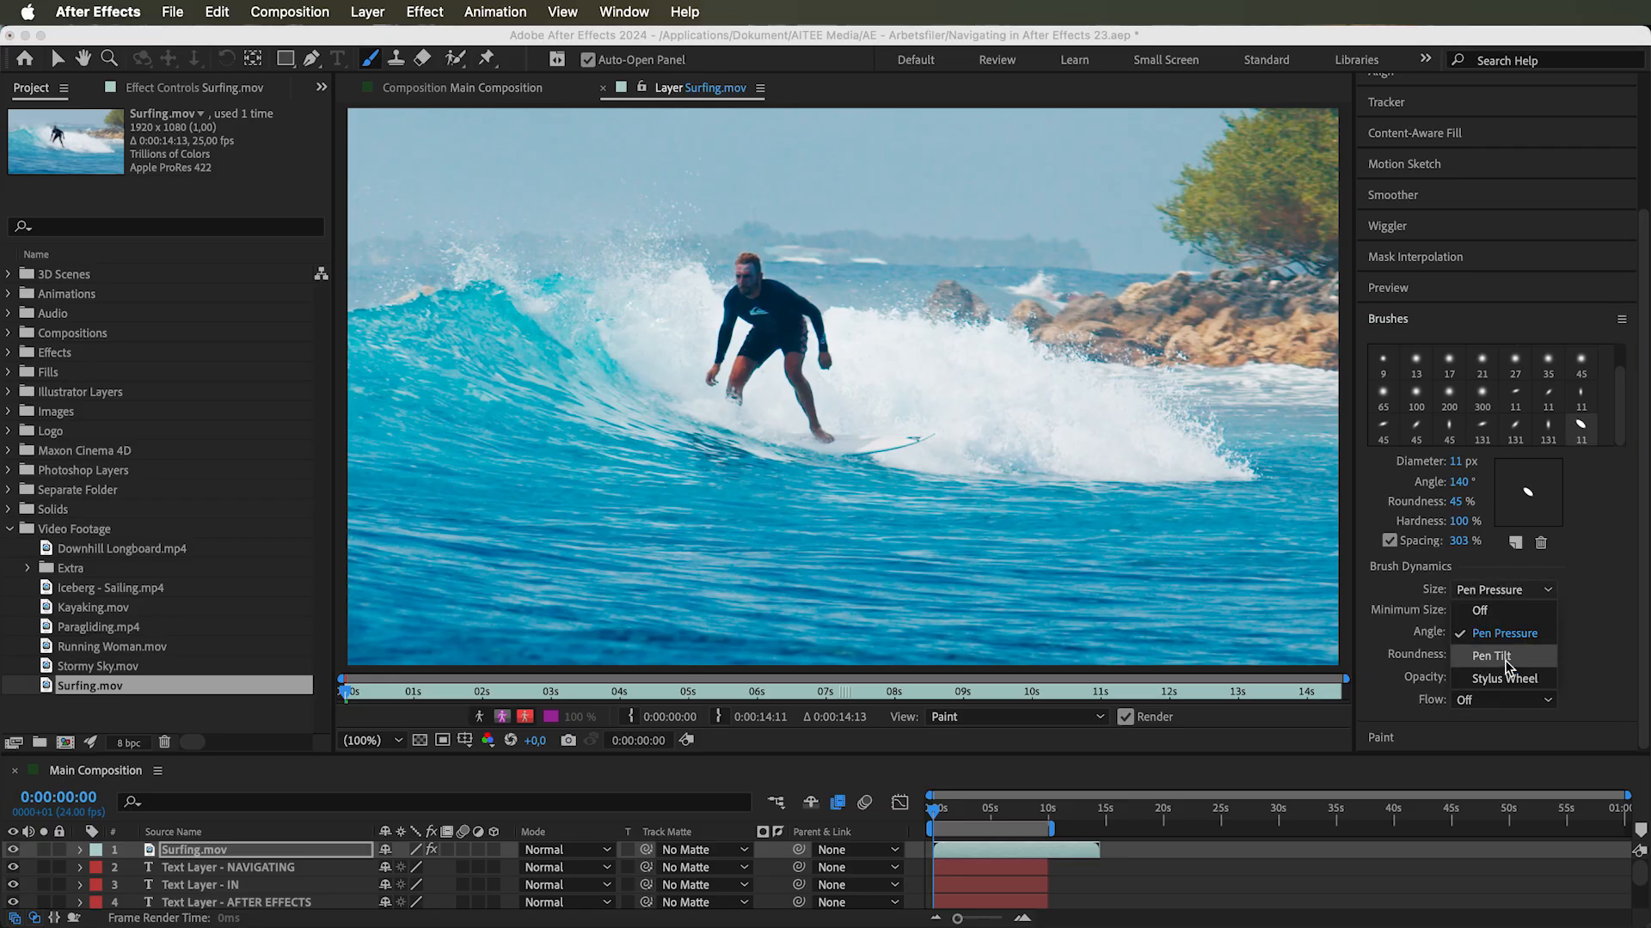
click(1505, 658)
click(1494, 590)
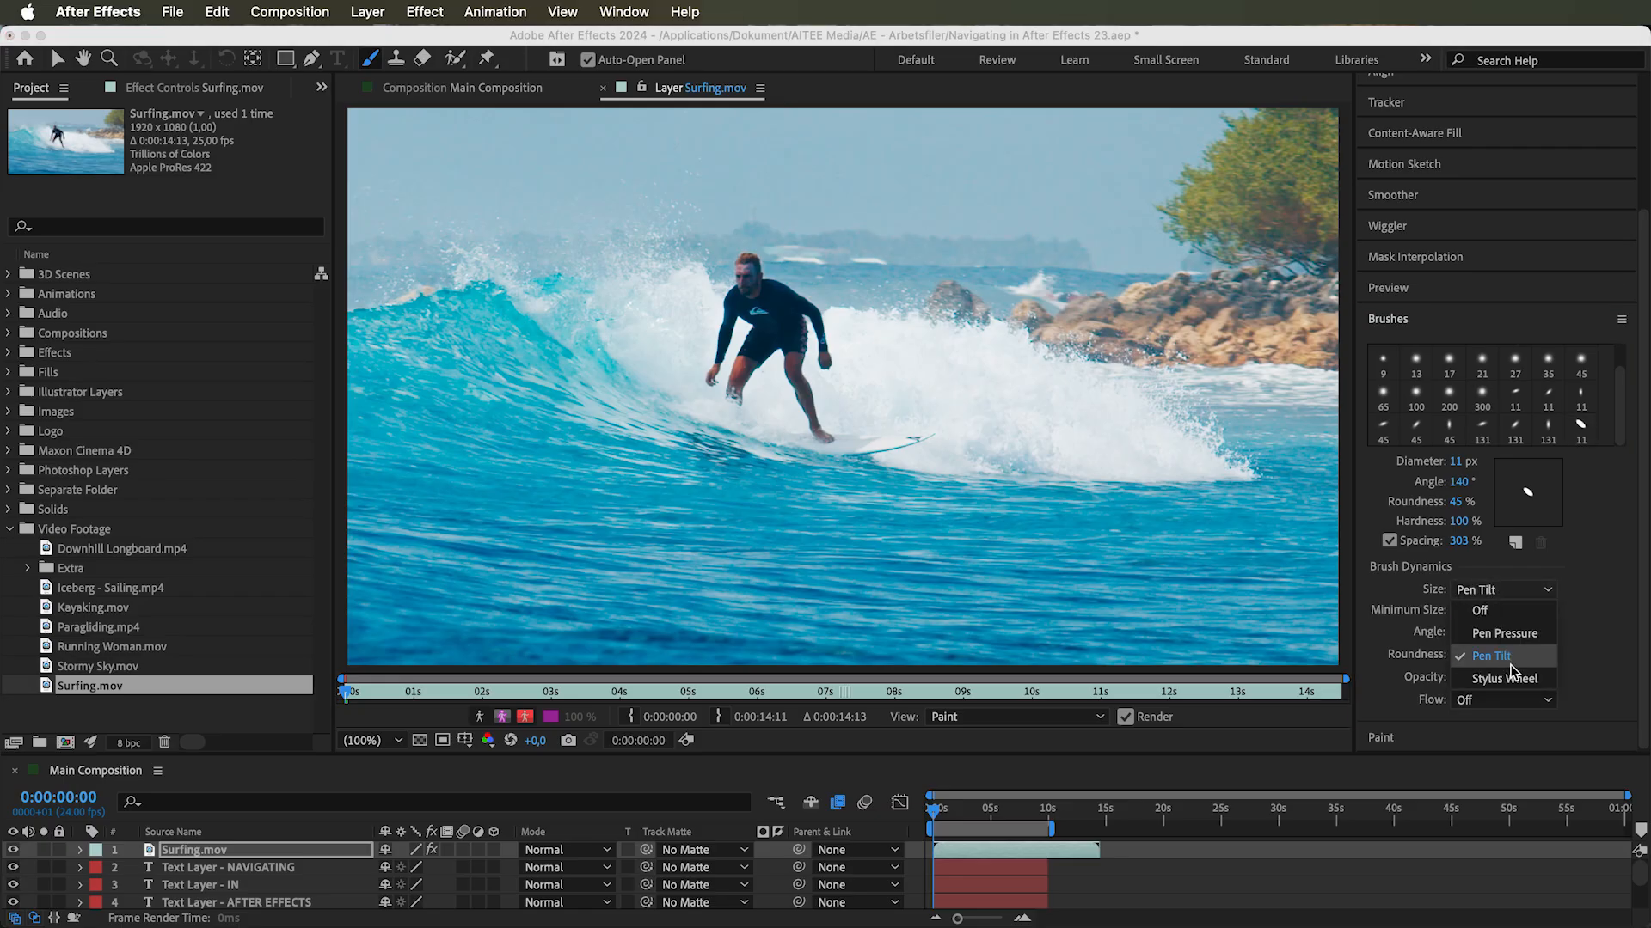
click(1515, 679)
Set the brush size dynamics to Pen Pressure with a minimum size of 1%
click(1493, 589)
click(1497, 634)
mouse_move(1504, 611)
mouse_down()
mouse_move(1573, 613)
mouse_move(1312, 627)
mouse_up()
Examine the available control options for the Angle, Roundness, Opacity and Flow brush dynamics
click(1548, 635)
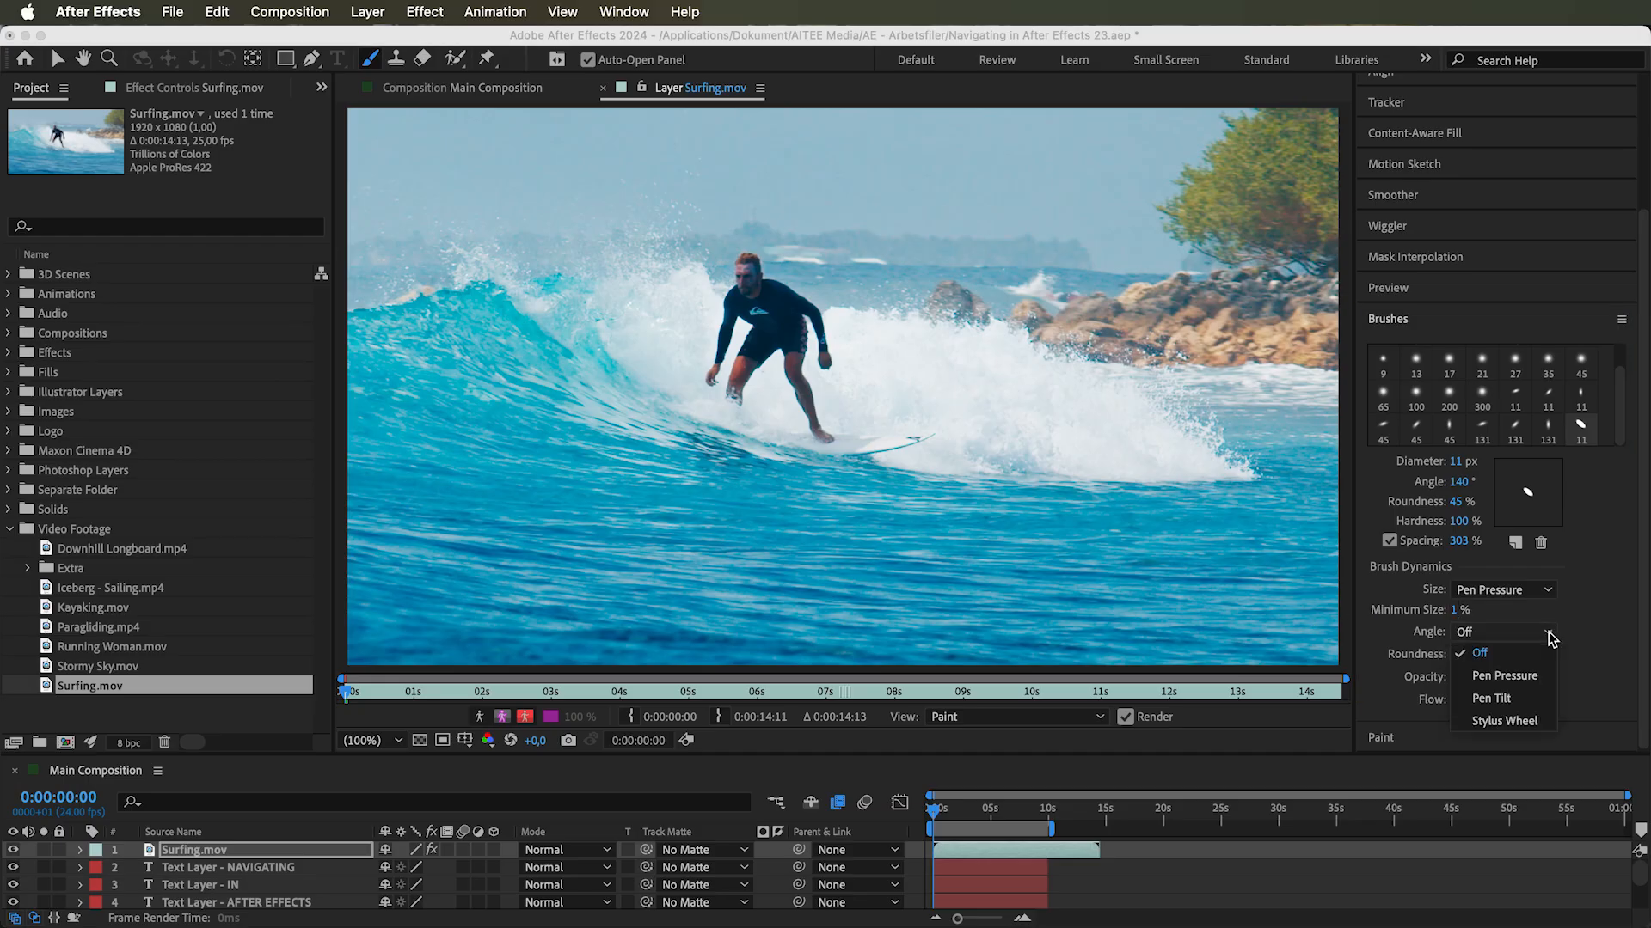
click(1560, 646)
click(1543, 657)
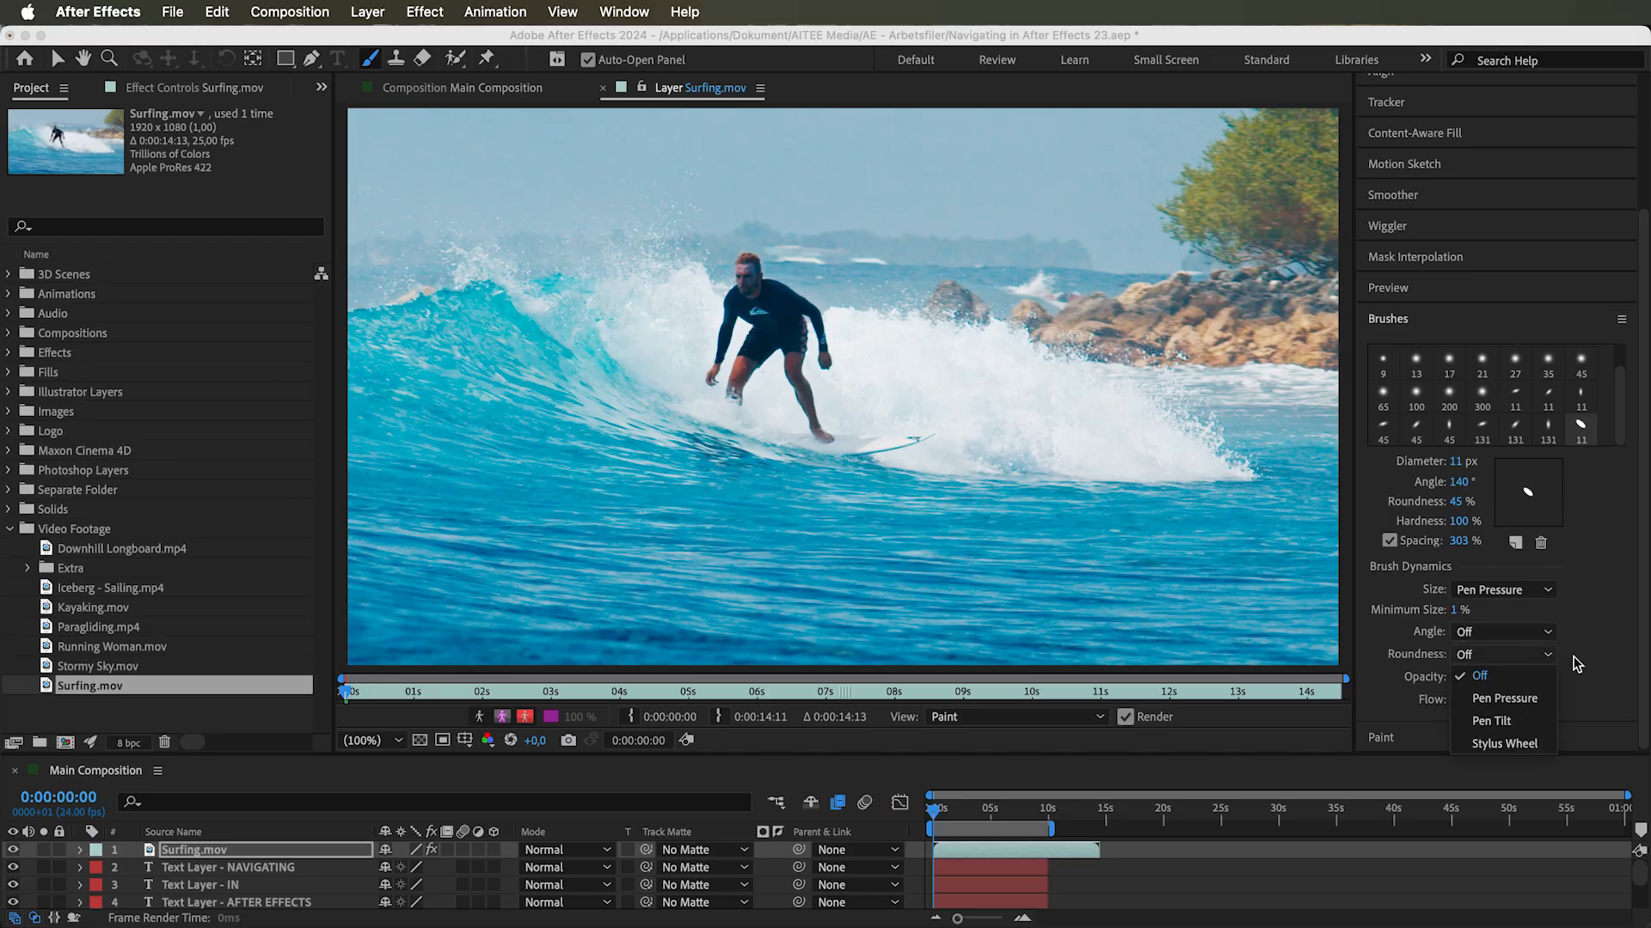
click(1575, 659)
click(1546, 678)
click(1573, 680)
click(1548, 701)
click(1573, 707)
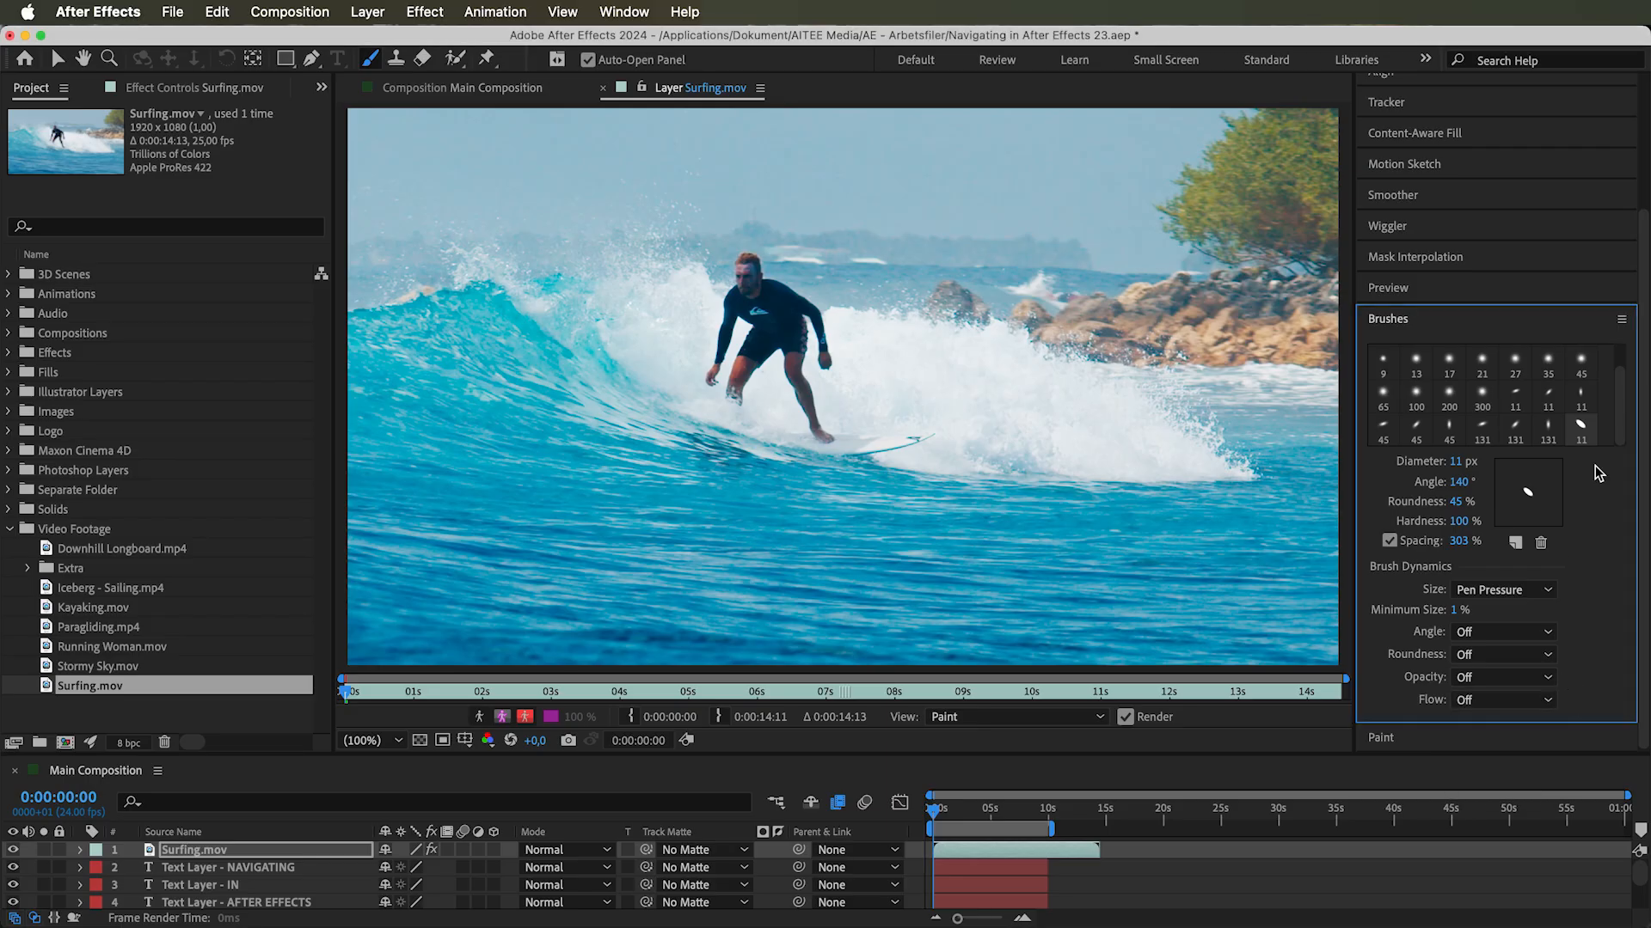
Look at the New Brush and Rename Brush dialogs for the selected brush preset
click(1622, 317)
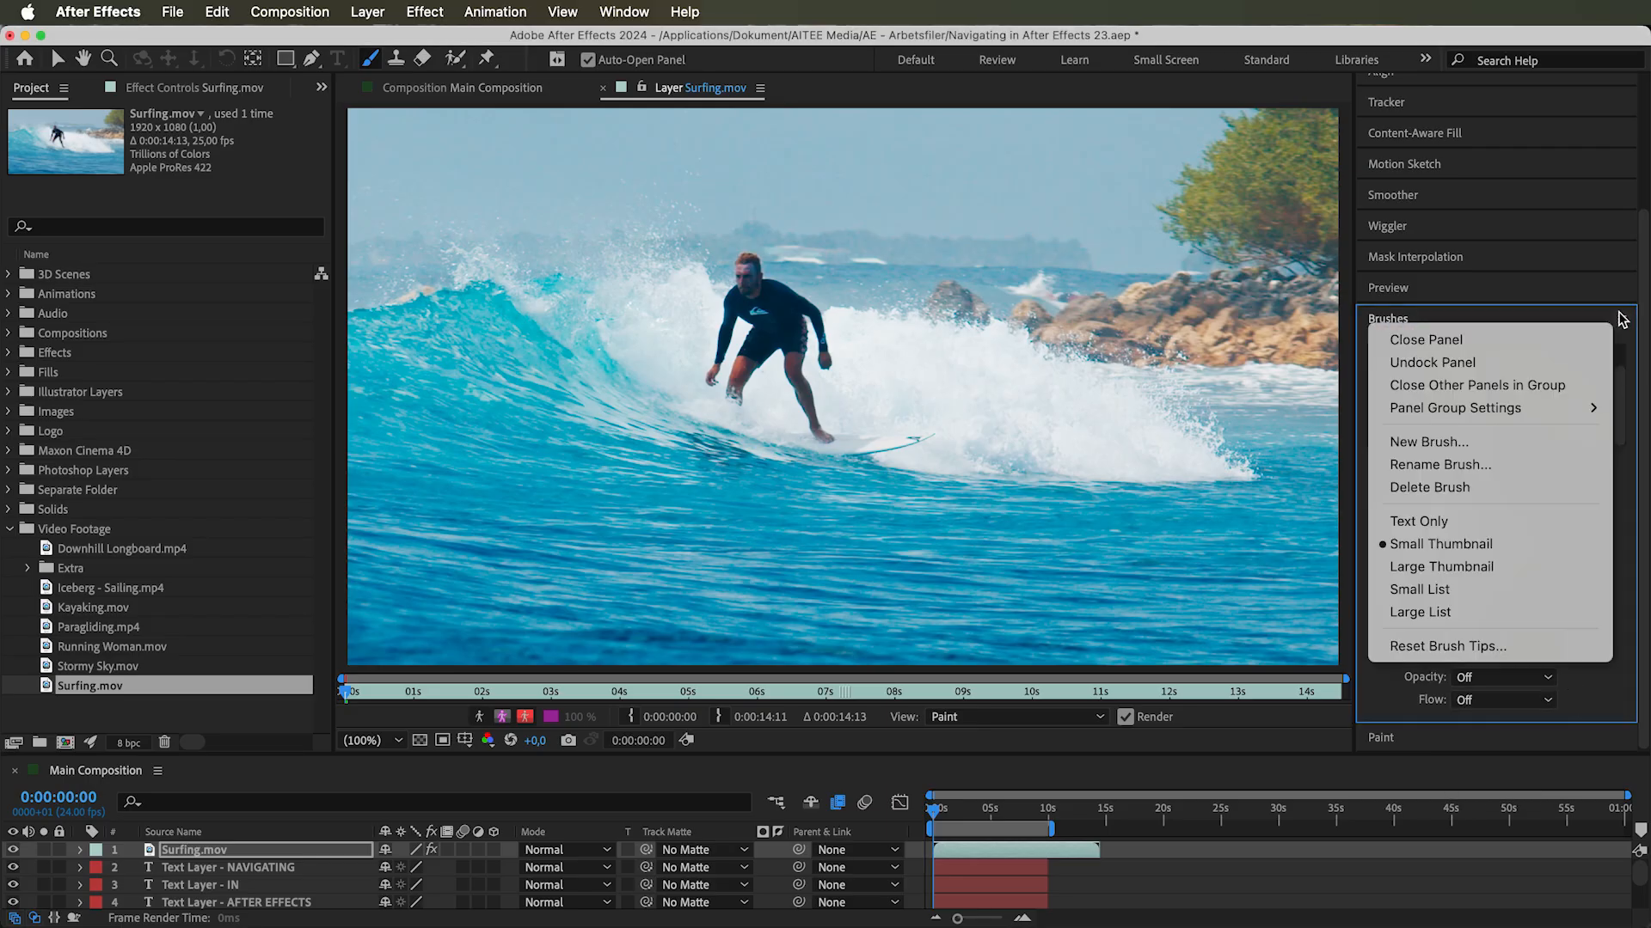
click(1429, 442)
click(797, 525)
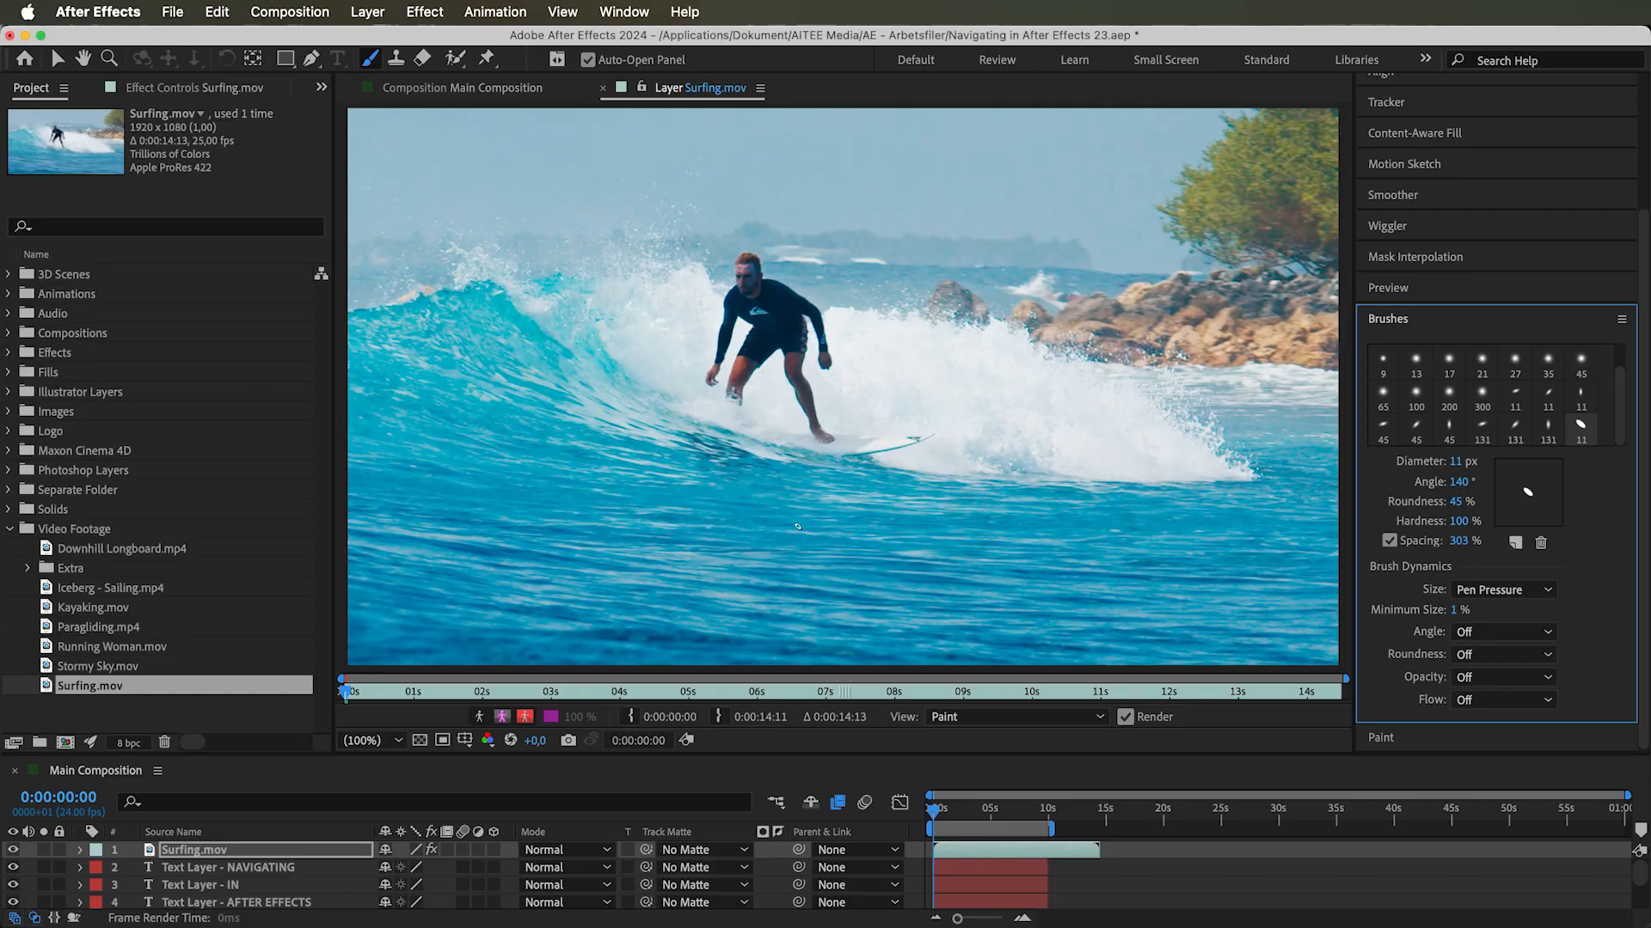
click(1622, 318)
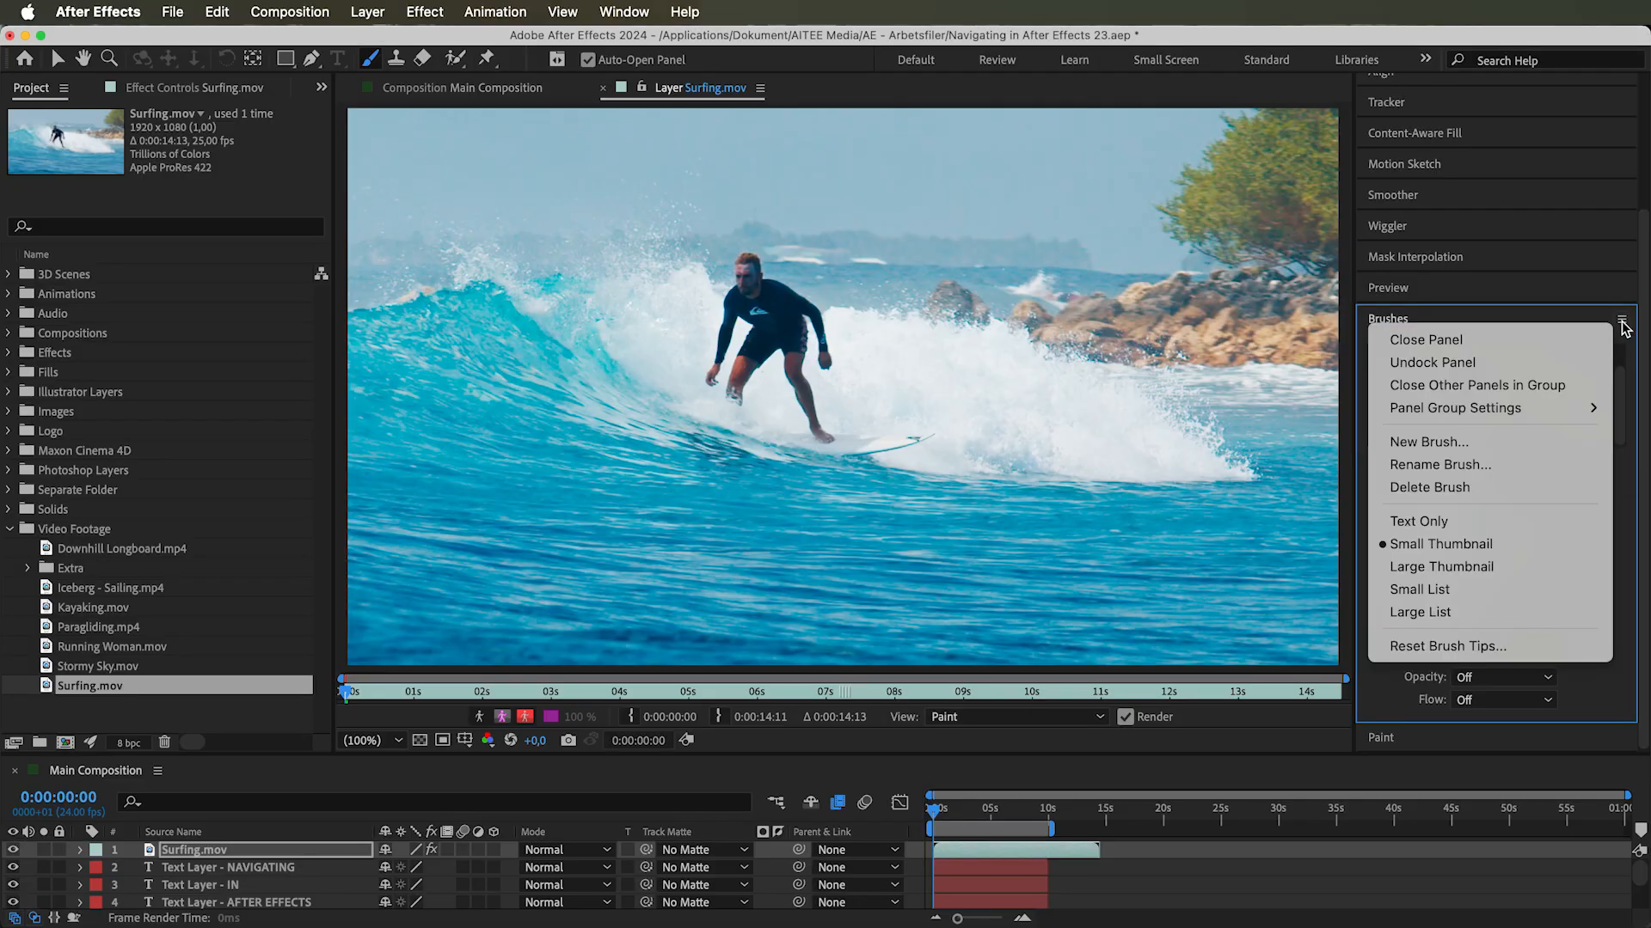
click(1506, 464)
click(868, 527)
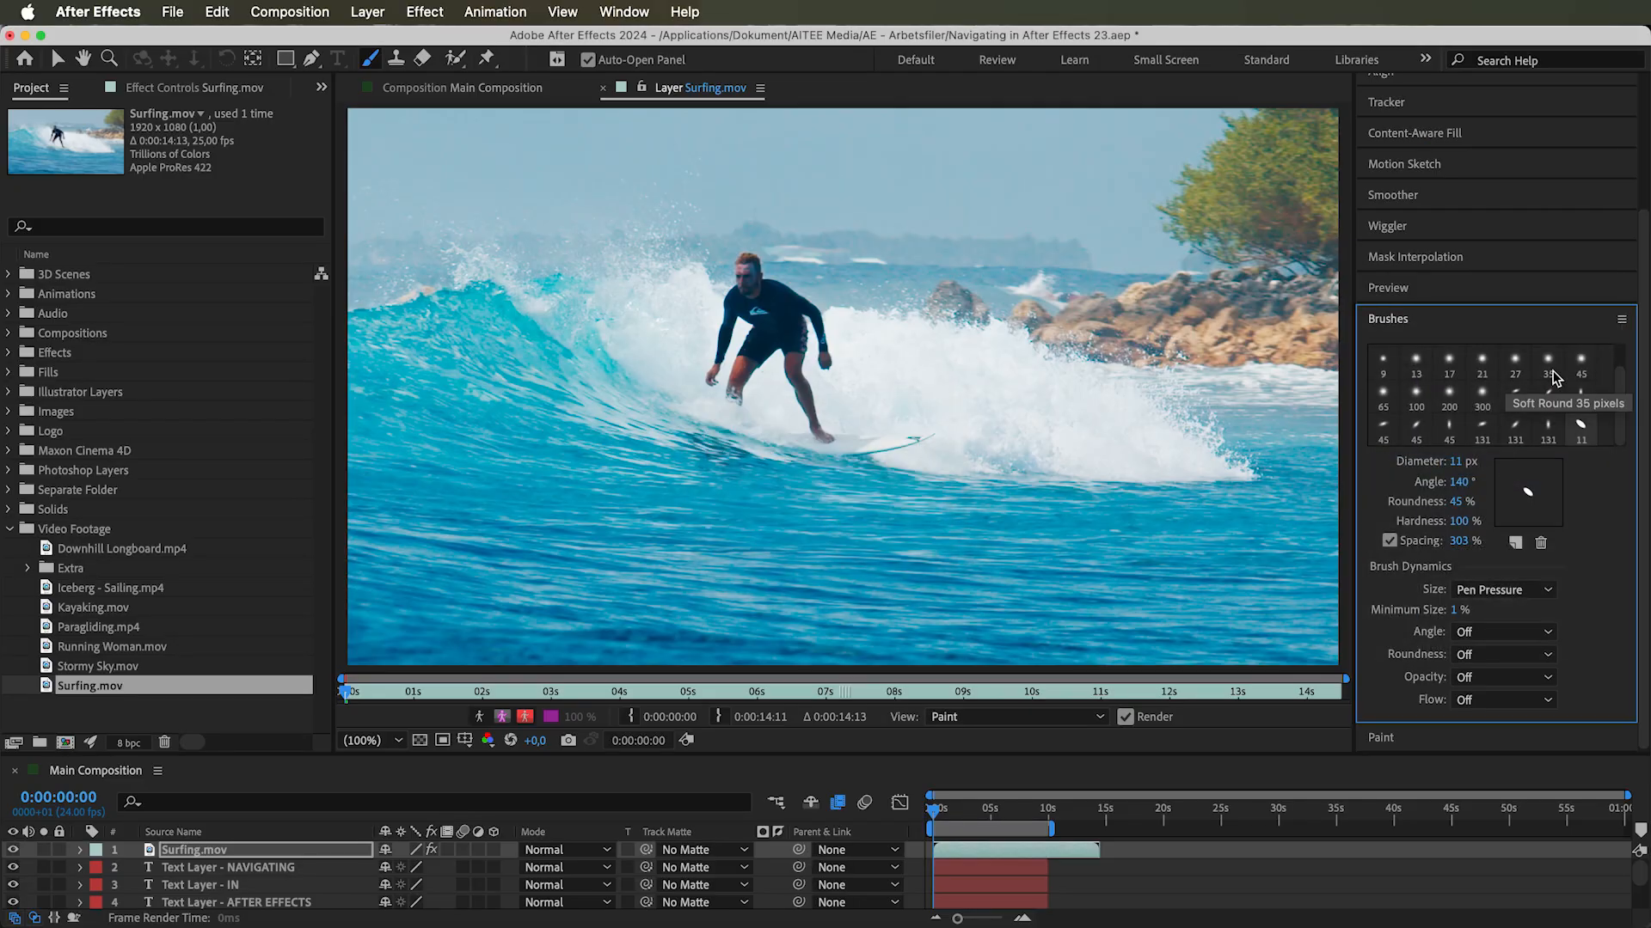
Delete the selected custom 11 px brush preset and select the last 131 px preset in the collection
click(1622, 318)
click(1429, 488)
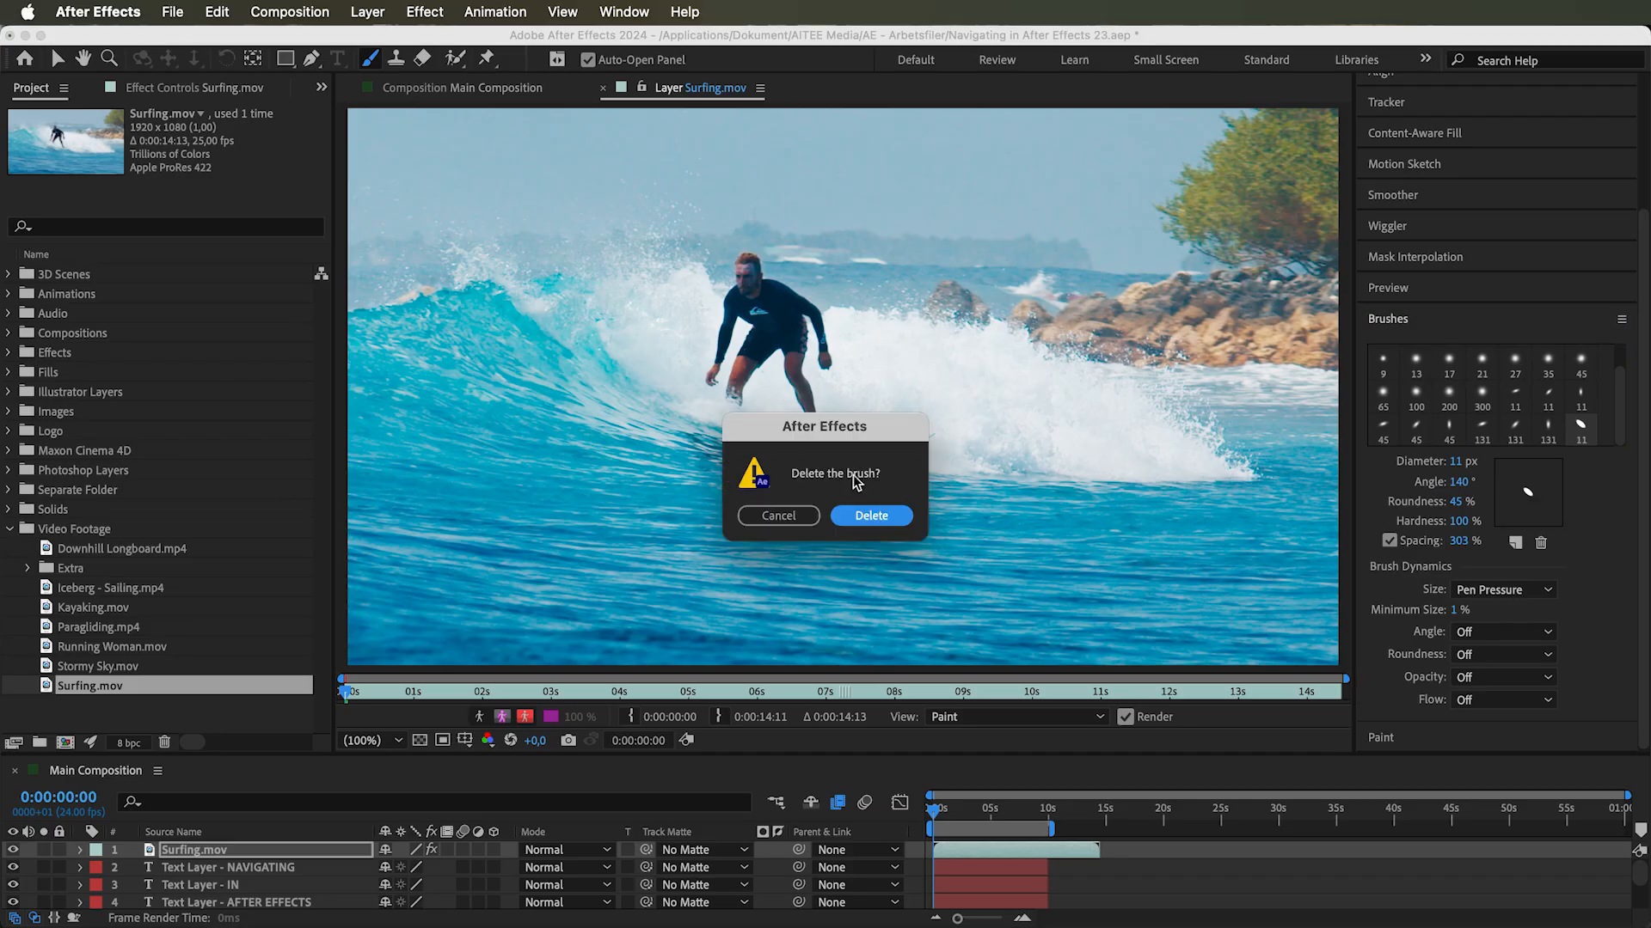
click(860, 517)
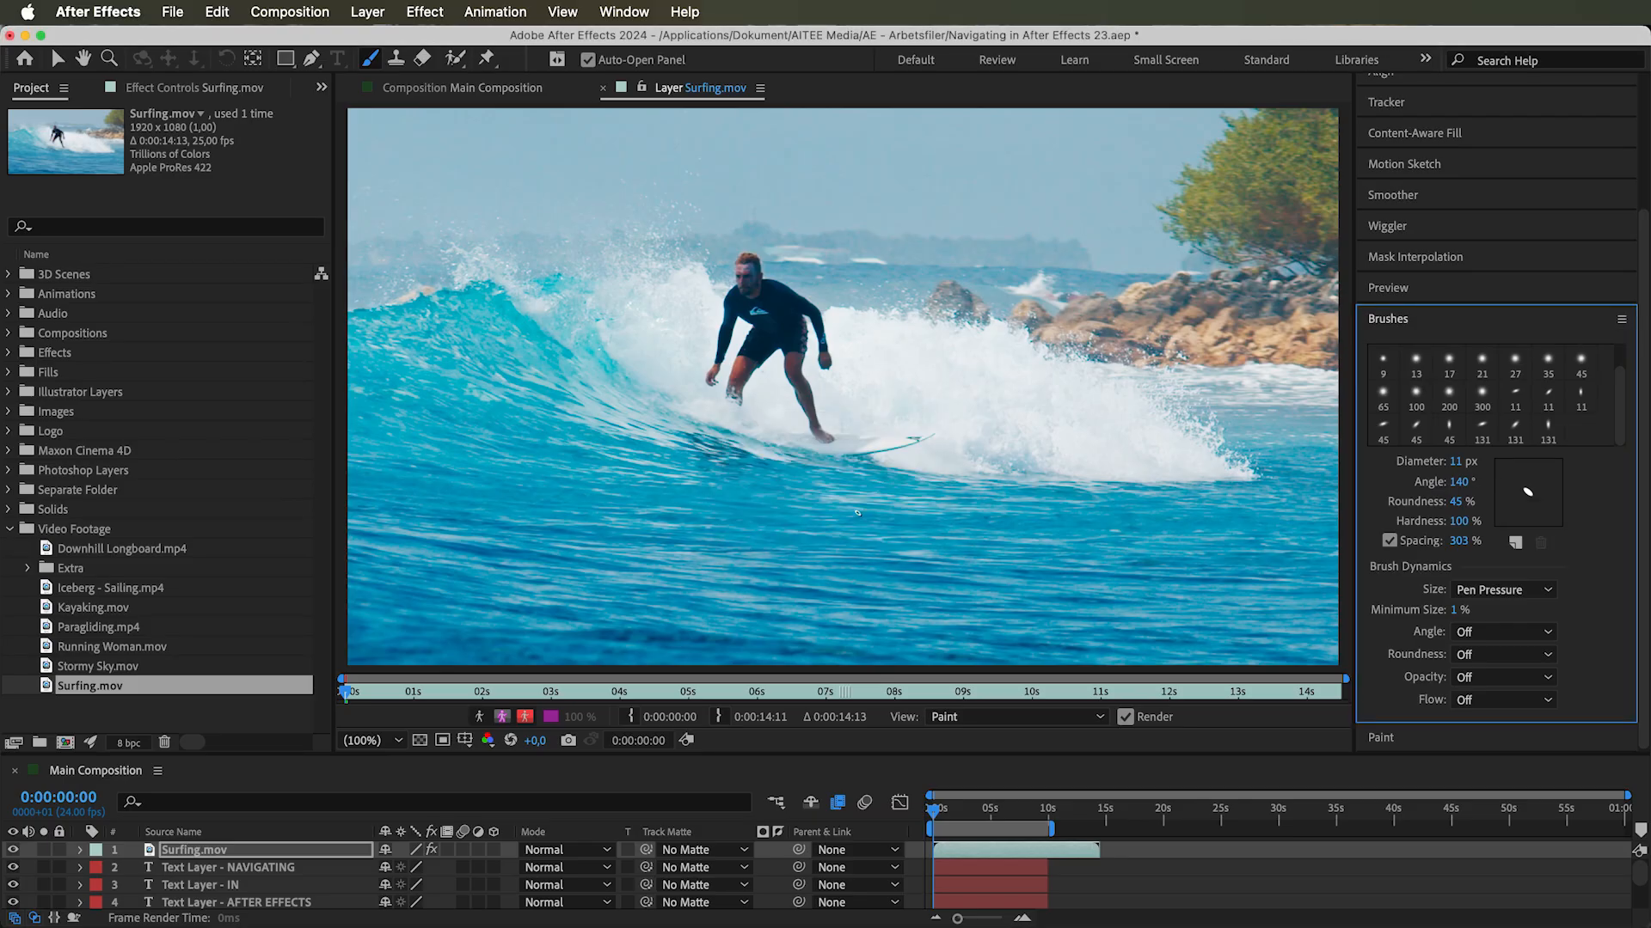
right_click(1548, 430)
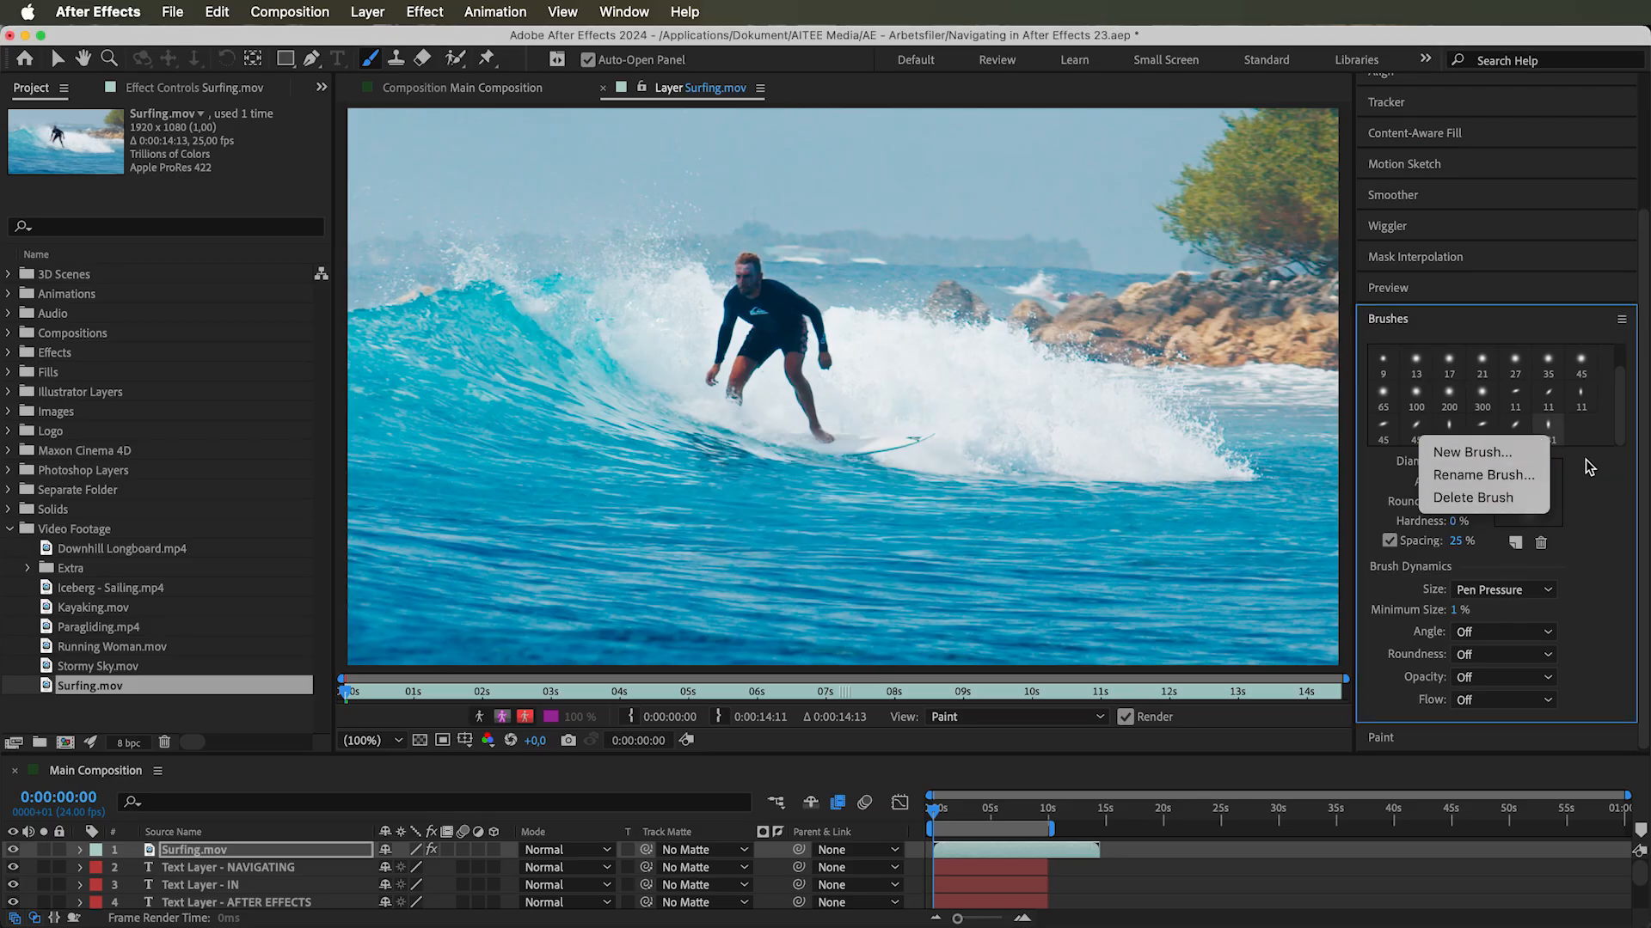
click(1590, 466)
Try the Text Only, Small Thumbnail, Large Thumbnail, Small List and Large List displays for the brush presets
click(1625, 321)
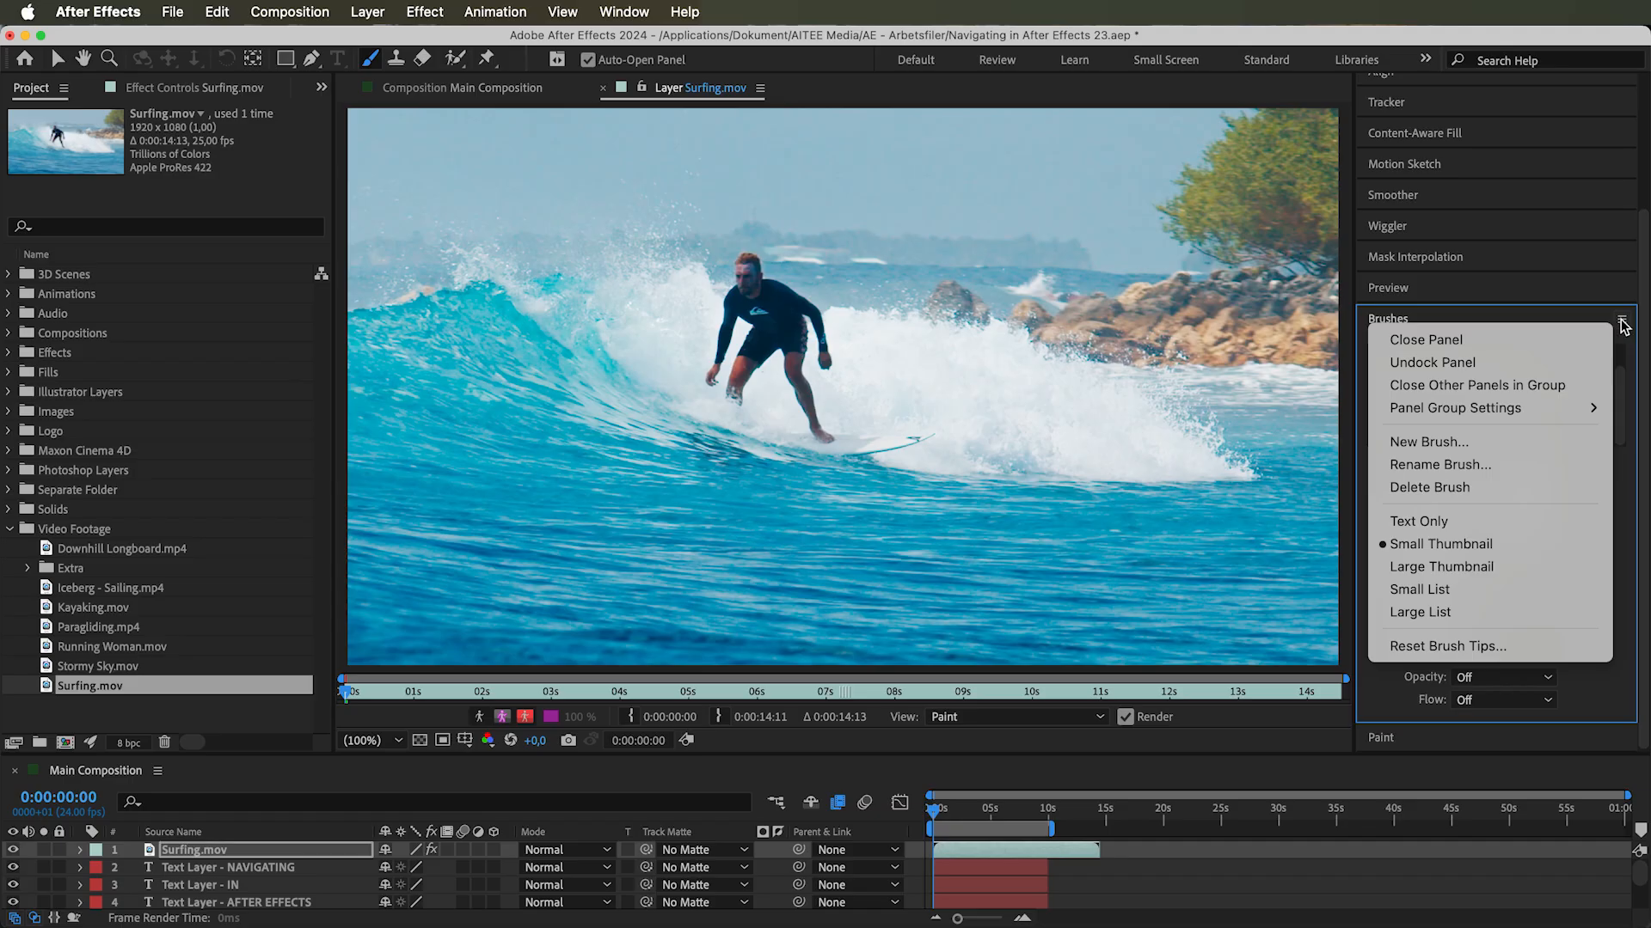
click(1448, 523)
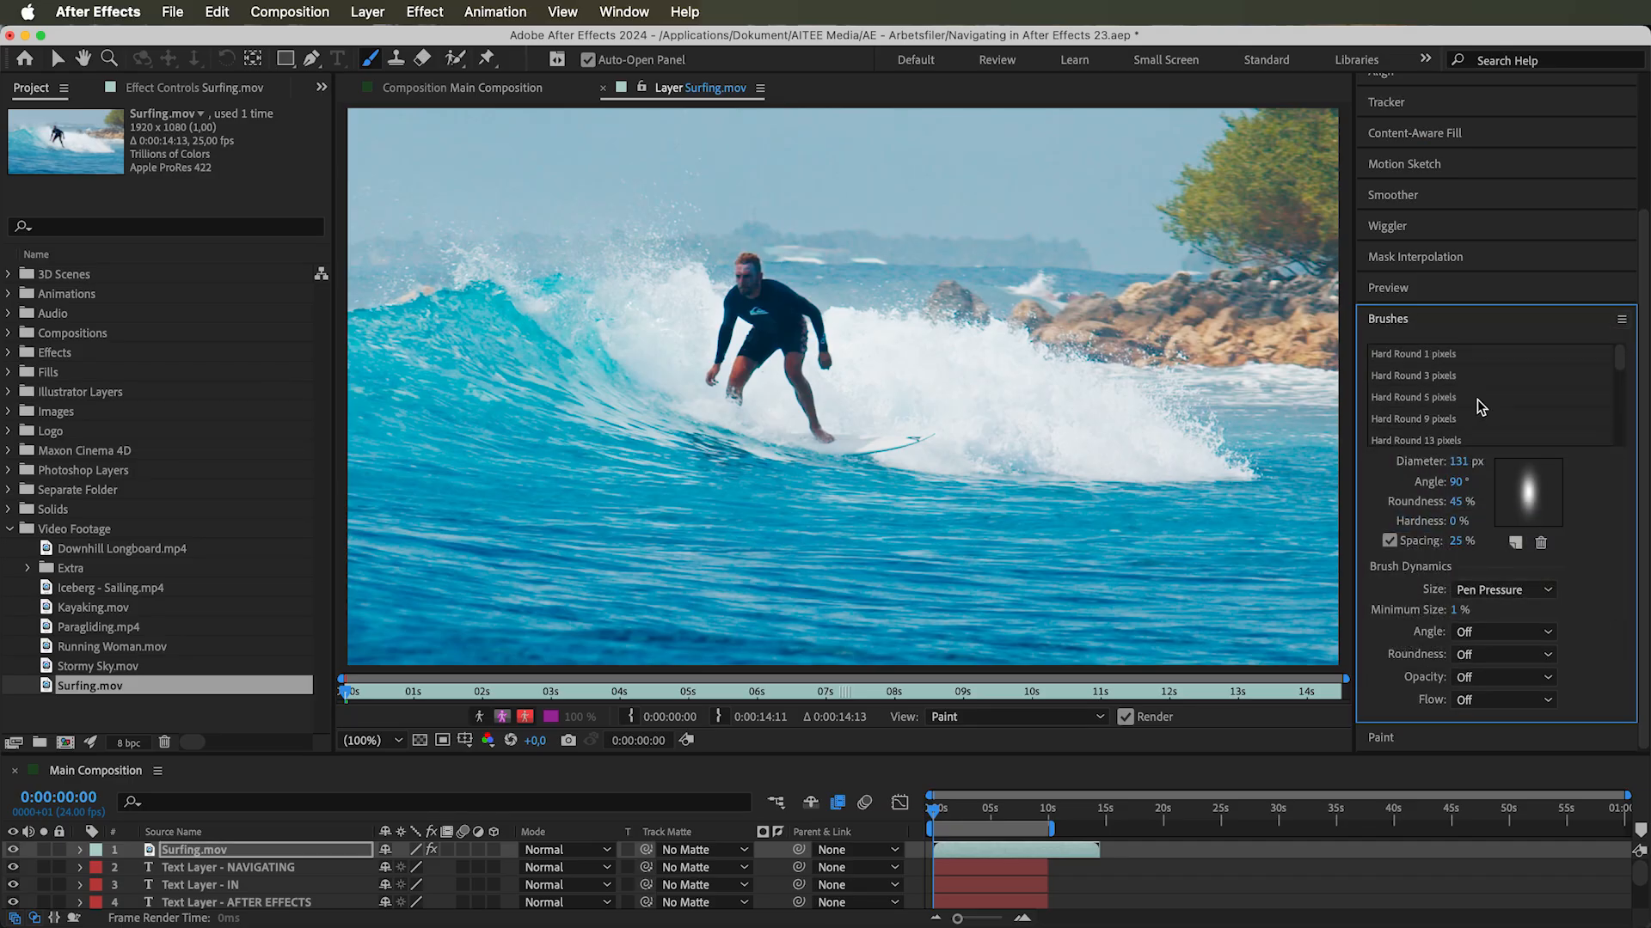
click(1625, 321)
click(1529, 544)
click(1621, 320)
click(1511, 568)
click(1621, 320)
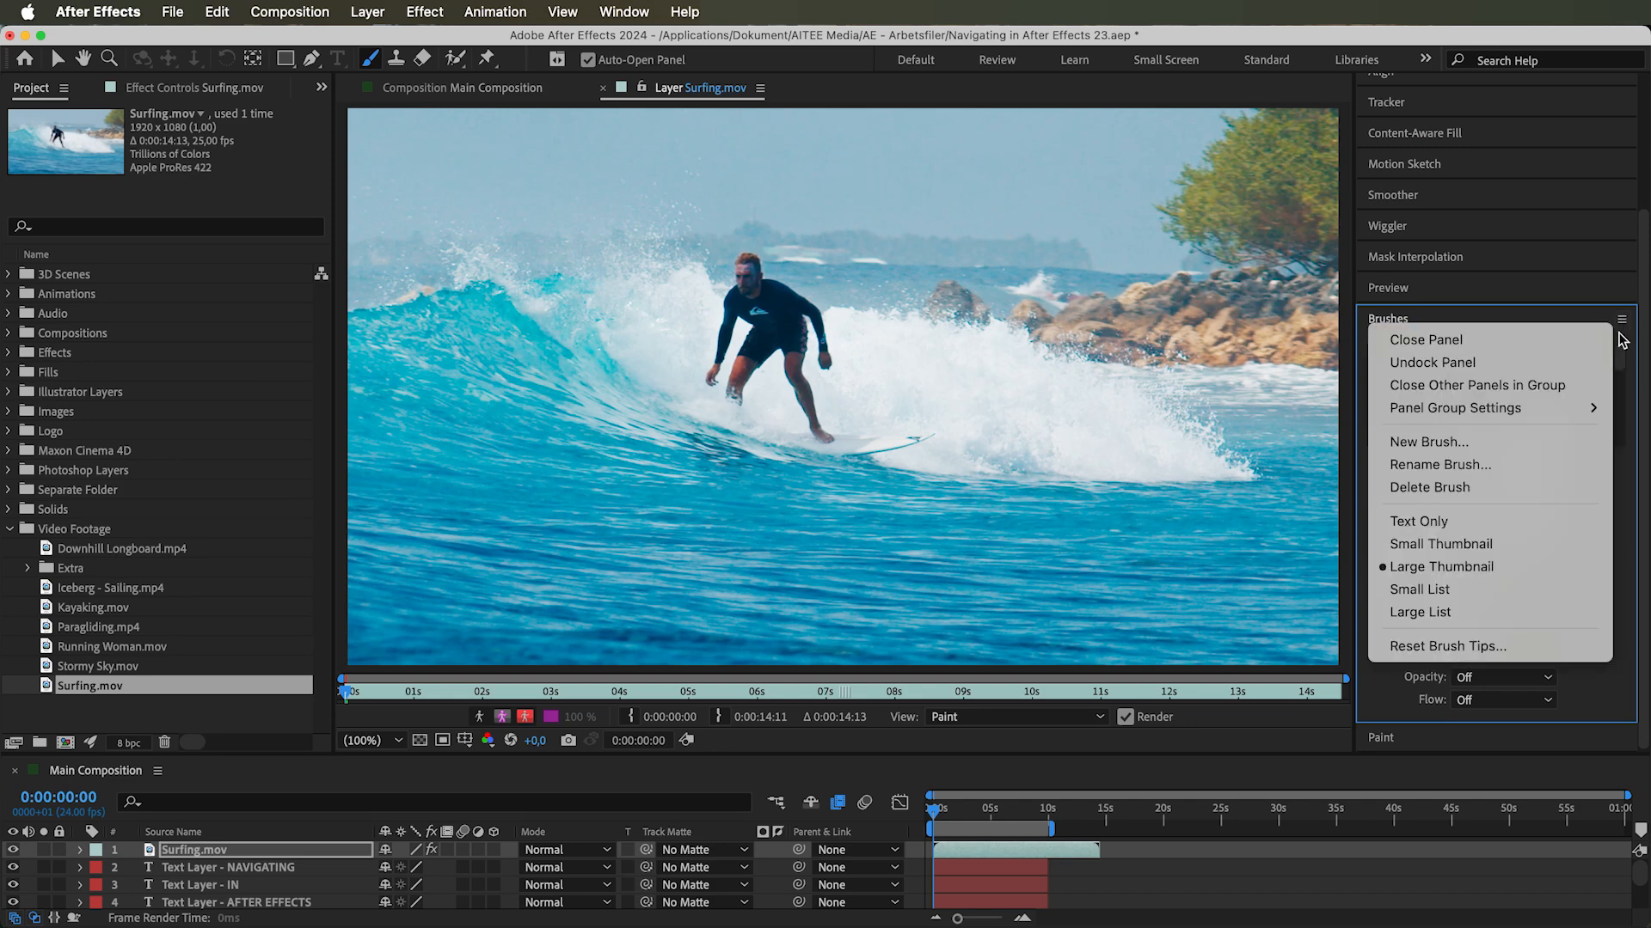
click(1477, 593)
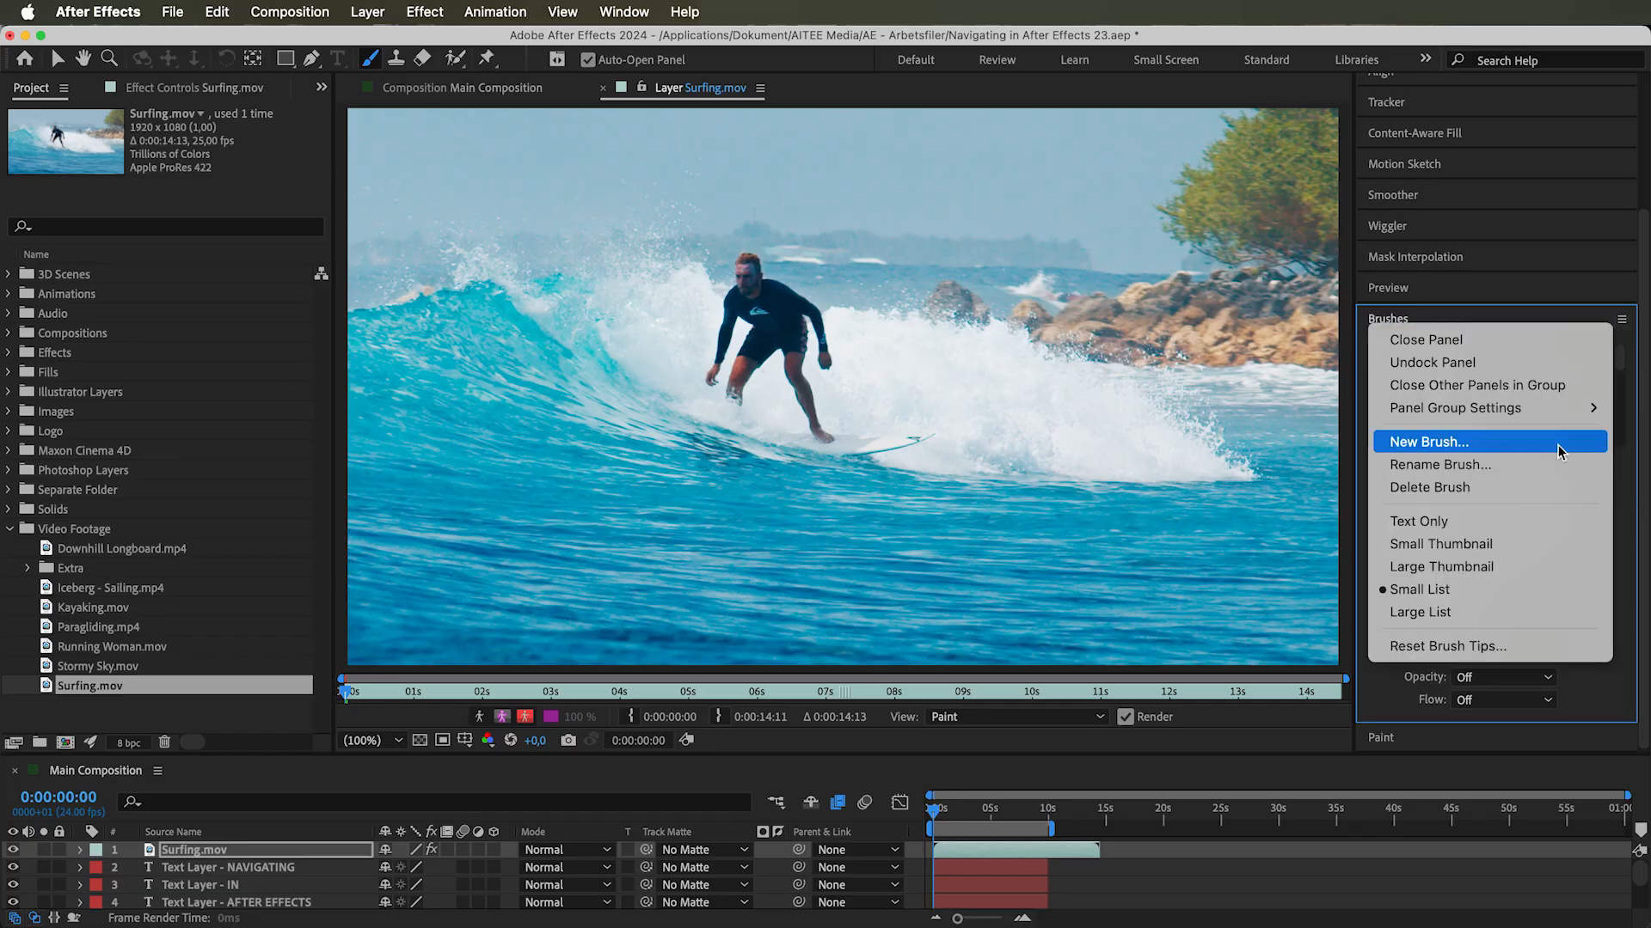
click(1472, 612)
Reset the brush tips and display the brush presets as small thumbnails
click(1623, 319)
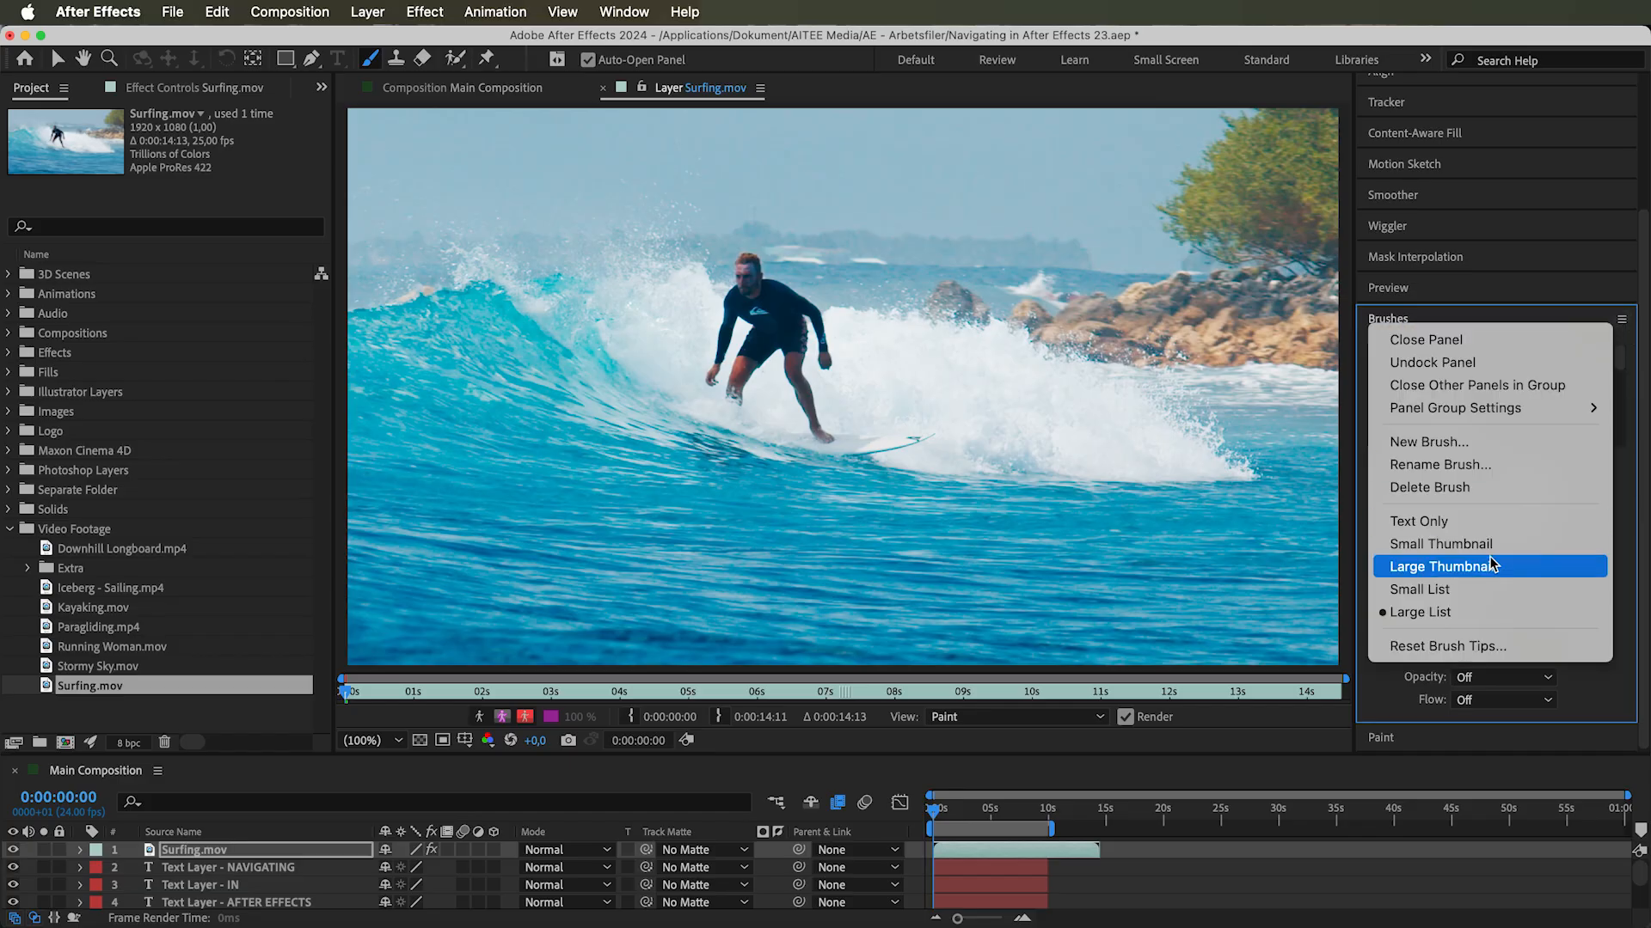
click(1442, 646)
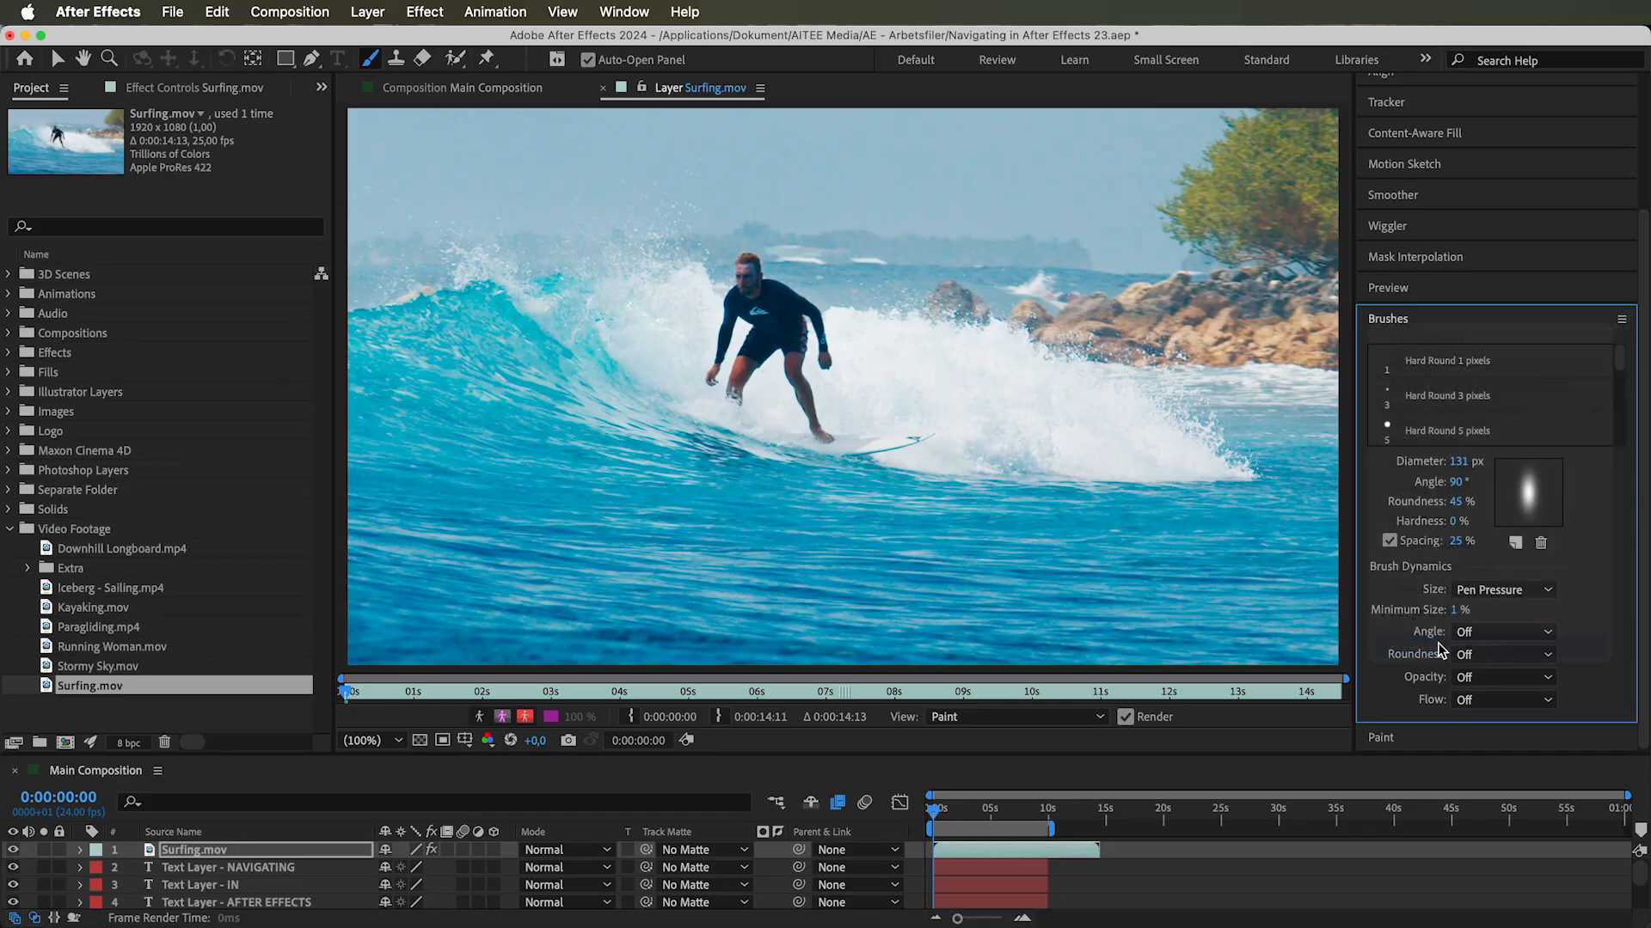
click(844, 516)
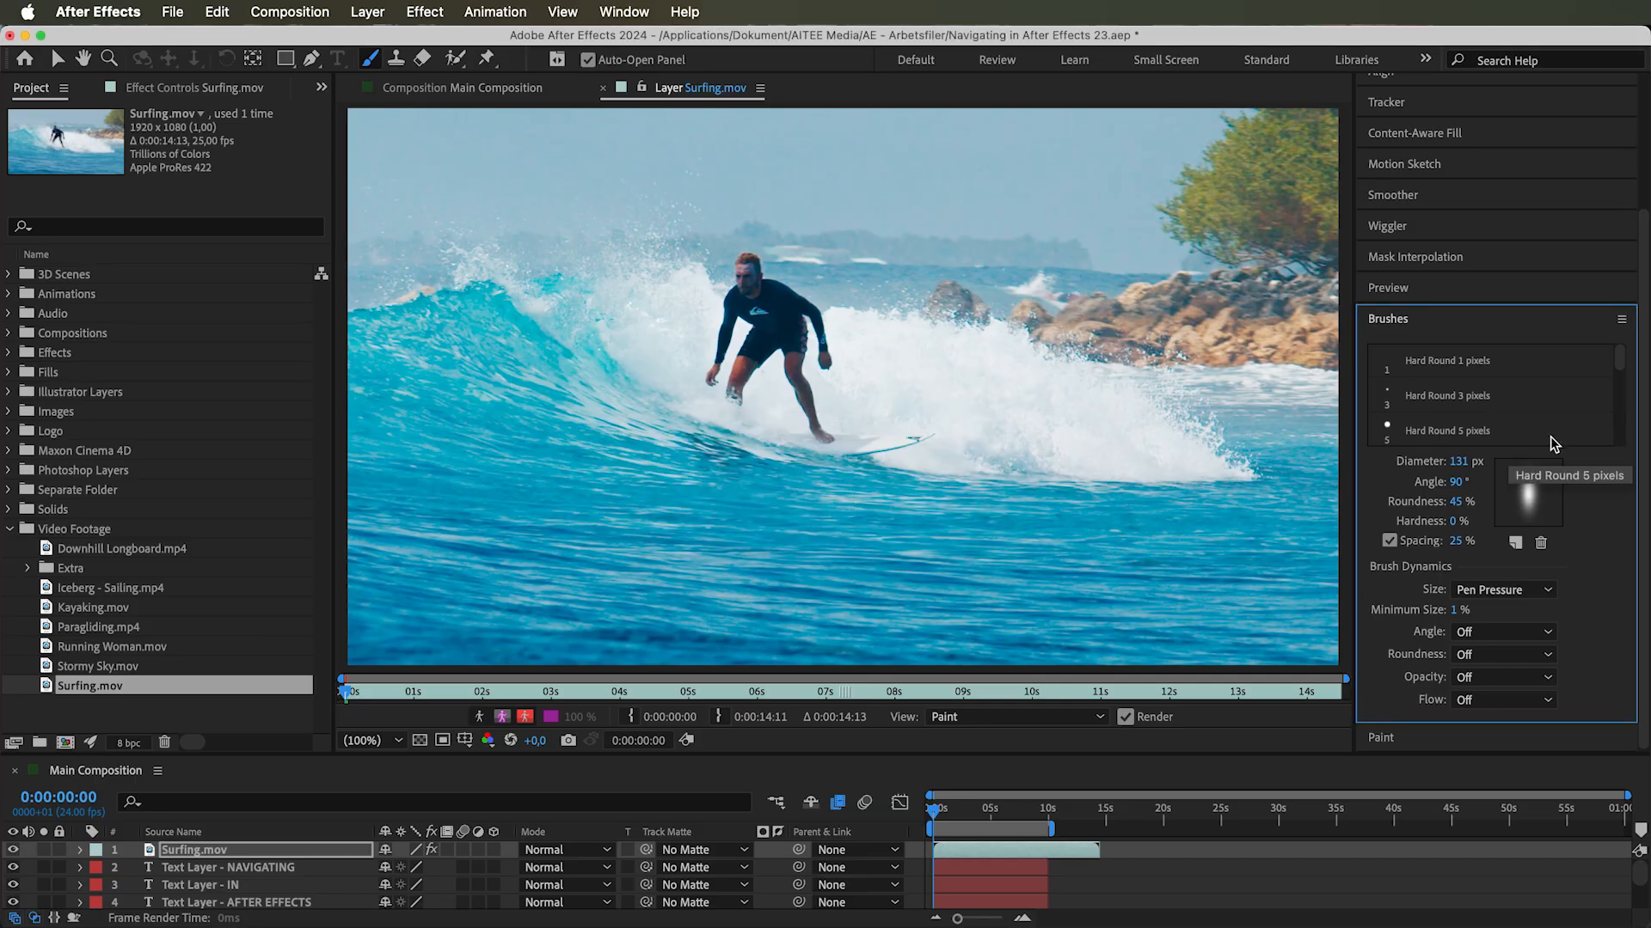
click(1621, 319)
click(1532, 544)
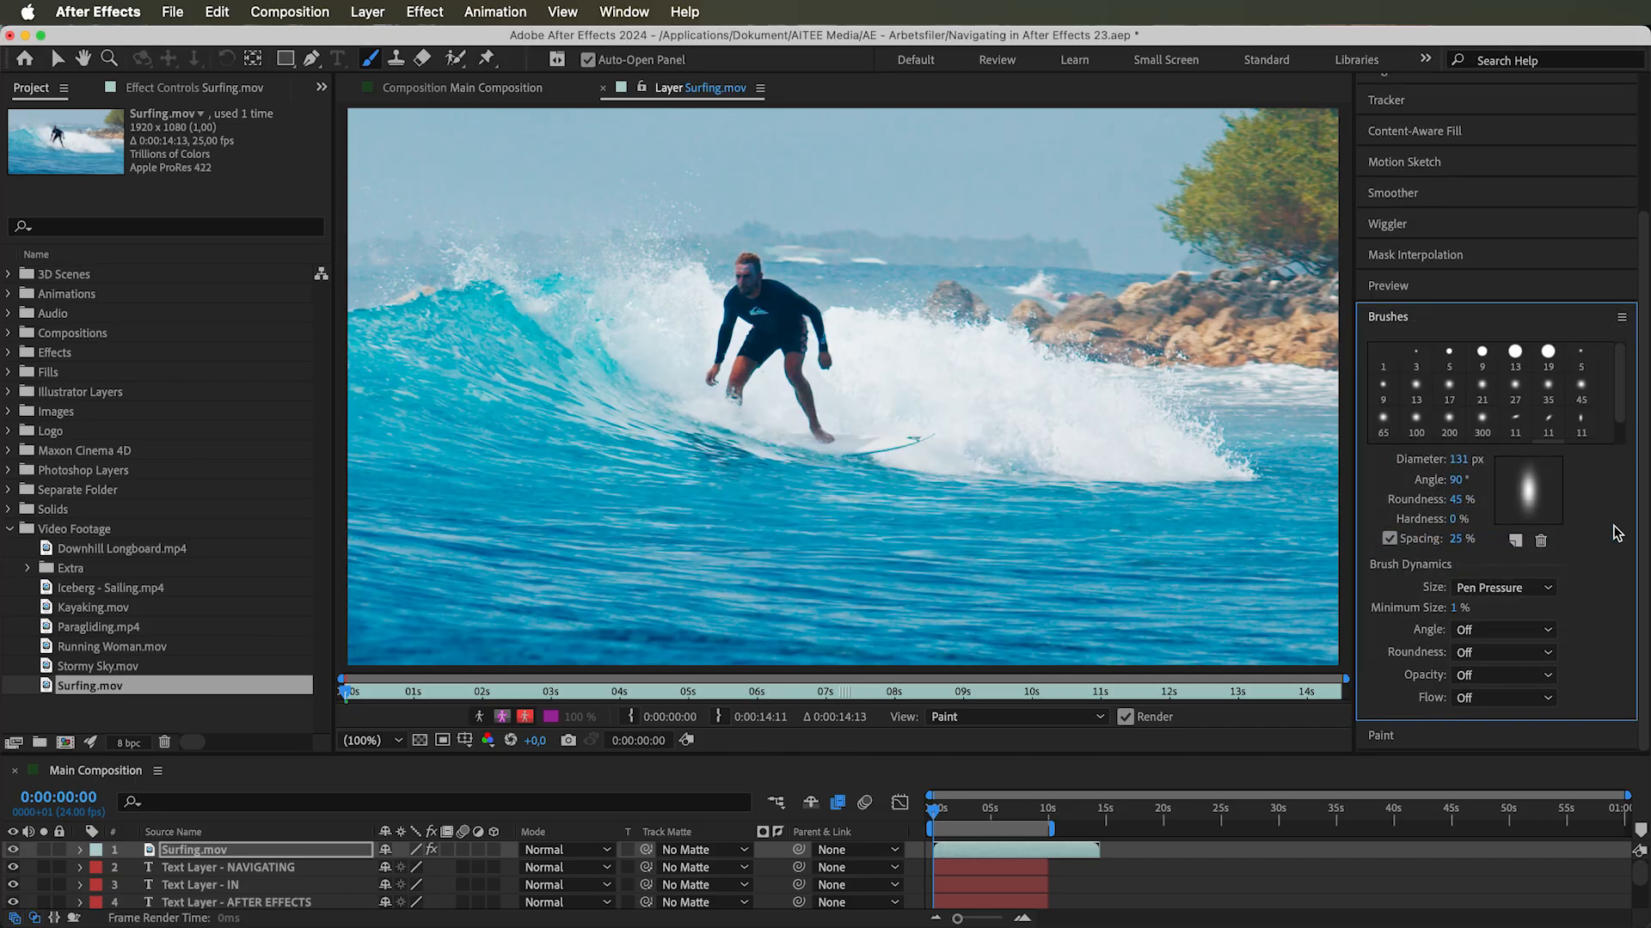
Show the Paint settings and change the foreground color from red to a bright turquoise green
click(1393, 735)
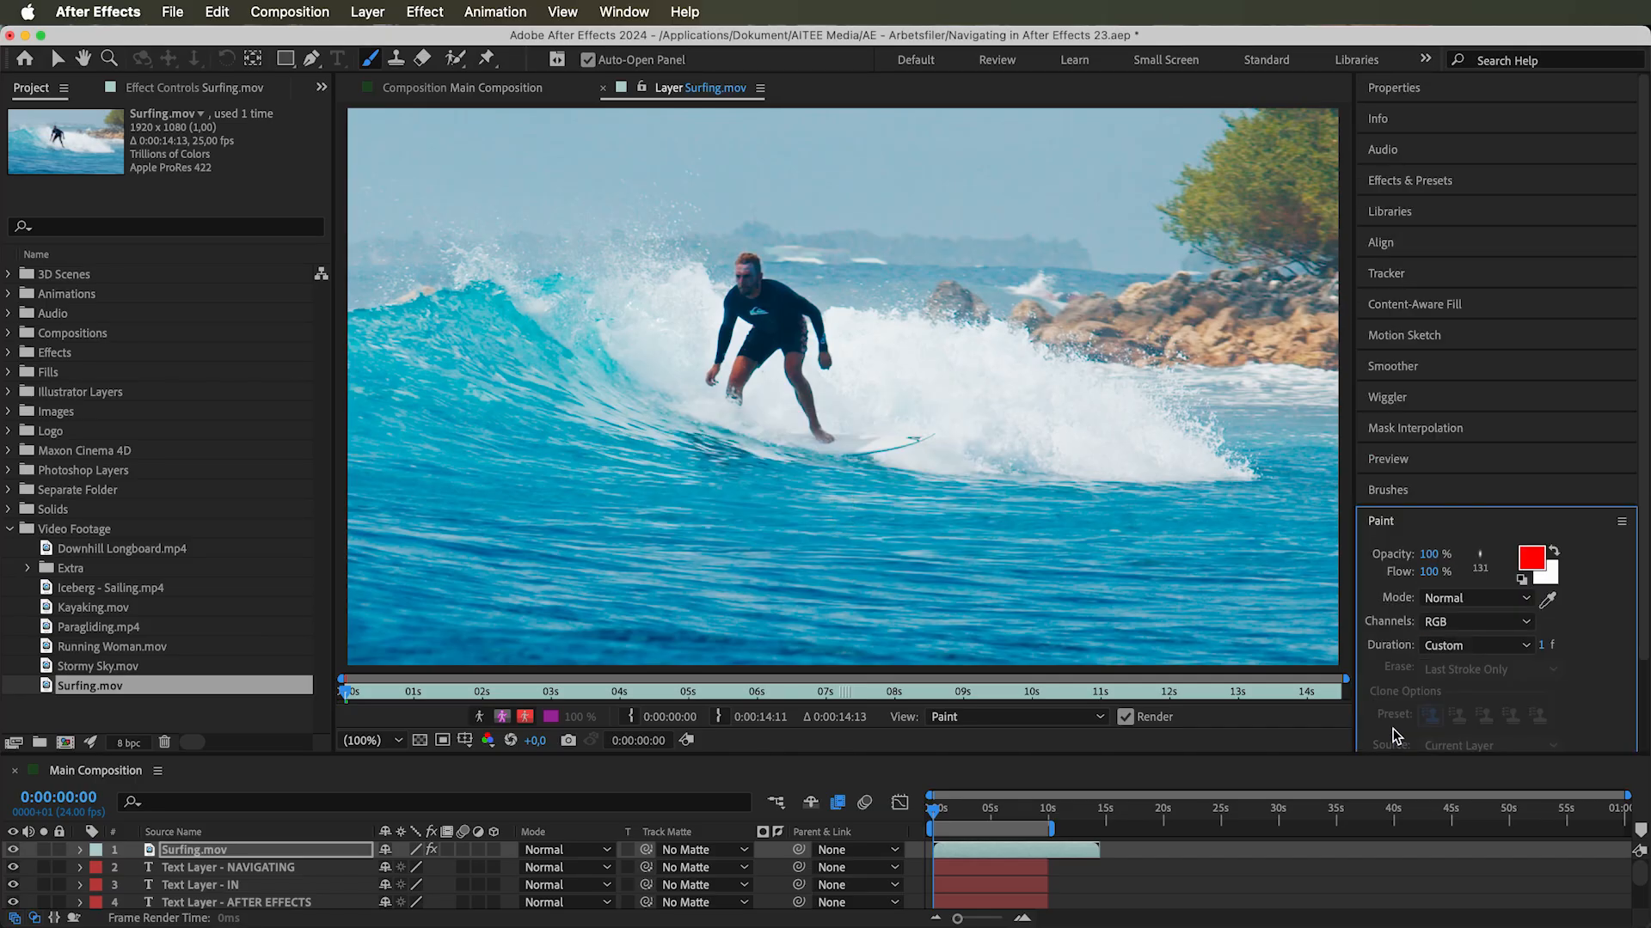
click(1533, 574)
click(946, 656)
click(945, 716)
click(1112, 581)
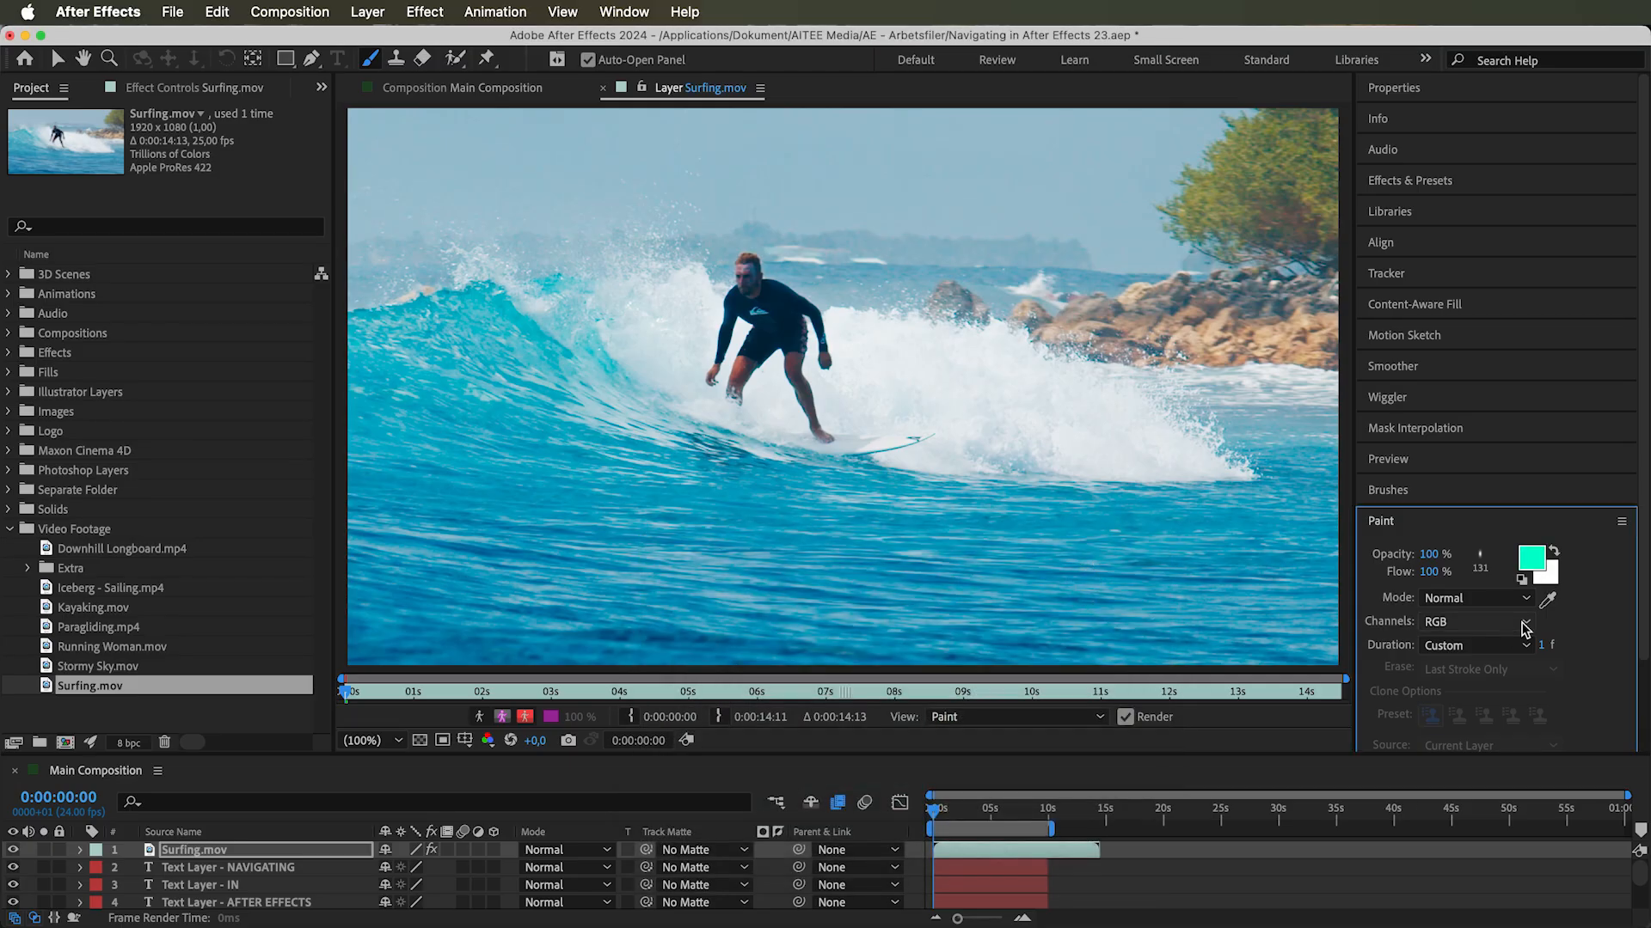
Set the paint background color to bright pink, and undo a test stroke painted over the whitewater
click(1550, 577)
click(945, 619)
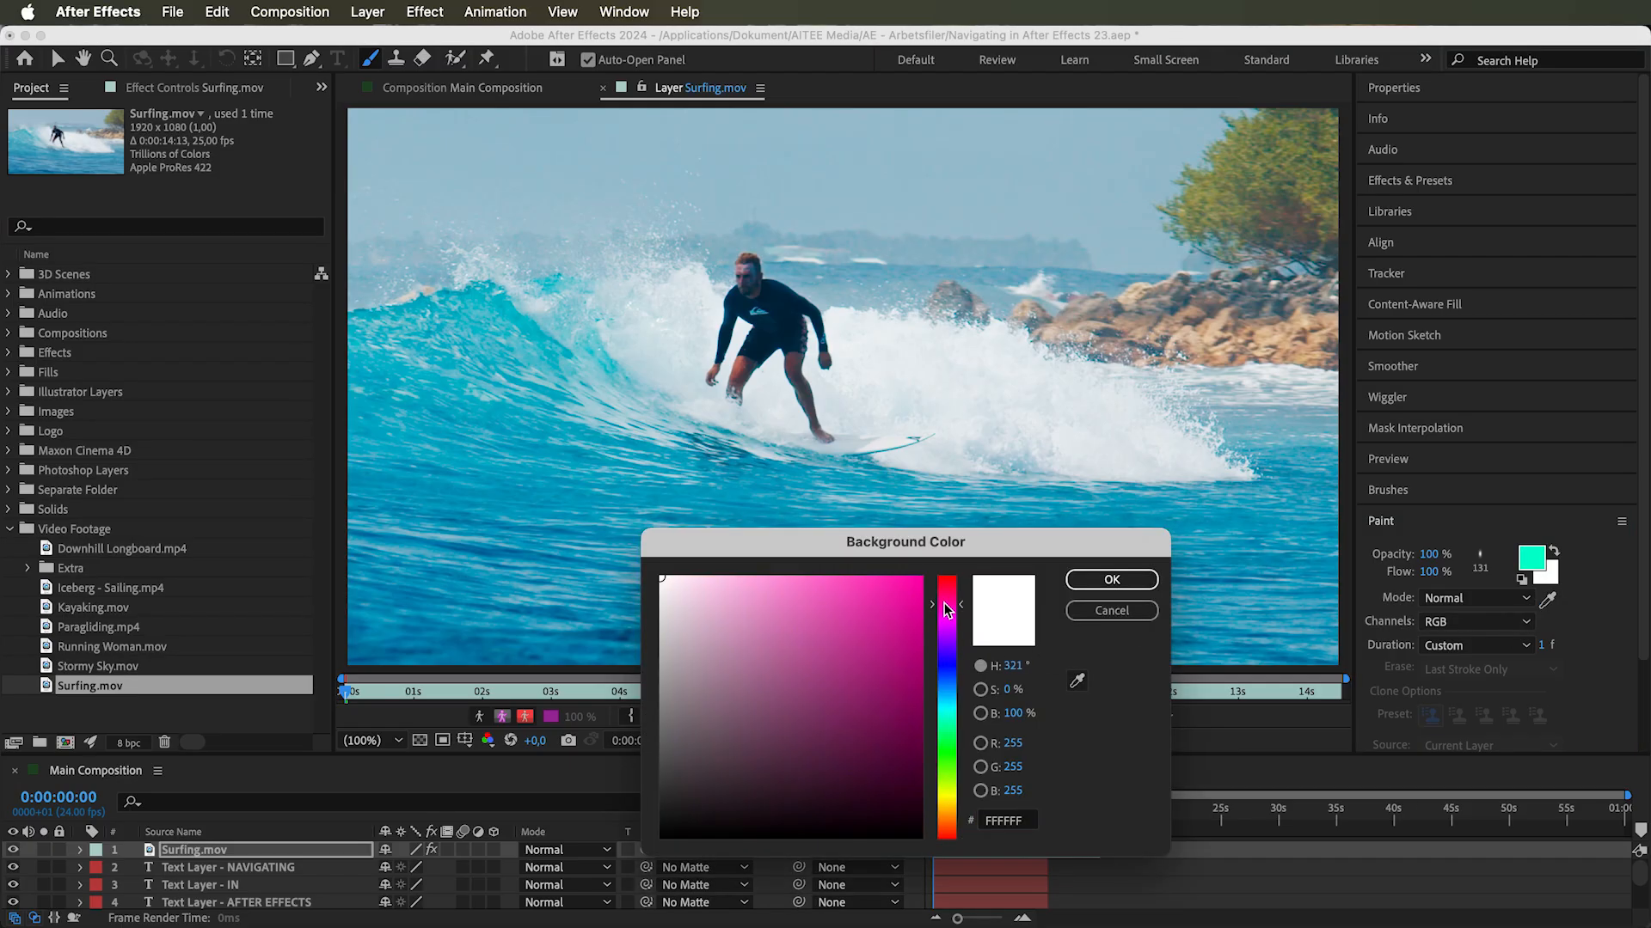
click(864, 619)
click(1111, 580)
mouse_move(1043, 465)
mouse_down()
mouse_move(921, 503)
mouse_move(1119, 293)
mouse_move(914, 340)
mouse_up()
key(super+z)
Sample a blue from the footage as the foreground color with the eyedropper, and undo a test stroke on the whitewater
click(1536, 590)
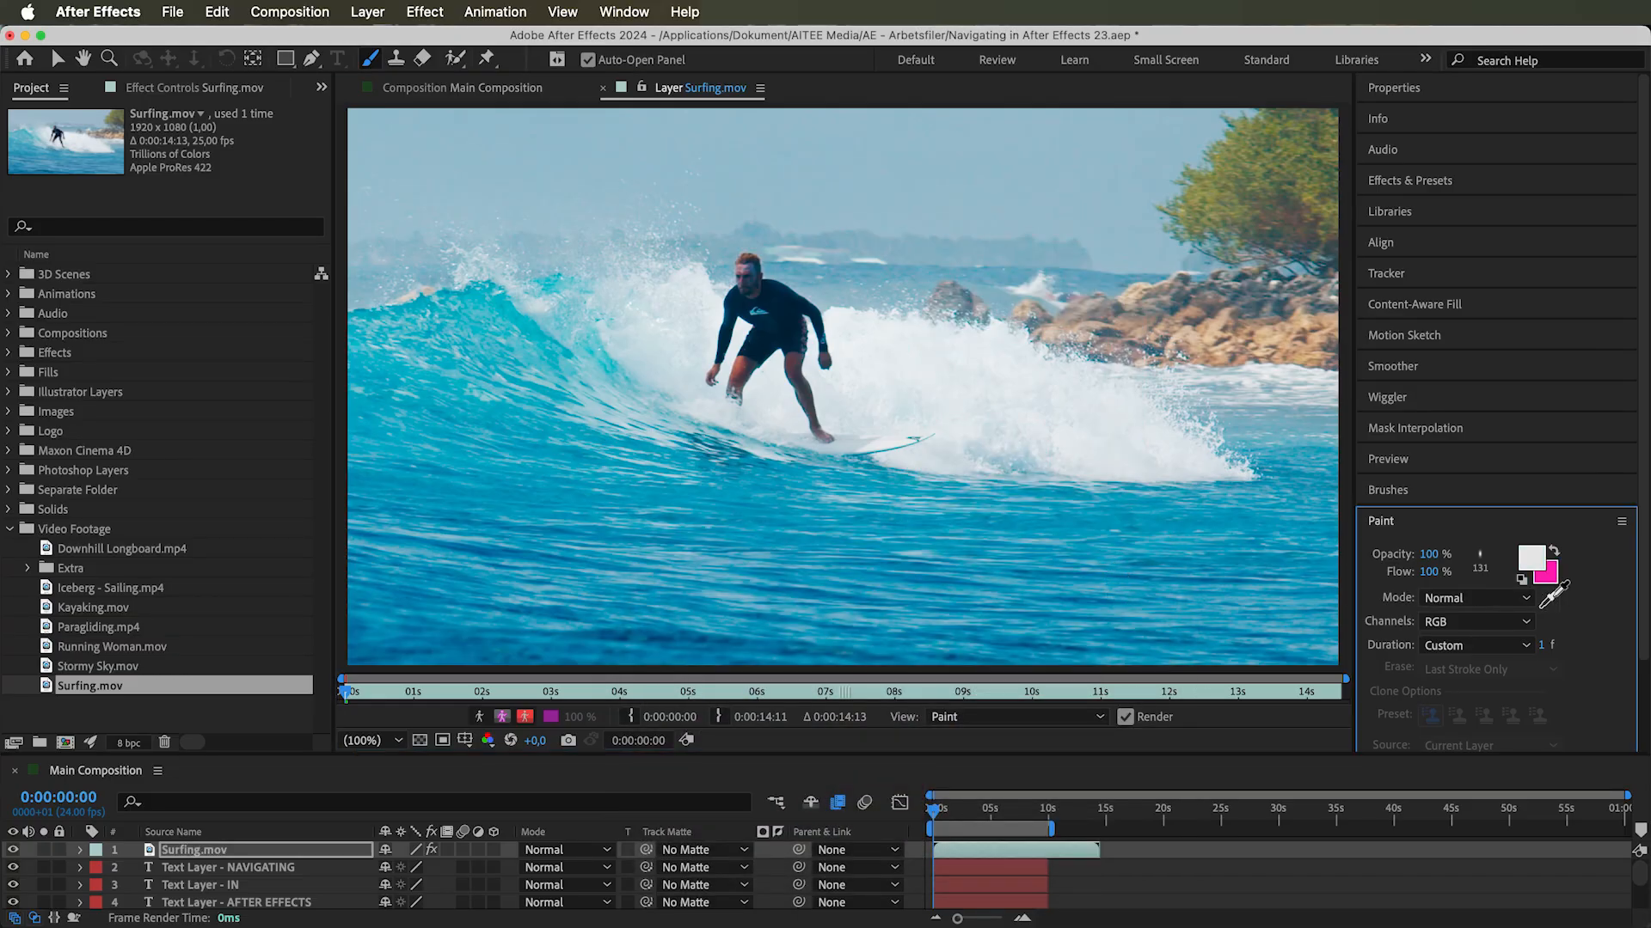
mouse_move(920, 359)
mouse_down()
mouse_move(894, 396)
mouse_move(989, 438)
mouse_up()
key(super+z)
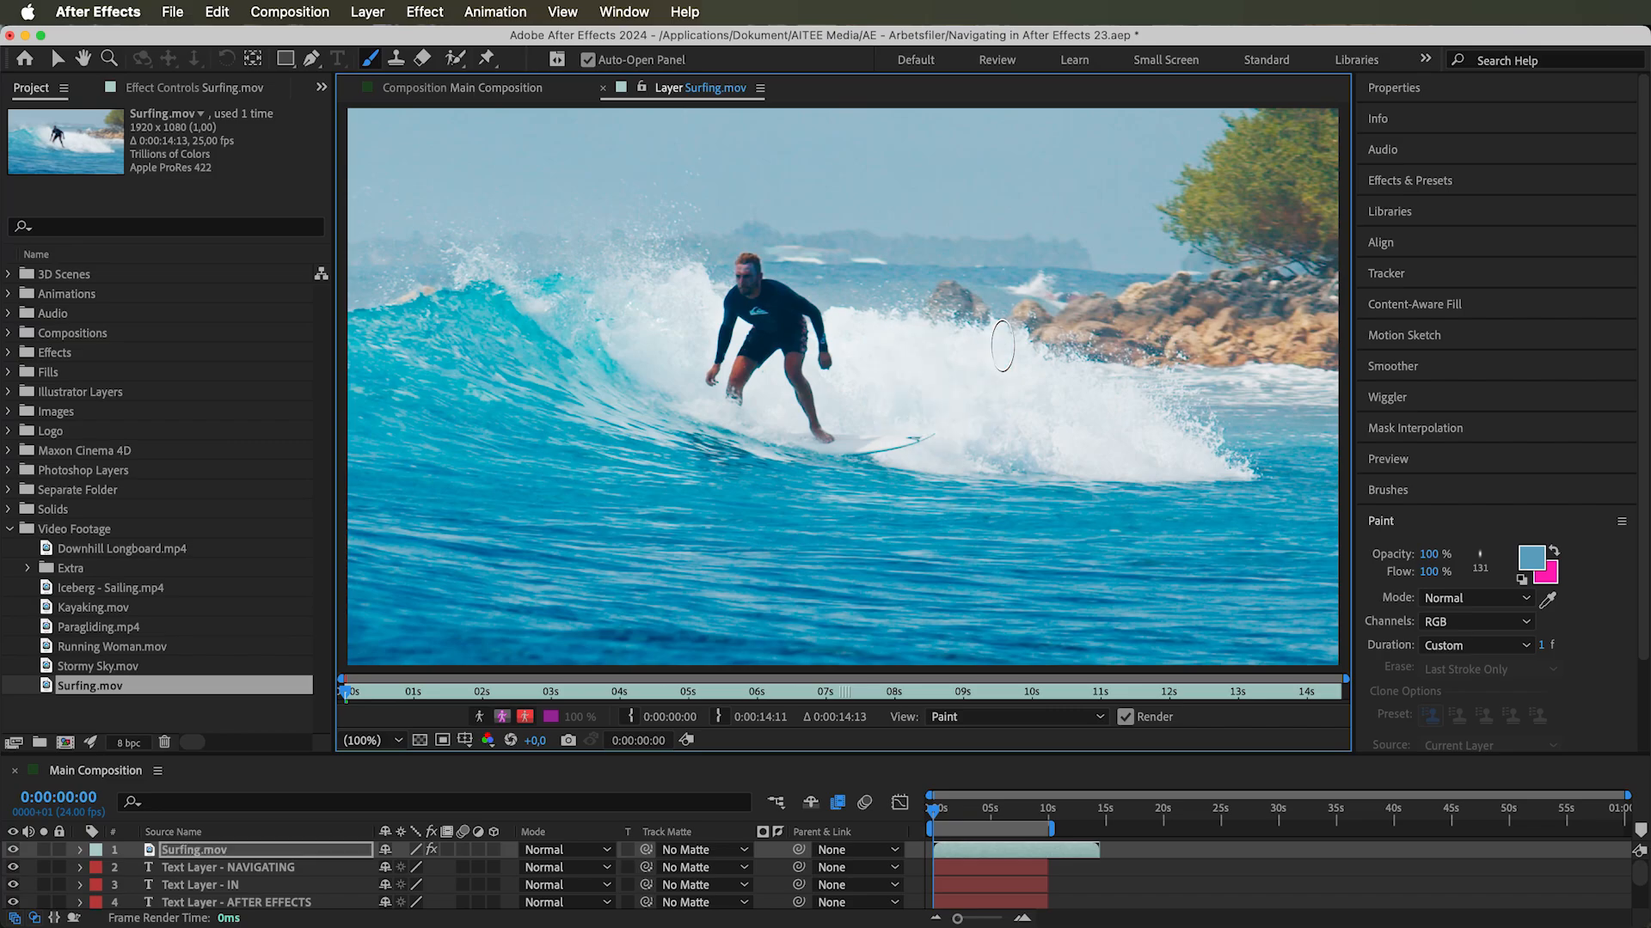
Set the paint channels to RGBA and paint a looping blue stroke over the whitewater below the rocks
click(1462, 598)
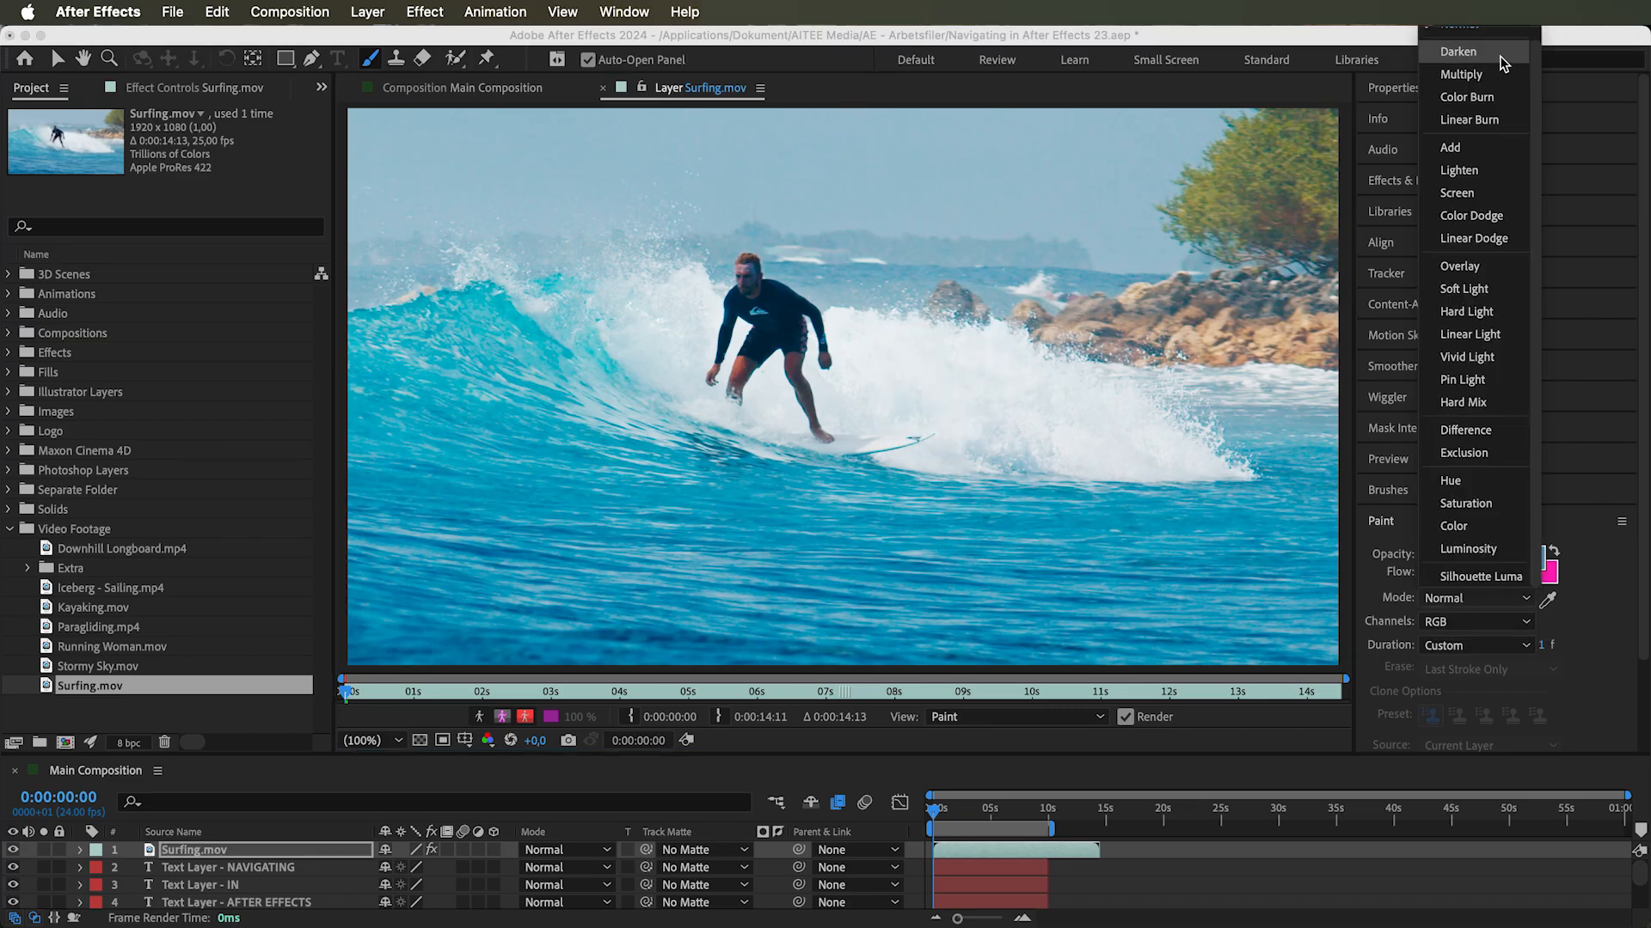
click(1399, 627)
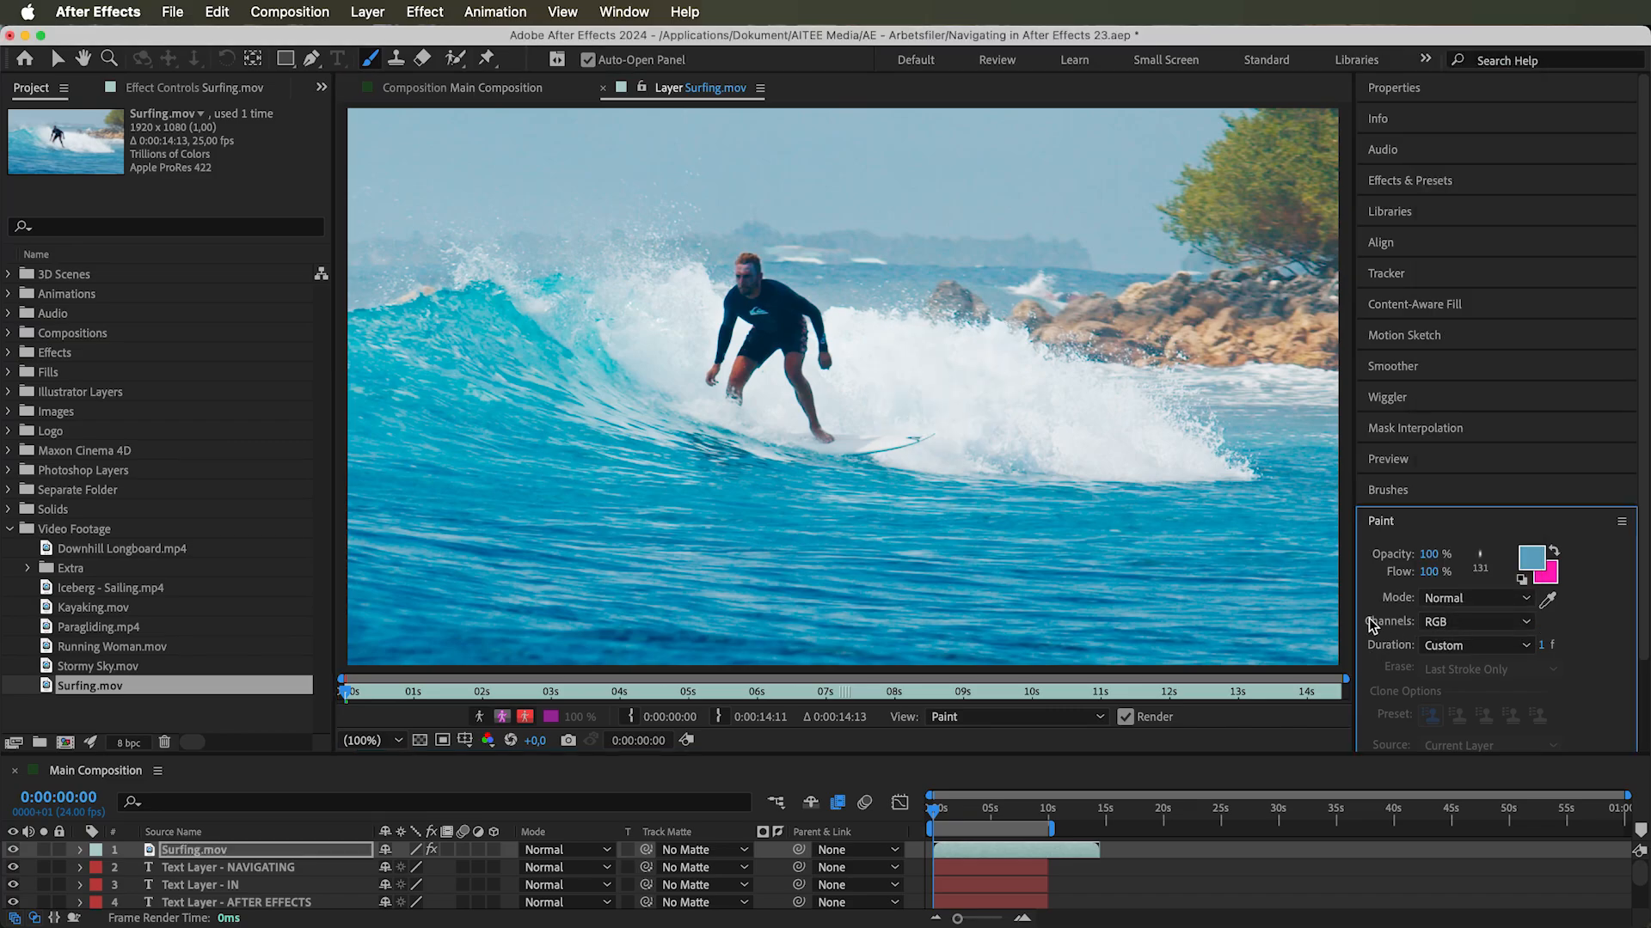
click(1450, 629)
click(1453, 646)
mouse_move(1203, 391)
mouse_down()
mouse_move(1161, 500)
mouse_move(1191, 385)
mouse_move(1023, 372)
mouse_up()
Set the paint channels to RGB and paint a curved blue stroke across the surfboard and the whitewater beside the surfer
click(1462, 621)
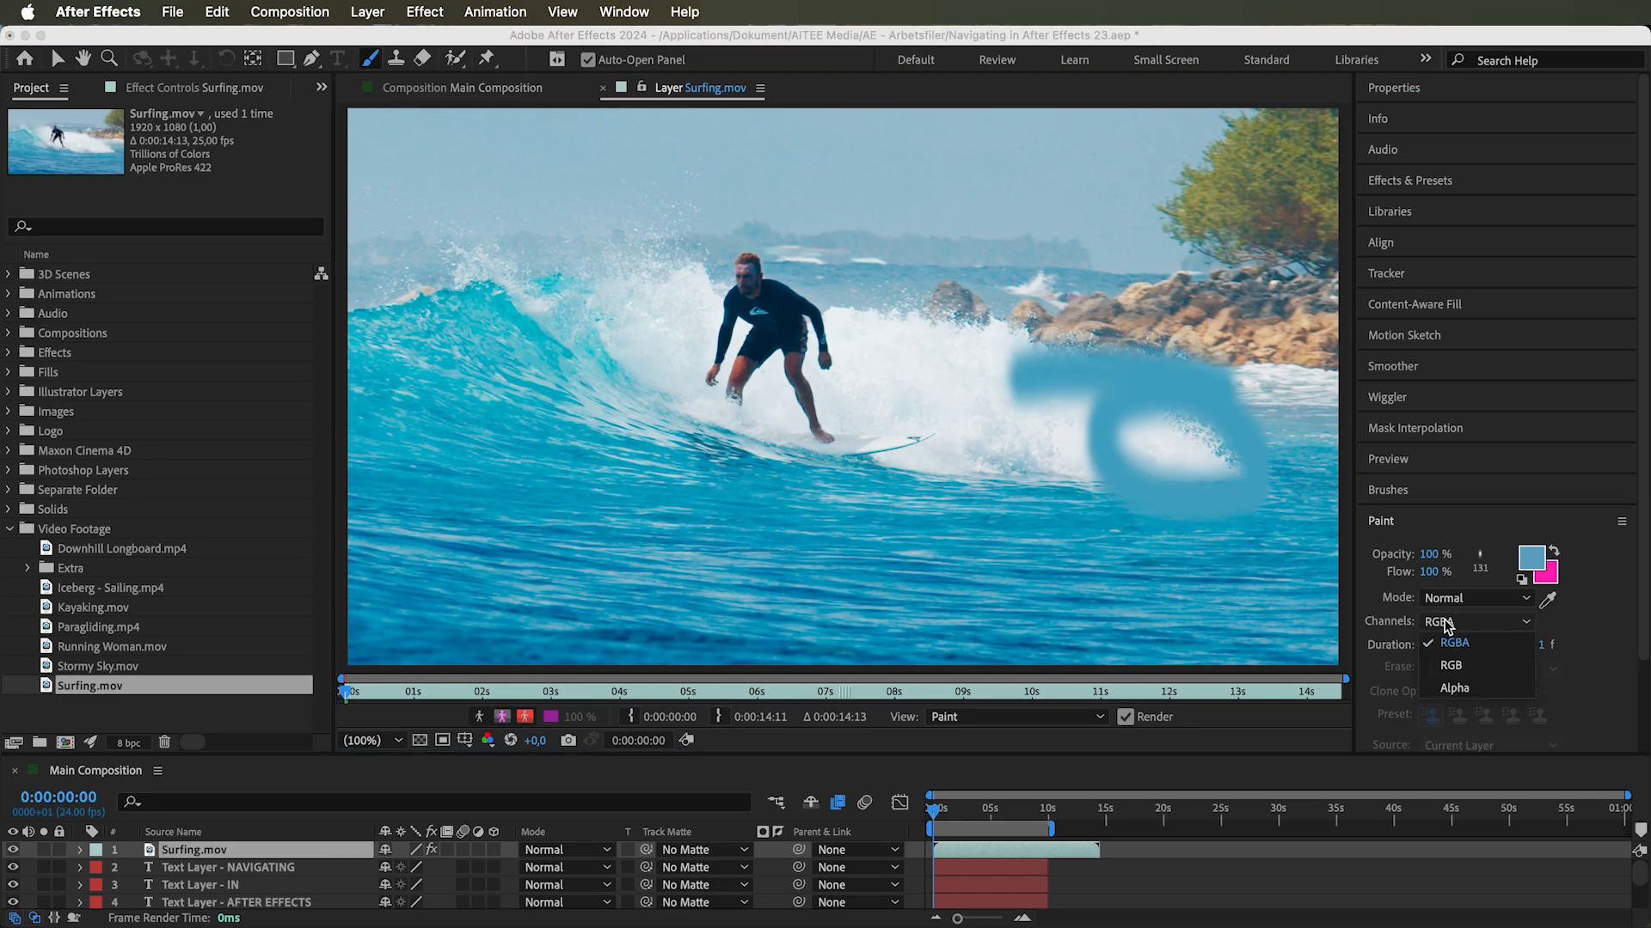
click(1459, 666)
mouse_move(918, 395)
mouse_down()
mouse_move(988, 377)
mouse_move(982, 288)
mouse_up()
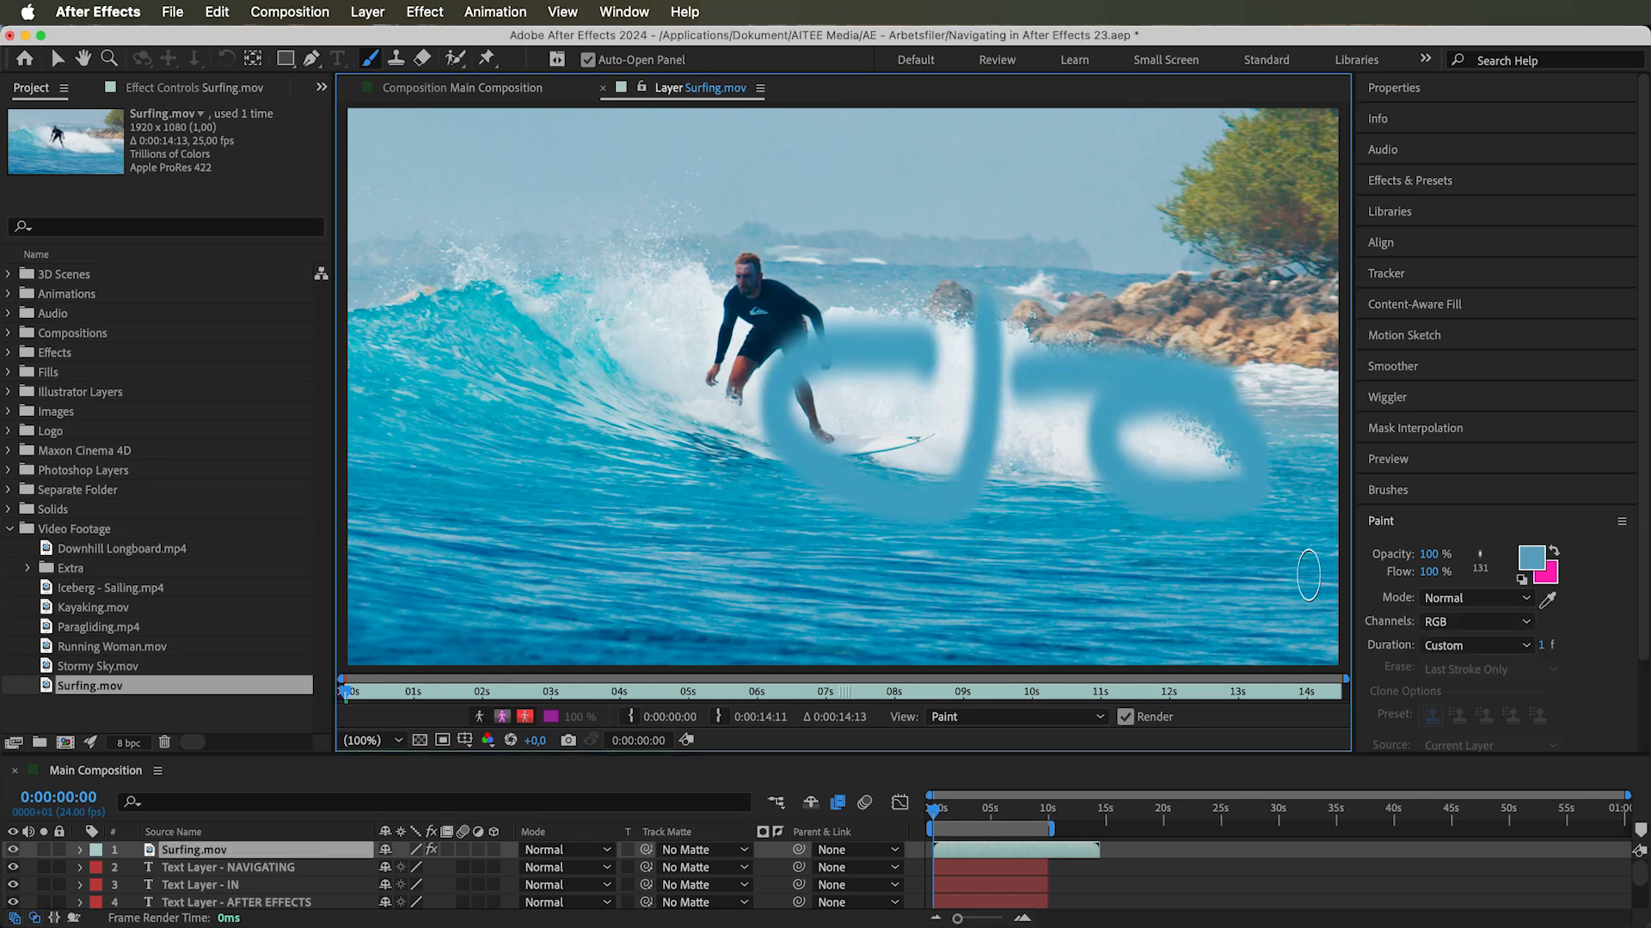
Set the paint channels to Alpha and paint a test stroke over the wave behind the surfer
click(1429, 622)
click(1457, 688)
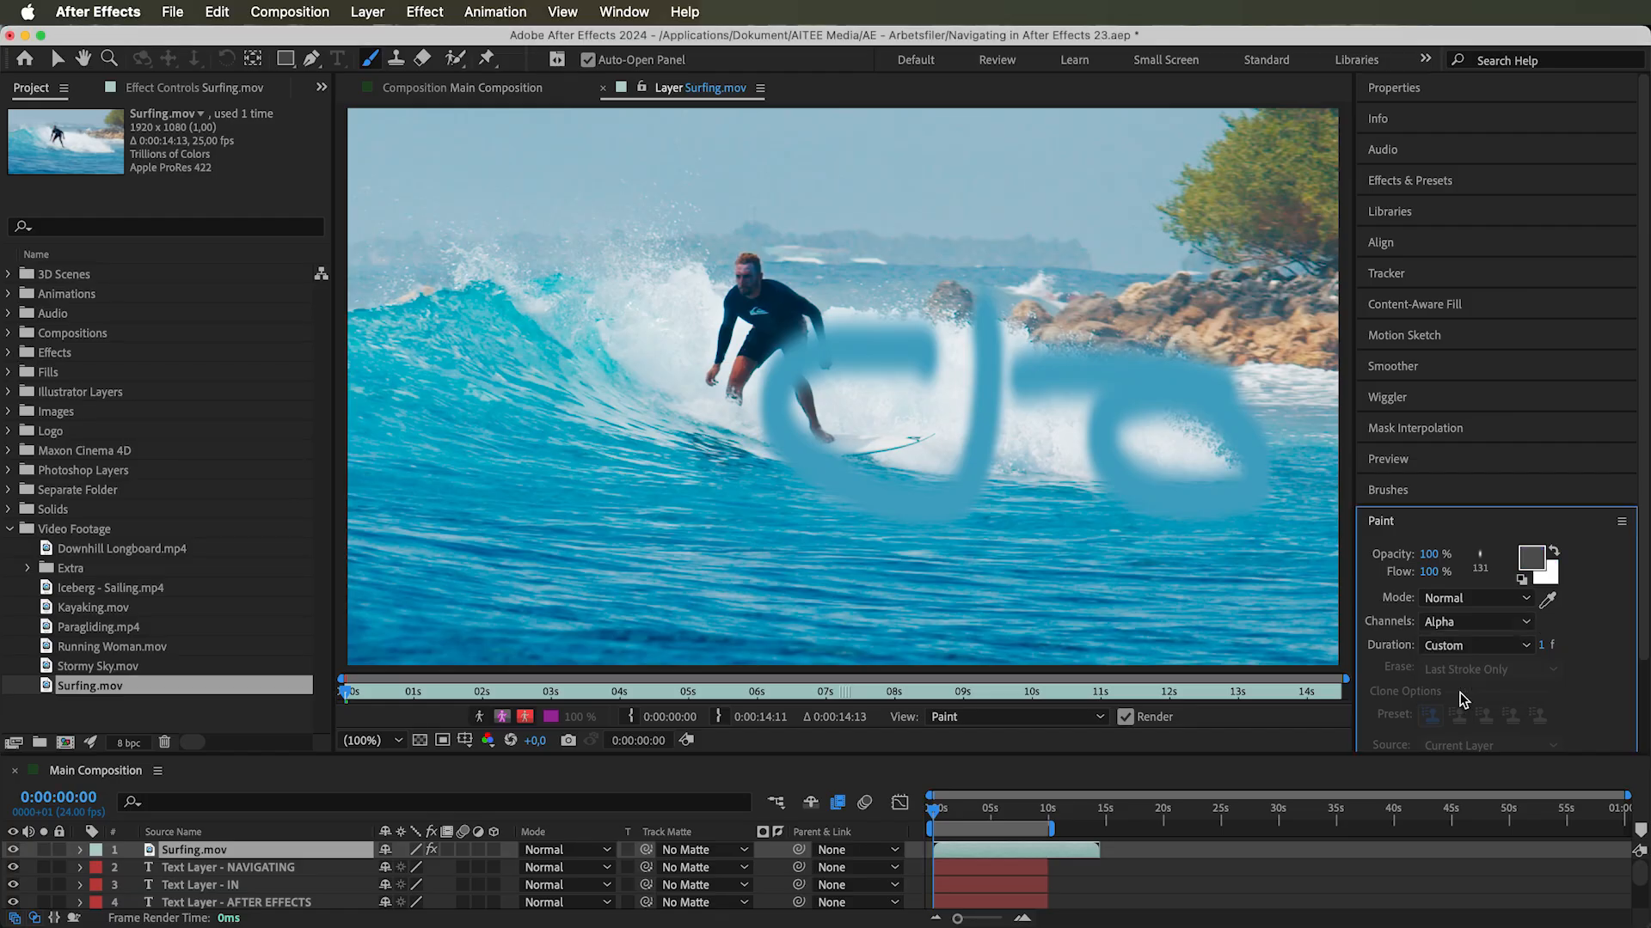
mouse_move(687, 318)
mouse_down()
mouse_move(413, 379)
mouse_move(610, 245)
mouse_up()
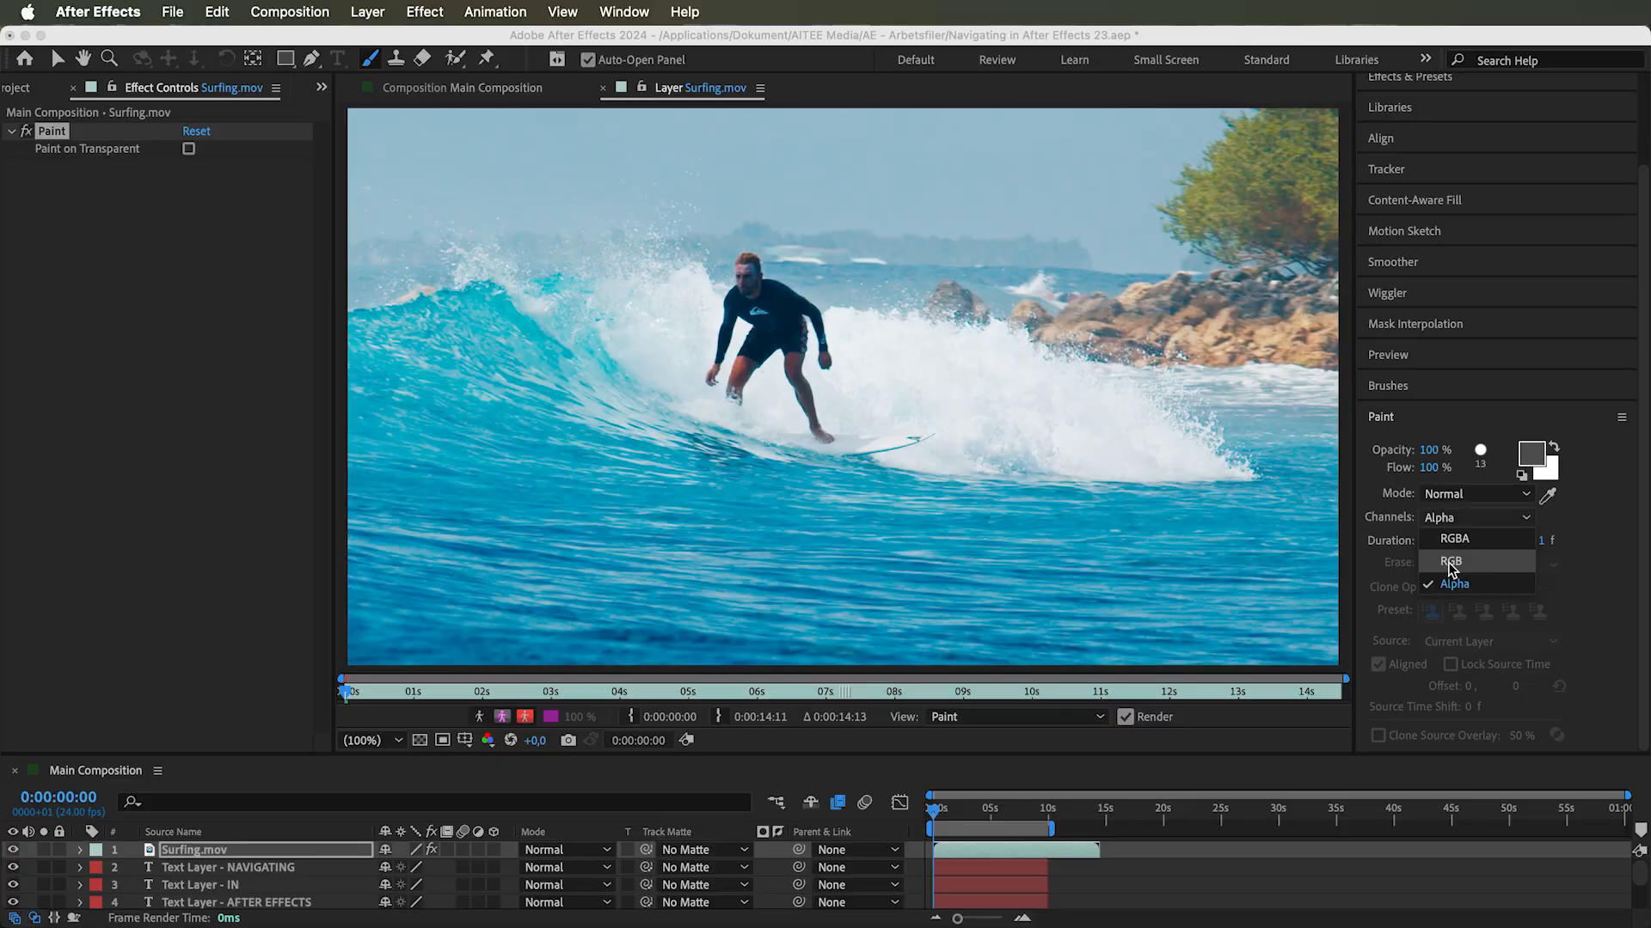
Set the paint channels to RGB and the stroke duration to Constant, and paint white curved strokes over the wave
click(1447, 562)
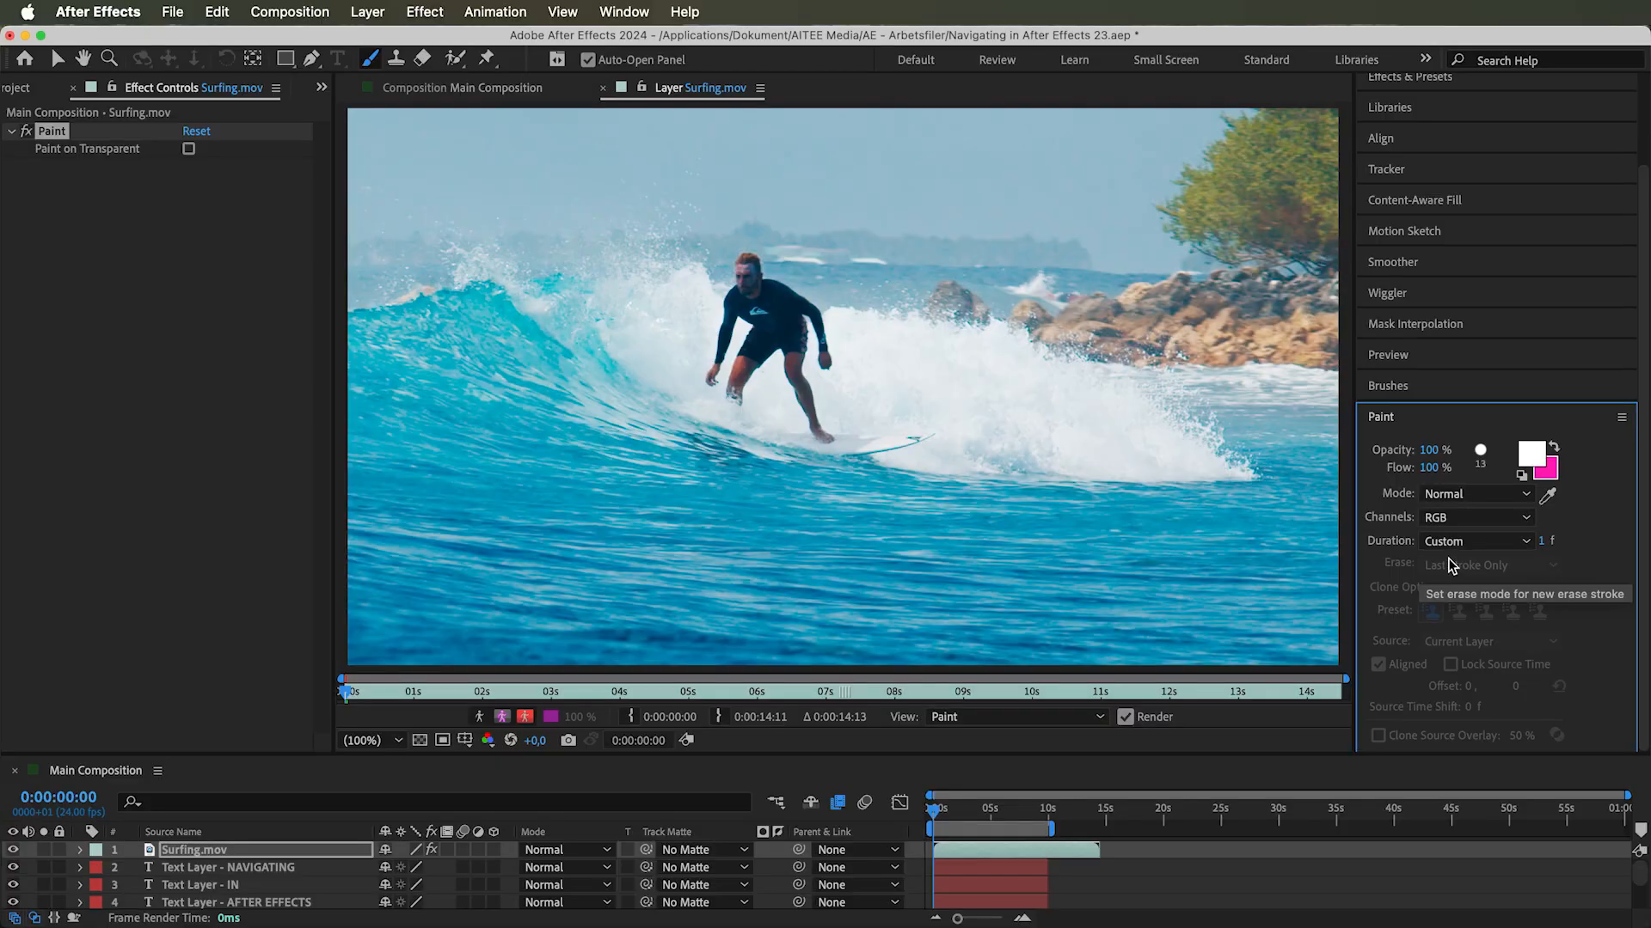
click(1444, 541)
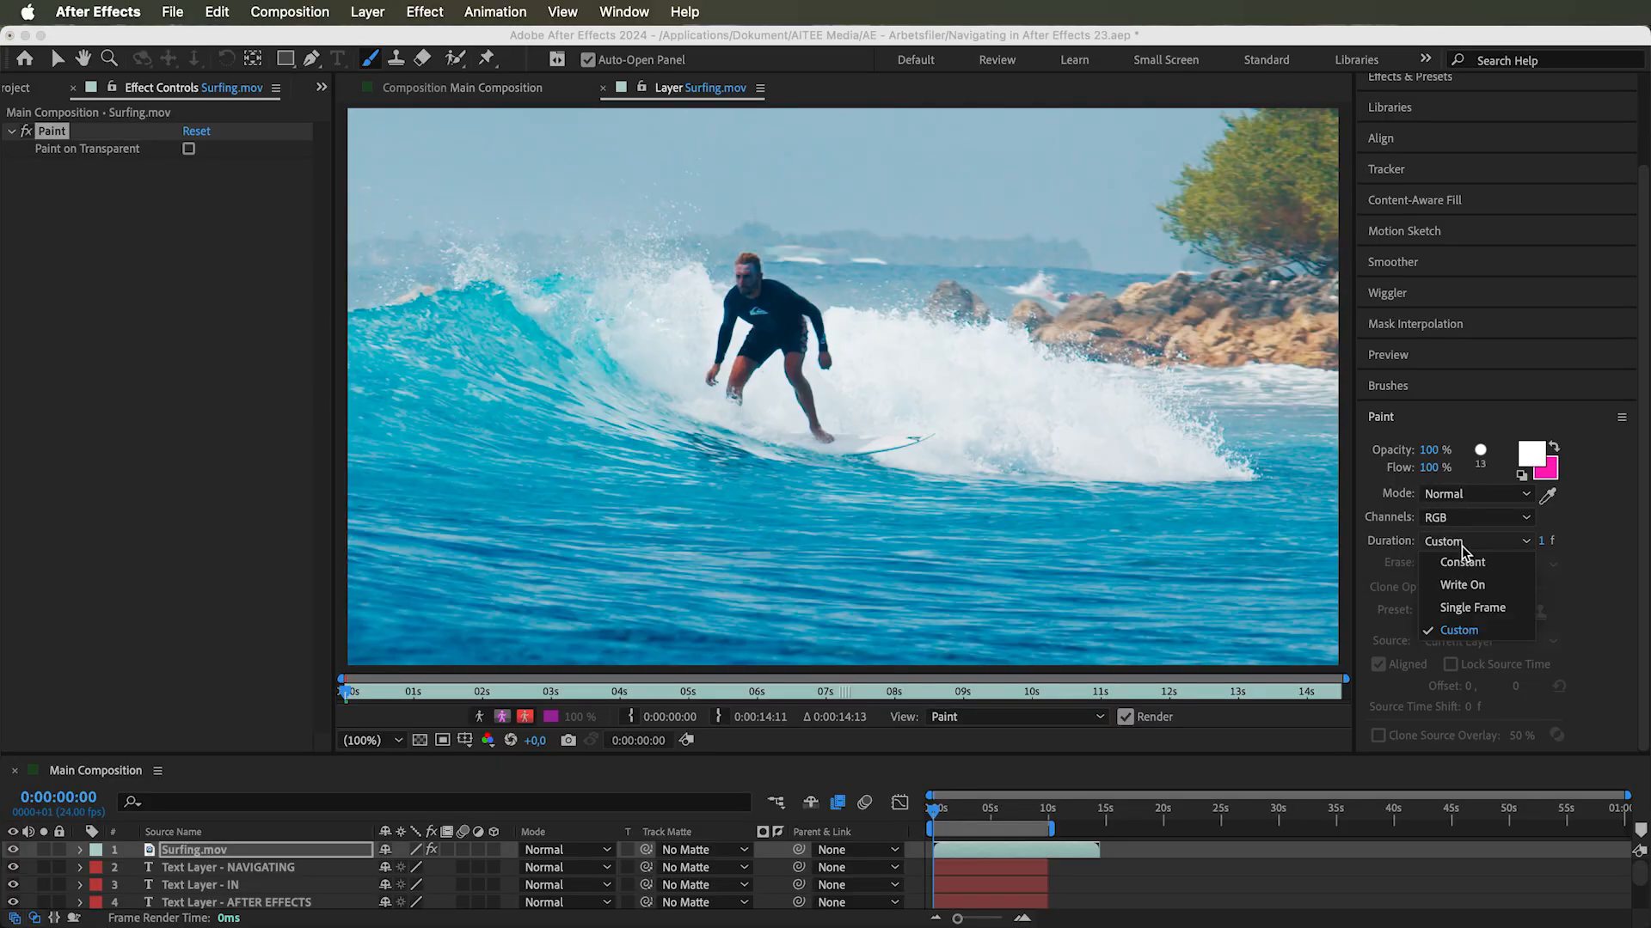
click(1464, 563)
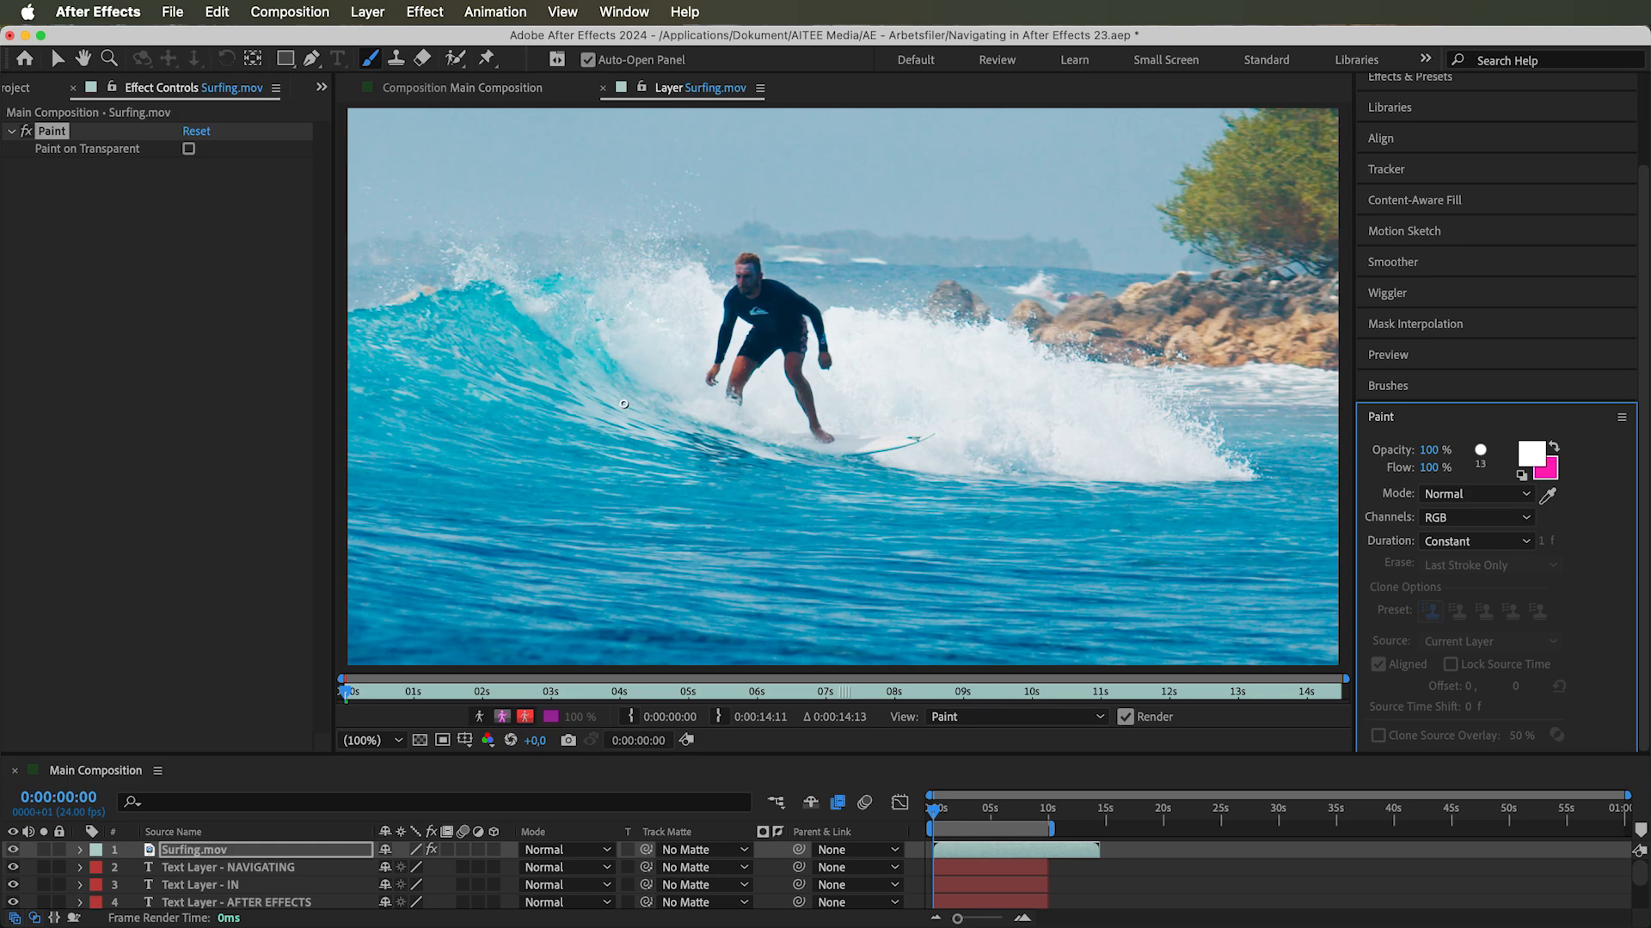
click(514, 391)
drag(934, 809, 987, 815)
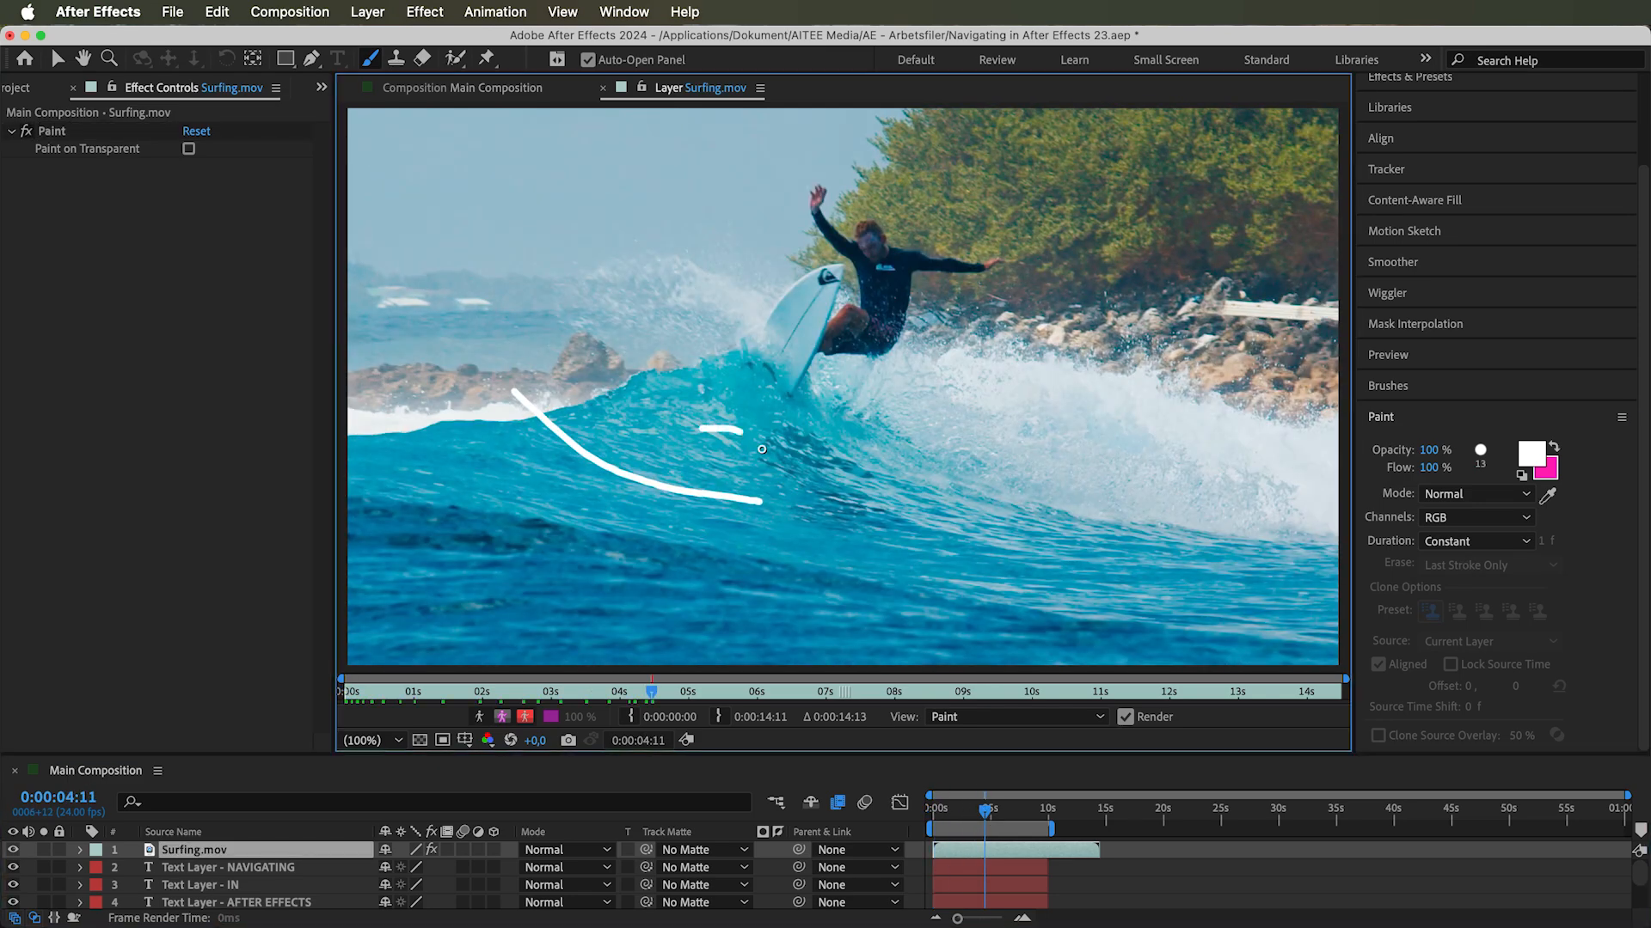
mouse_move(993, 813)
mouse_down()
mouse_move(1008, 817)
mouse_move(899, 823)
mouse_up()
Set the stroke duration to Write On and paint an S-shaped white stroke on the water below the surfer
click(1474, 541)
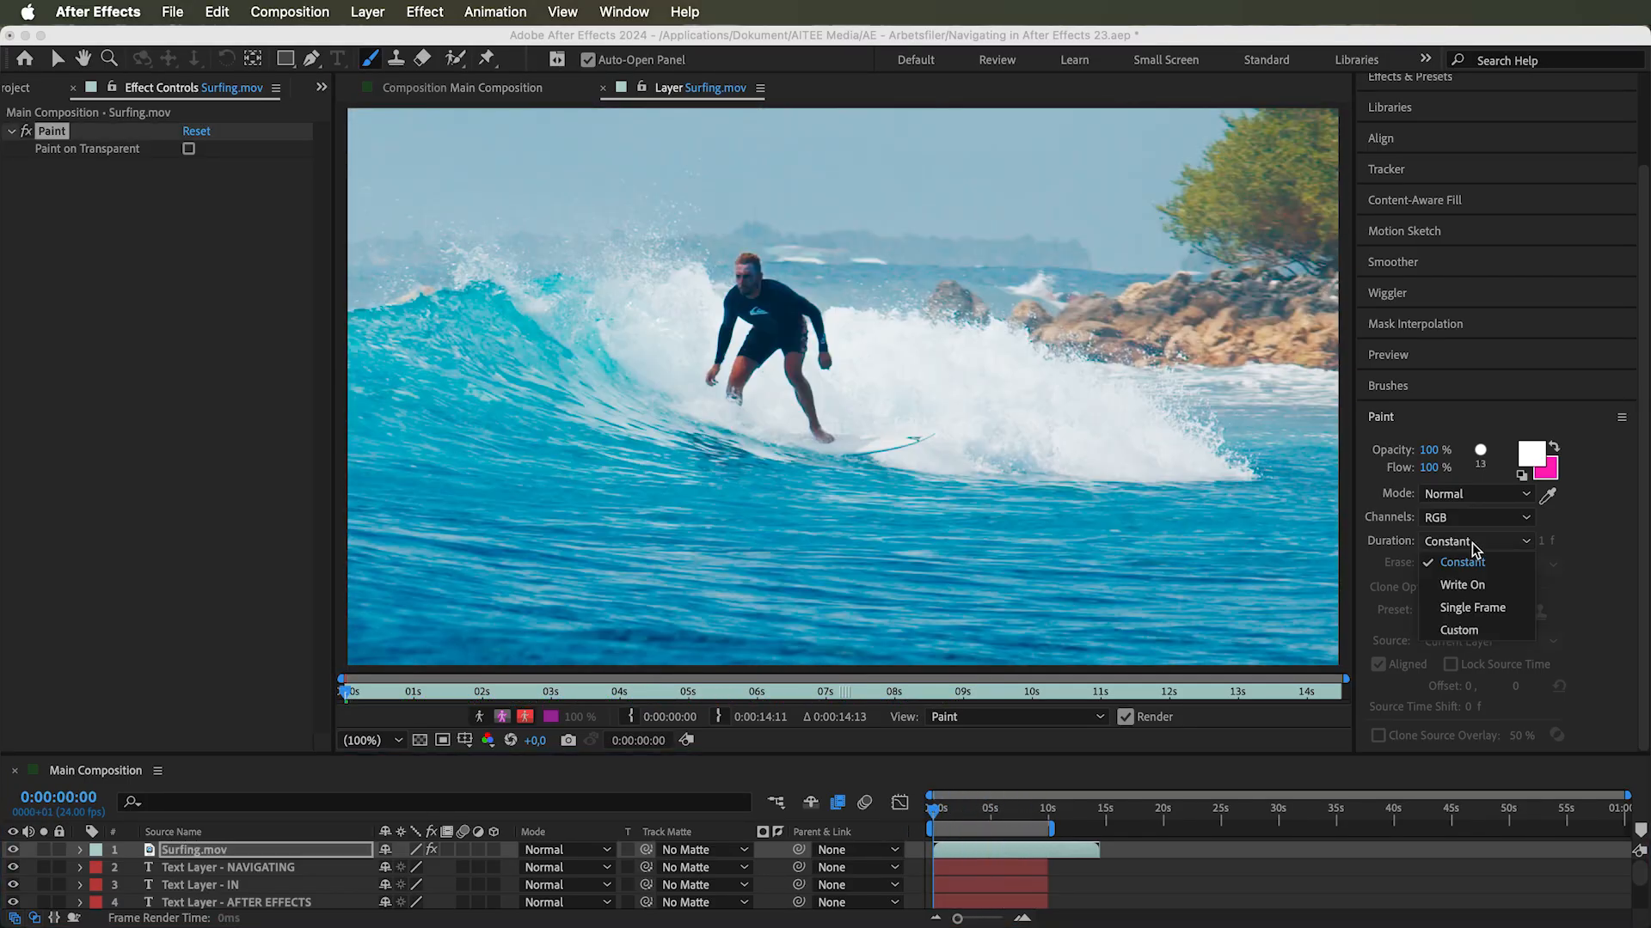
click(1468, 587)
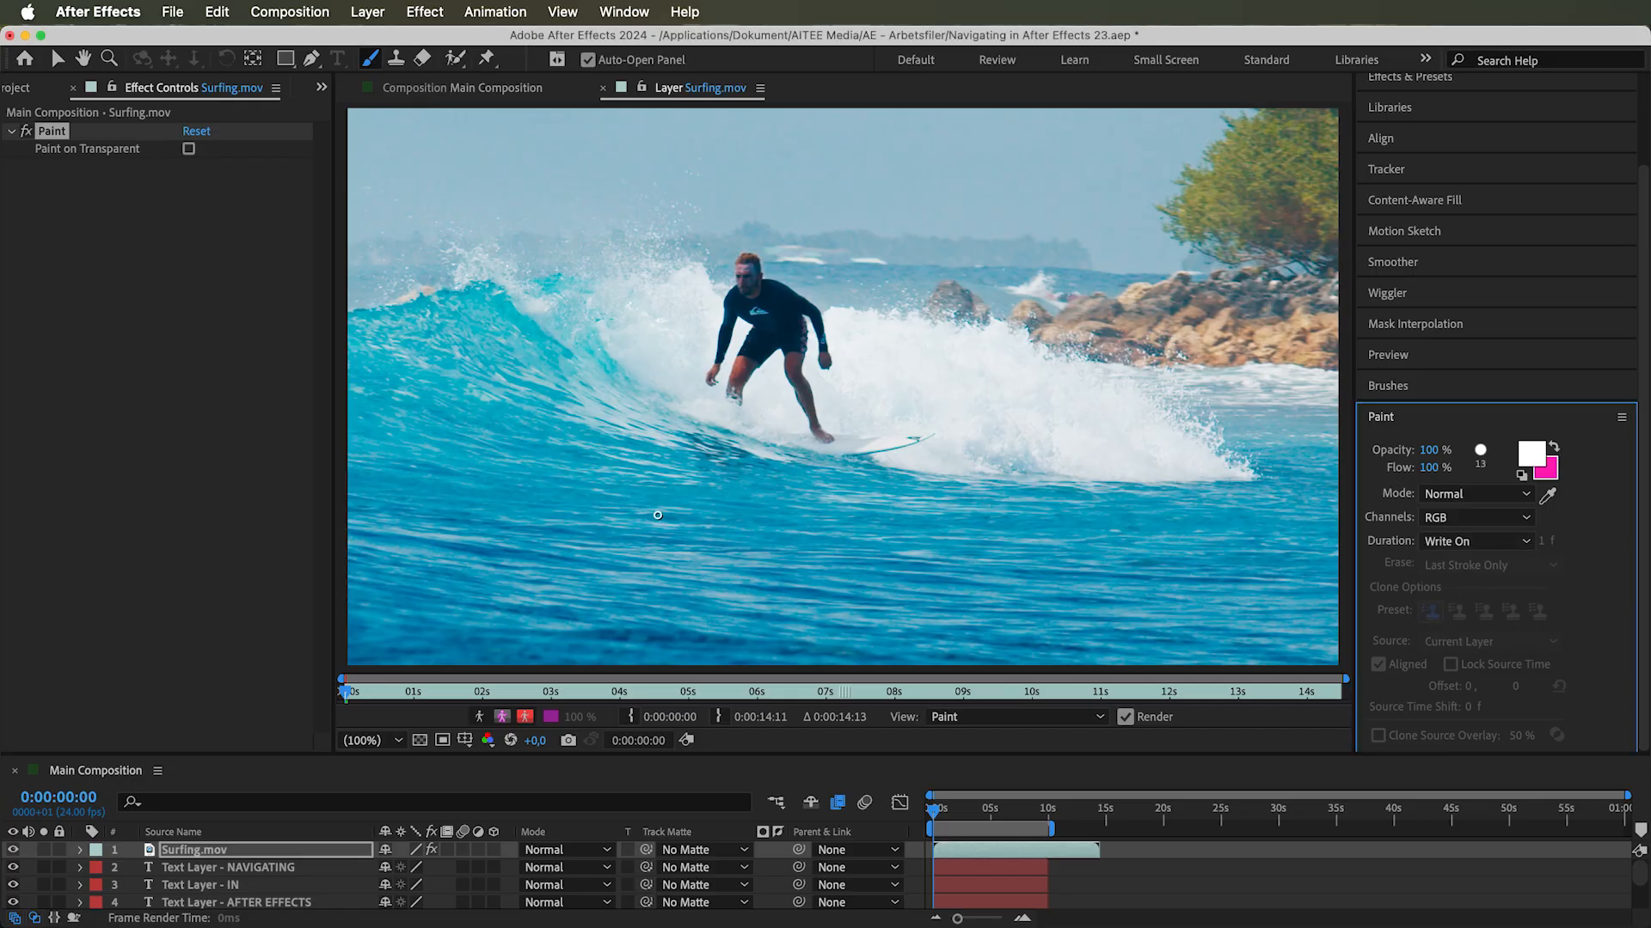
drag(559, 478, 617, 452)
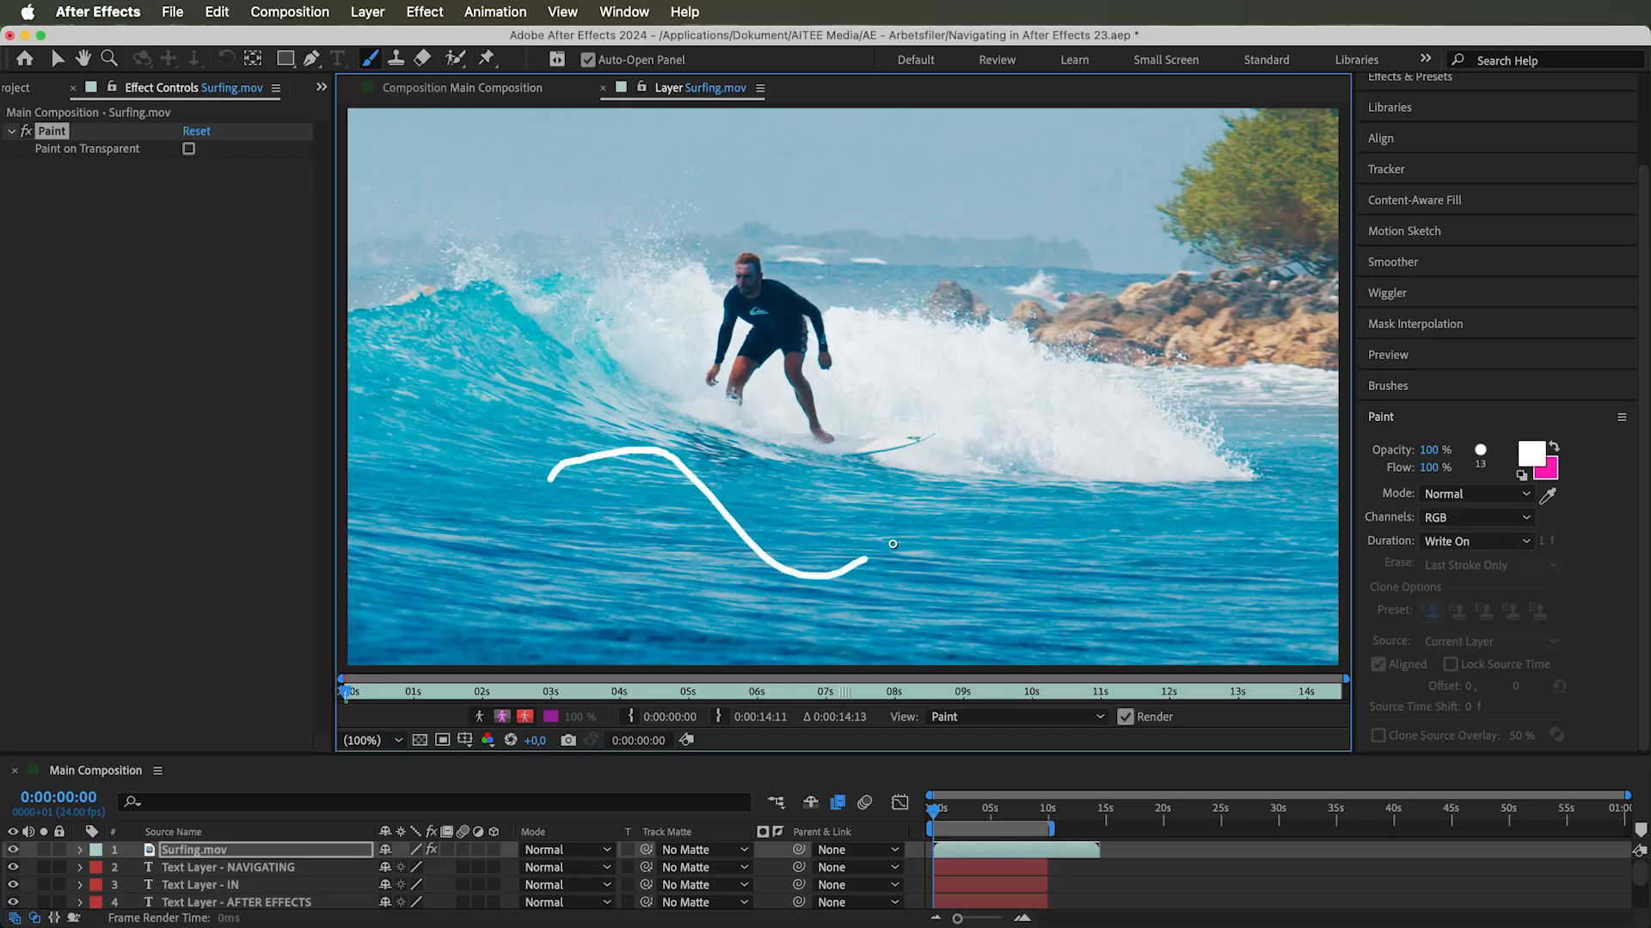
mouse_move(935, 811)
mouse_down()
mouse_move(976, 812)
mouse_move(917, 825)
mouse_move(952, 814)
mouse_up()
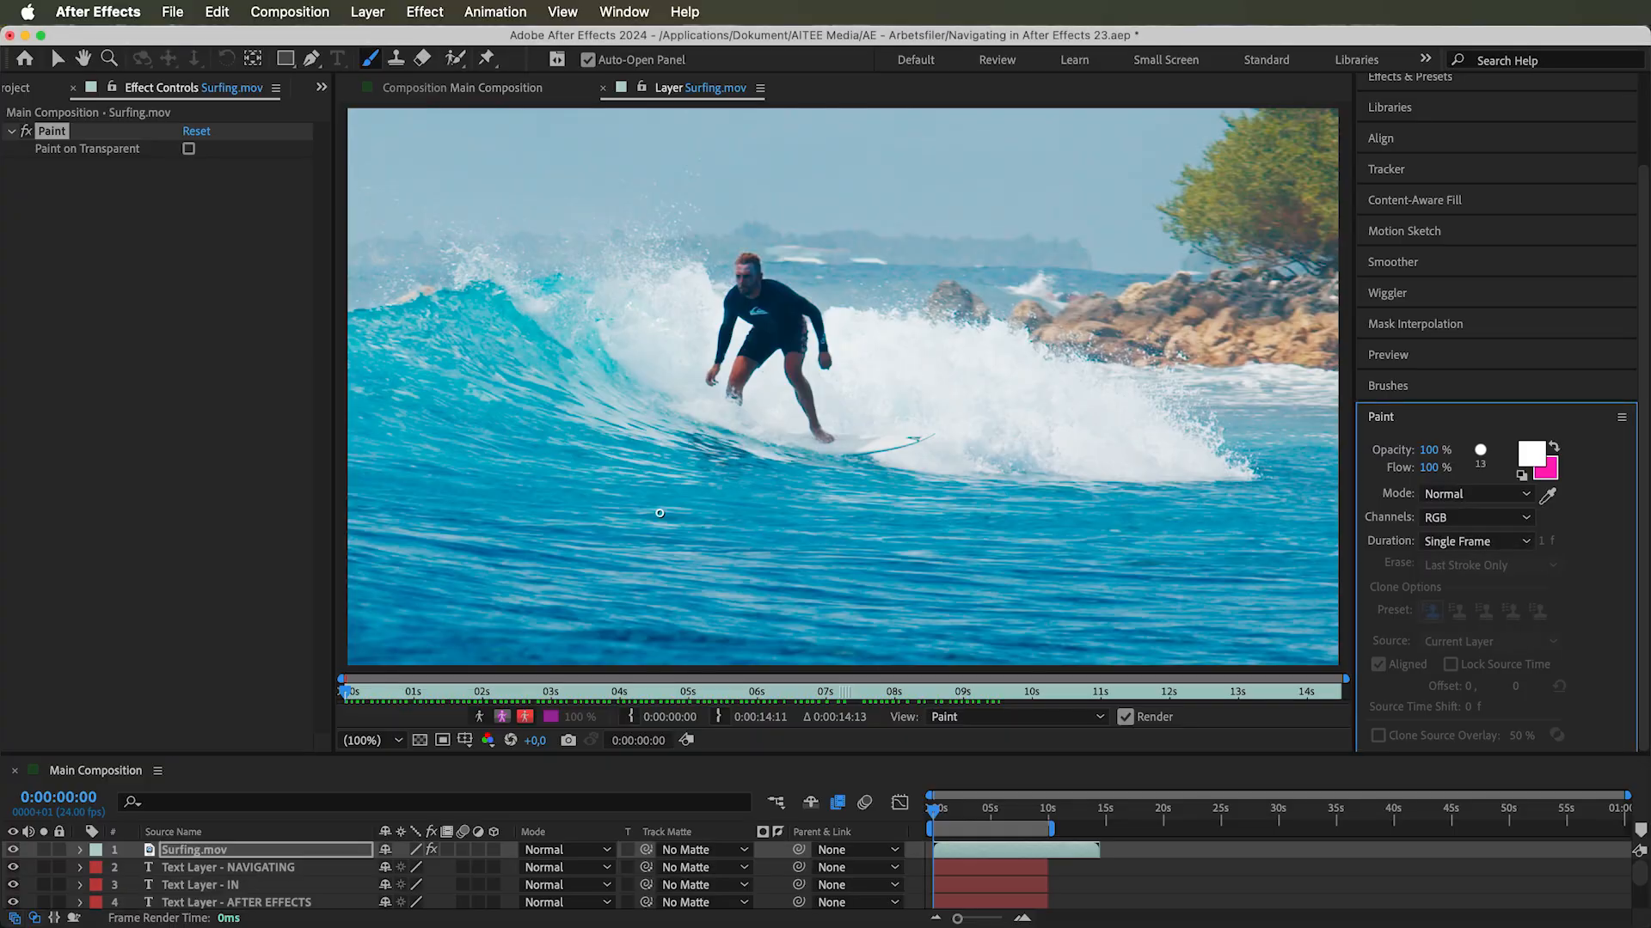
With the Single Frame duration, paint separate white strokes across the water on several frames, and undo them
drag(485, 360, 914, 534)
drag(933, 809, 935, 813)
drag(411, 438, 950, 613)
drag(935, 806, 947, 809)
drag(378, 556, 560, 597)
drag(952, 810, 956, 811)
mouse_move(358, 626)
mouse_down()
mouse_move(537, 640)
mouse_move(672, 685)
mouse_up()
mouse_move(957, 818)
mouse_down()
mouse_move(931, 815)
mouse_move(983, 818)
mouse_move(909, 804)
mouse_up()
key(super+z)
Set the stroke duration to Custom with 3 frames and paint a long descending white stroke across the wave at 0:00:00:00
click(1473, 543)
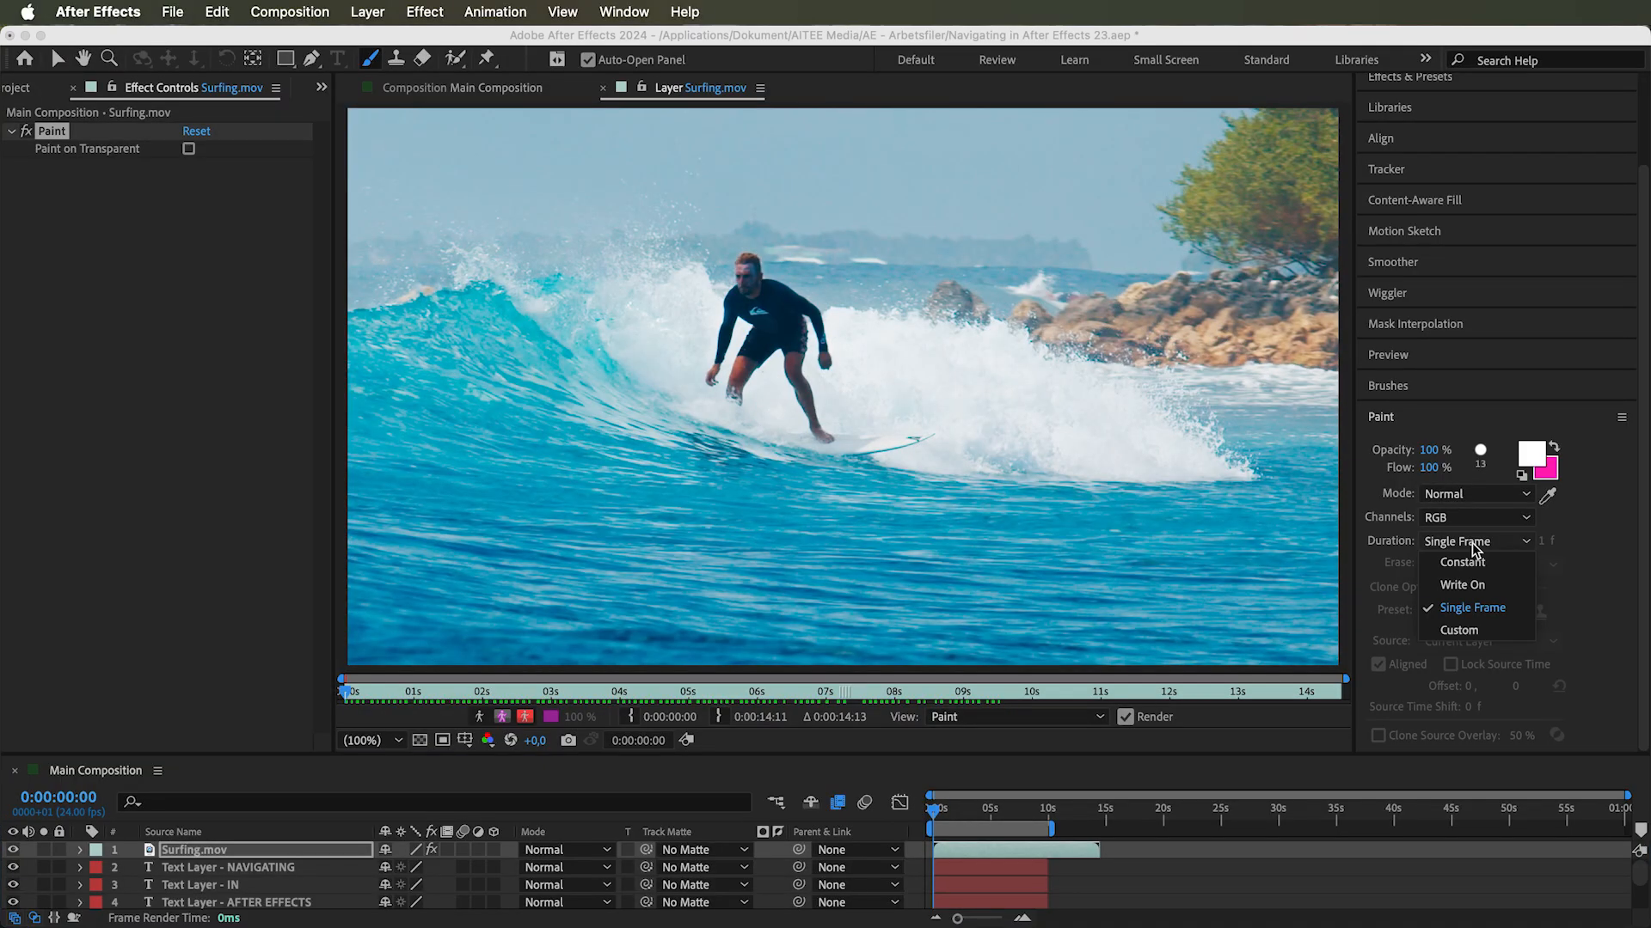
click(1472, 633)
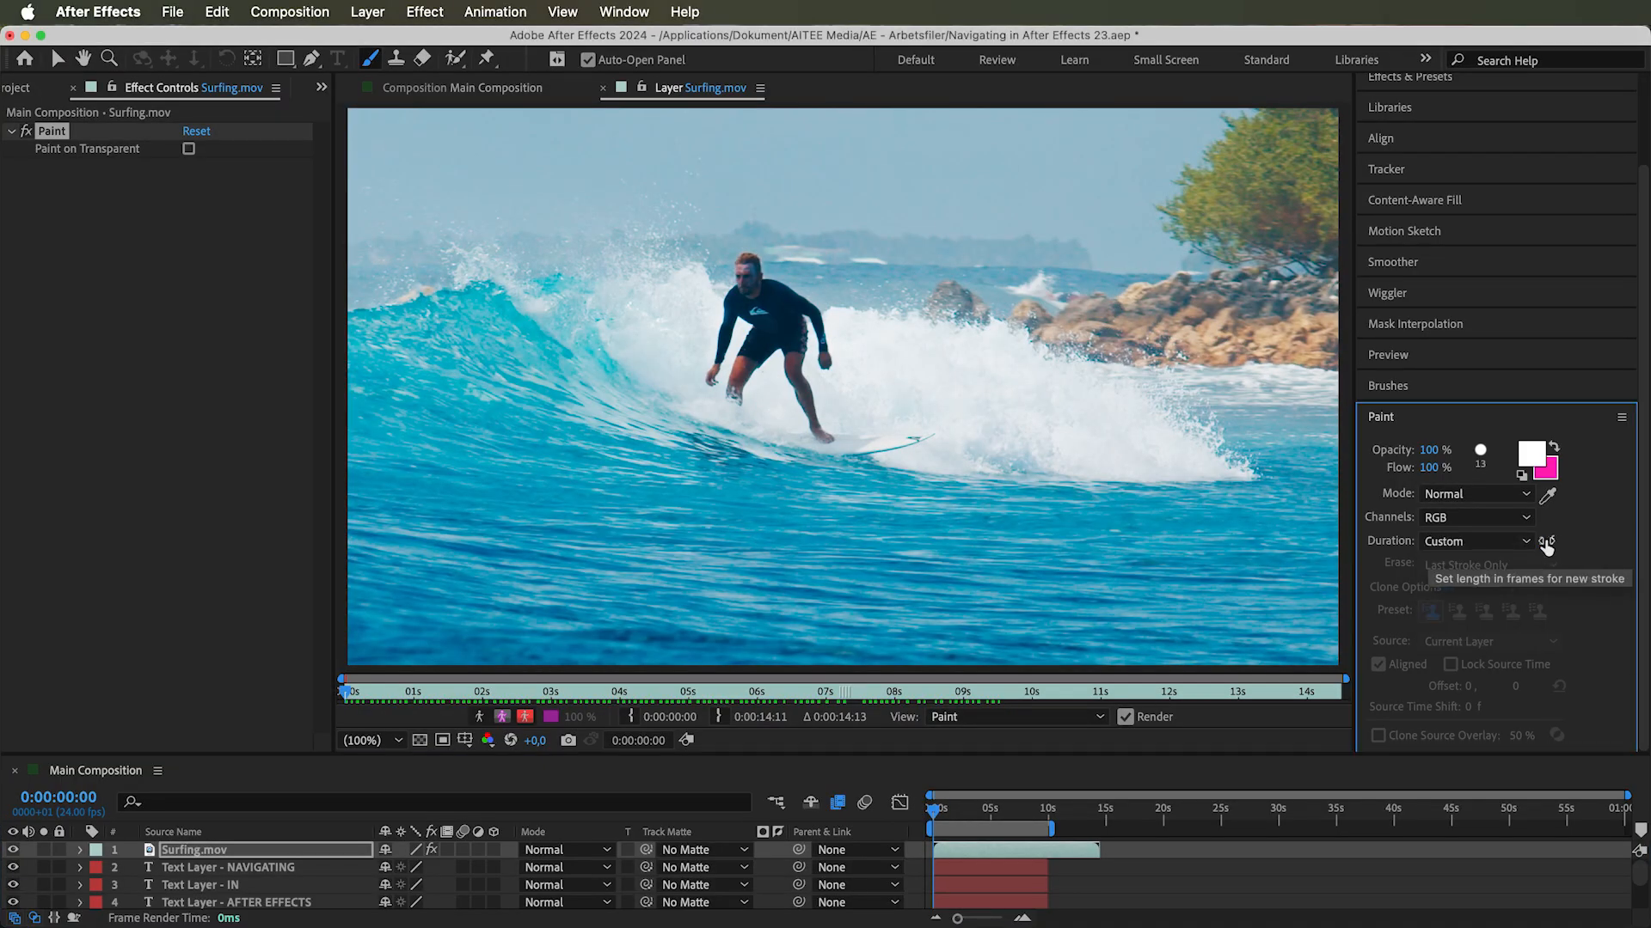
click(1547, 542)
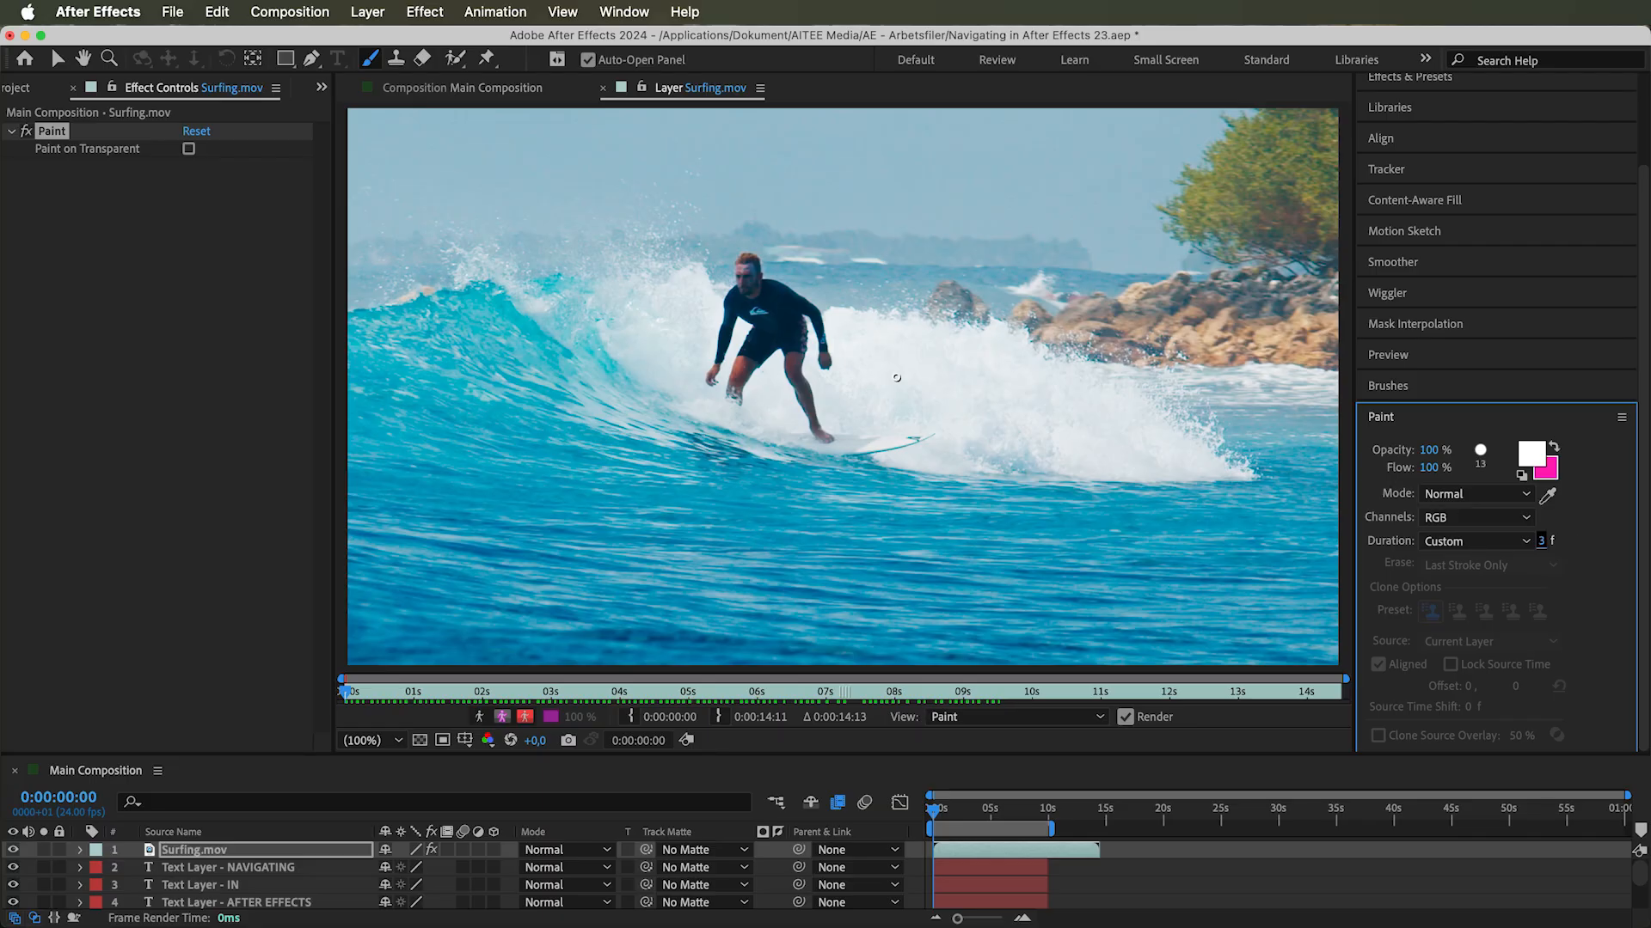
mouse_move(391, 366)
mouse_down()
mouse_move(569, 477)
mouse_move(1249, 585)
mouse_up()
Expand the Paint effect of the Surfing.mov layer in an enlarged timeline and paint a wavy white stroke across the water at 0:00:00:21
click(78, 851)
click(101, 869)
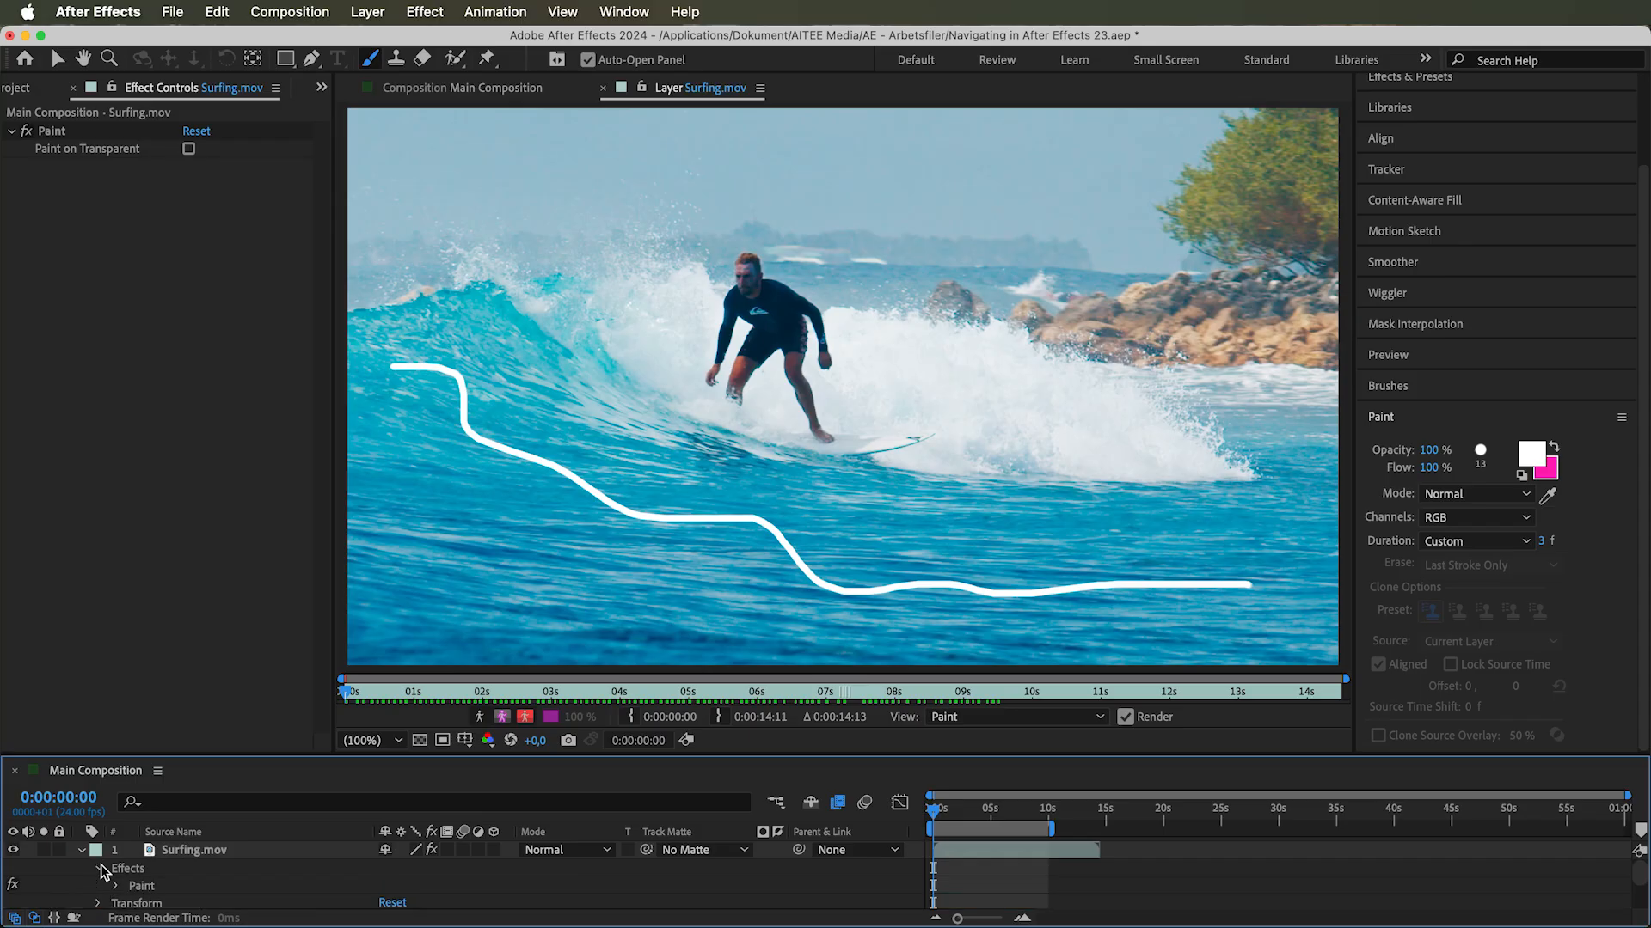
drag(204, 754, 212, 648)
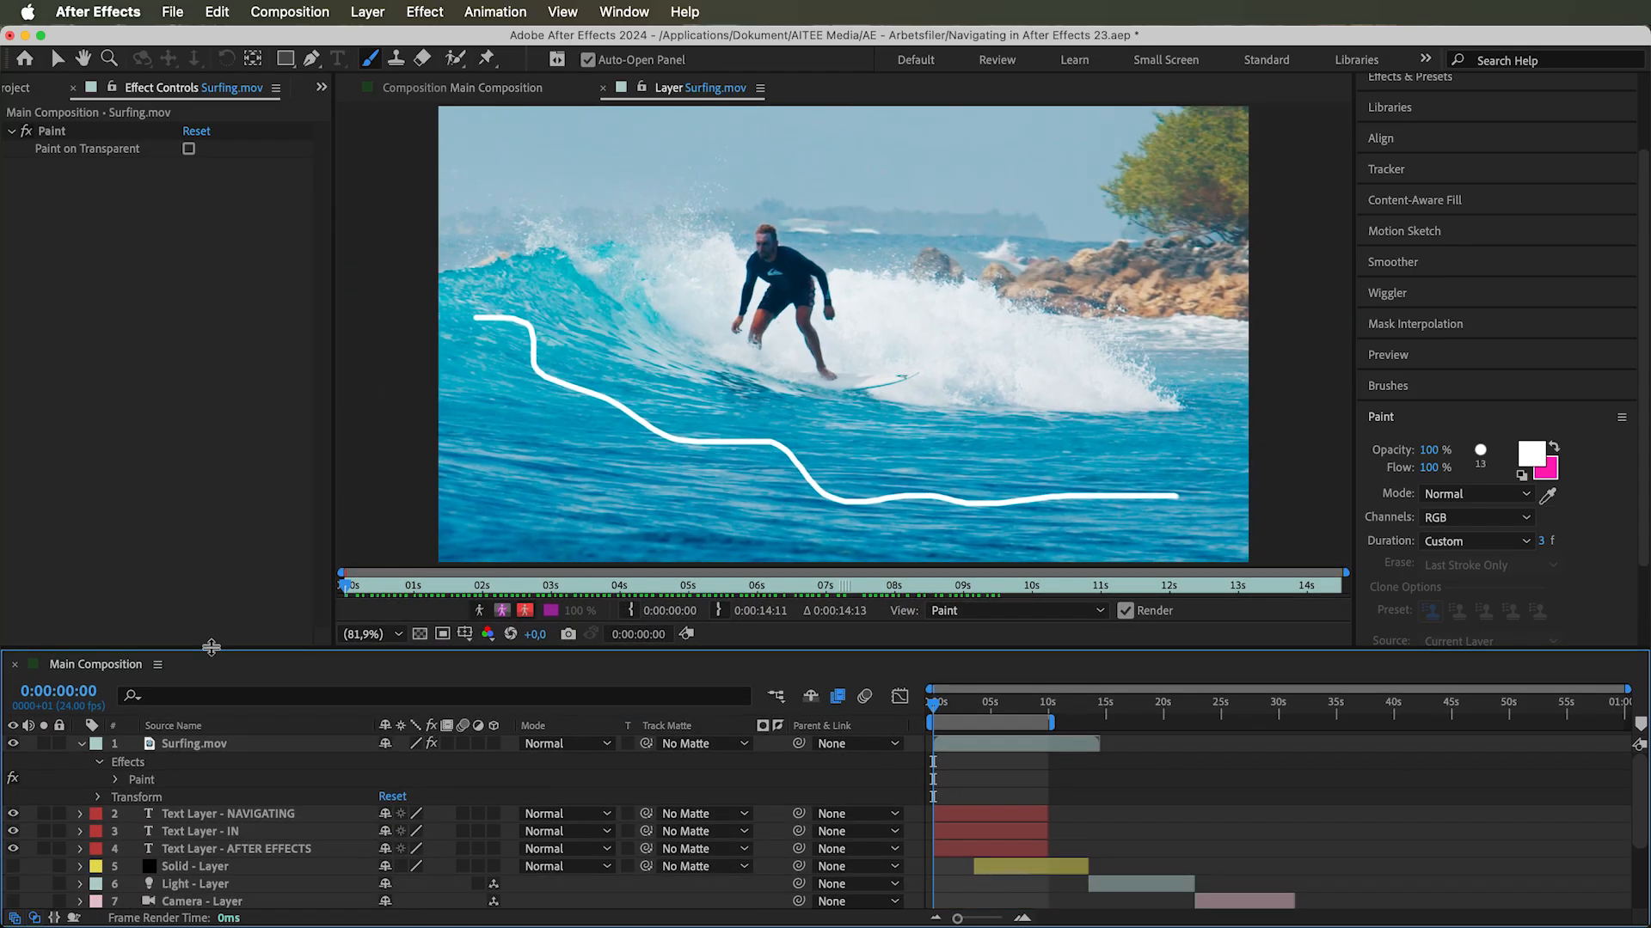
click(114, 779)
click(174, 815)
drag(935, 706, 946, 707)
mouse_move(458, 389)
mouse_down()
mouse_move(517, 380)
mouse_move(770, 482)
mouse_move(1104, 504)
mouse_move(1299, 495)
mouse_up()
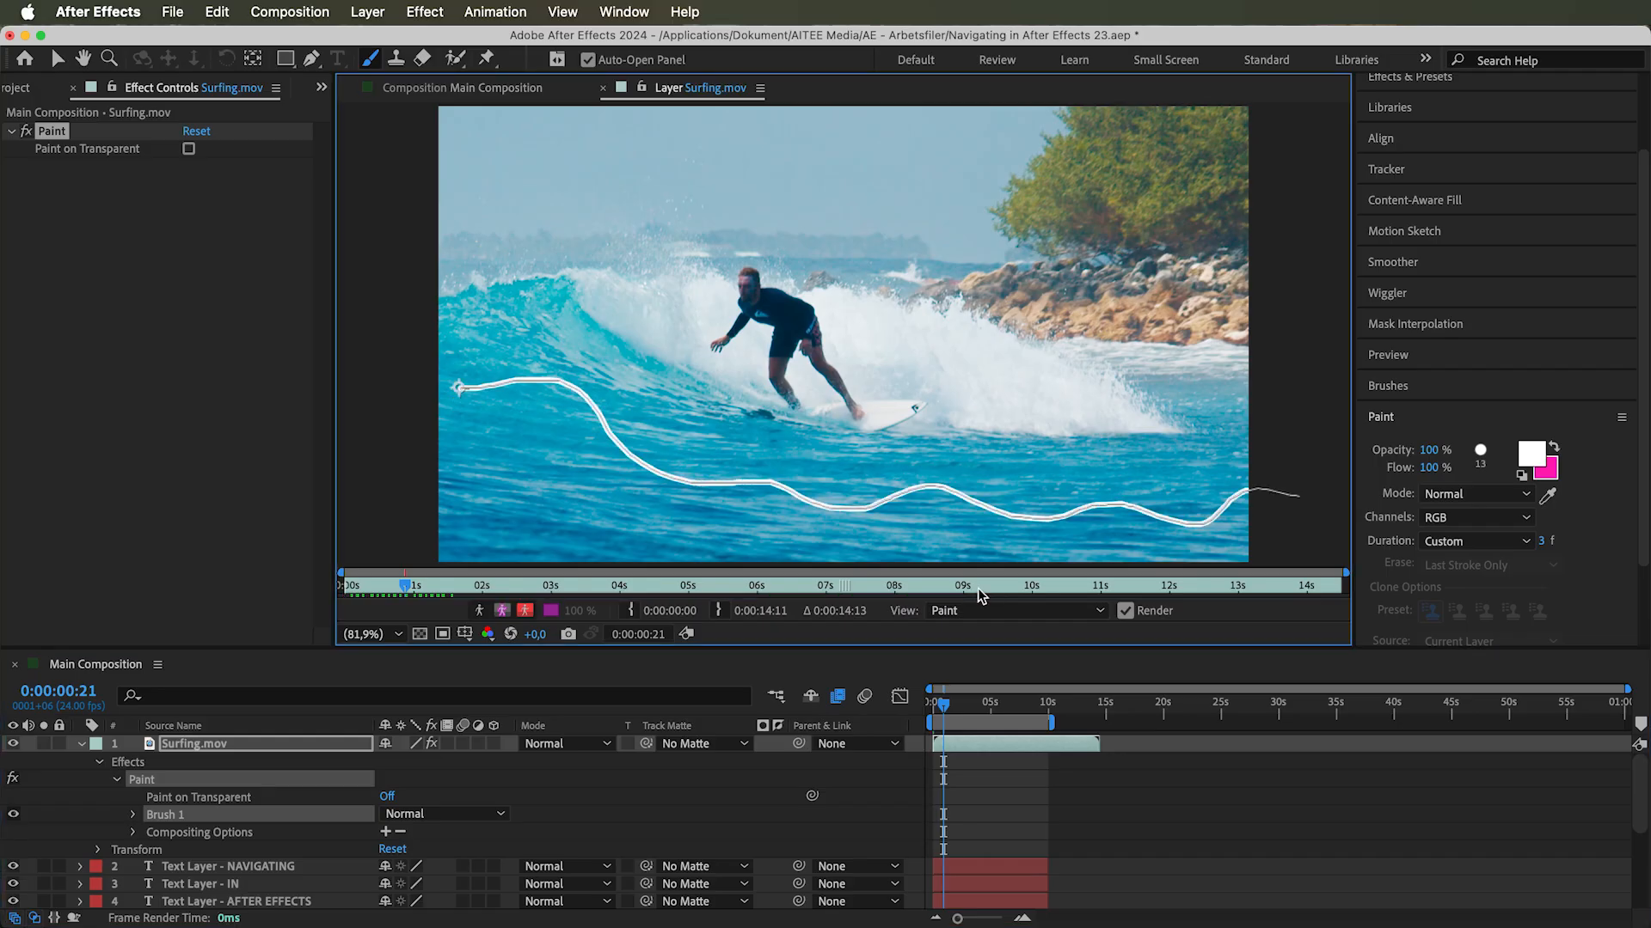
Keyframe the Start value of Brush 4 from 100% at 0:00:05:09 to 0% at 0:00:05:12
click(133, 815)
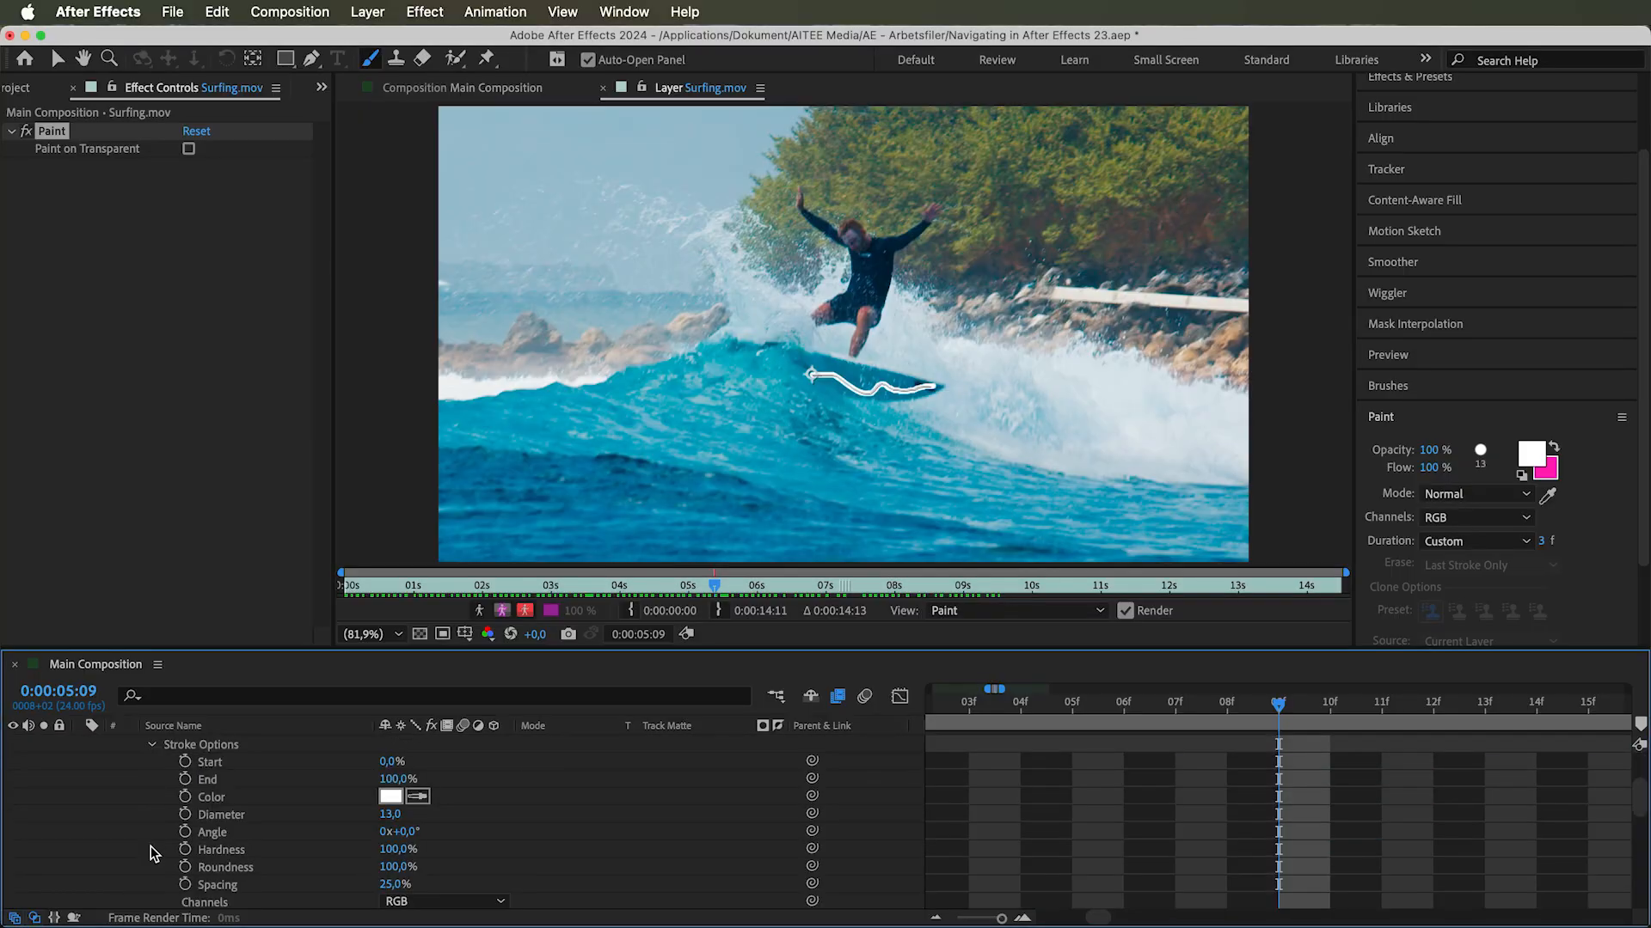
click(210, 765)
scroll(1094, 812, up, 3)
drag(392, 818, 462, 815)
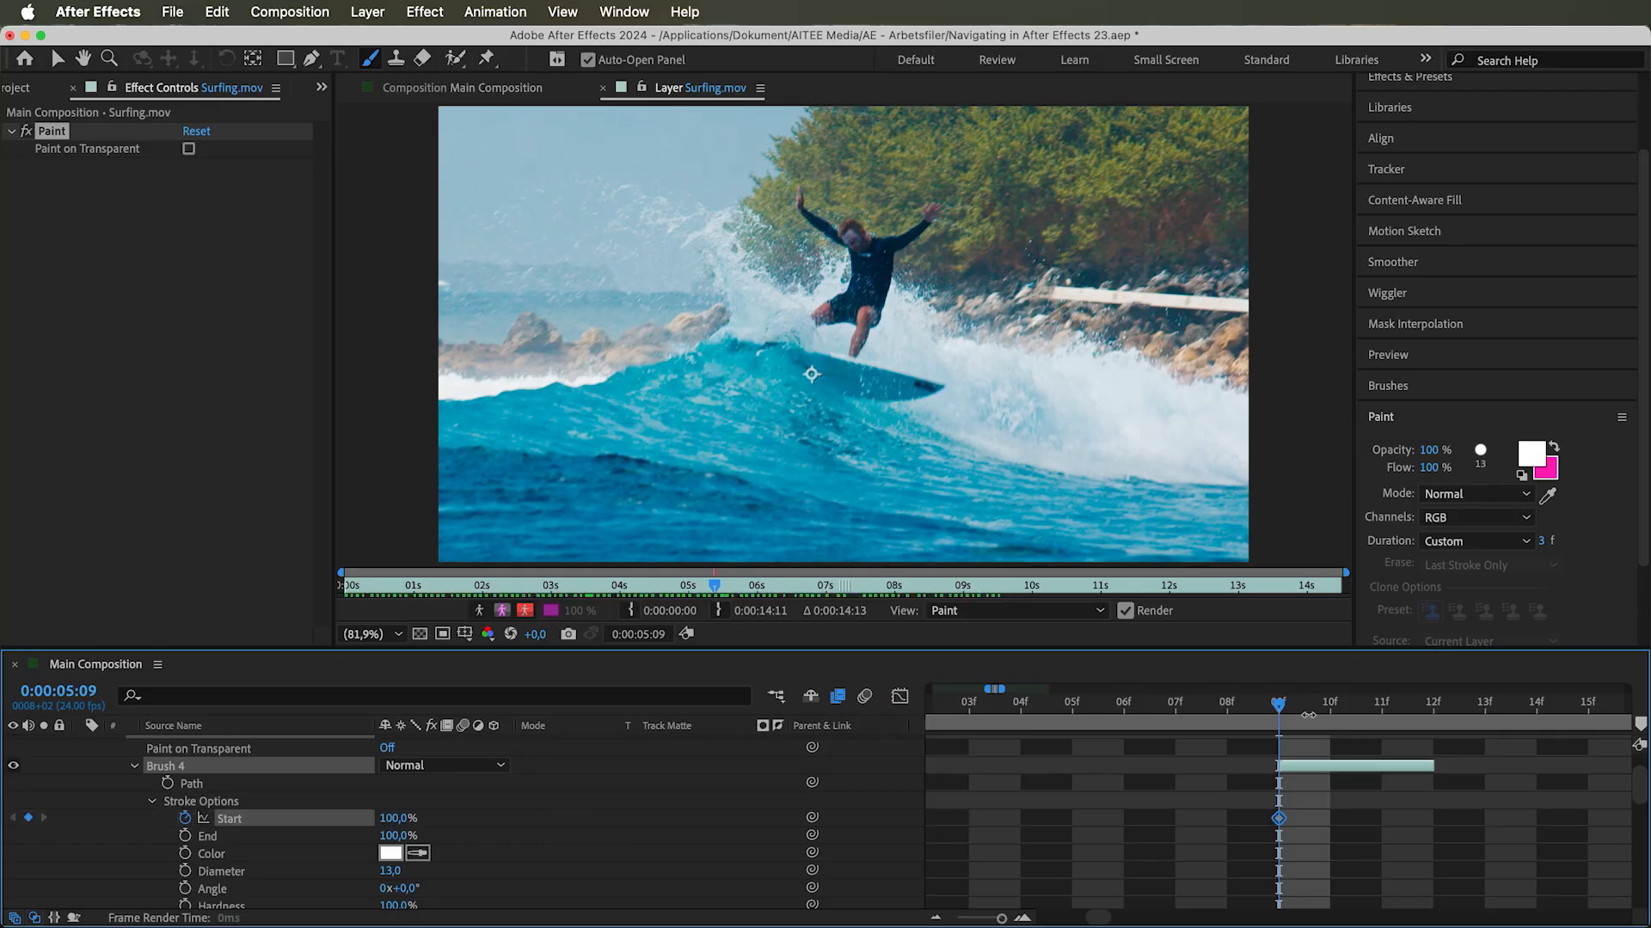
drag(1297, 704, 1434, 707)
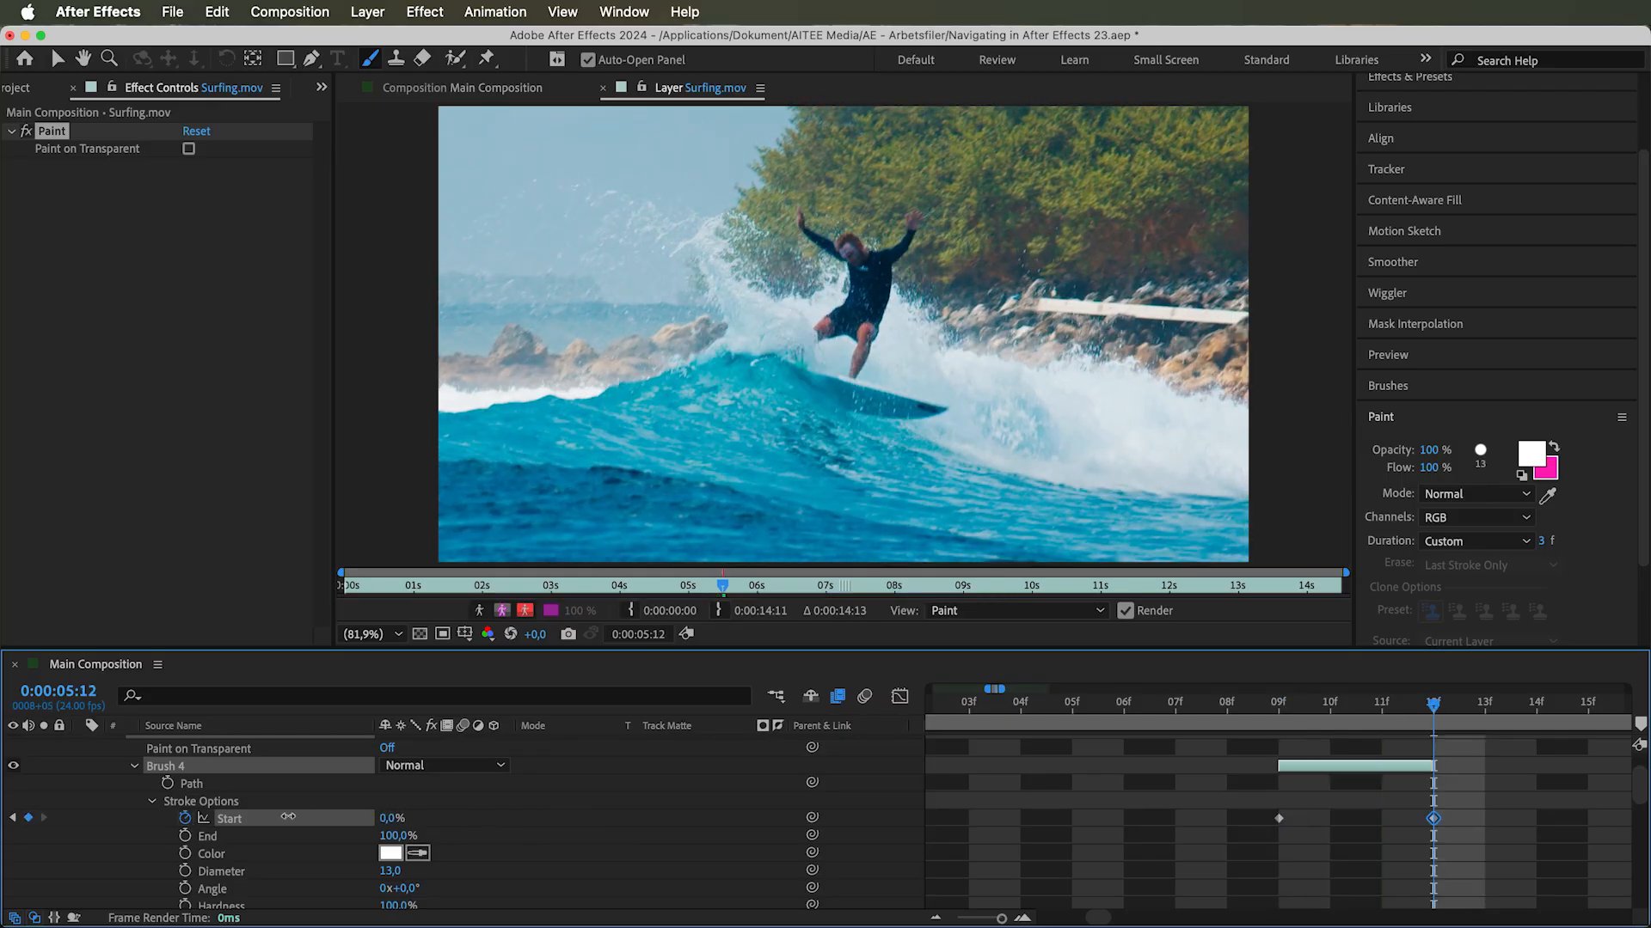
mouse_move(1429, 706)
mouse_down()
mouse_move(1261, 713)
mouse_move(1427, 710)
mouse_move(1256, 732)
mouse_move(1381, 722)
mouse_up()
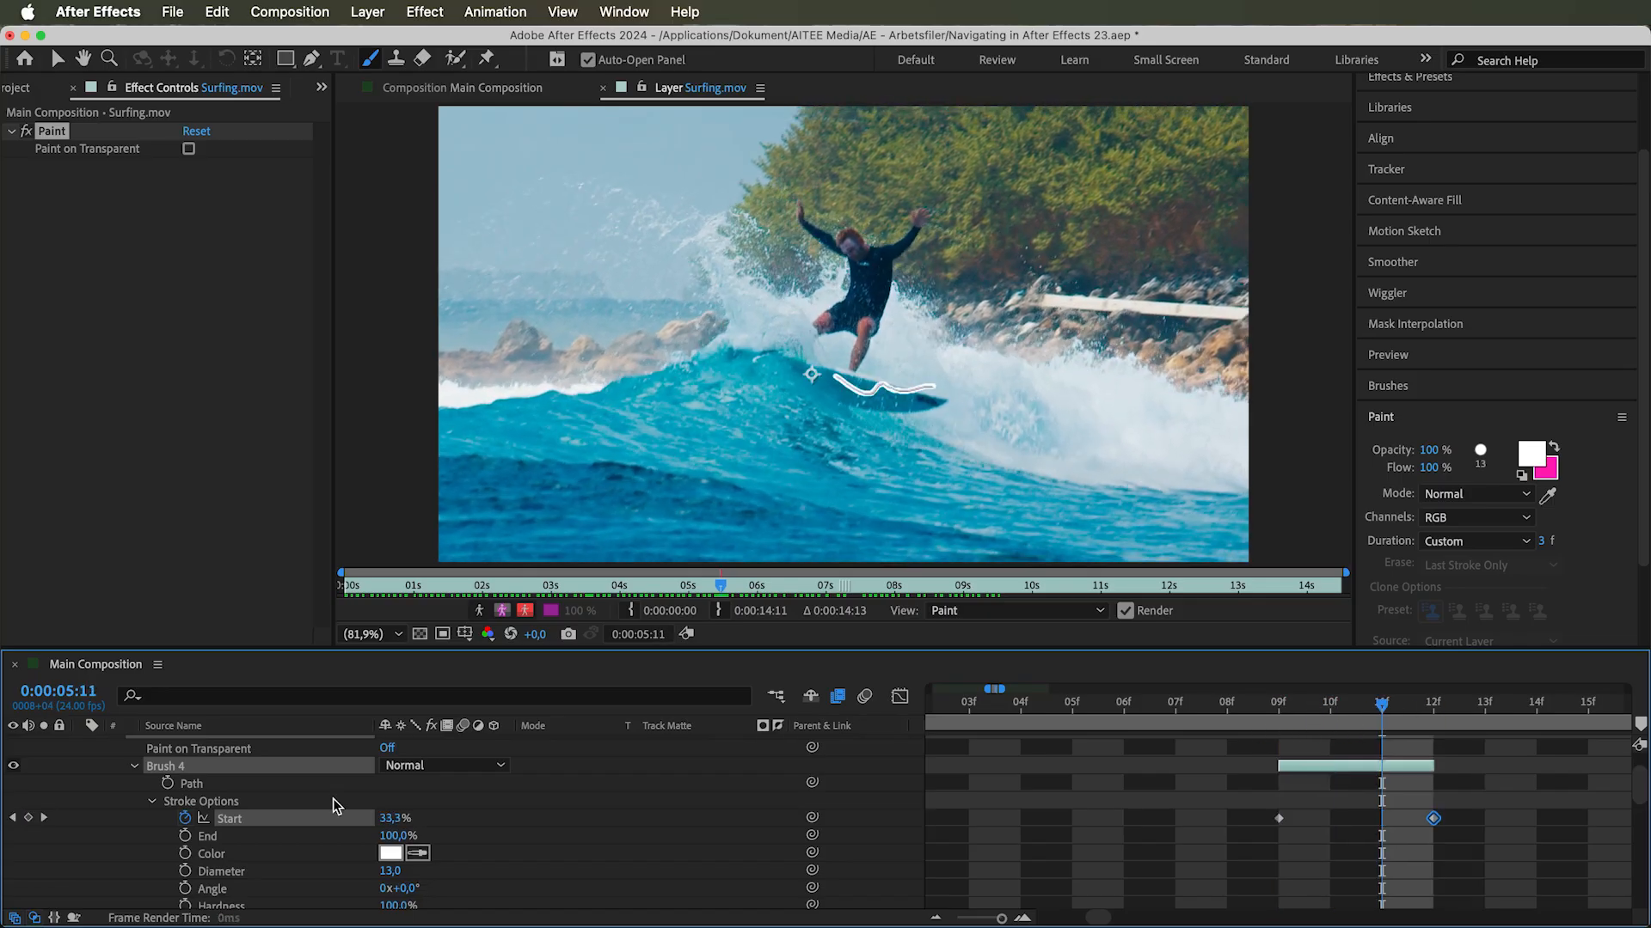
Try lowering the End value of Brush 4 to 54% and 0% at 0:00:05:11
drag(391, 836, 464, 830)
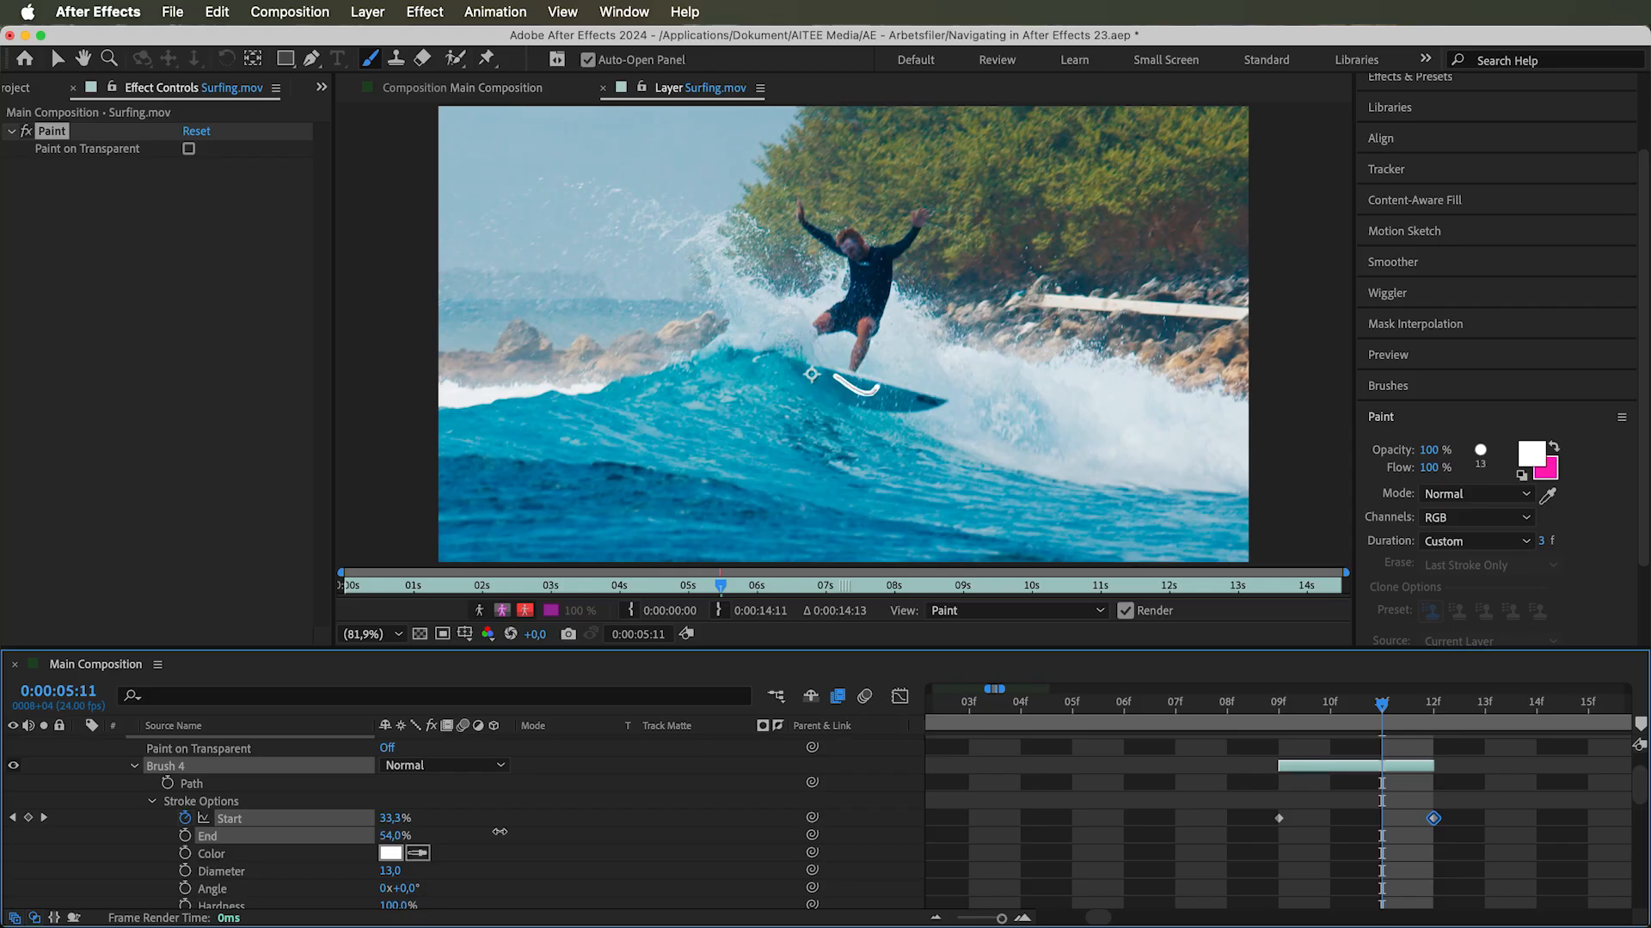
drag(580, 818, 602, 818)
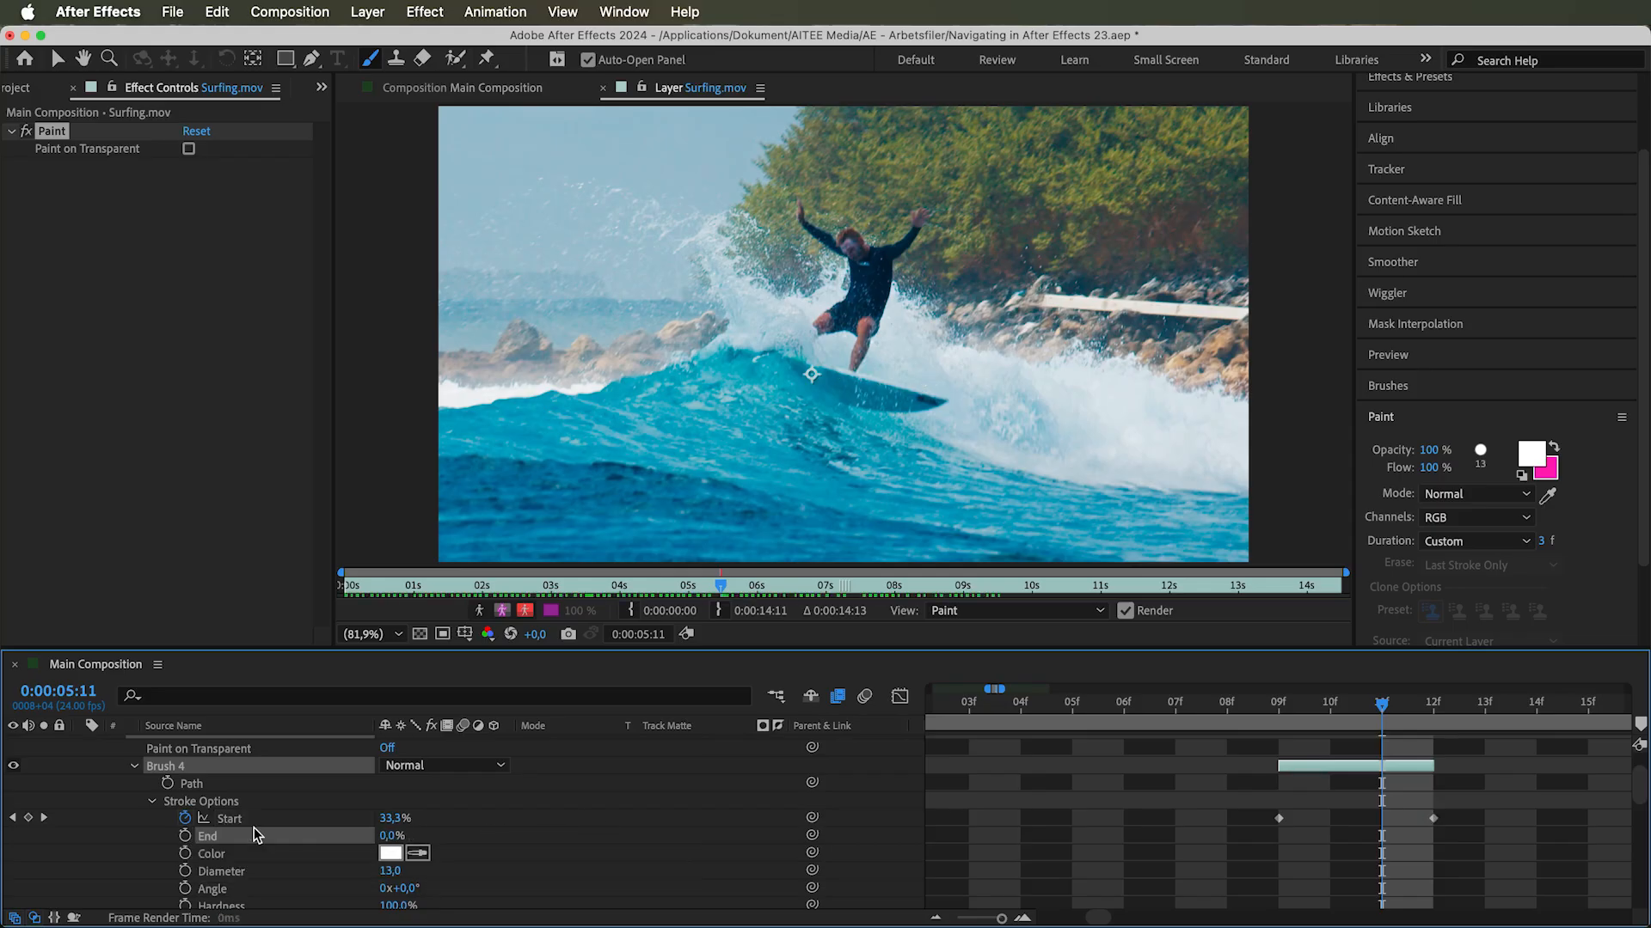
scroll(511, 841, down, 1)
scroll(498, 842, down, 2)
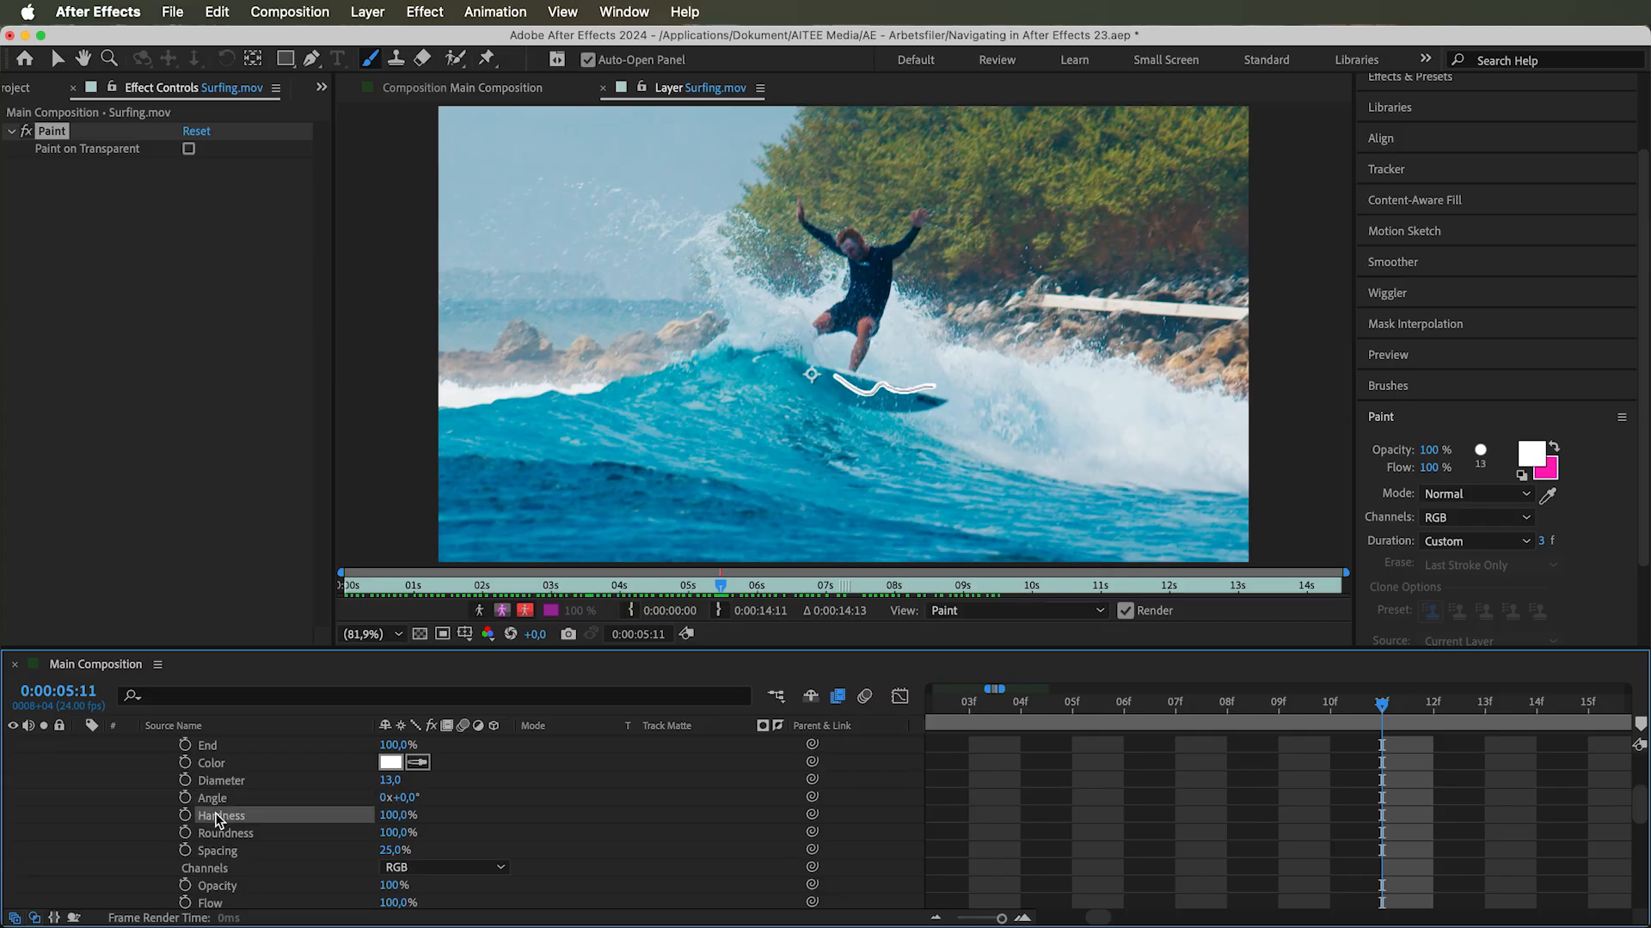
Examine the remaining stroke options and the transform properties of Brush 4, undoing the trial changes
click(217, 848)
click(212, 903)
scroll(221, 904, down, 3)
click(151, 852)
scroll(206, 851, down, 3)
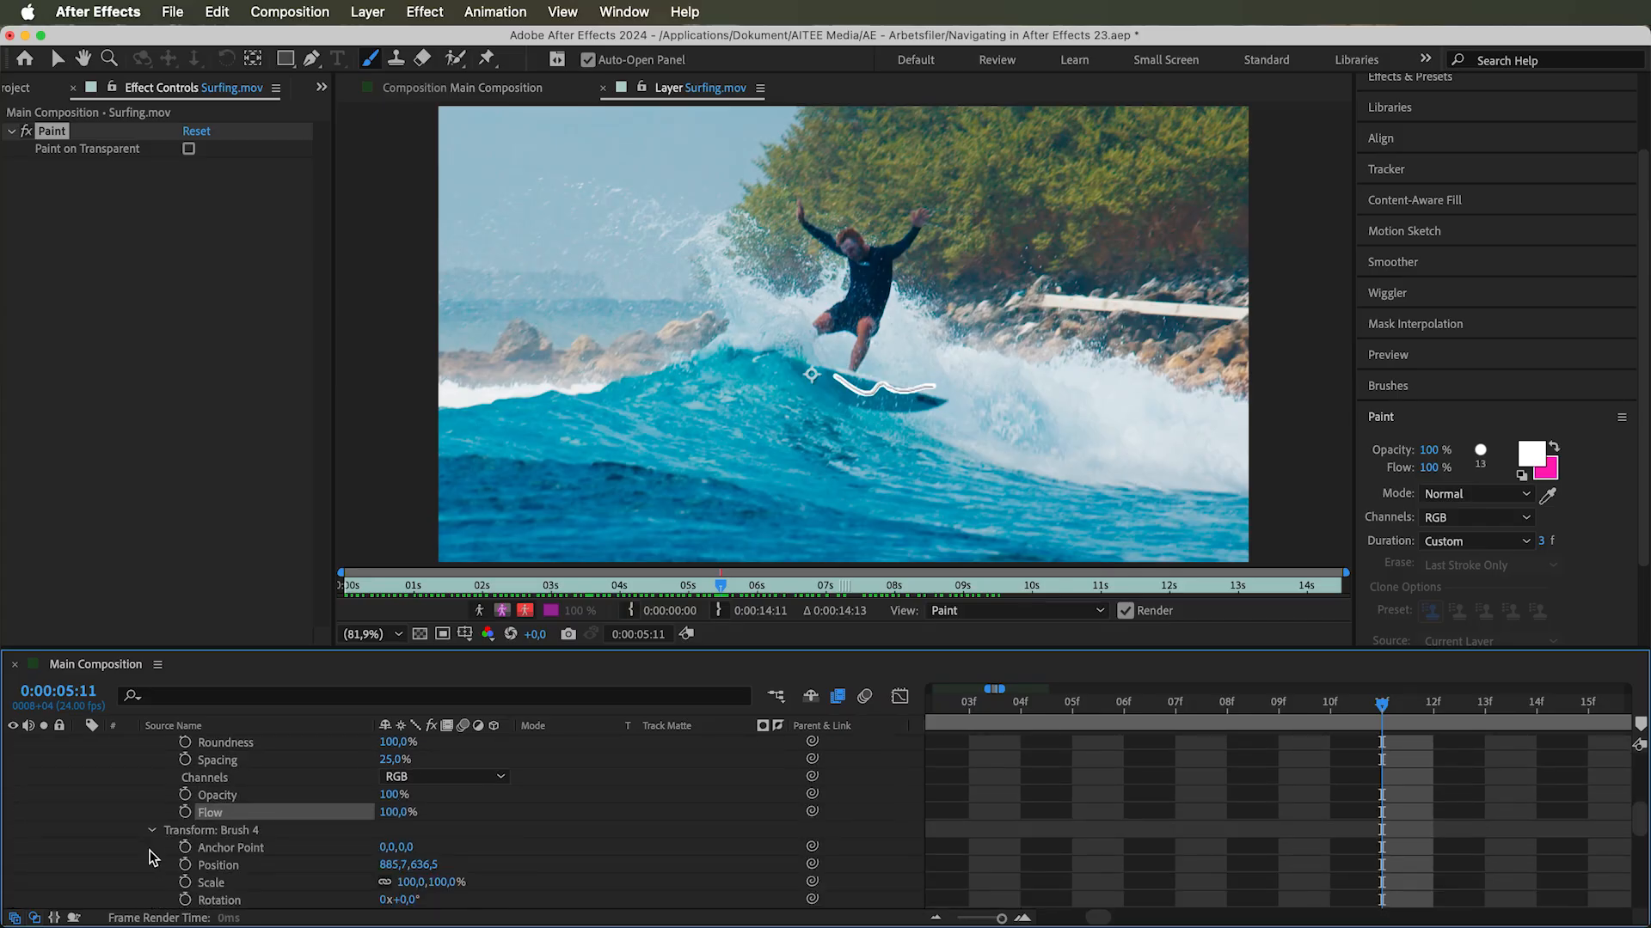
click(213, 819)
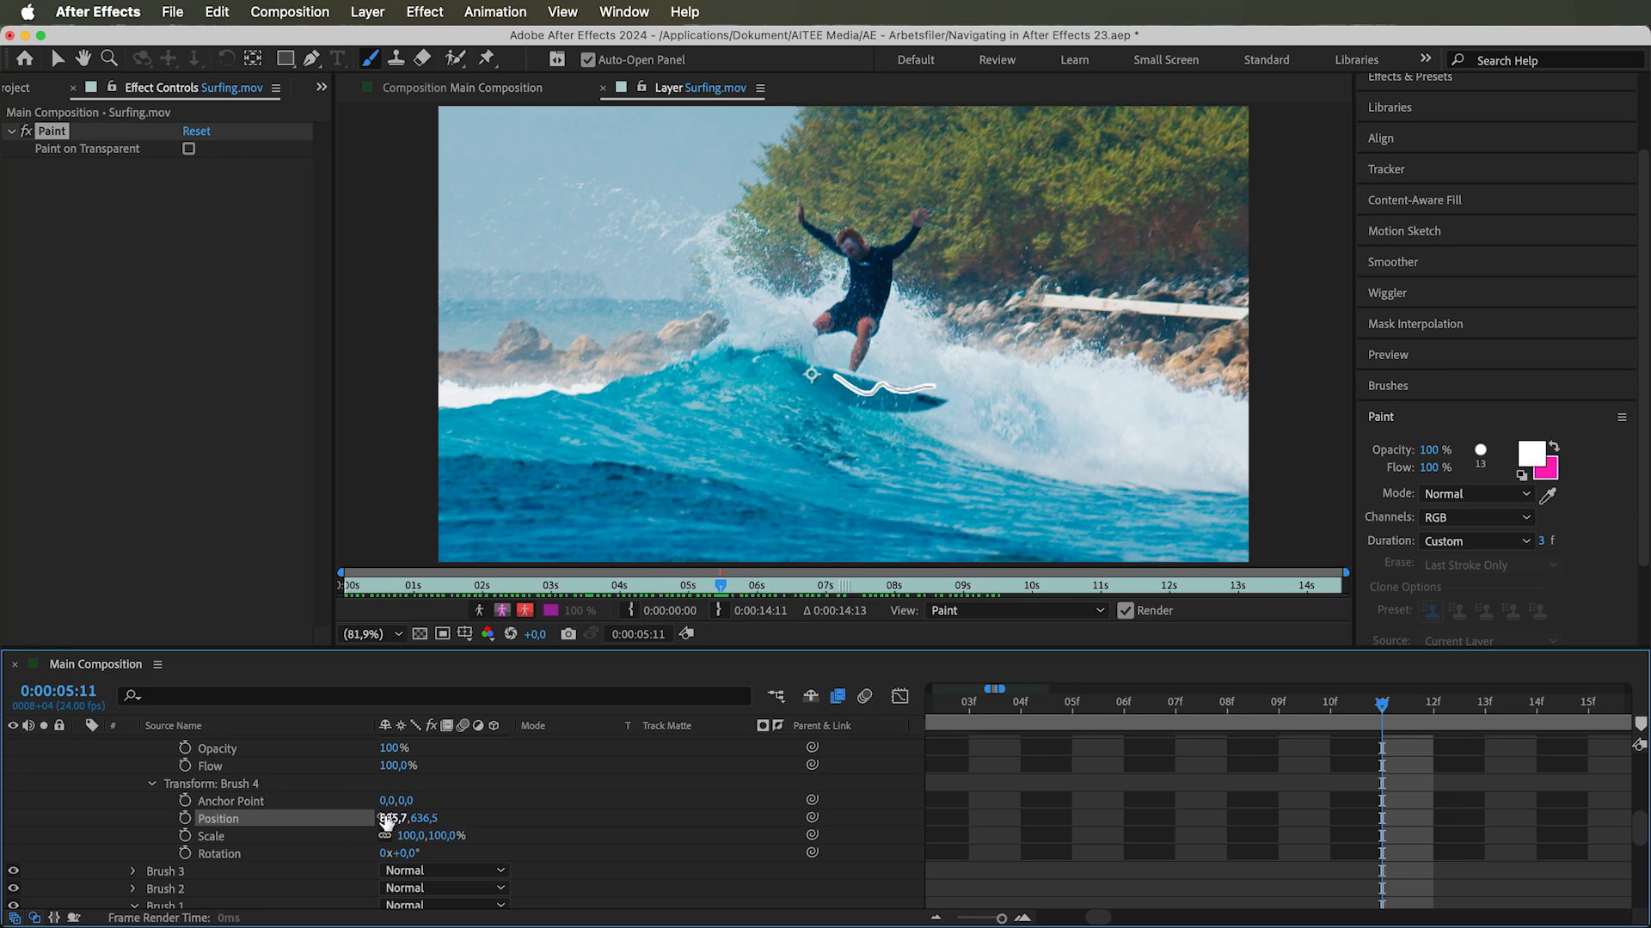
mouse_move(425, 839)
mouse_down()
mouse_move(531, 837)
mouse_move(384, 839)
mouse_move(405, 859)
mouse_up()
key(super+z)
key(super+z)
Expand the stroke options of Brush 1 and try its Start at 100%, then return it to 0%
scroll(366, 872, down, 3)
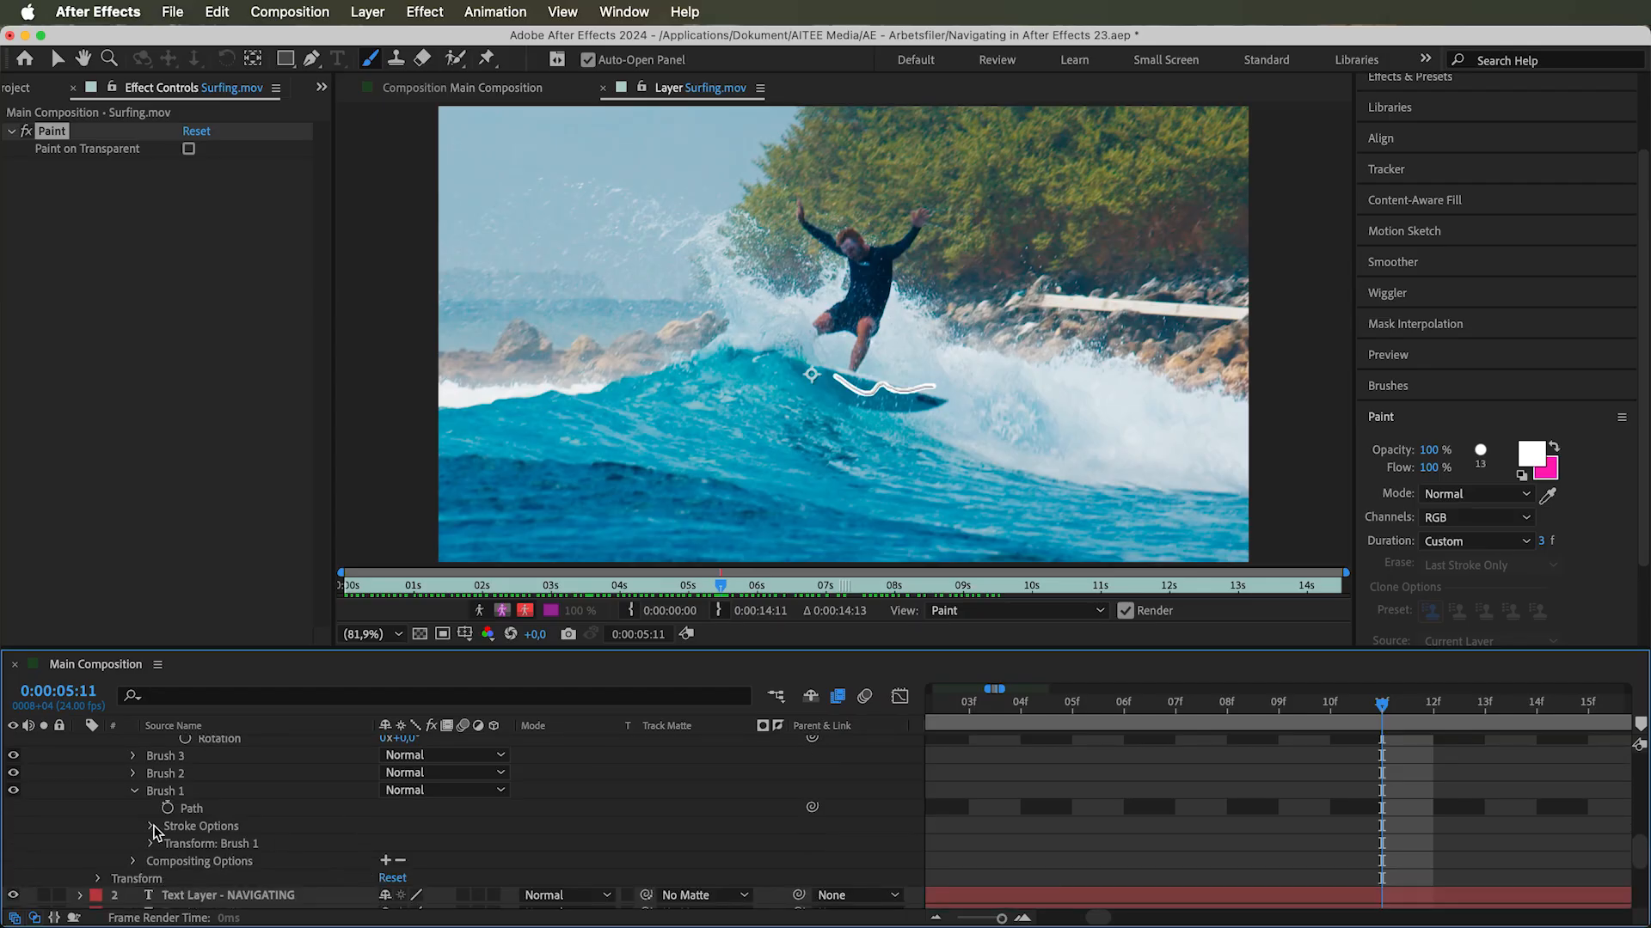
click(151, 827)
scroll(151, 832, down, 3)
drag(391, 762, 435, 761)
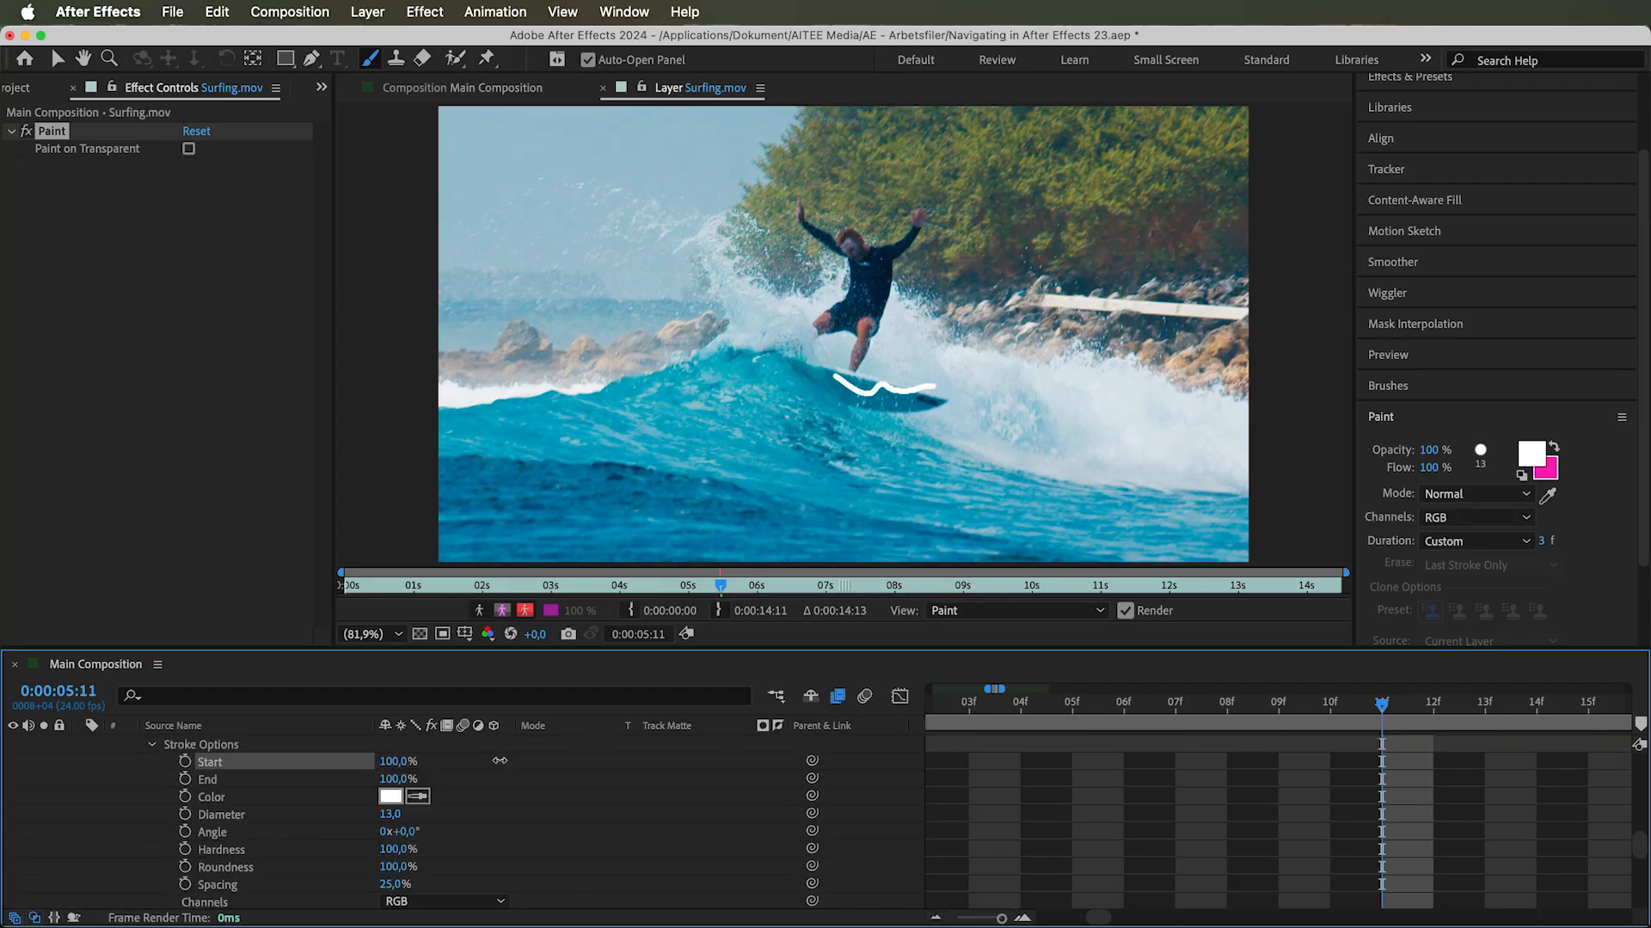
drag(391, 779, 237, 797)
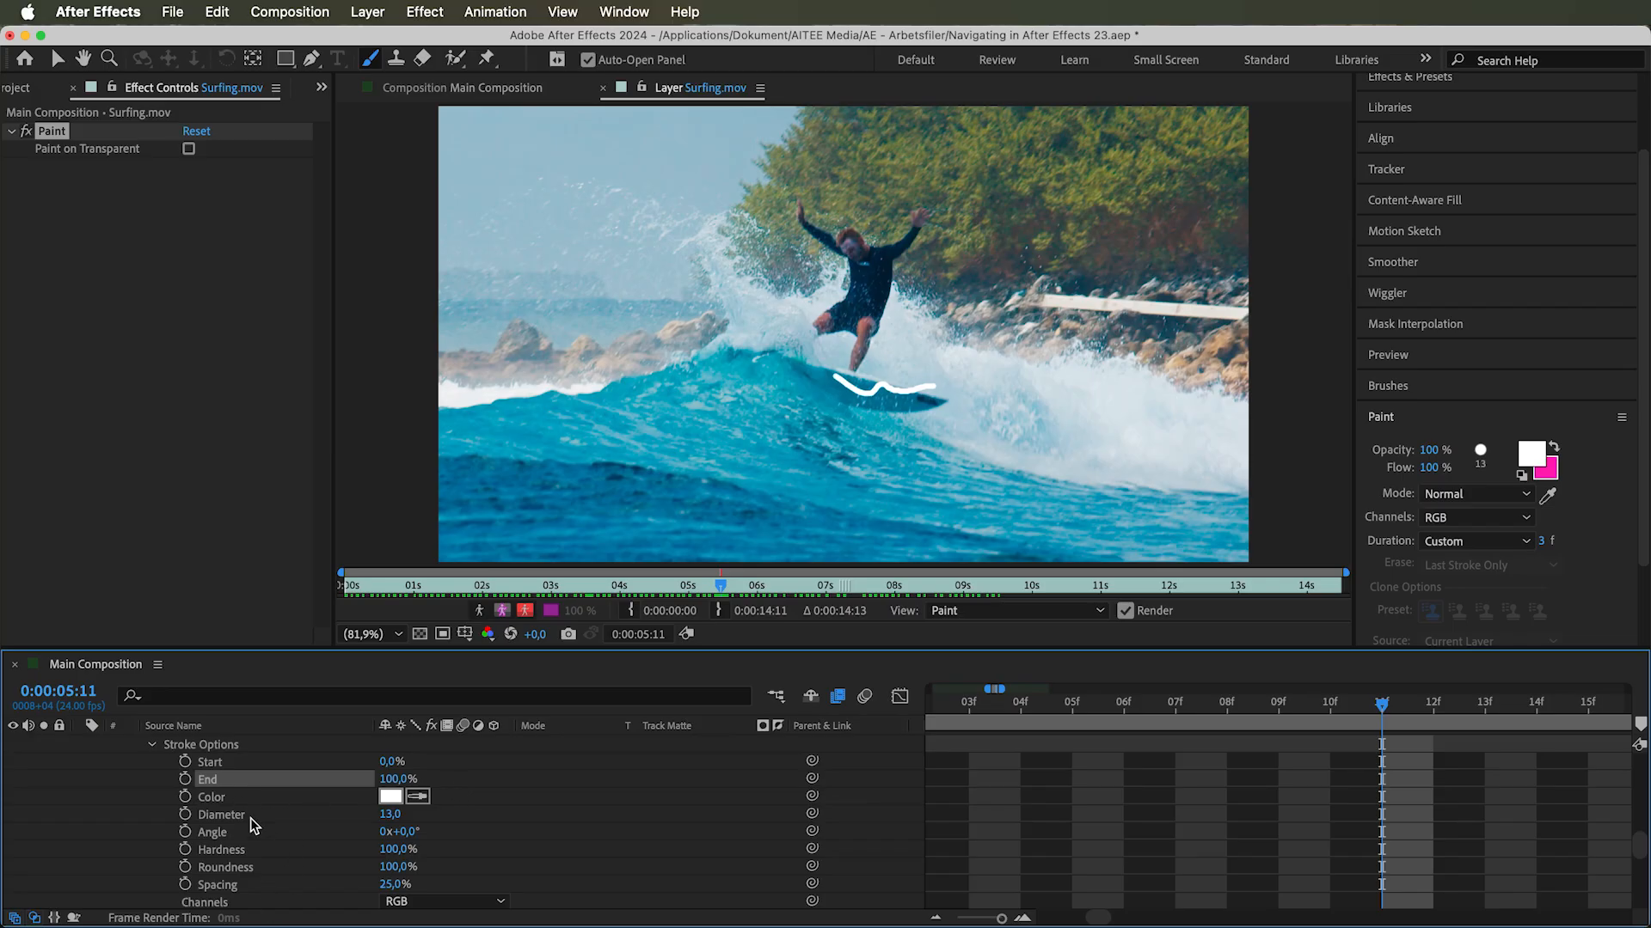
Examine the remaining stroke options and the transform group of Brush 1
scroll(250, 832, down, 2)
scroll(240, 847, down, 2)
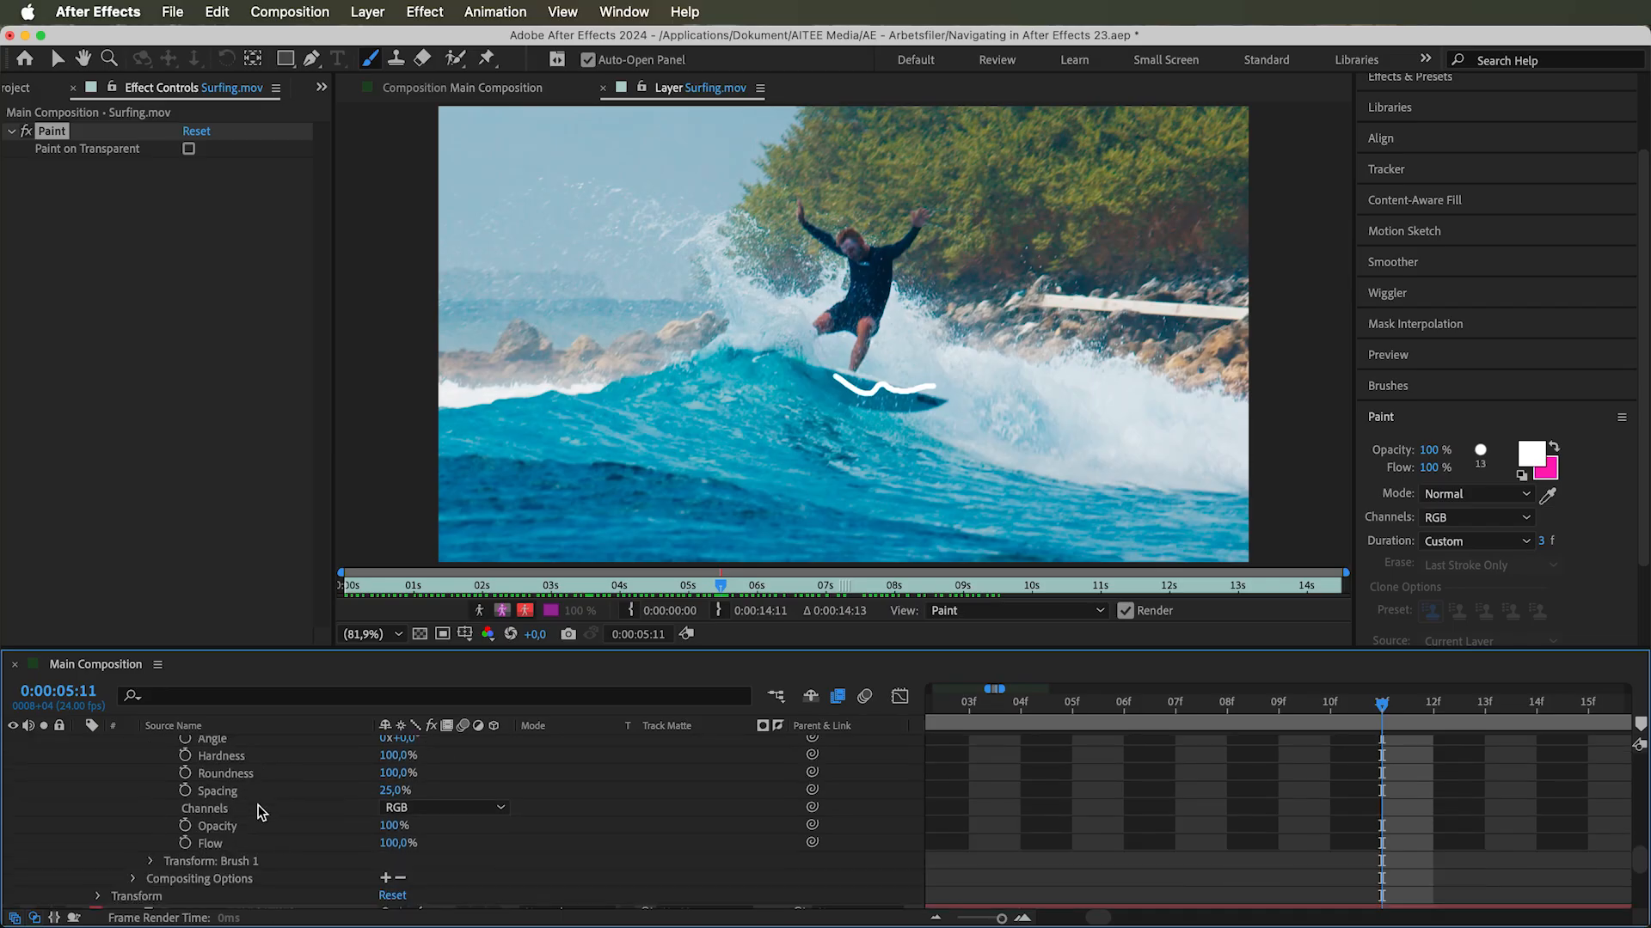
click(146, 859)
scroll(145, 858, down, 4)
scroll(145, 858, up, 10)
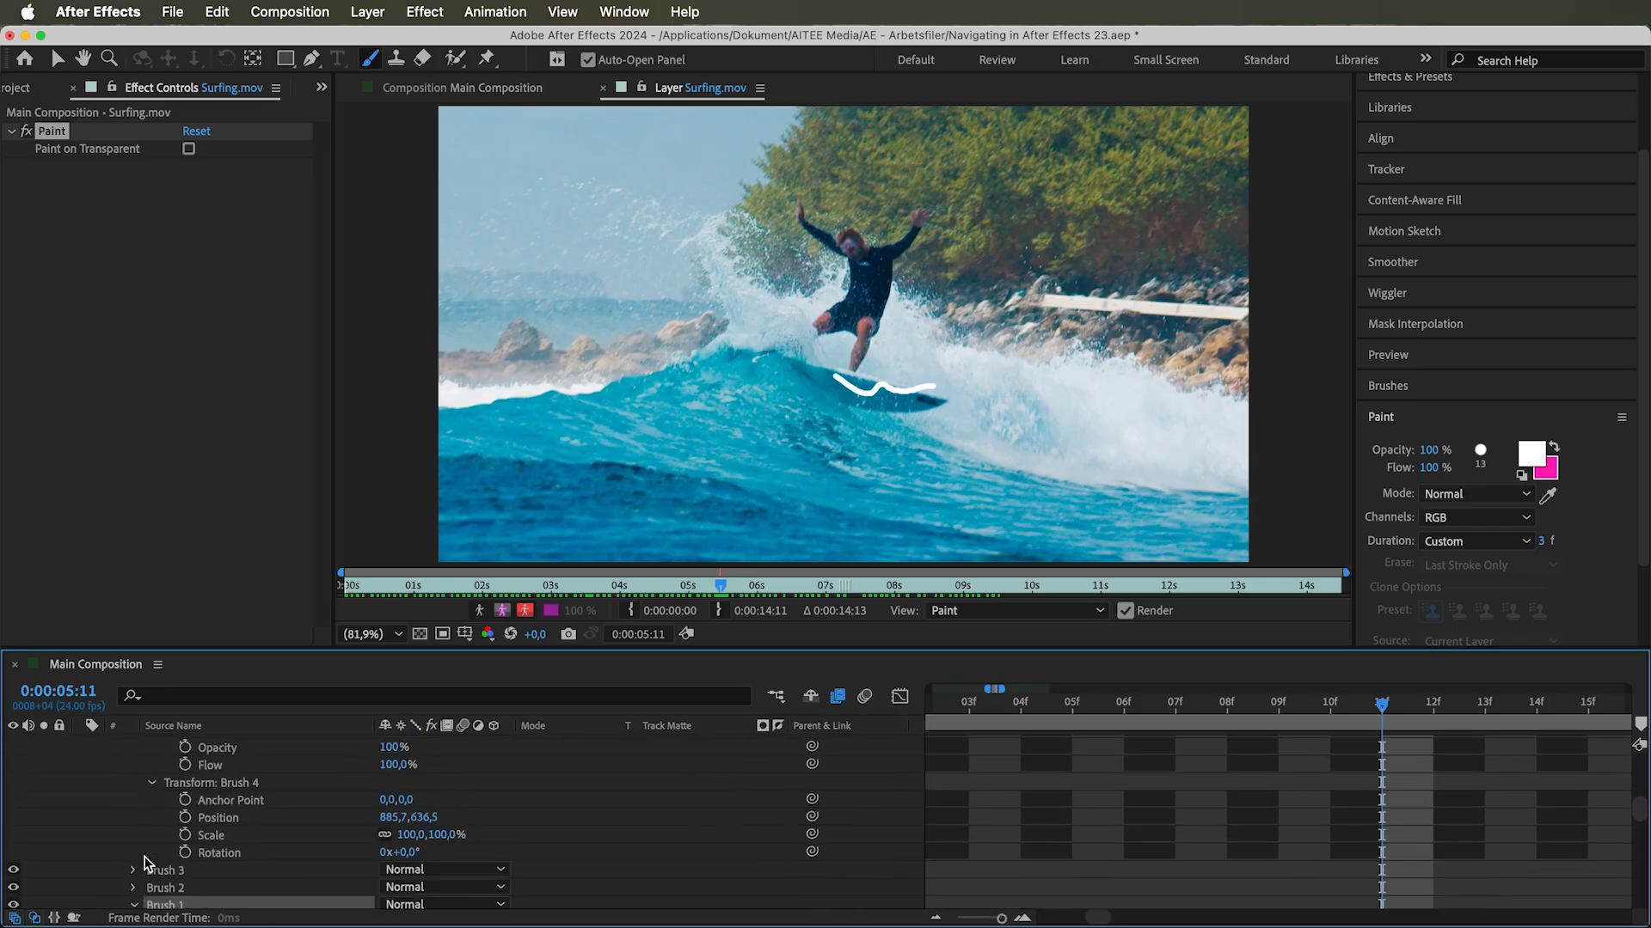
scroll(146, 863, down, 1)
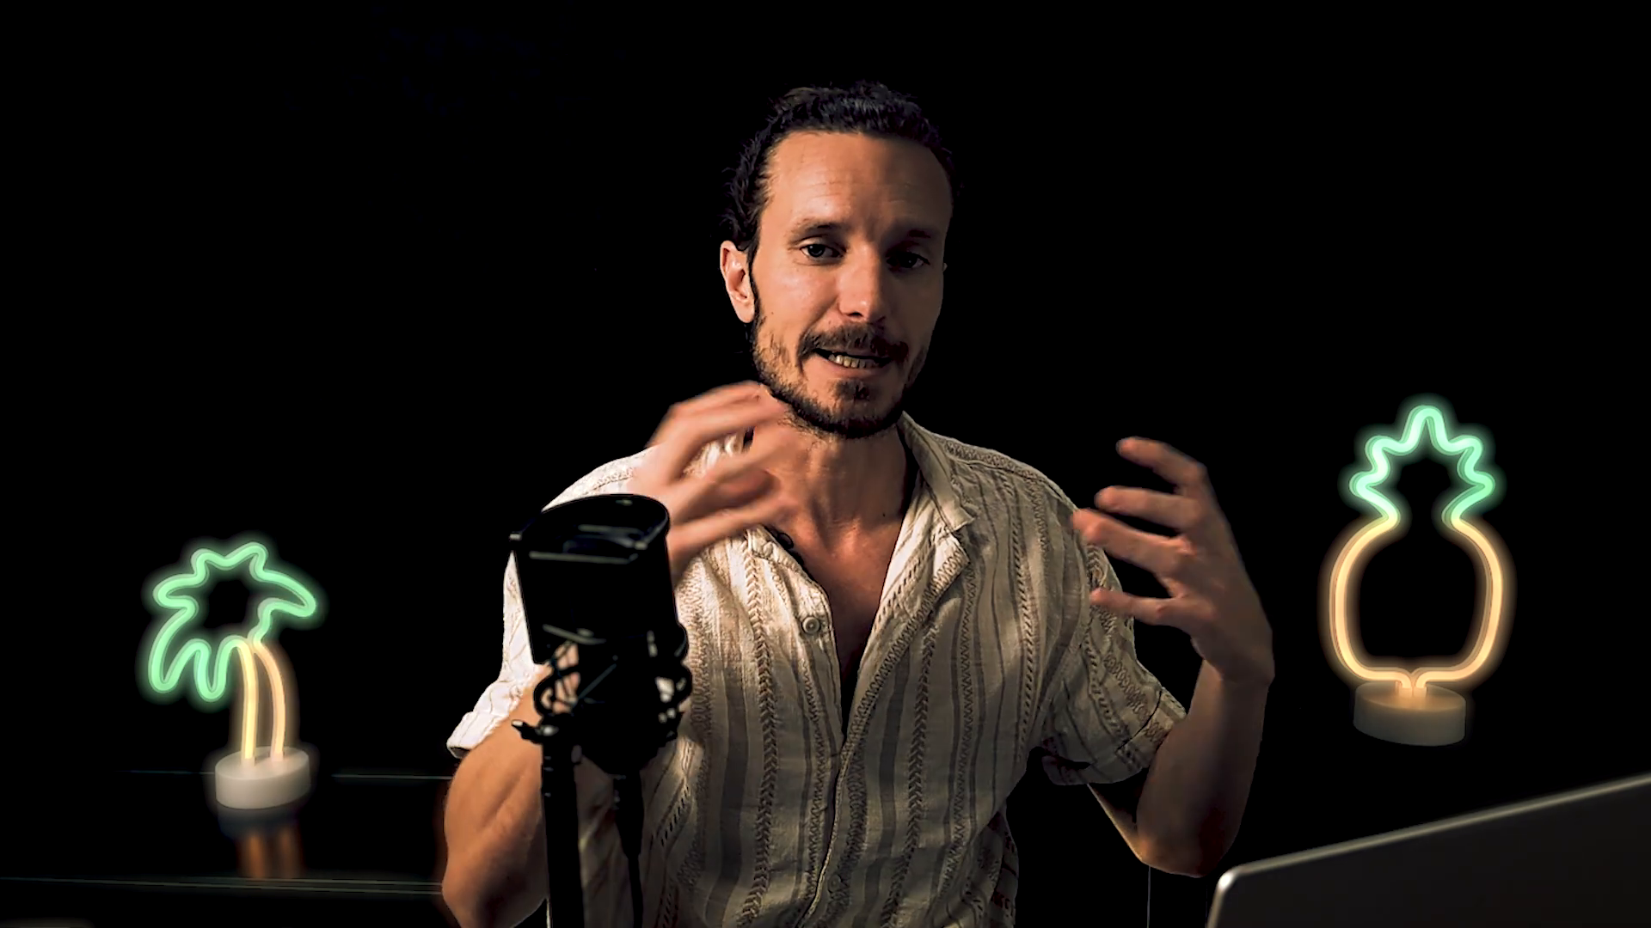
Paint white strokes along the wave crest, along the horizon and beneath the surfer at 0:00:00:00
drag(380, 301, 669, 248)
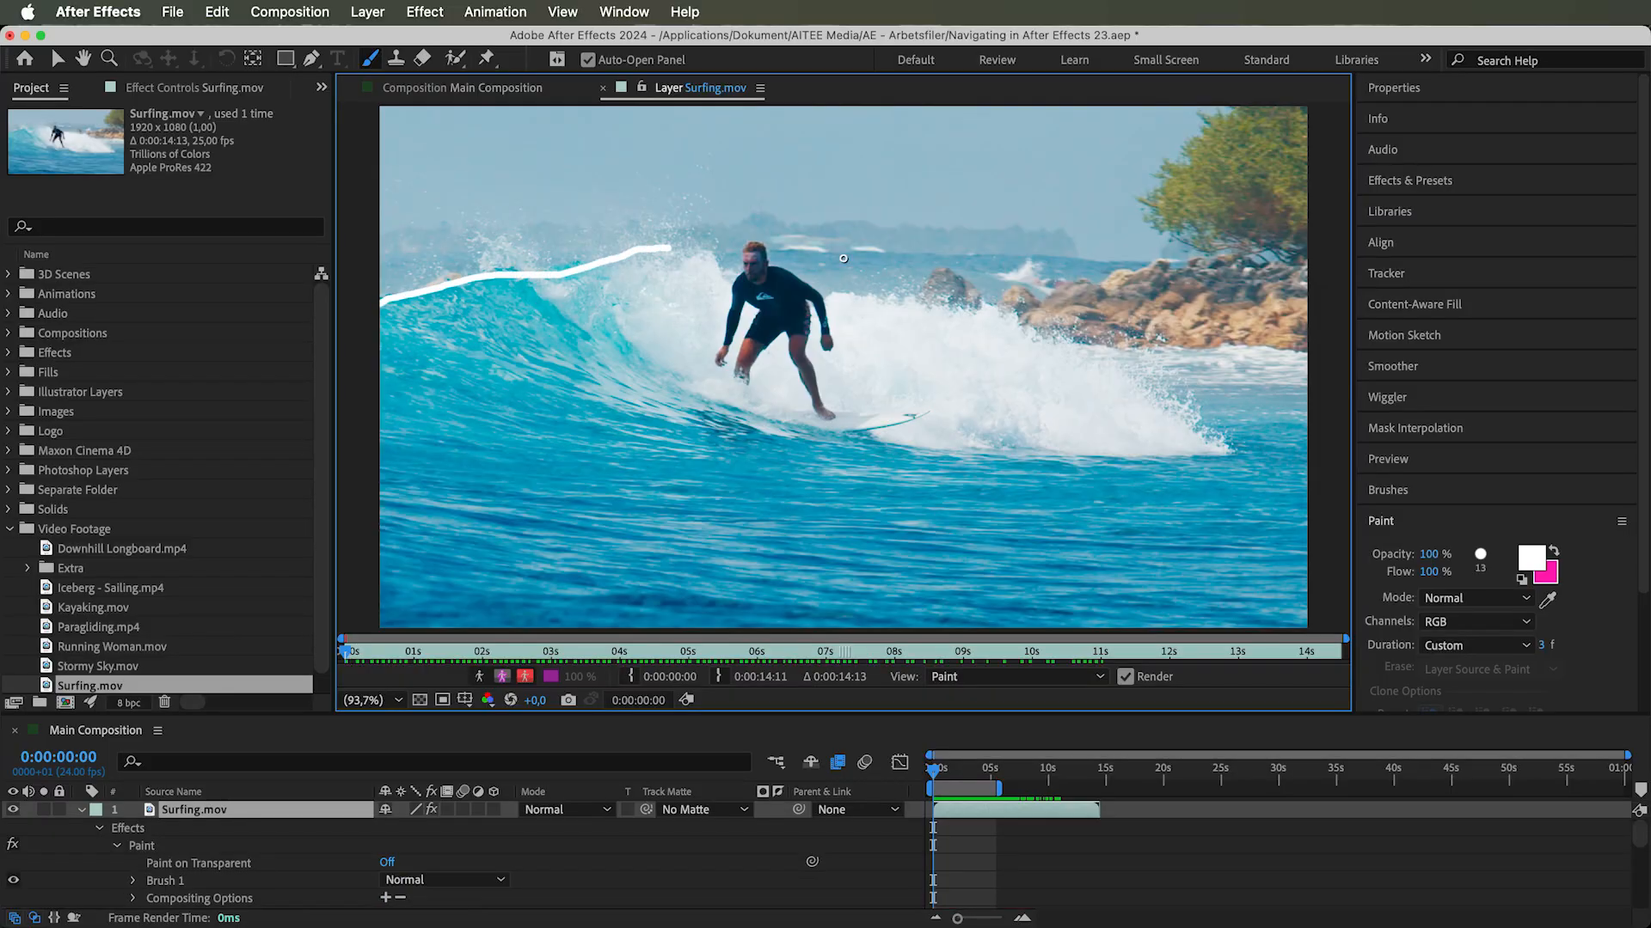
drag(812, 251, 1137, 250)
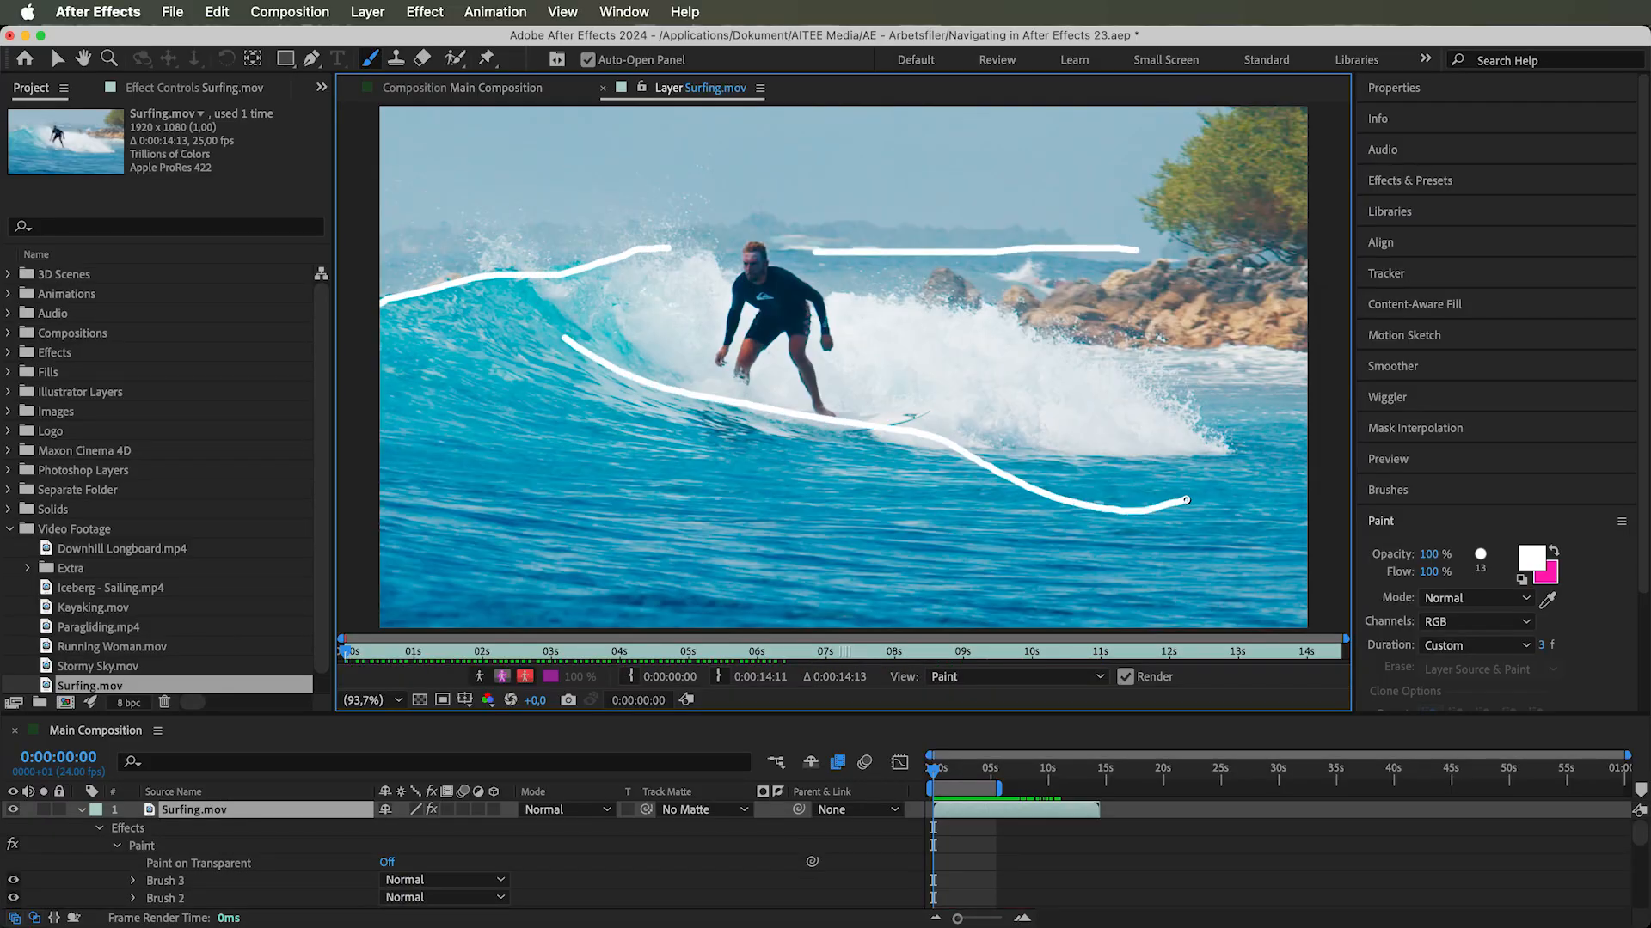
click(937, 776)
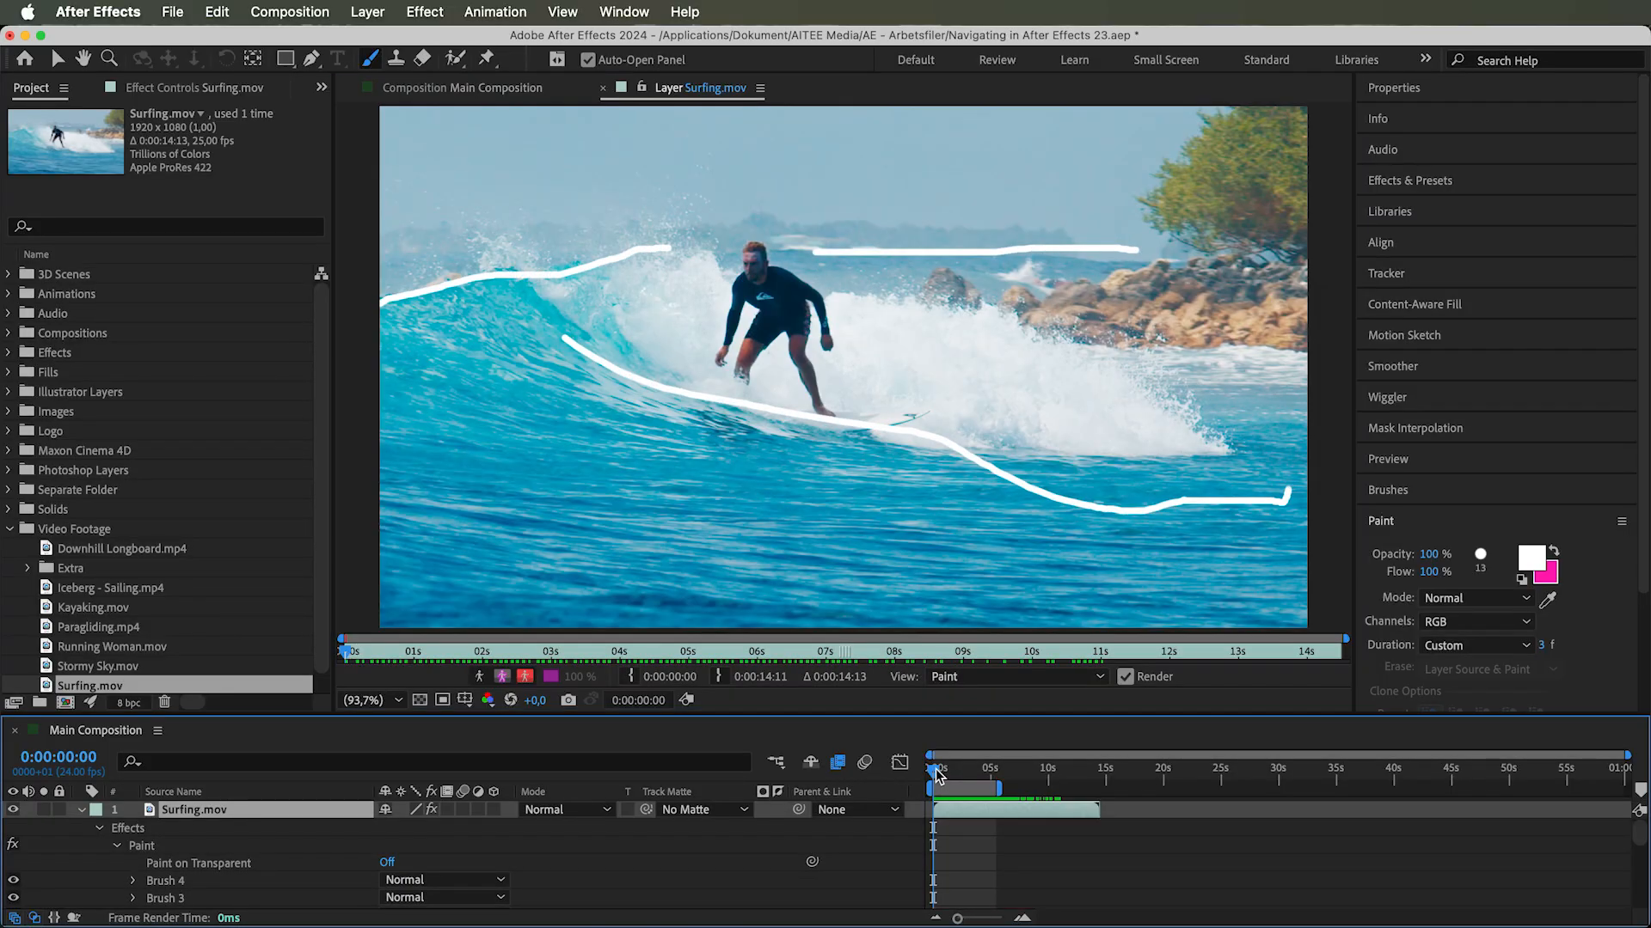
Paint long wavy white strokes across the wave and water on the following frames, up to 0:00:00:17
drag(935, 770, 937, 769)
drag(466, 351, 1210, 593)
drag(934, 771, 938, 771)
drag(395, 505, 603, 611)
drag(430, 398, 952, 599)
drag(449, 516, 852, 617)
drag(940, 771, 941, 771)
drag(514, 296, 1281, 499)
drag(466, 458, 1029, 609)
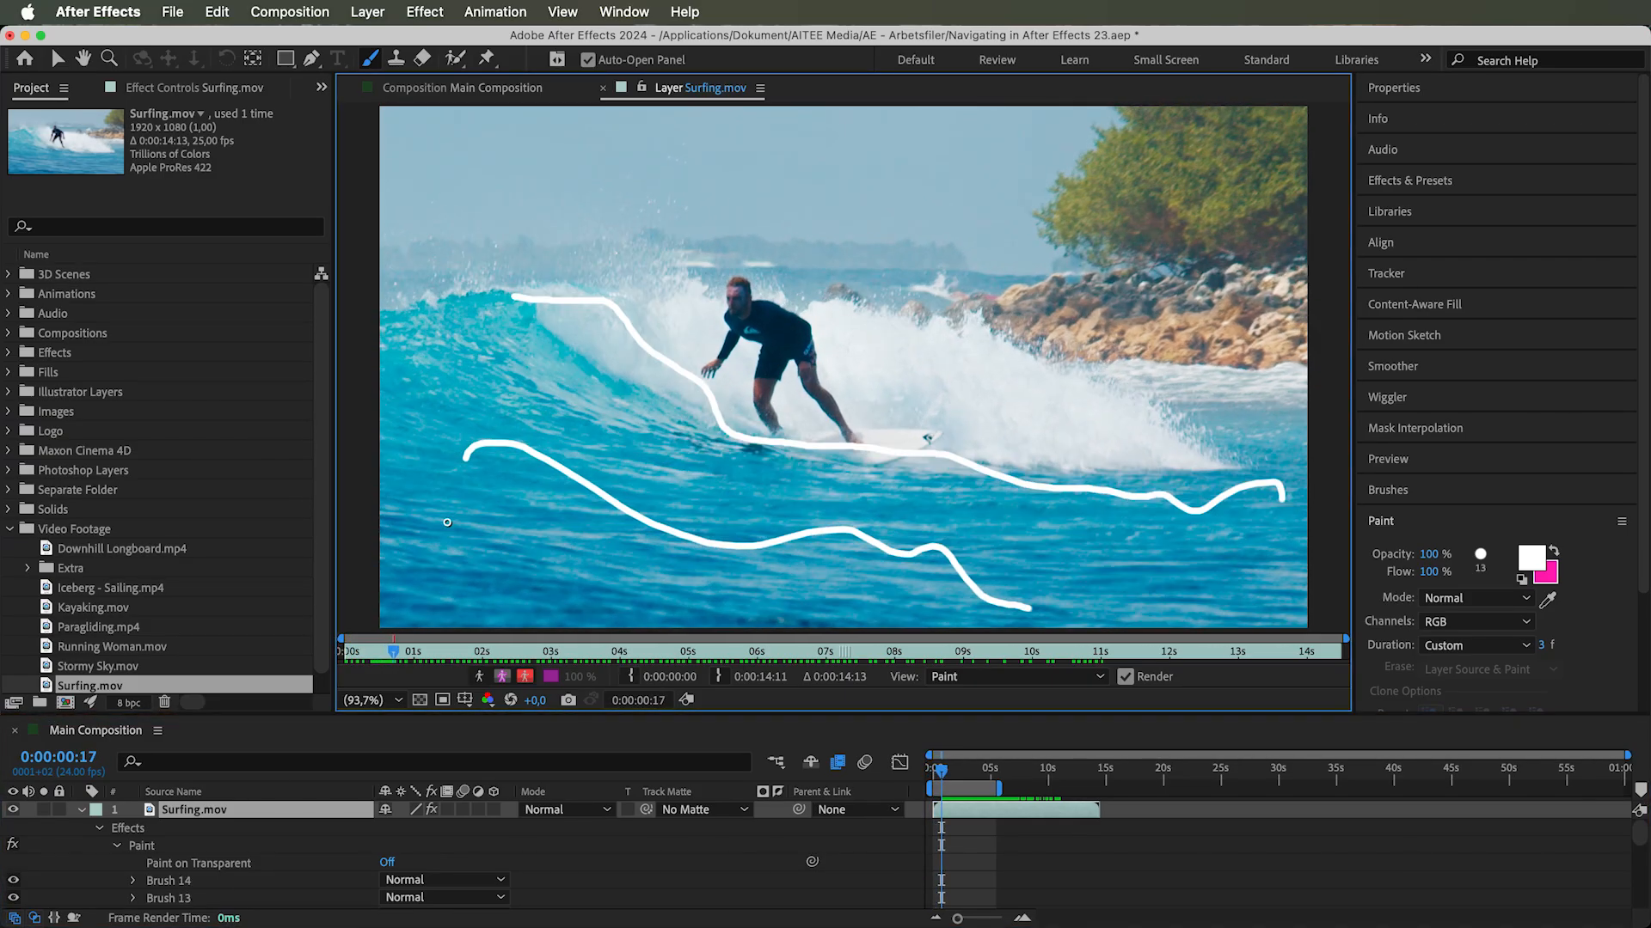
Continue frame by frame with scattered white strokes over the sky and water, ending with looping outlines around the surfer at 0:00:02:01
drag(398, 398, 951, 601)
drag(704, 245, 714, 243)
drag(825, 211, 829, 215)
drag(902, 163, 963, 132)
drag(1101, 119, 1095, 129)
drag(1235, 116, 1225, 120)
mouse_move(533, 352)
mouse_down()
mouse_move(1072, 489)
mouse_move(535, 353)
mouse_up()
drag(442, 324, 398, 368)
drag(387, 571, 460, 619)
mouse_move(382, 250)
mouse_down()
mouse_move(884, 498)
mouse_move(911, 495)
mouse_move(851, 539)
mouse_up()
drag(761, 509, 755, 531)
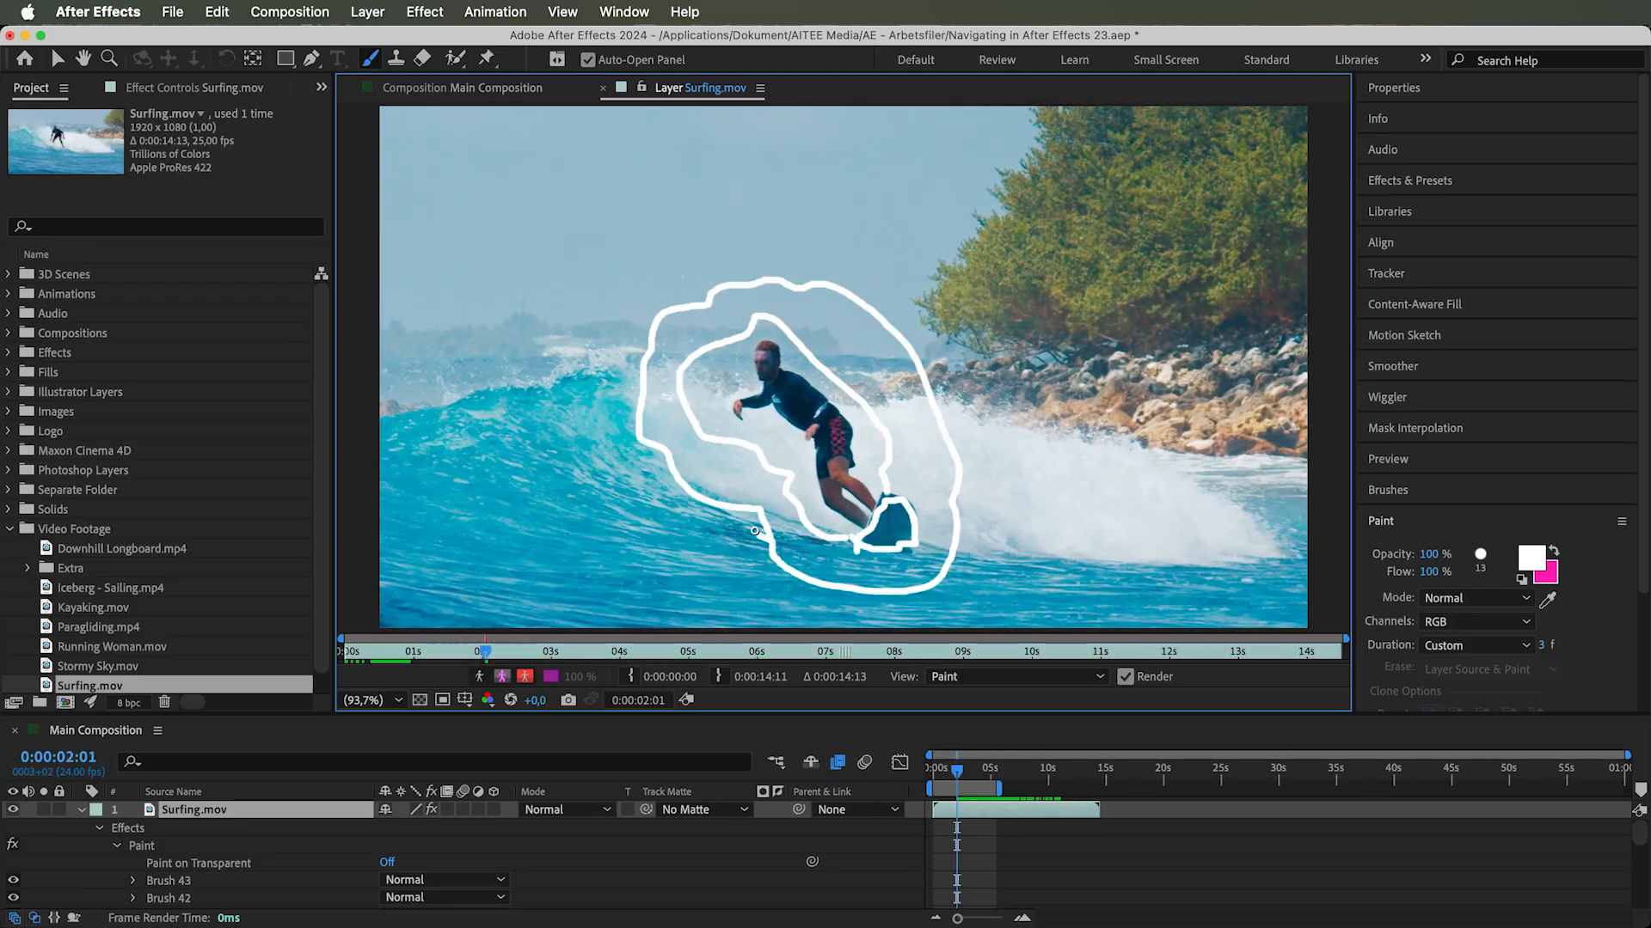
Continue frame by frame with short white strokes scattered over the sky, water and frame edges, up to 0:00:02:07
drag(773, 234, 900, 161)
drag(1047, 505, 1149, 516)
drag(547, 227, 510, 109)
drag(817, 596, 864, 627)
drag(606, 126, 648, 108)
drag(929, 125, 942, 108)
drag(1224, 450, 1306, 476)
drag(398, 453, 380, 442)
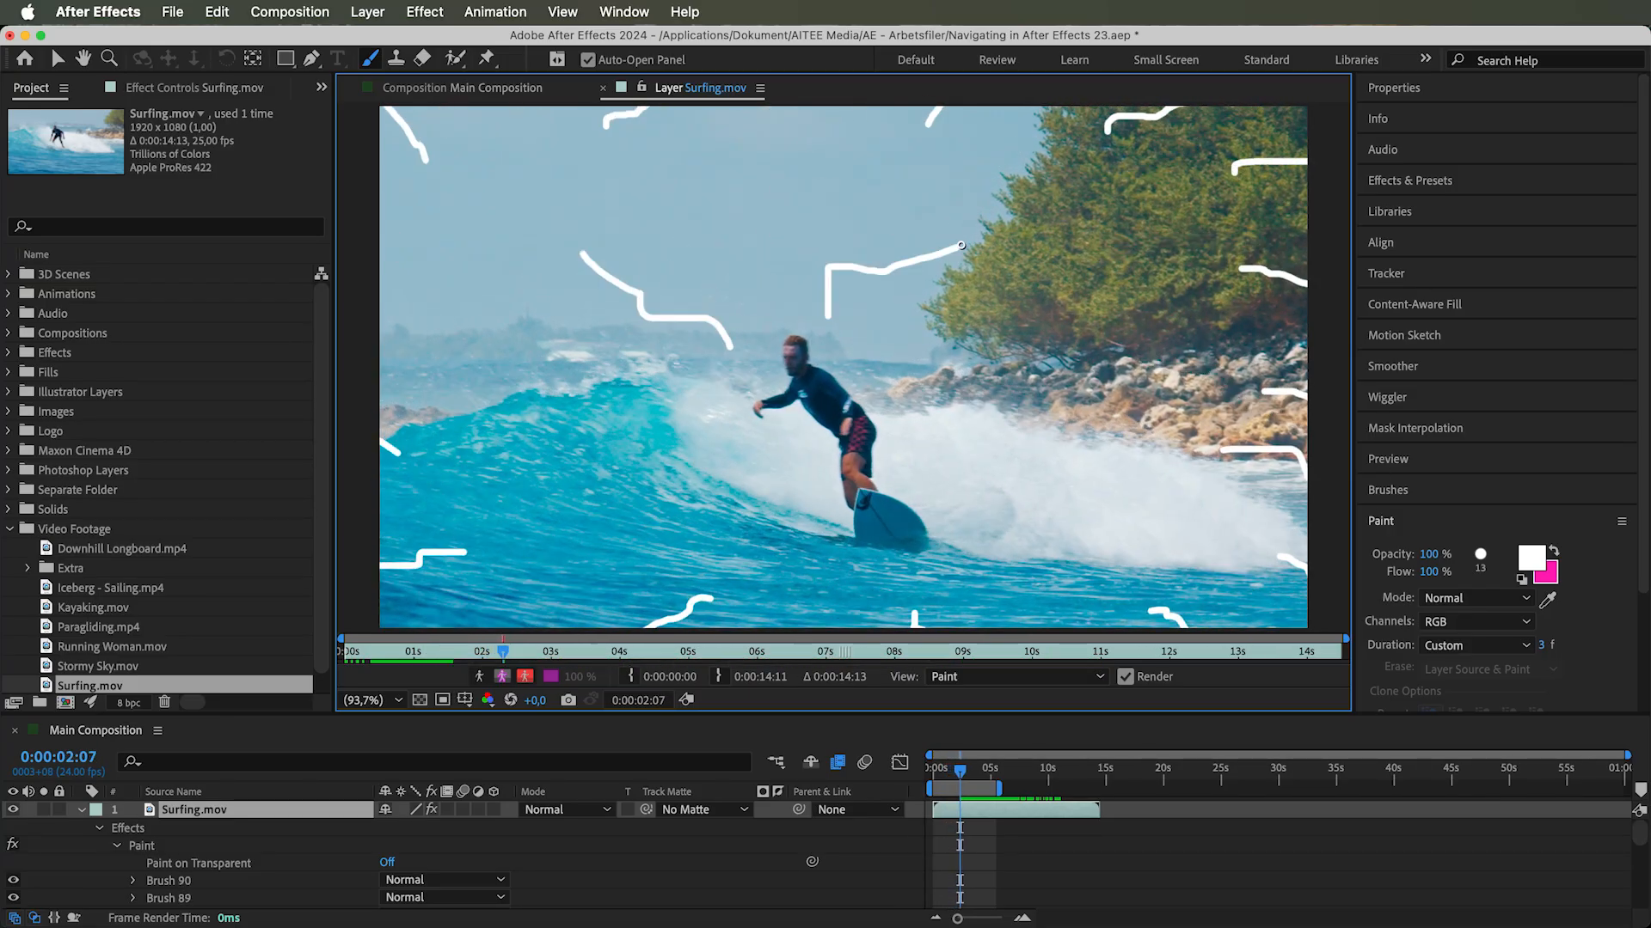
Paint white outlines around and over the surfer, with short strokes near the frame edges, up to 0:00:02:12
drag(838, 296, 933, 260)
drag(1014, 311, 1279, 271)
drag(1044, 194, 1182, 142)
drag(602, 228, 644, 124)
drag(838, 512, 842, 520)
drag(756, 418, 766, 419)
drag(710, 349, 716, 344)
drag(895, 281, 968, 312)
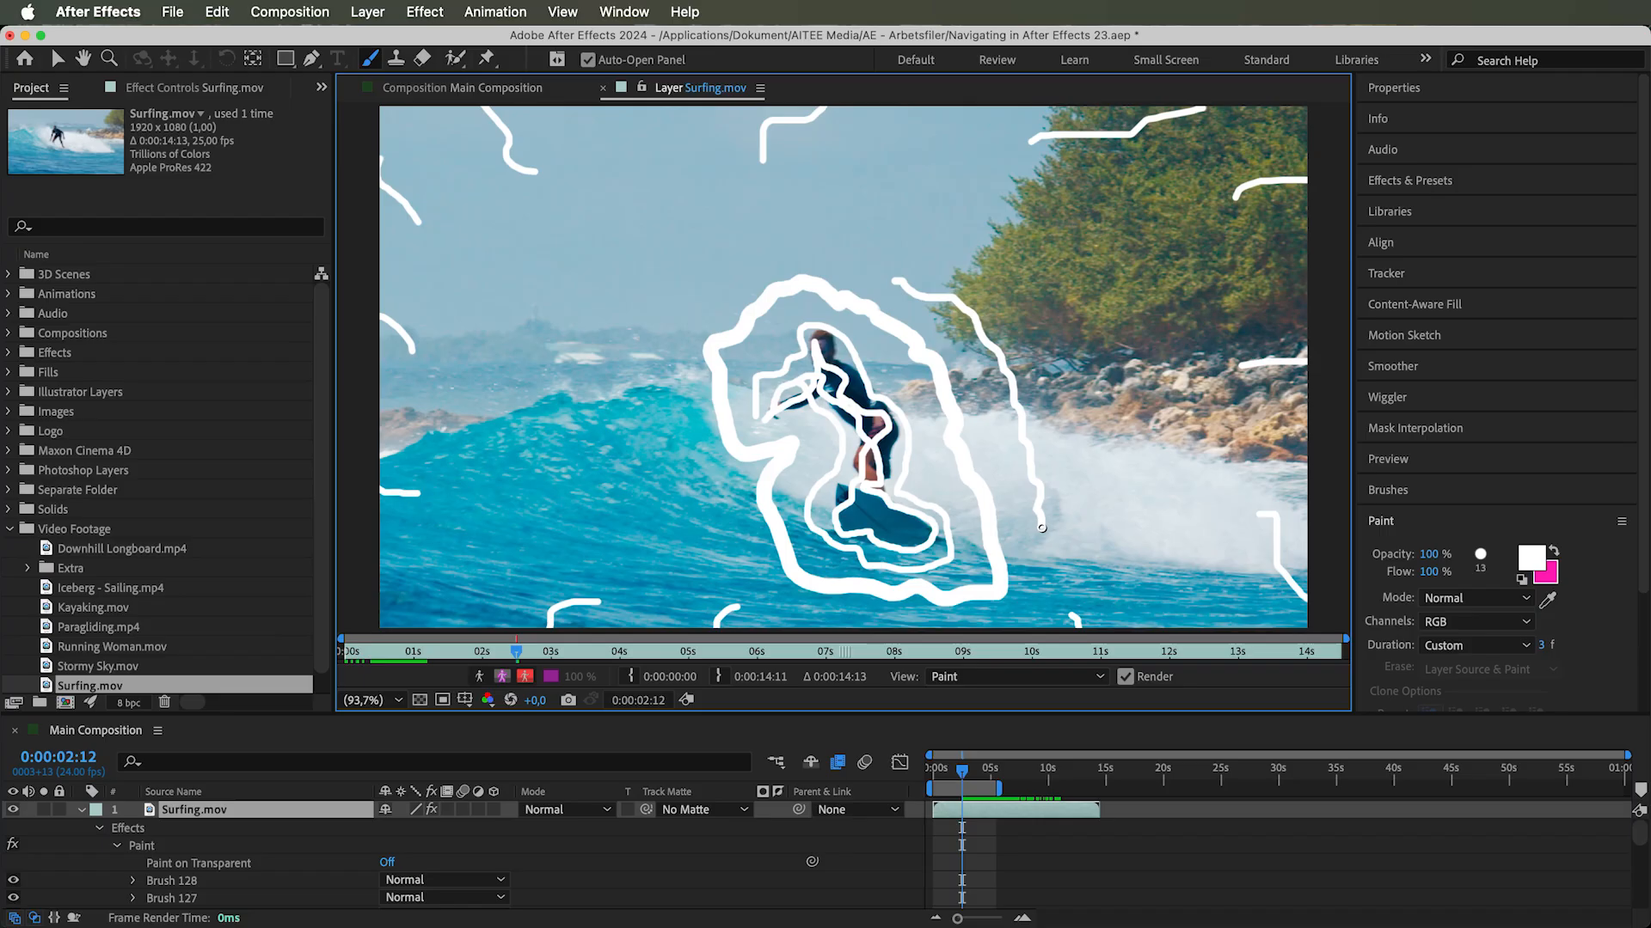
Advance frame by frame and paint large curved white strokes expanding from the surfer to the frame edges, up to 0:00:02:18
key(super+Right)
key(super+Right)
drag(908, 203, 716, 184)
key(super+Right)
mouse_move(548, 288)
mouse_down()
mouse_move(705, 146)
mouse_move(516, 284)
mouse_up()
key(super+Right)
key(super+Right)
key(super+Right)
drag(591, 627, 632, 108)
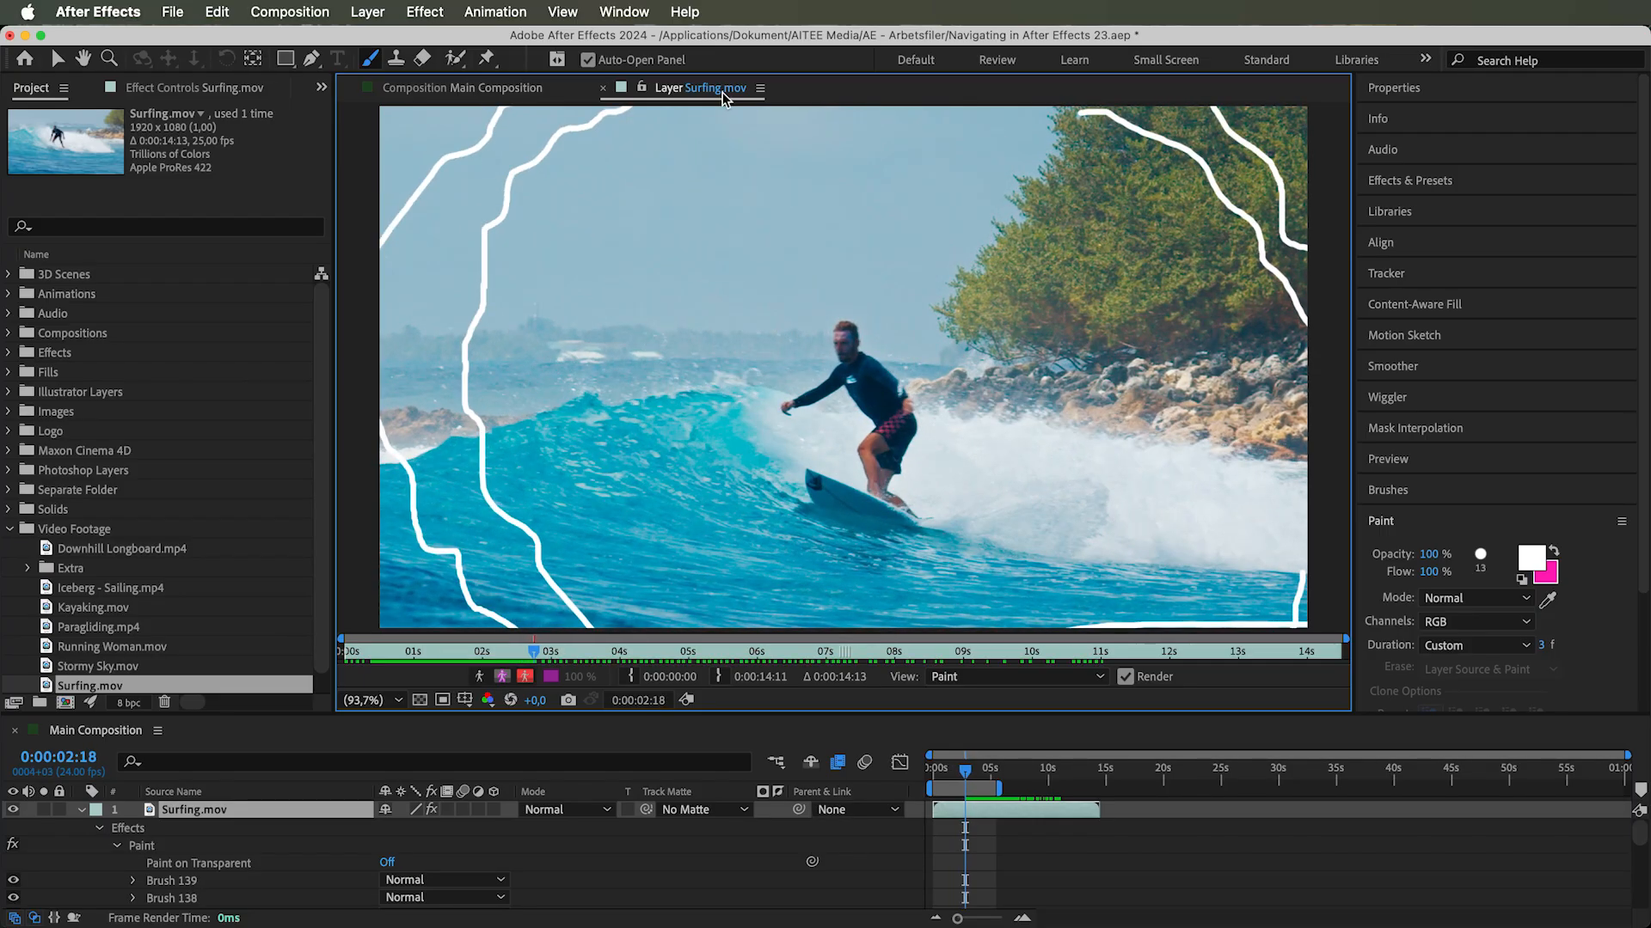
Paint wavy white strokes along the wave crest and down the wave face on the following frames, up to 0:00:03:22
drag(589, 402, 1227, 606)
key(super+Right)
key(super+Right)
drag(653, 380, 1238, 535)
key(super+Right)
key(super+Right)
drag(557, 419, 875, 627)
drag(654, 402, 1039, 627)
drag(664, 382, 1217, 627)
drag(867, 400, 1271, 540)
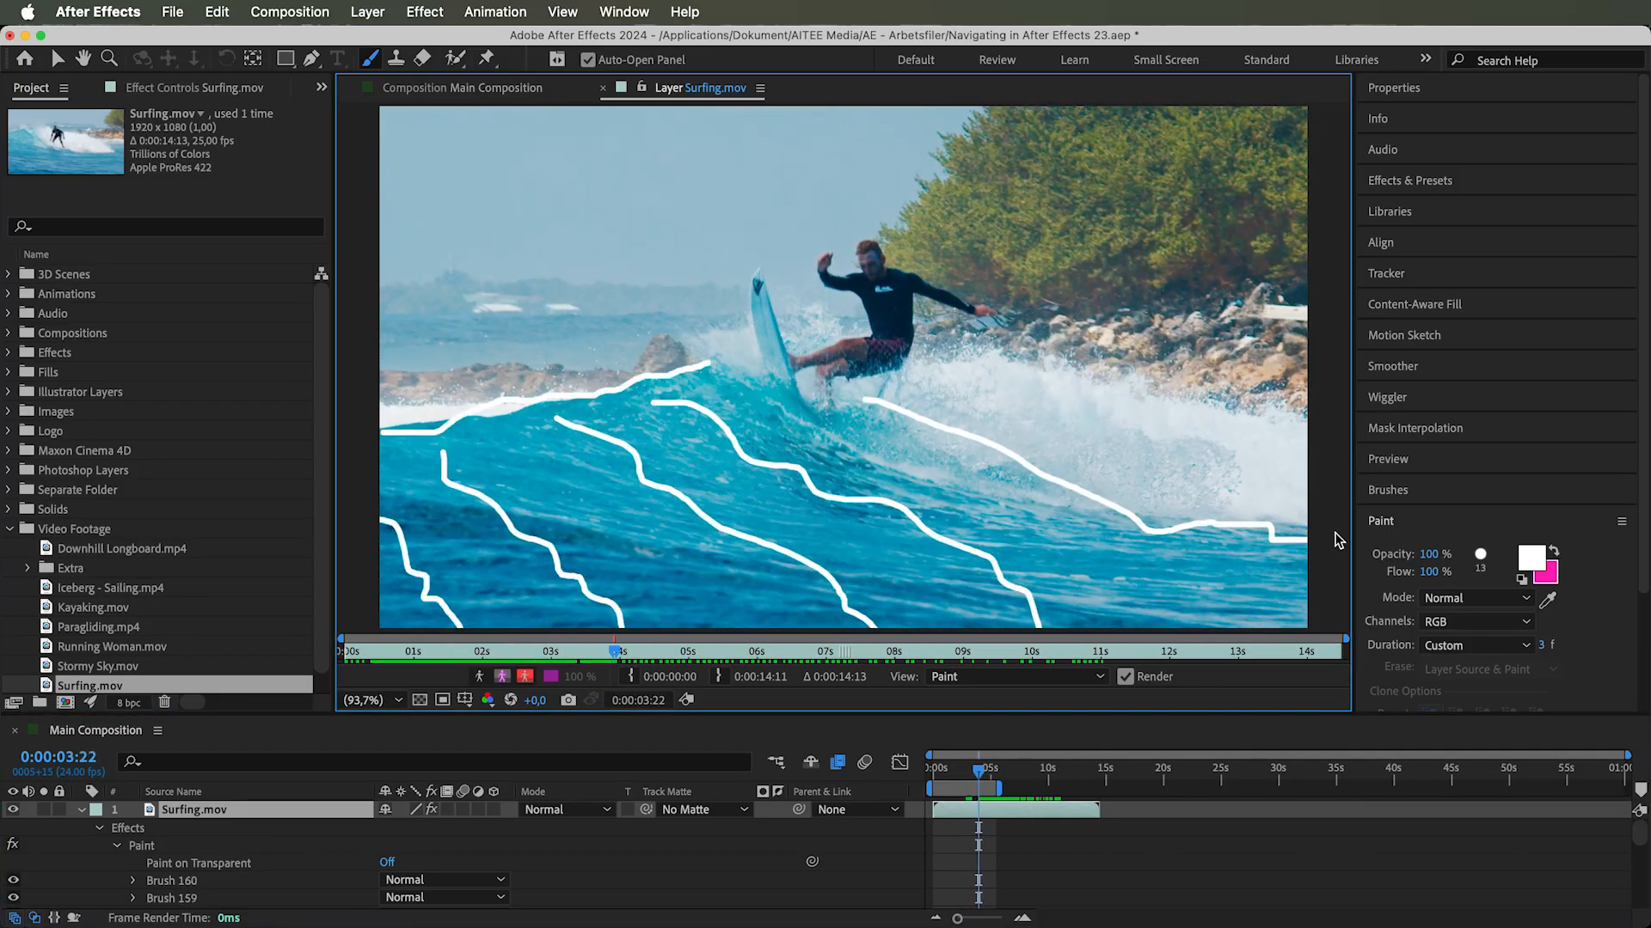
Step through the next frames and add short white strokes around the surfer in the sky and the water
key(super+Right)
key(super+Right)
drag(751, 284, 864, 271)
key(super+Right)
key(super+Right)
drag(1036, 330, 1149, 351)
key(super+Right)
drag(547, 219, 652, 262)
key(super+Right)
drag(1080, 559, 1231, 644)
key(super+Right)
mouse_move(782, 258)
mouse_down()
mouse_move(778, 361)
mouse_move(894, 314)
mouse_up()
Continue frame by frame with long white strokes across the wave, along the horizon and over the spray, up to 0:00:05:09
key(super+Right)
key(super+Right)
key(super+Right)
key(super+Right)
key(super+Right)
drag(382, 425, 1294, 526)
key(super+Right)
drag(478, 435, 652, 627)
key(super+Right)
key(super+Right)
key(super+Right)
mouse_move(383, 411)
mouse_down()
mouse_move(778, 327)
mouse_move(881, 284)
mouse_up()
key(super+Right)
key(super+Right)
key(super+Right)
key(super+Right)
key(super+Right)
key(super+Right)
key(super+Right)
drag(534, 447, 898, 593)
key(super+Right)
key(super+Right)
drag(972, 373, 1305, 455)
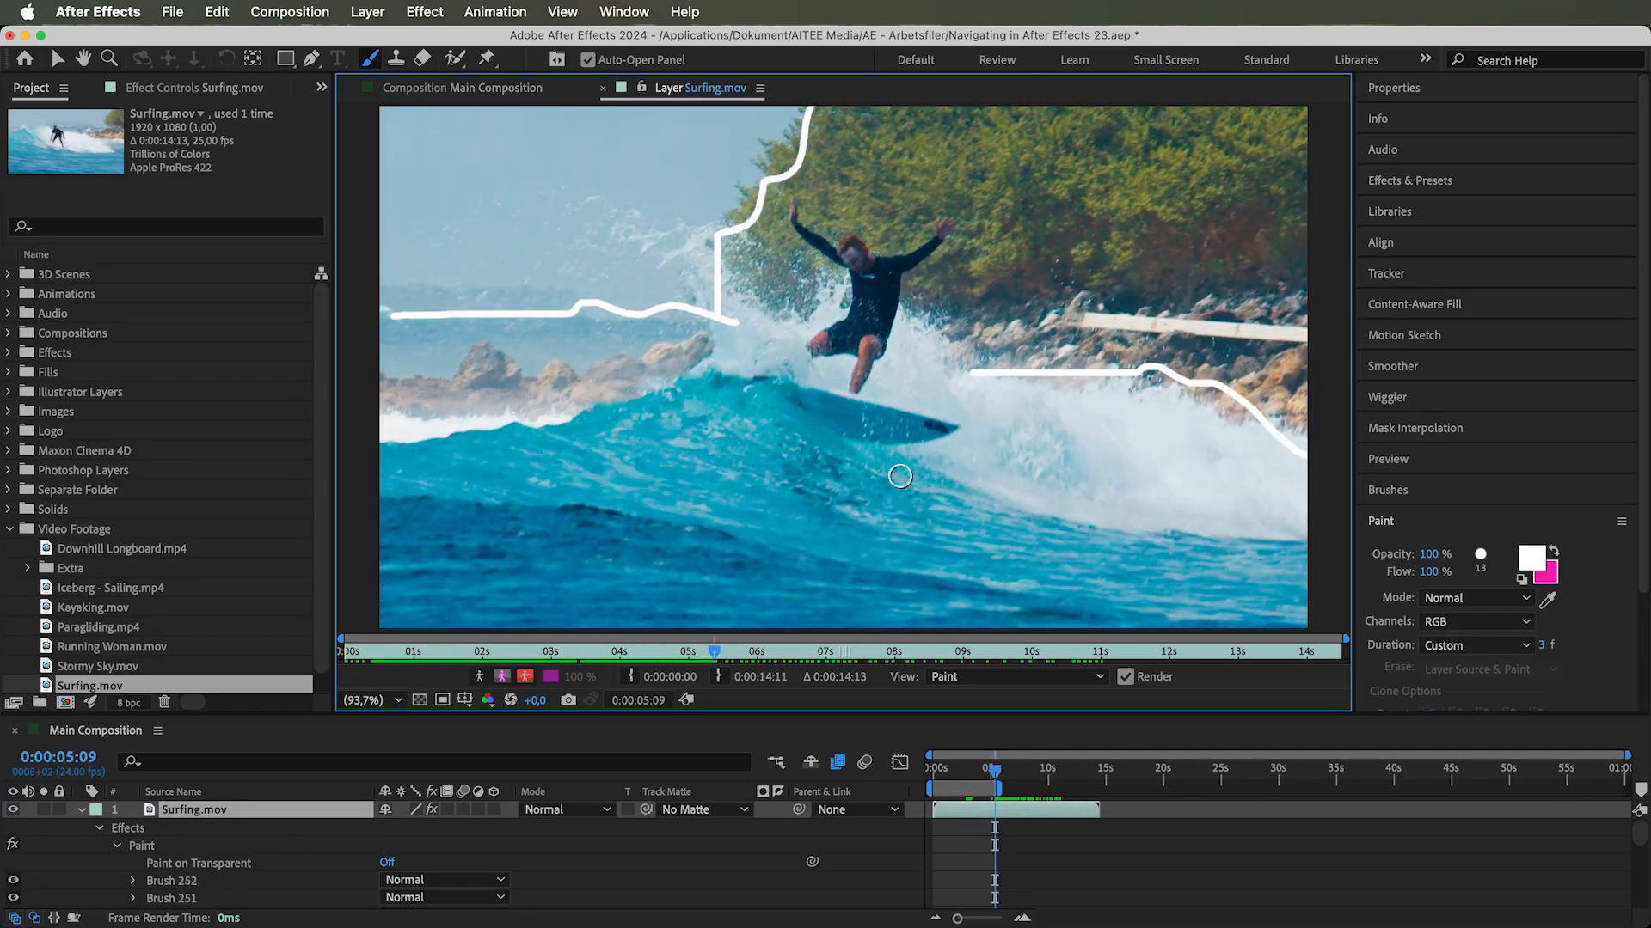
Paint the closing white lines along the horizon, up the tree edge and over the spray, up to 0:00:05:15
key(super+Right)
key(super+Right)
key(super+Right)
drag(391, 324, 766, 320)
drag(714, 316, 838, 110)
key(super+Right)
key(super+Right)
drag(947, 370, 1306, 455)
drag(976, 497, 1306, 540)
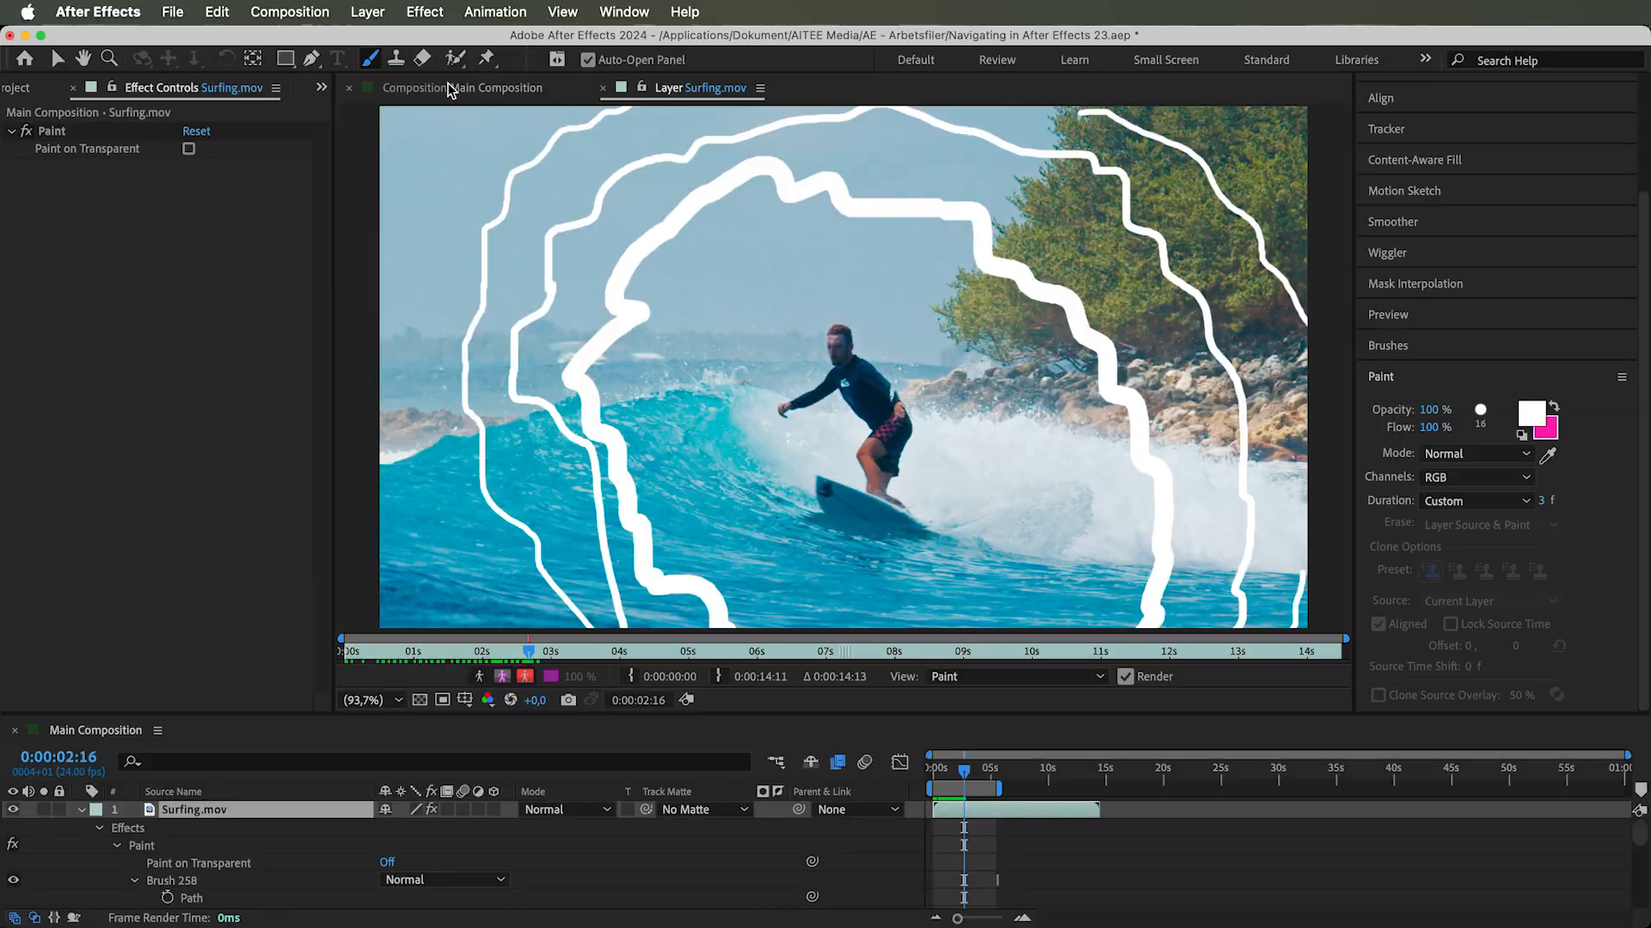
Using the Eraser tool with Erase set to Paint Only, erase across the thick white outline around the surfer at 0:00:02:16
click(424, 59)
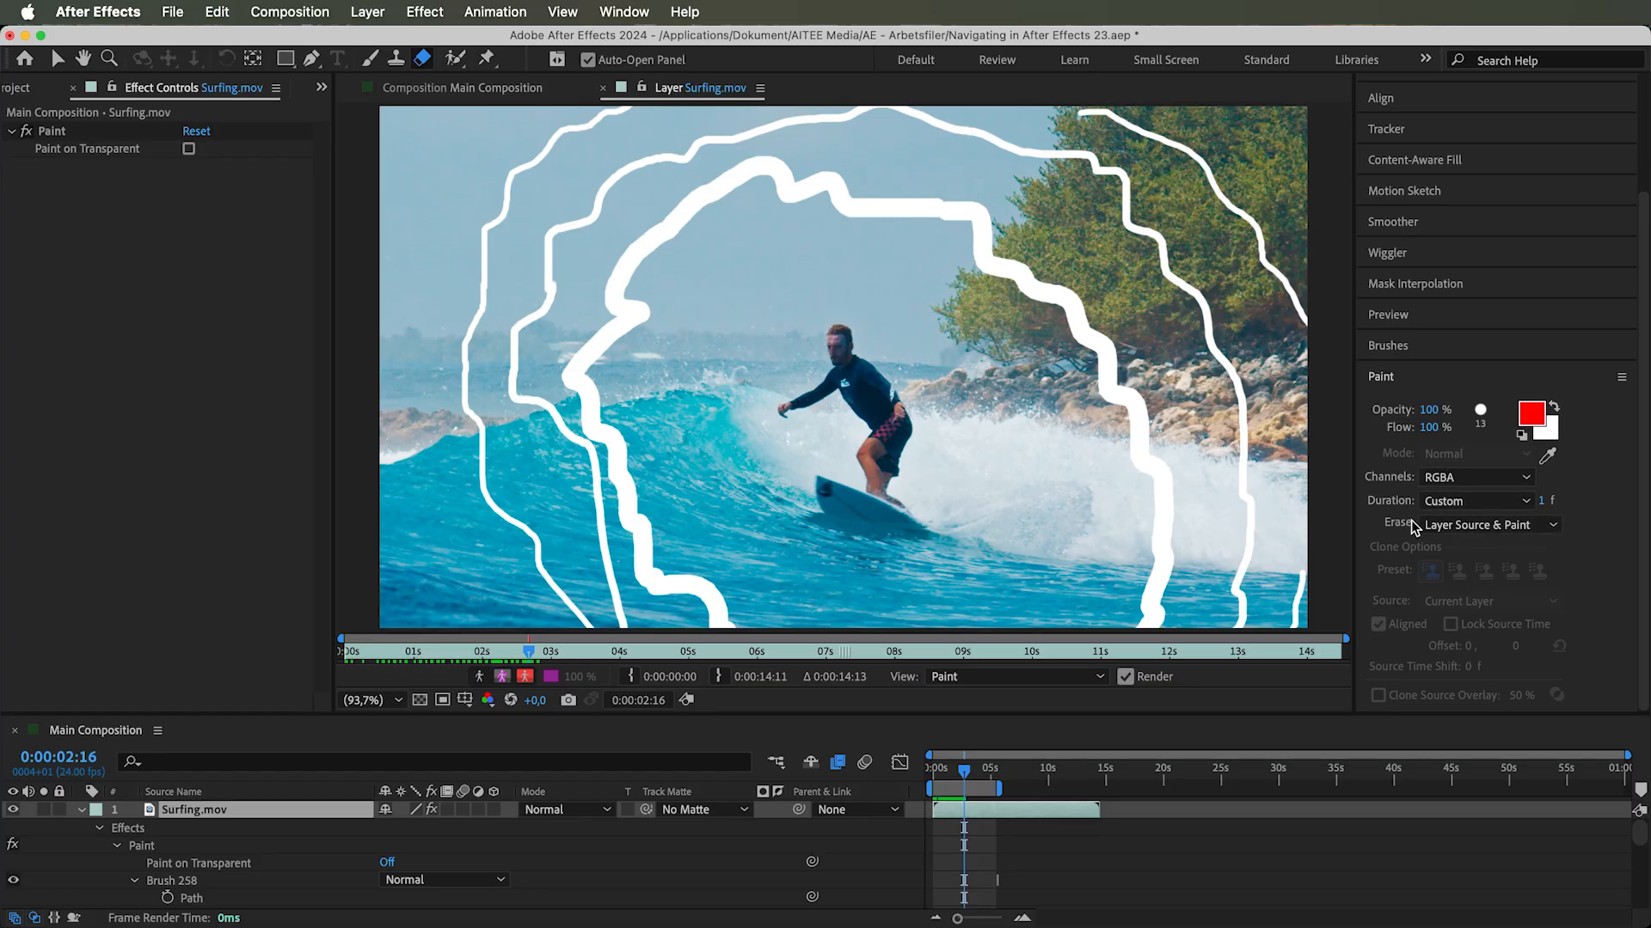
click(1466, 524)
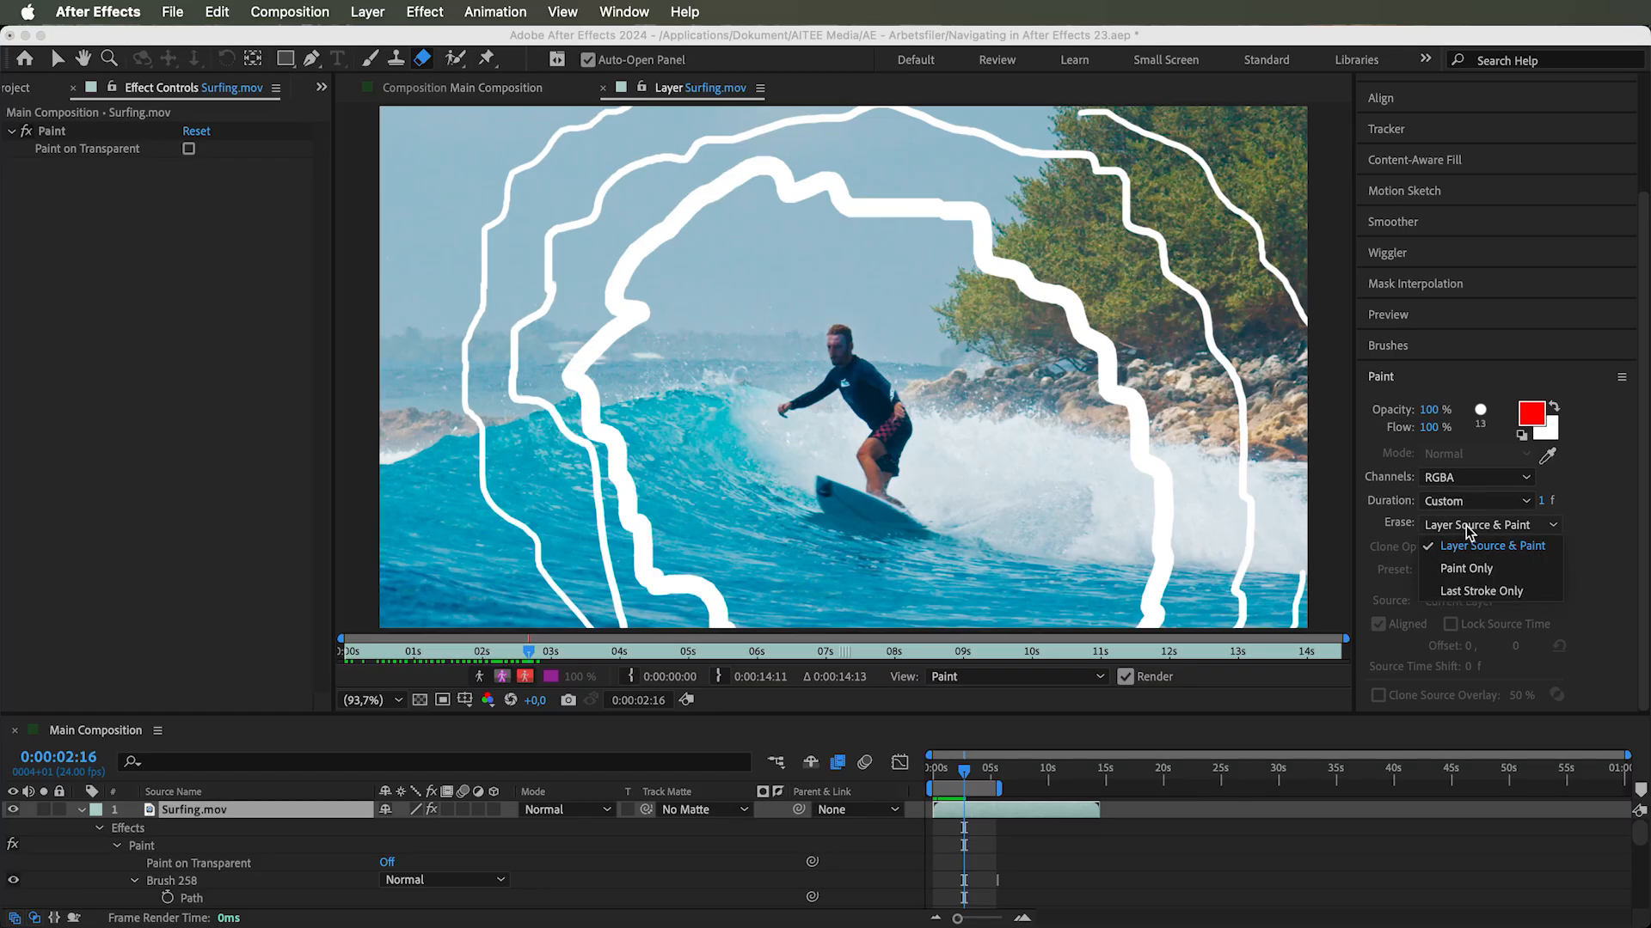
click(1468, 569)
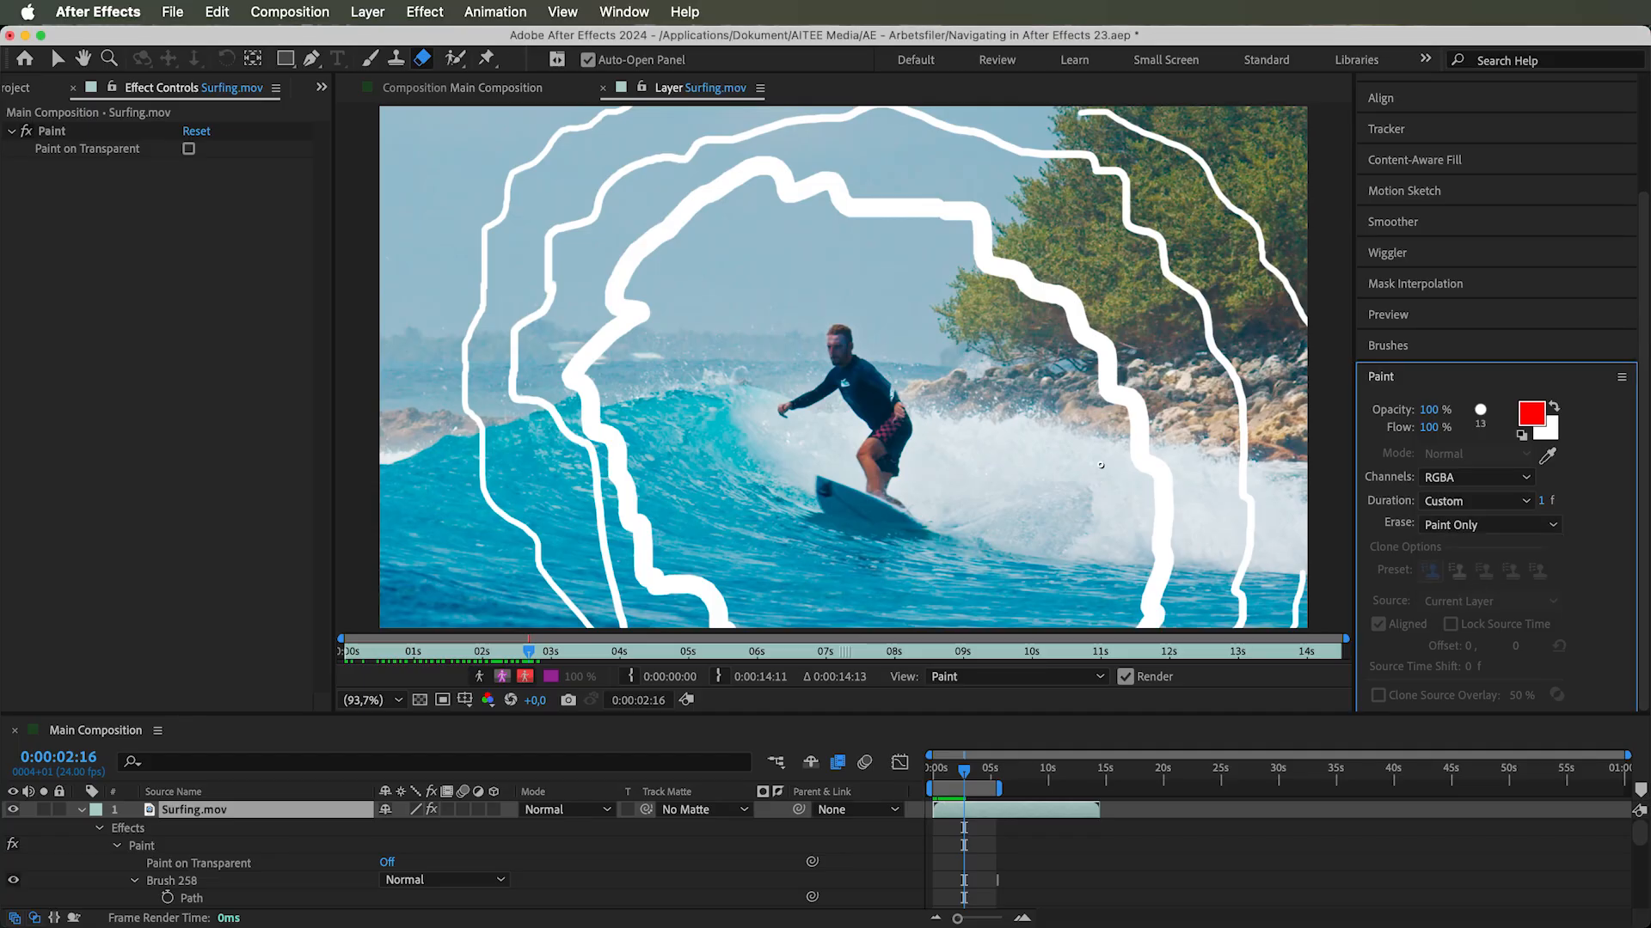
drag(663, 557, 650, 525)
drag(617, 370, 634, 300)
drag(737, 206, 956, 223)
drag(1073, 326, 1134, 441)
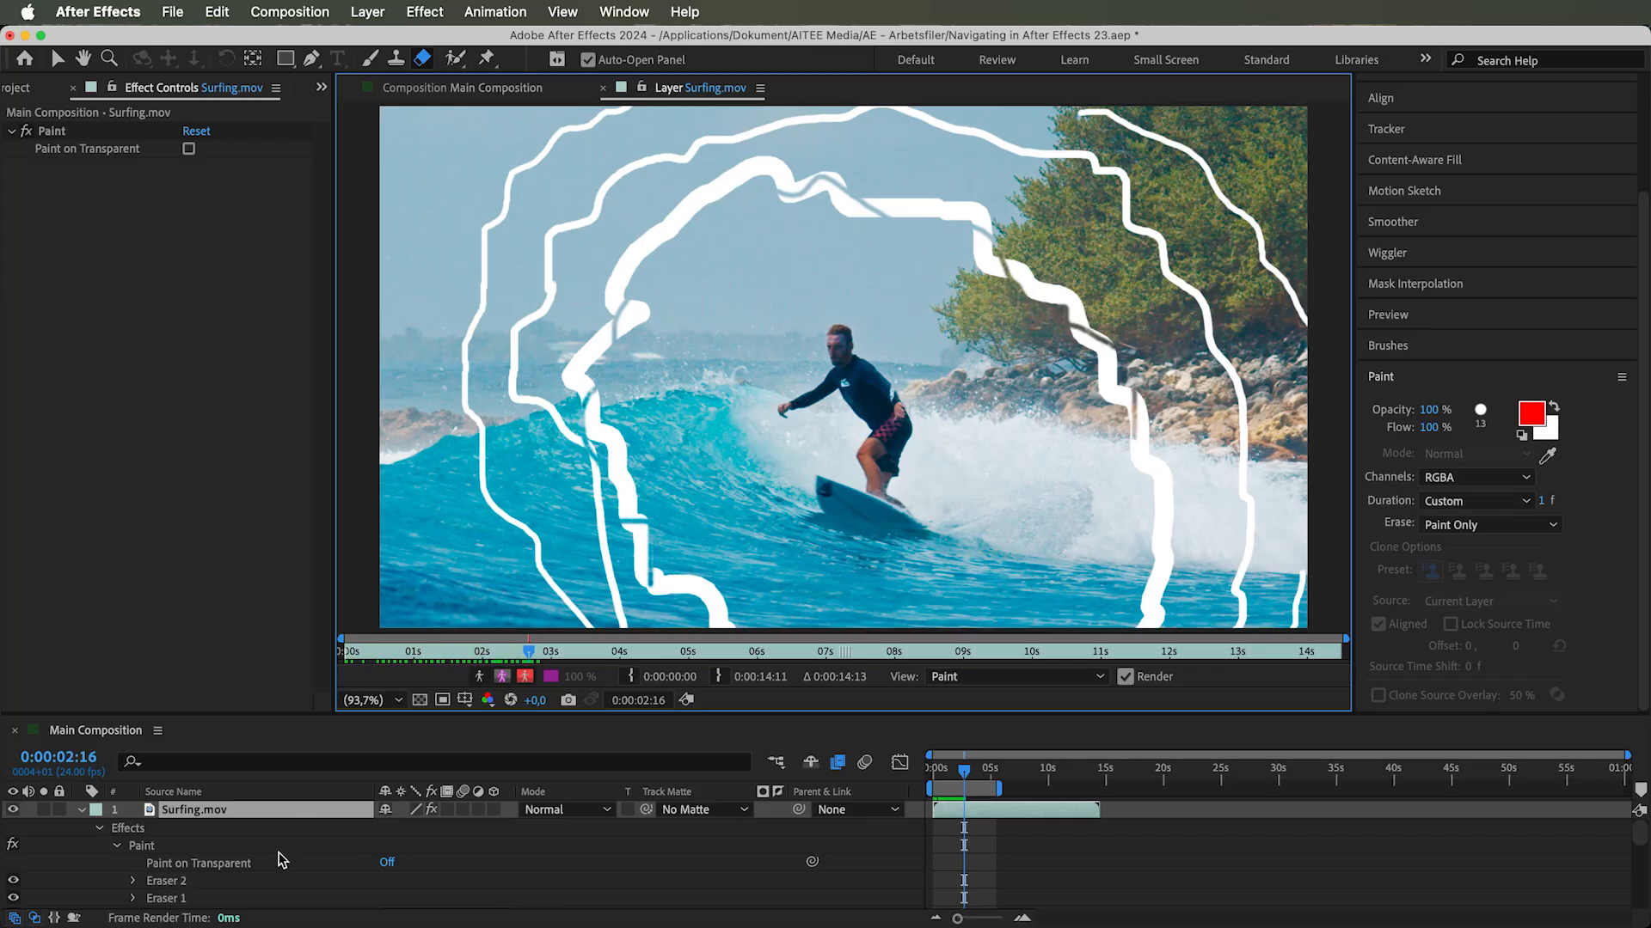
Delete the Eraser 2 and Eraser 1 strokes from the Paint effect
scroll(266, 863, down, 1)
click(182, 877)
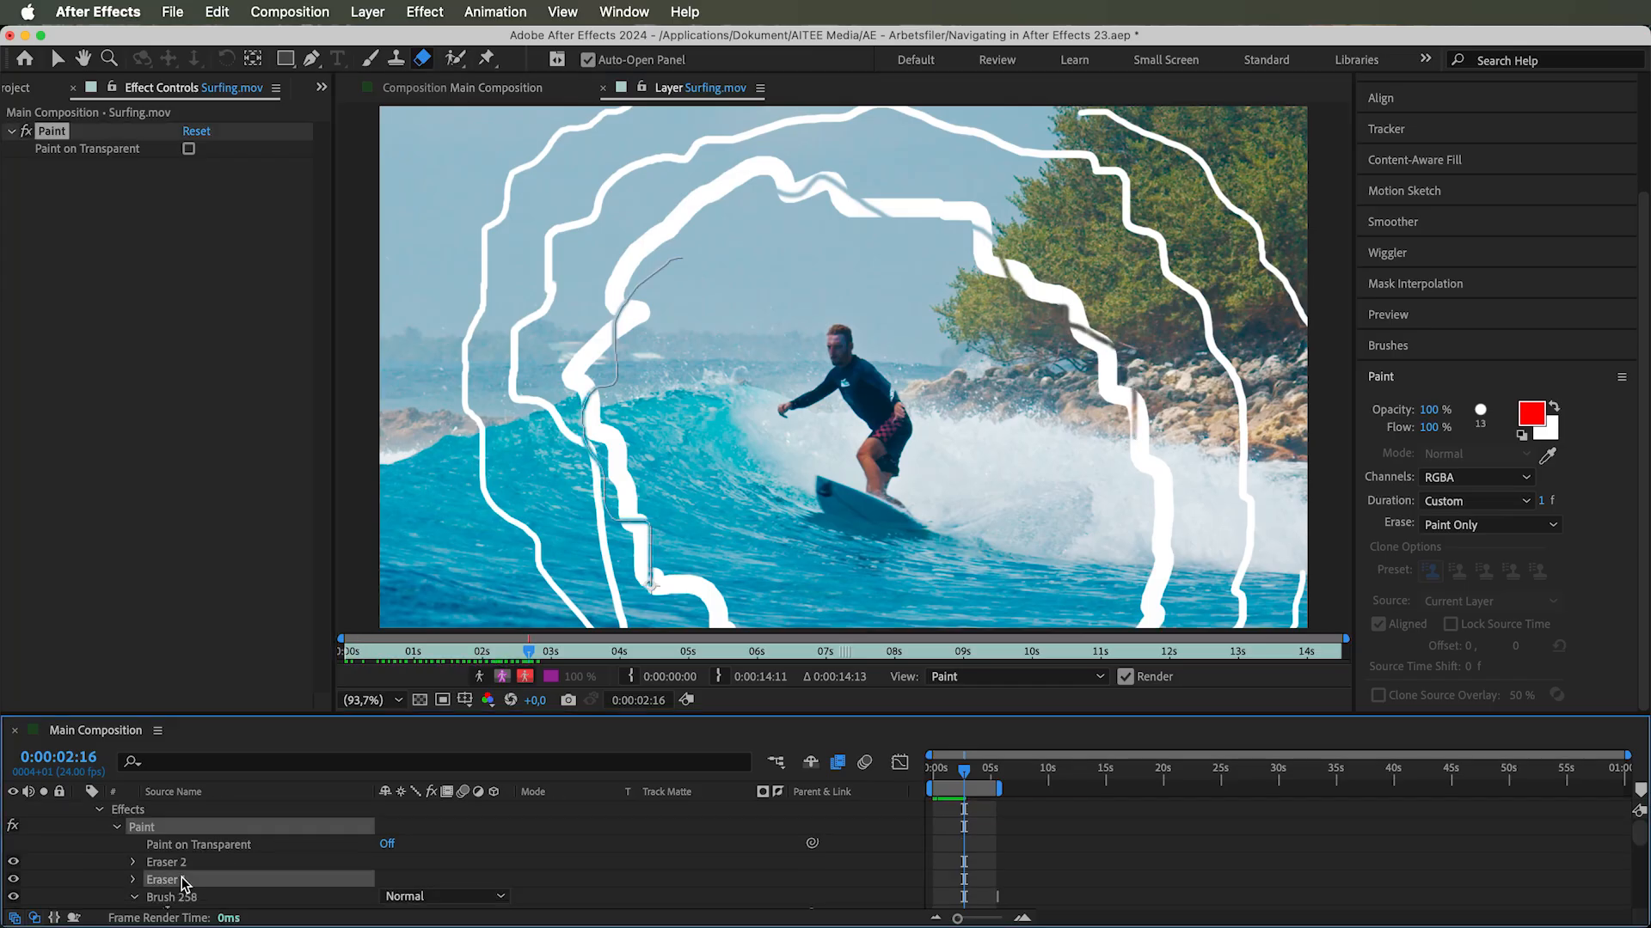
click(183, 860)
scroll(183, 858, down, 1)
key(Delete)
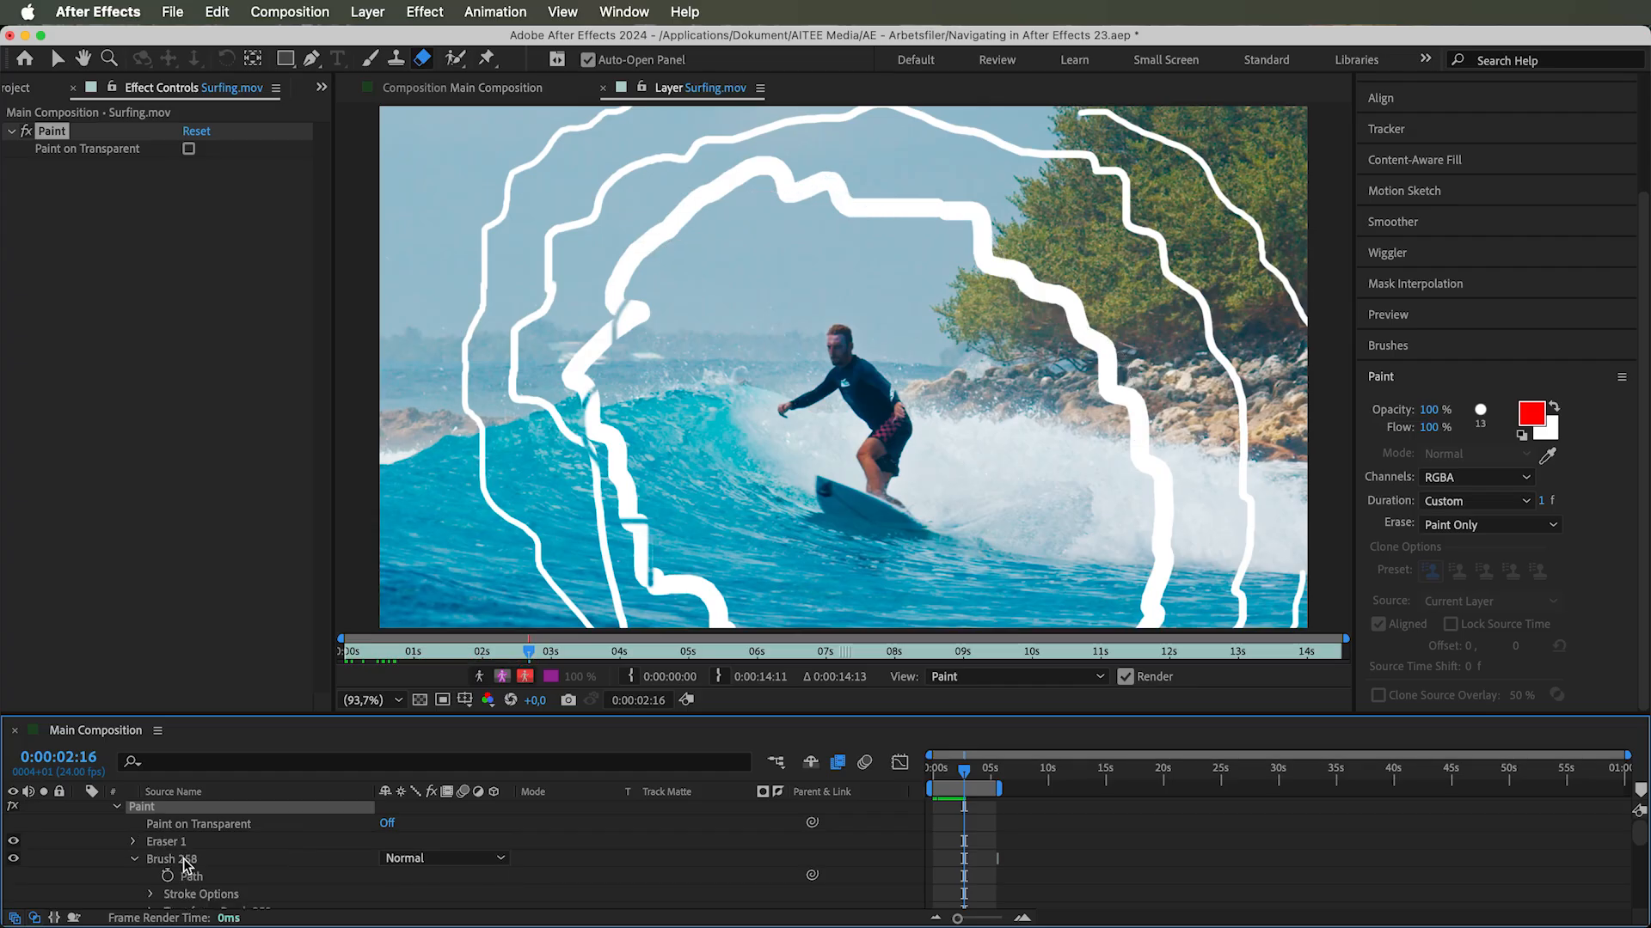
click(183, 843)
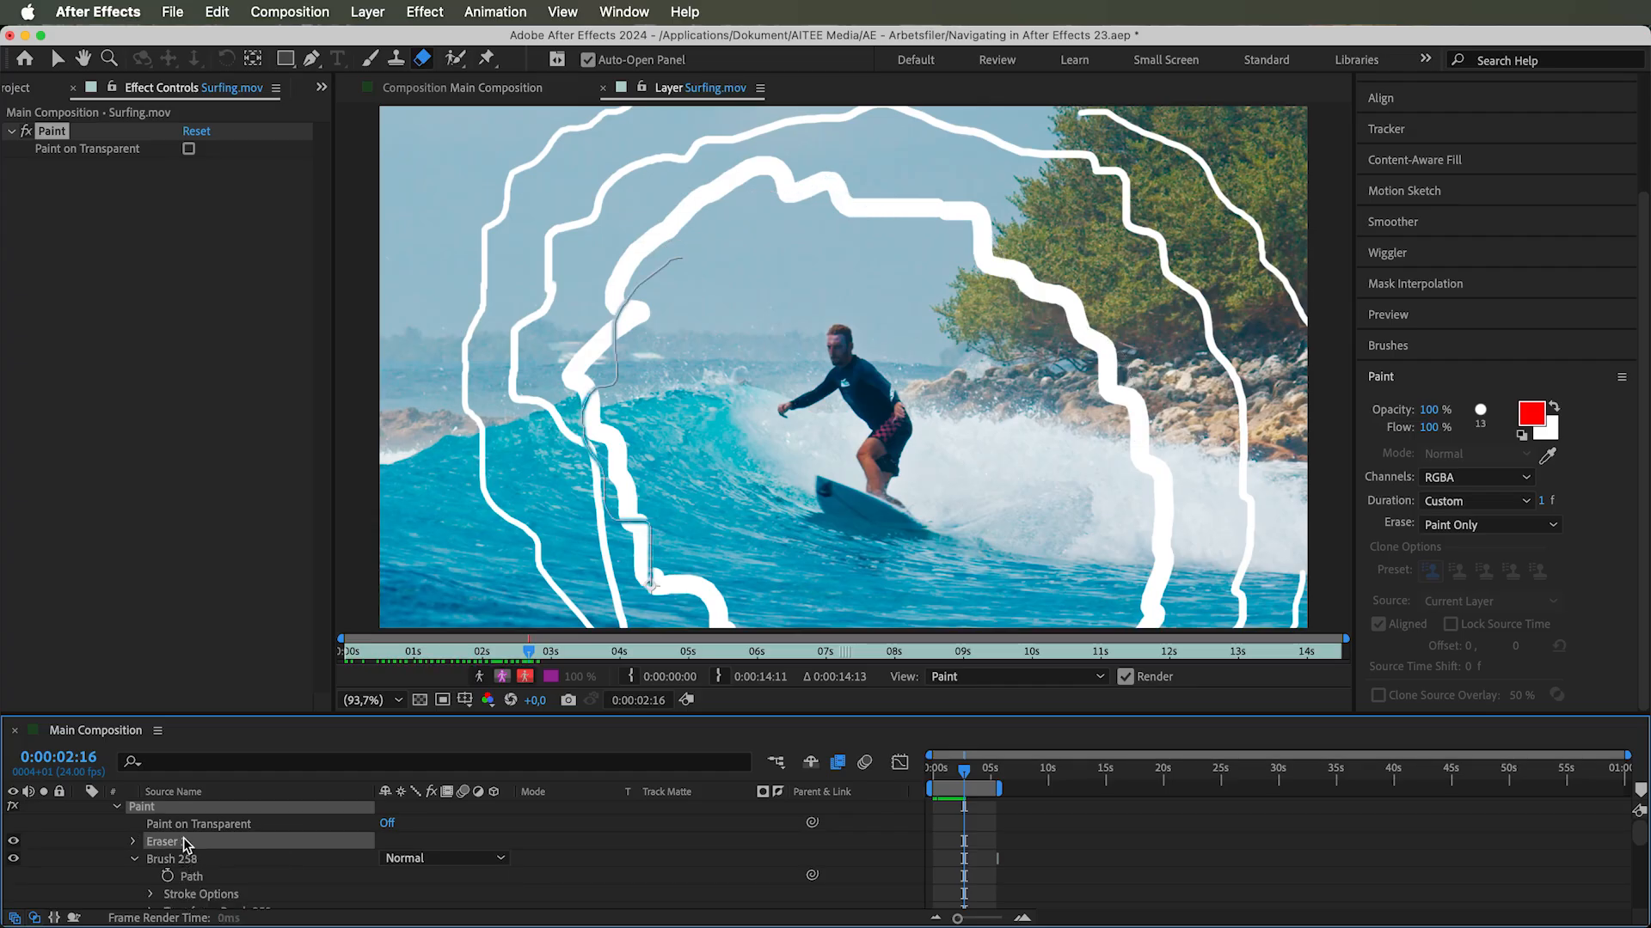
key(Delete)
Try erasing around the surfer with Paint on Transparent turned on, and undo both changes
drag(663, 515, 568, 378)
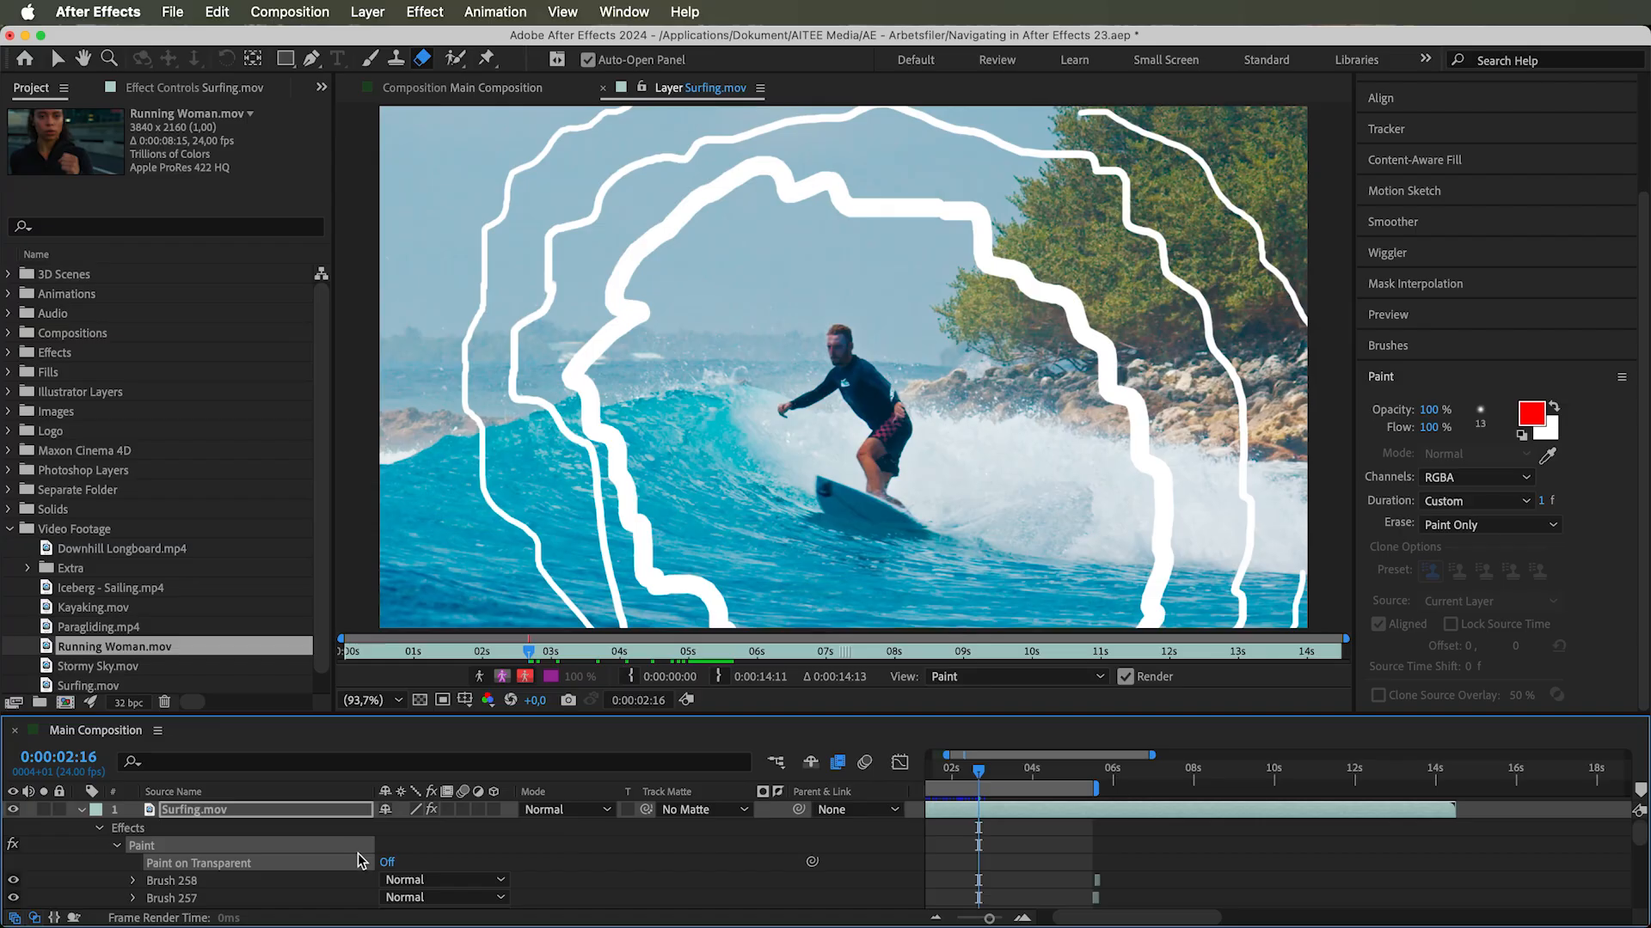
click(388, 862)
mouse_move(761, 315)
mouse_down()
mouse_move(877, 395)
mouse_move(920, 477)
mouse_move(883, 304)
mouse_move(821, 443)
mouse_move(988, 490)
mouse_move(508, 379)
mouse_move(964, 305)
mouse_move(475, 402)
mouse_up()
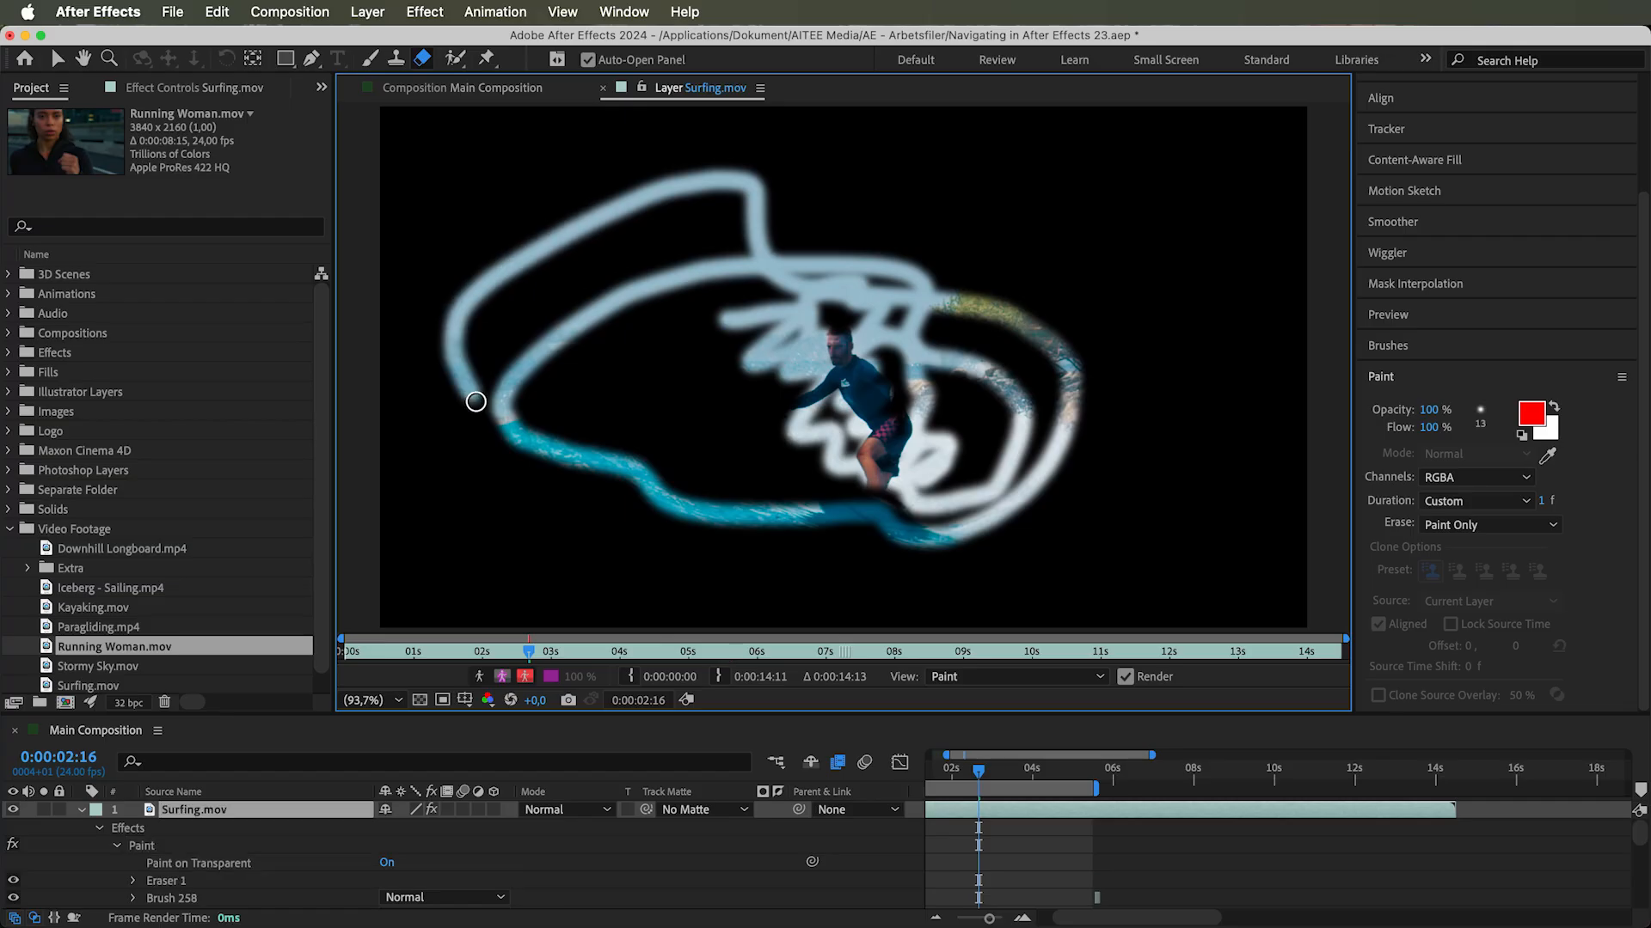
scroll(184, 888, down, 5)
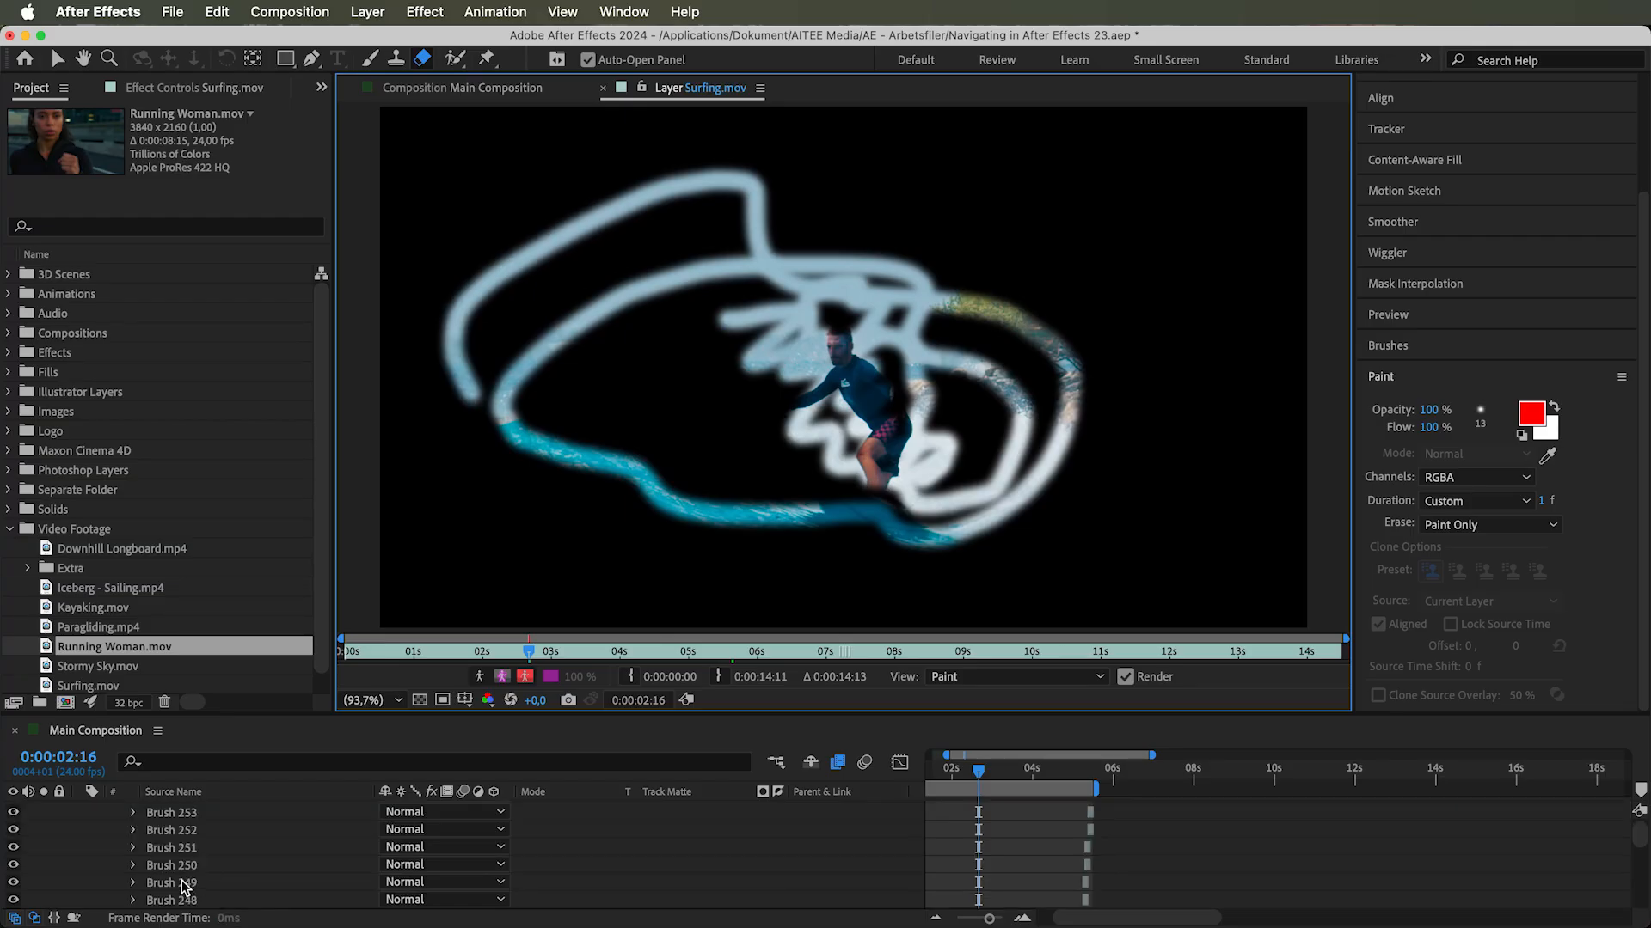
key(super+z)
key(super+z)
Find the Brush 130 stroke at 0:00:02:16 and set Channels in its Stroke Options to RGBA
scroll(980, 868, down, 20)
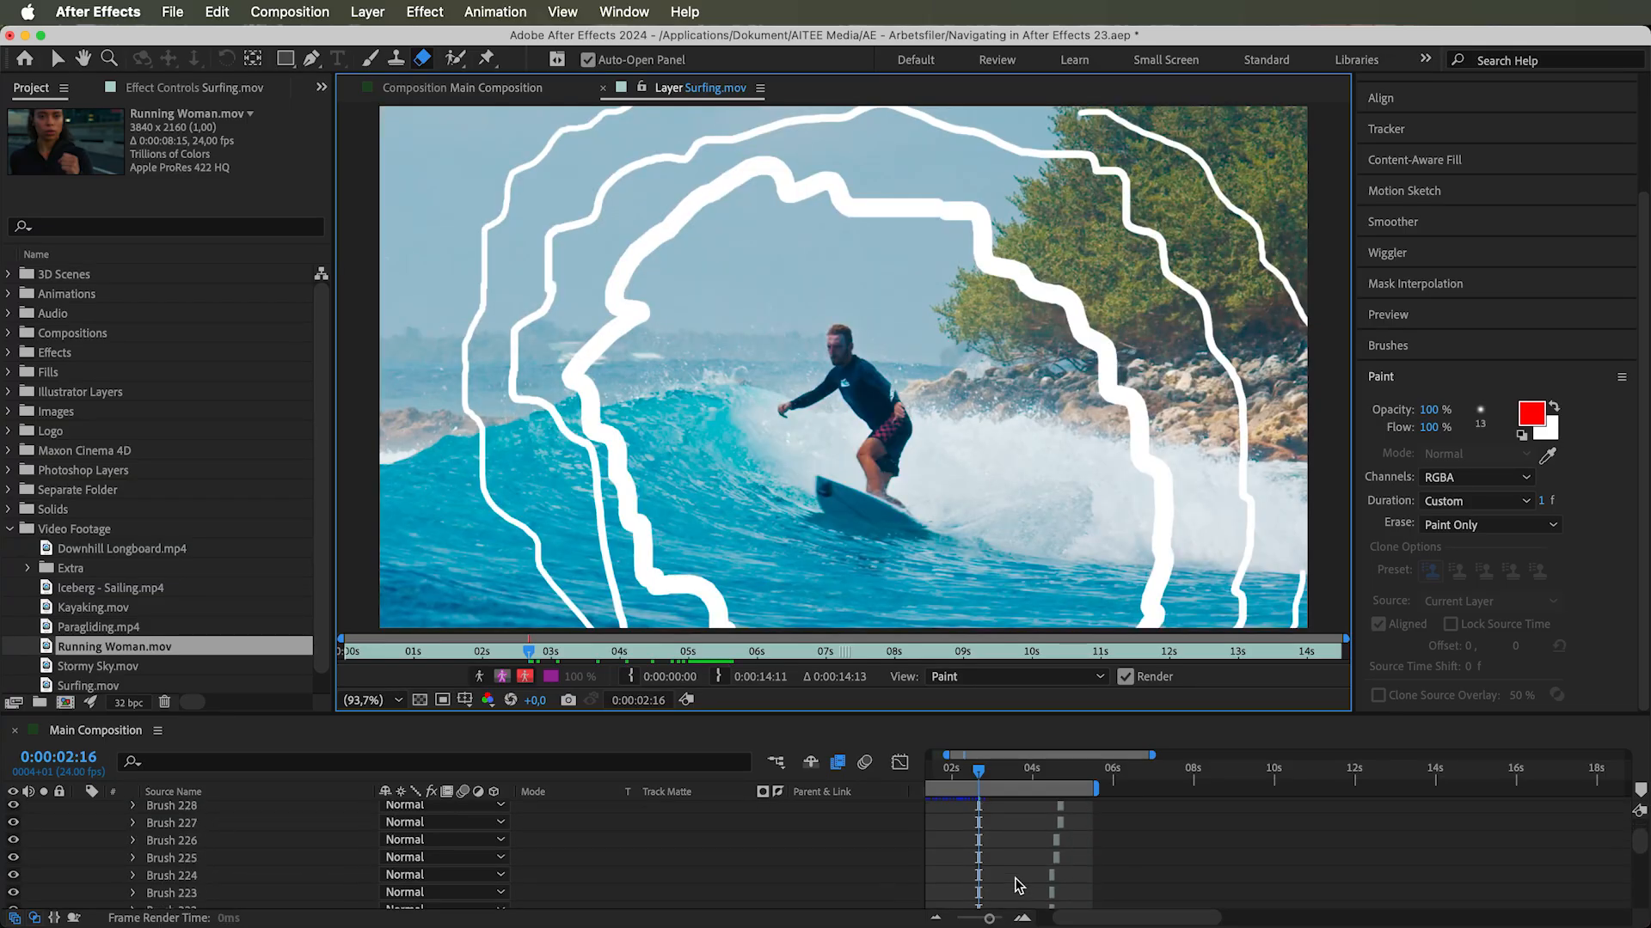
drag(990, 918, 1002, 919)
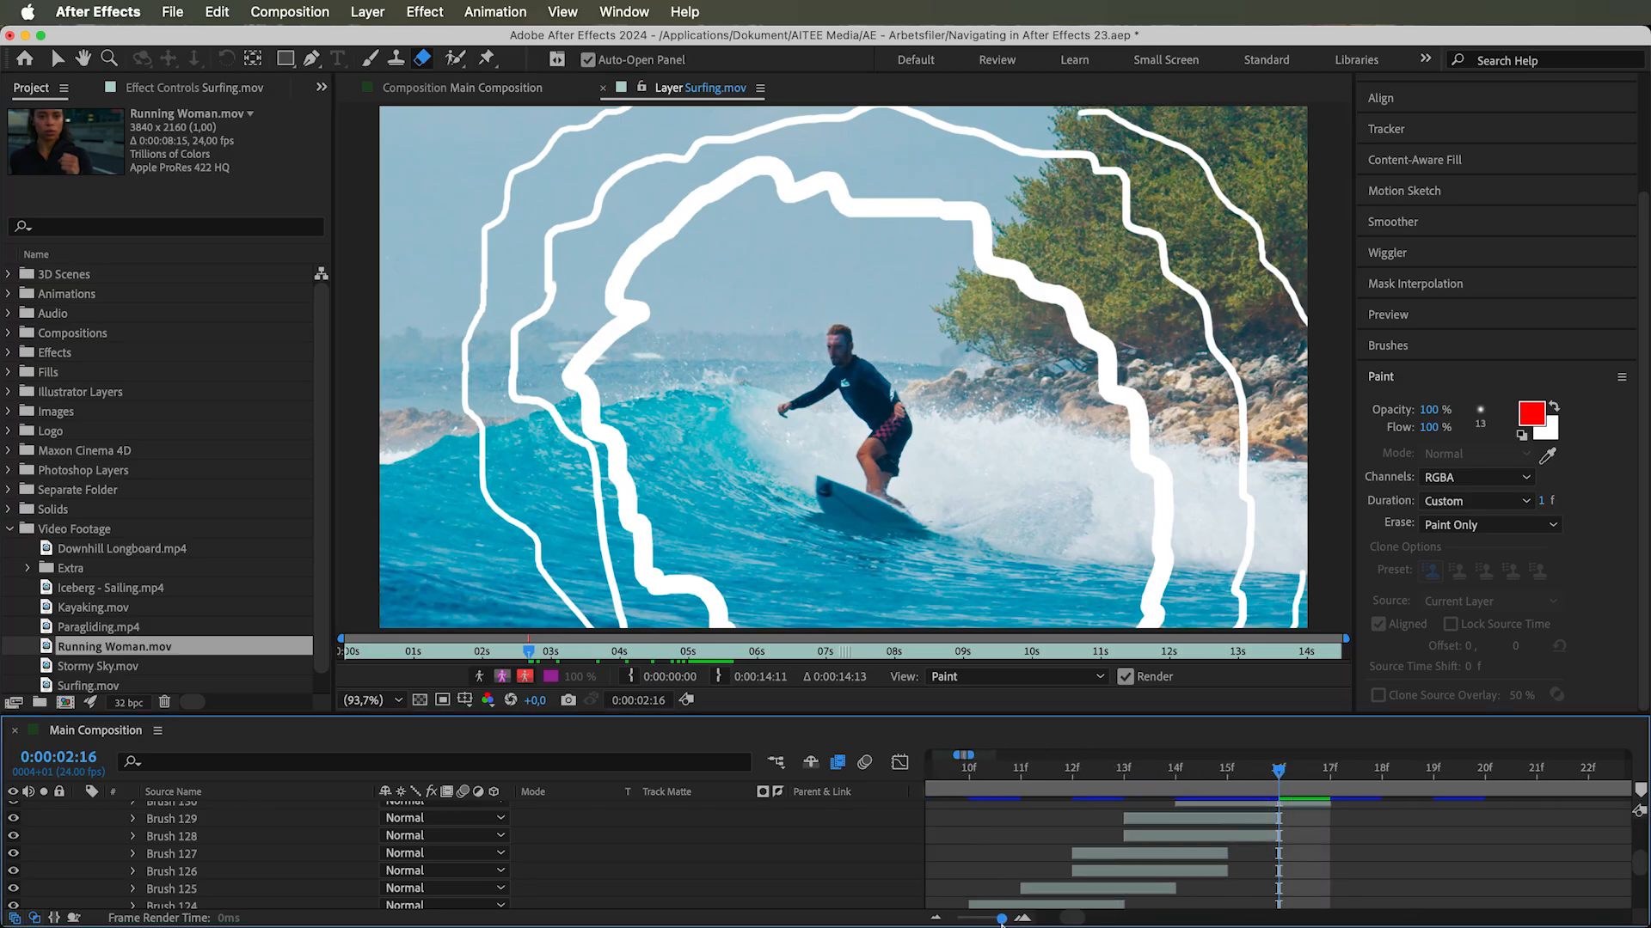
scroll(1273, 866, up, 3)
click(1183, 864)
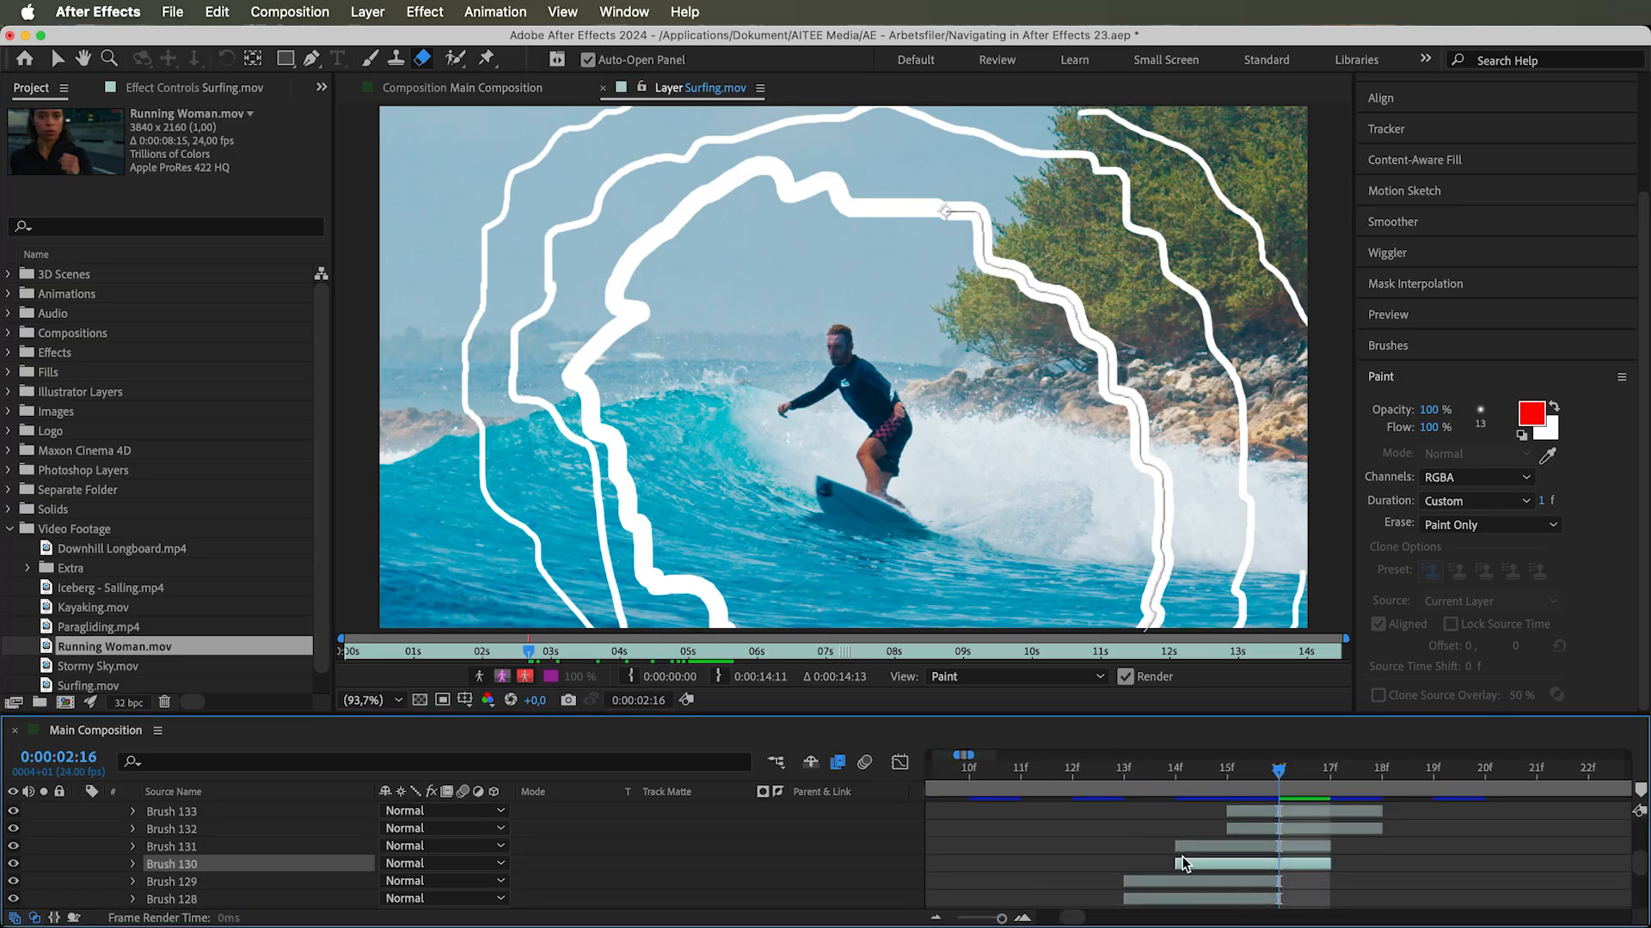
click(132, 865)
click(151, 882)
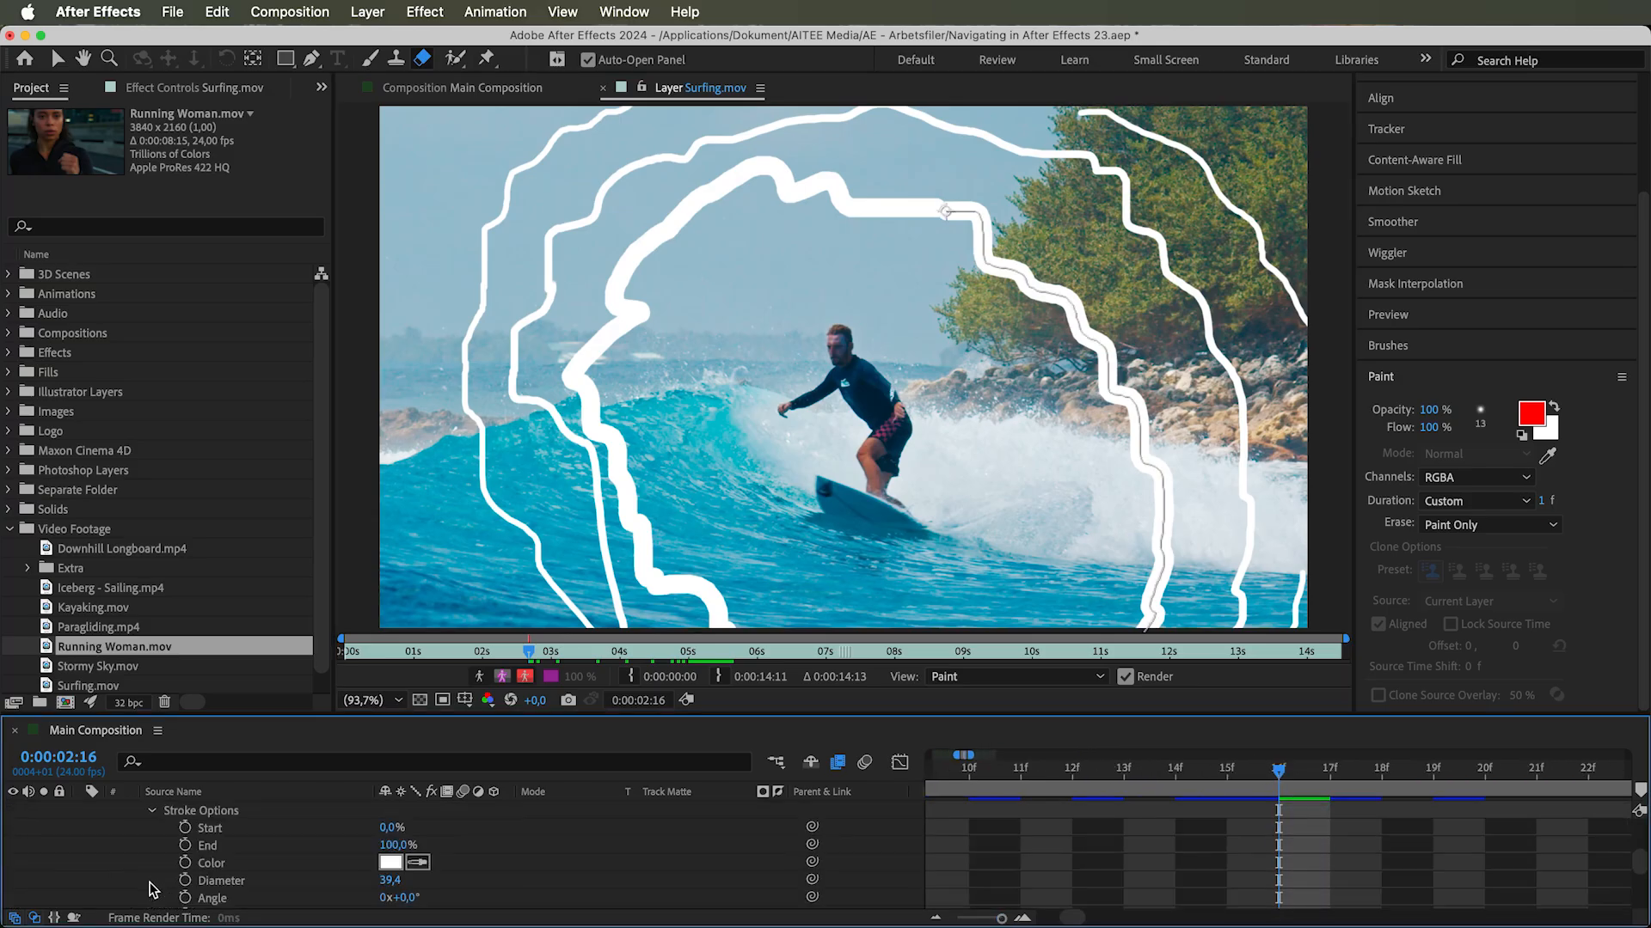
scroll(243, 870, down, 5)
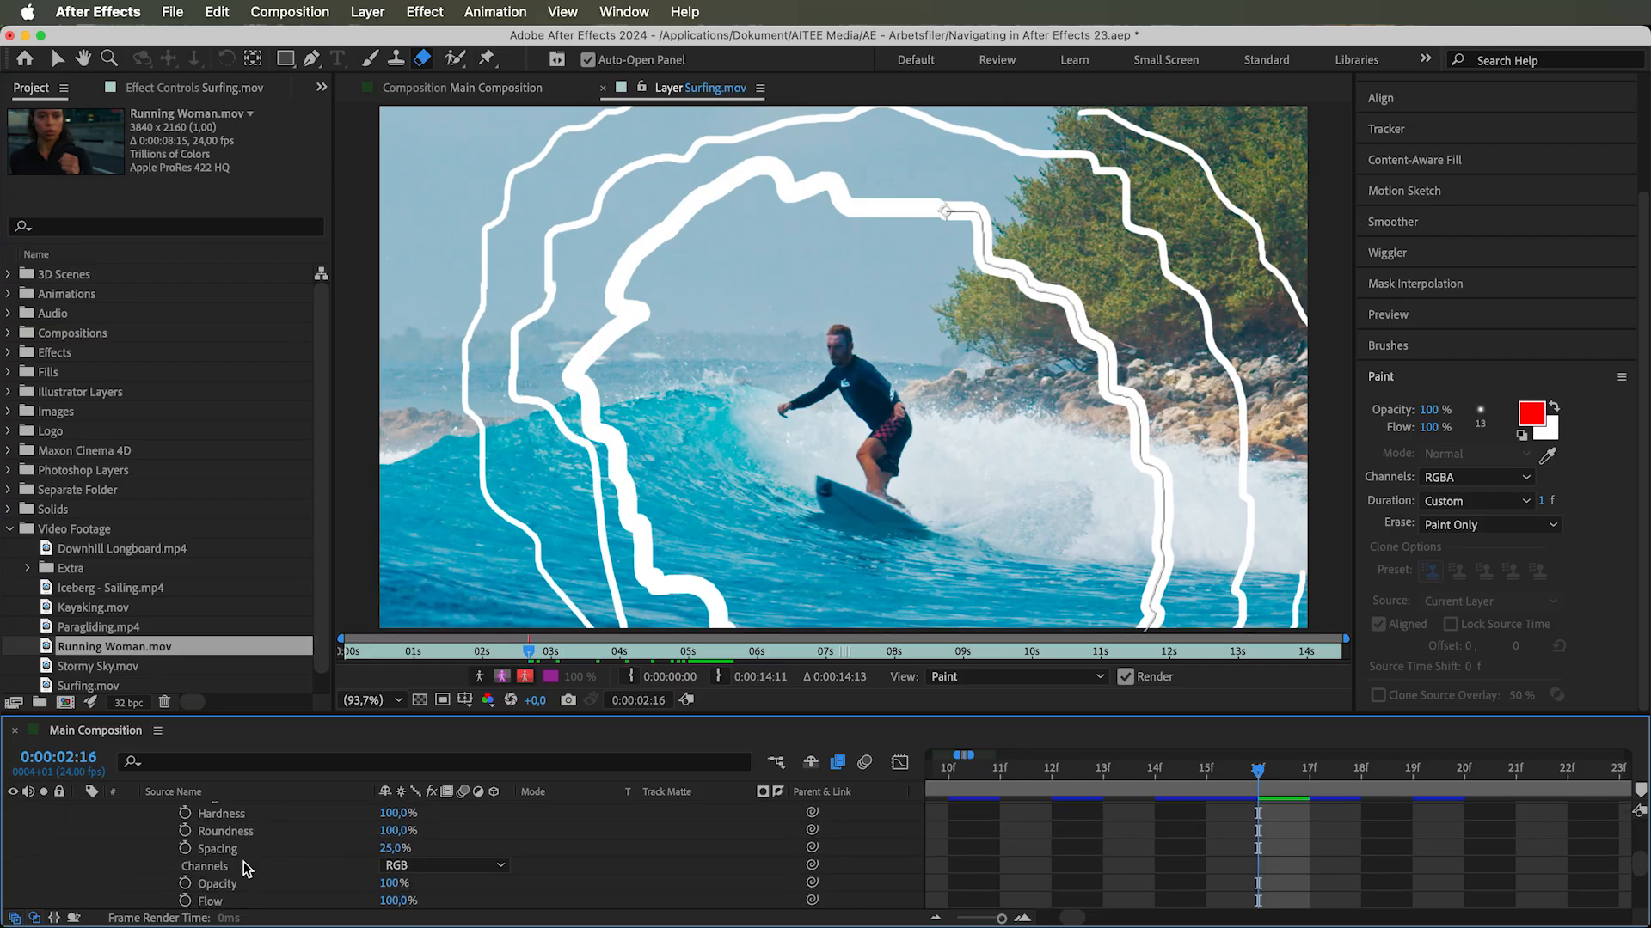
click(432, 866)
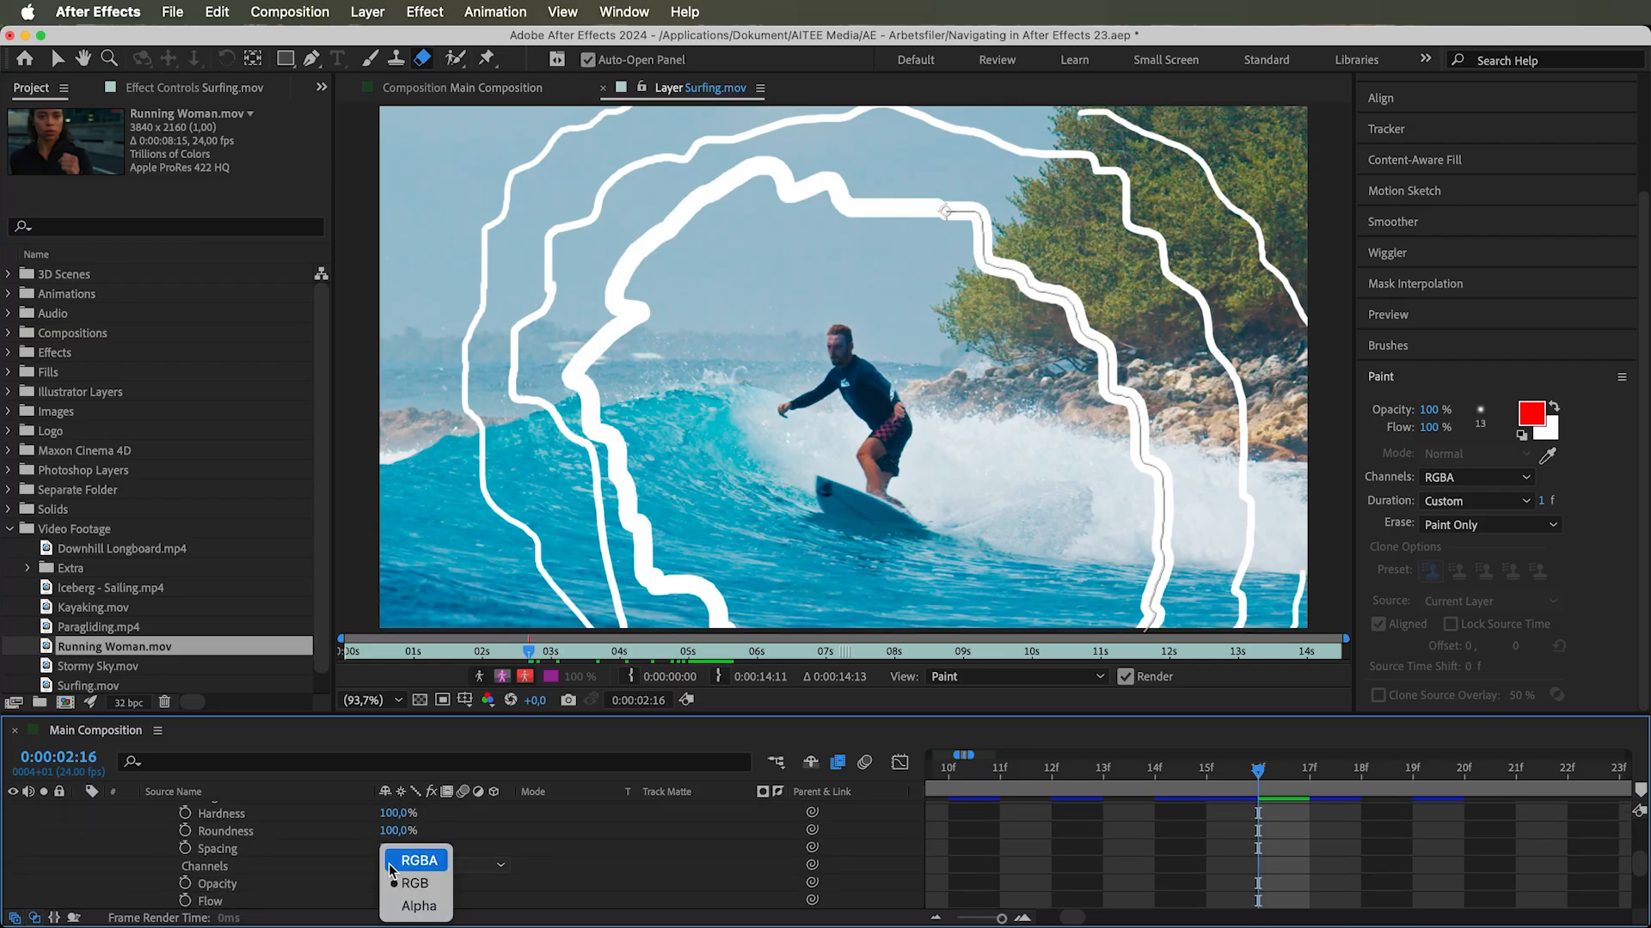
click(422, 861)
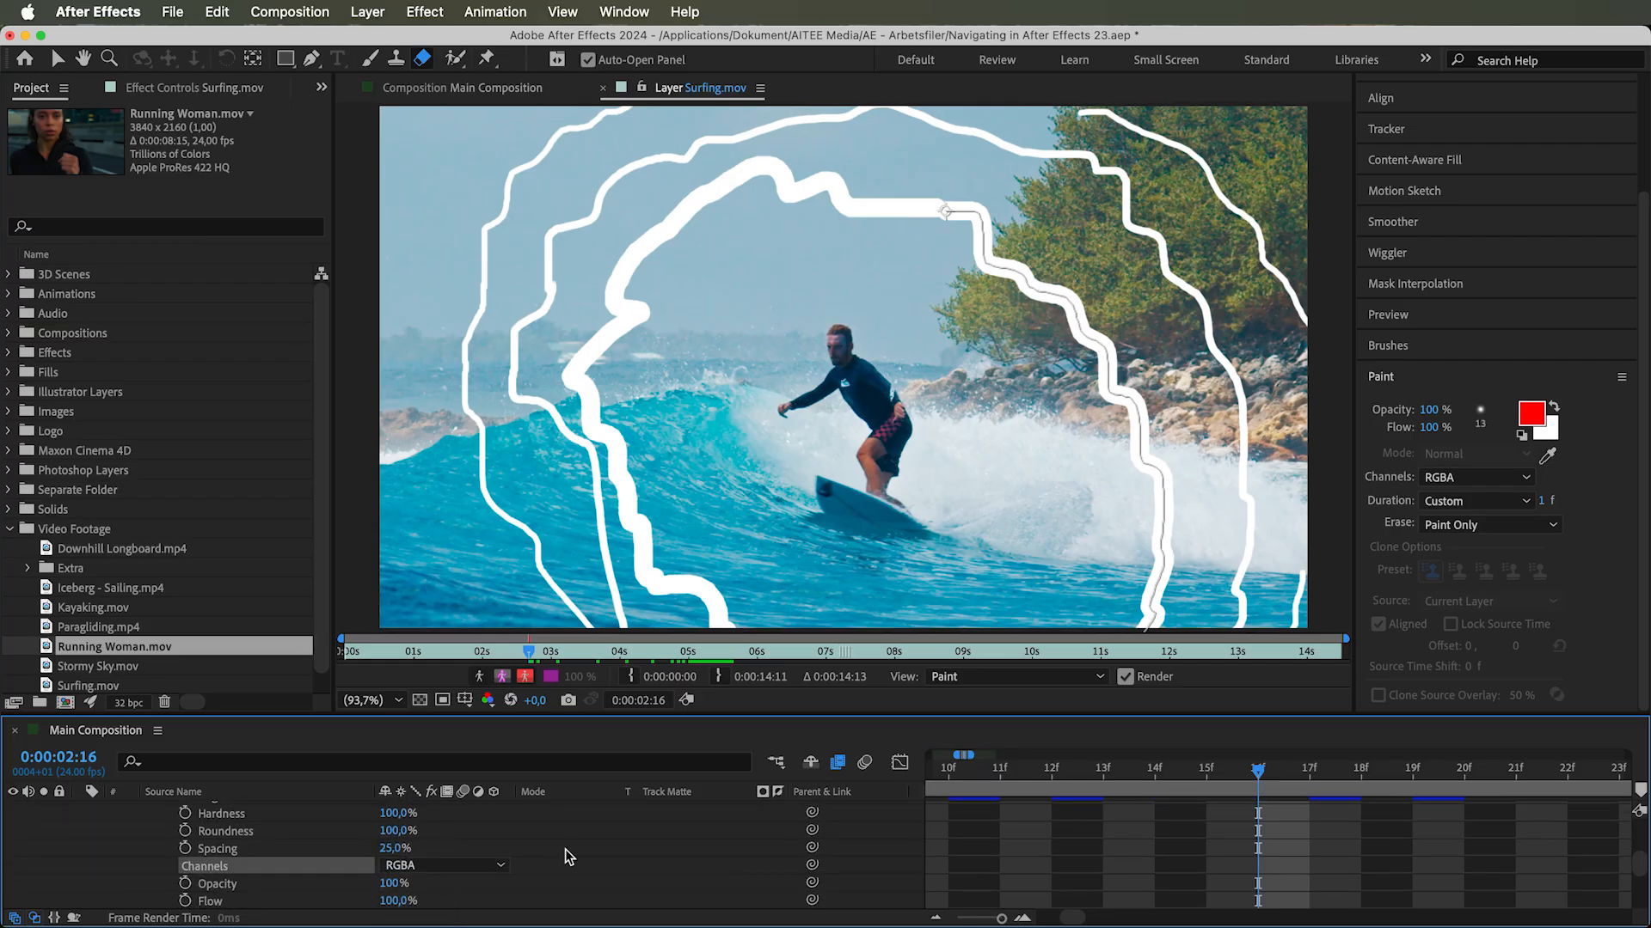
Compare RGB and RGBA channels for Brush 130 with Paint on Transparent on, ending on RGBA with Paint on Transparent off
scroll(565, 849, up, 15)
click(387, 862)
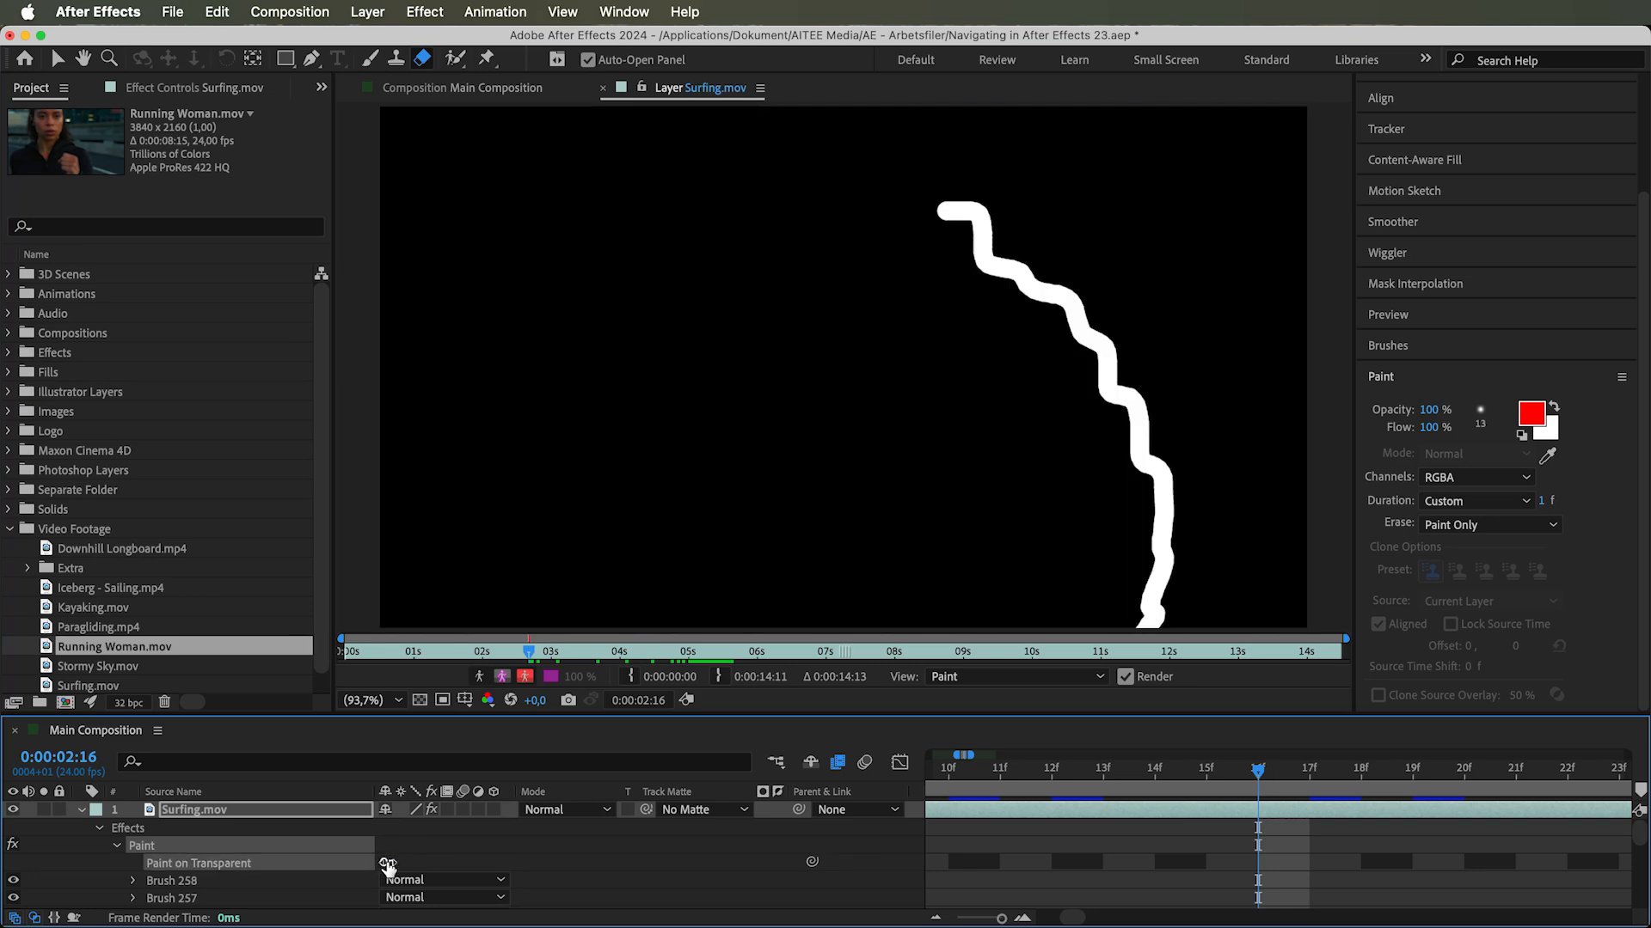
click(387, 863)
click(387, 864)
scroll(602, 870, down, 20)
click(495, 851)
click(417, 883)
click(455, 852)
click(419, 861)
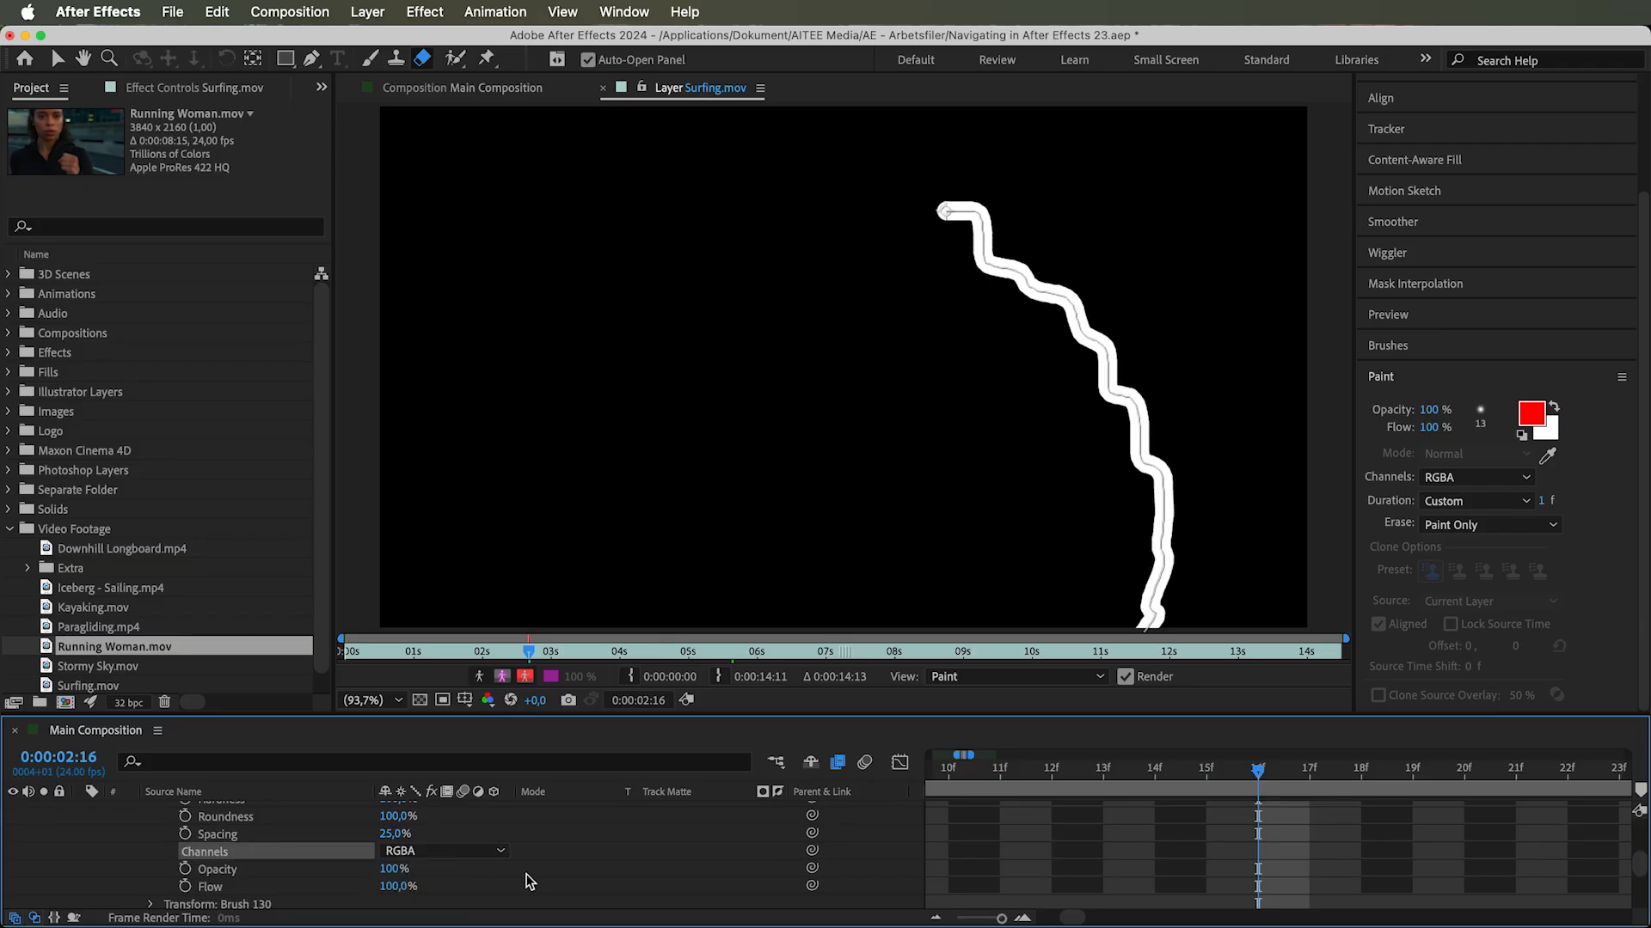
scroll(516, 881, up, 20)
click(387, 863)
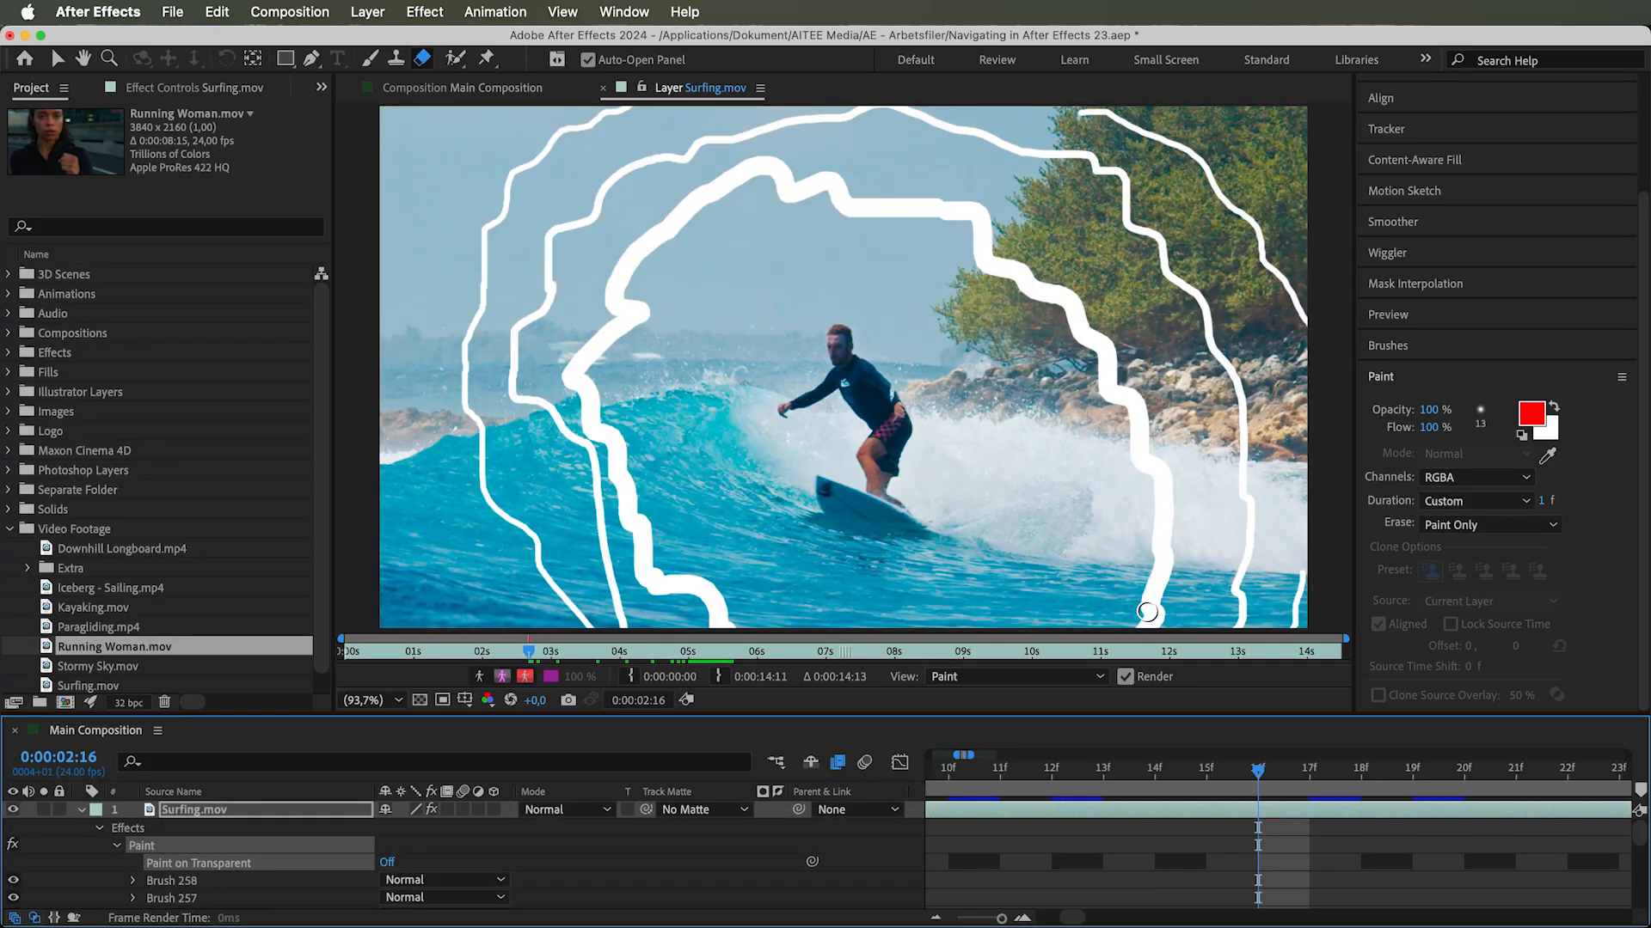
Set Erase to Last Stroke Only and erase parts of the Brush 258 stroke at 0:00:05:15
click(1488, 524)
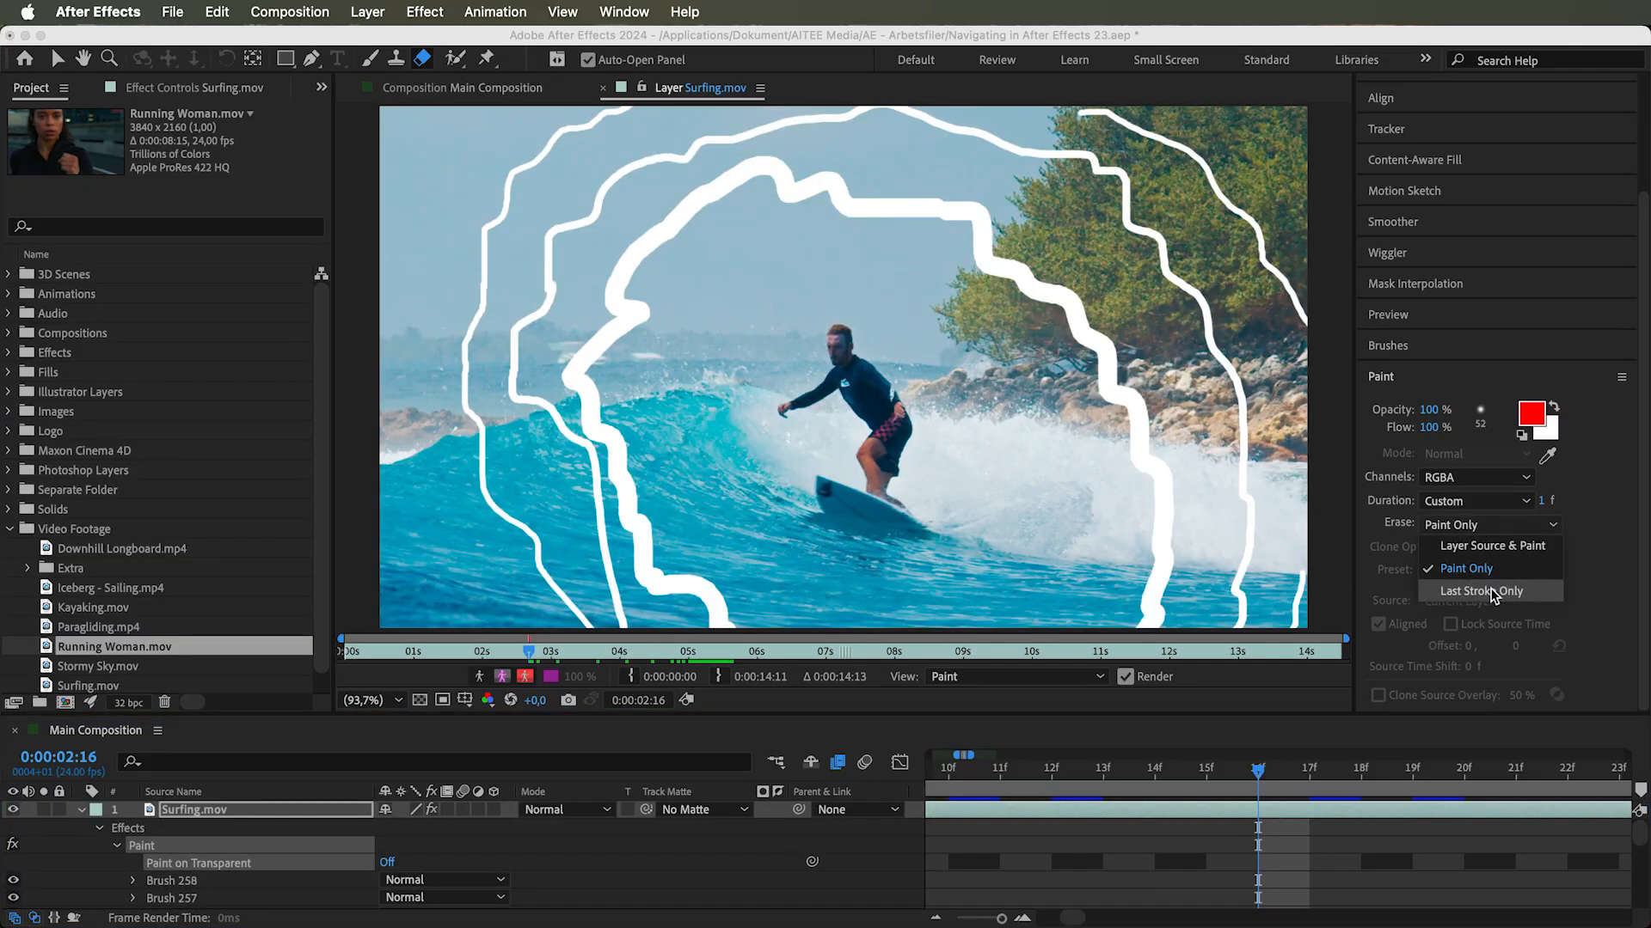
click(1493, 593)
drag(1001, 918, 978, 920)
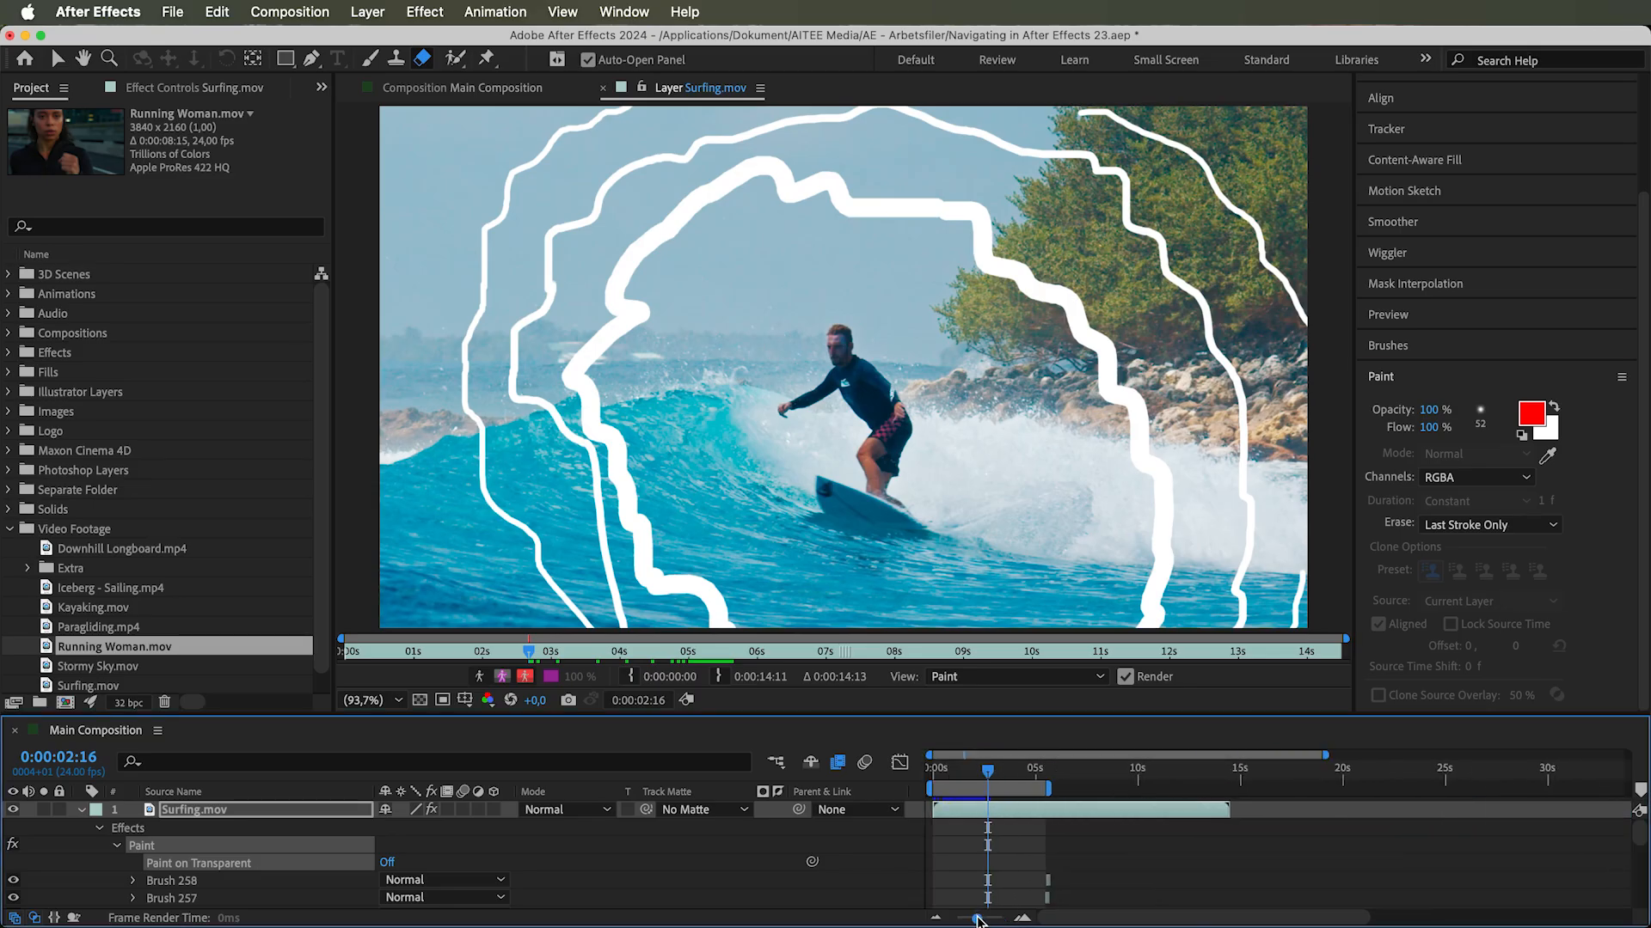
click(195, 880)
drag(988, 779, 1050, 780)
click(997, 523)
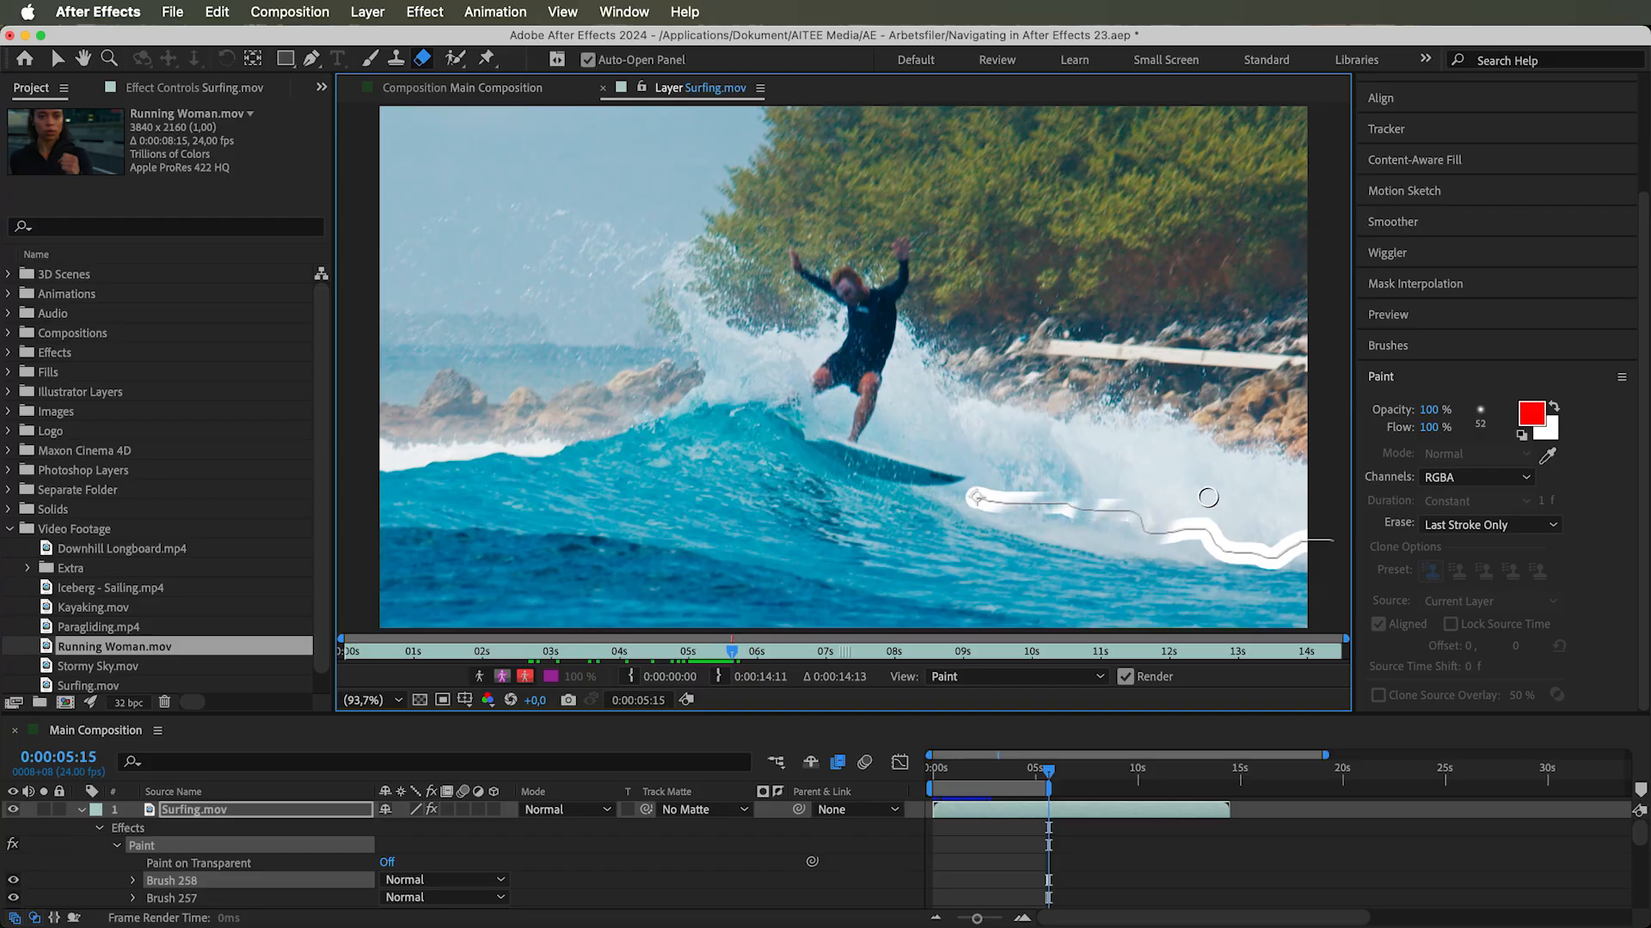
drag(999, 504, 1006, 505)
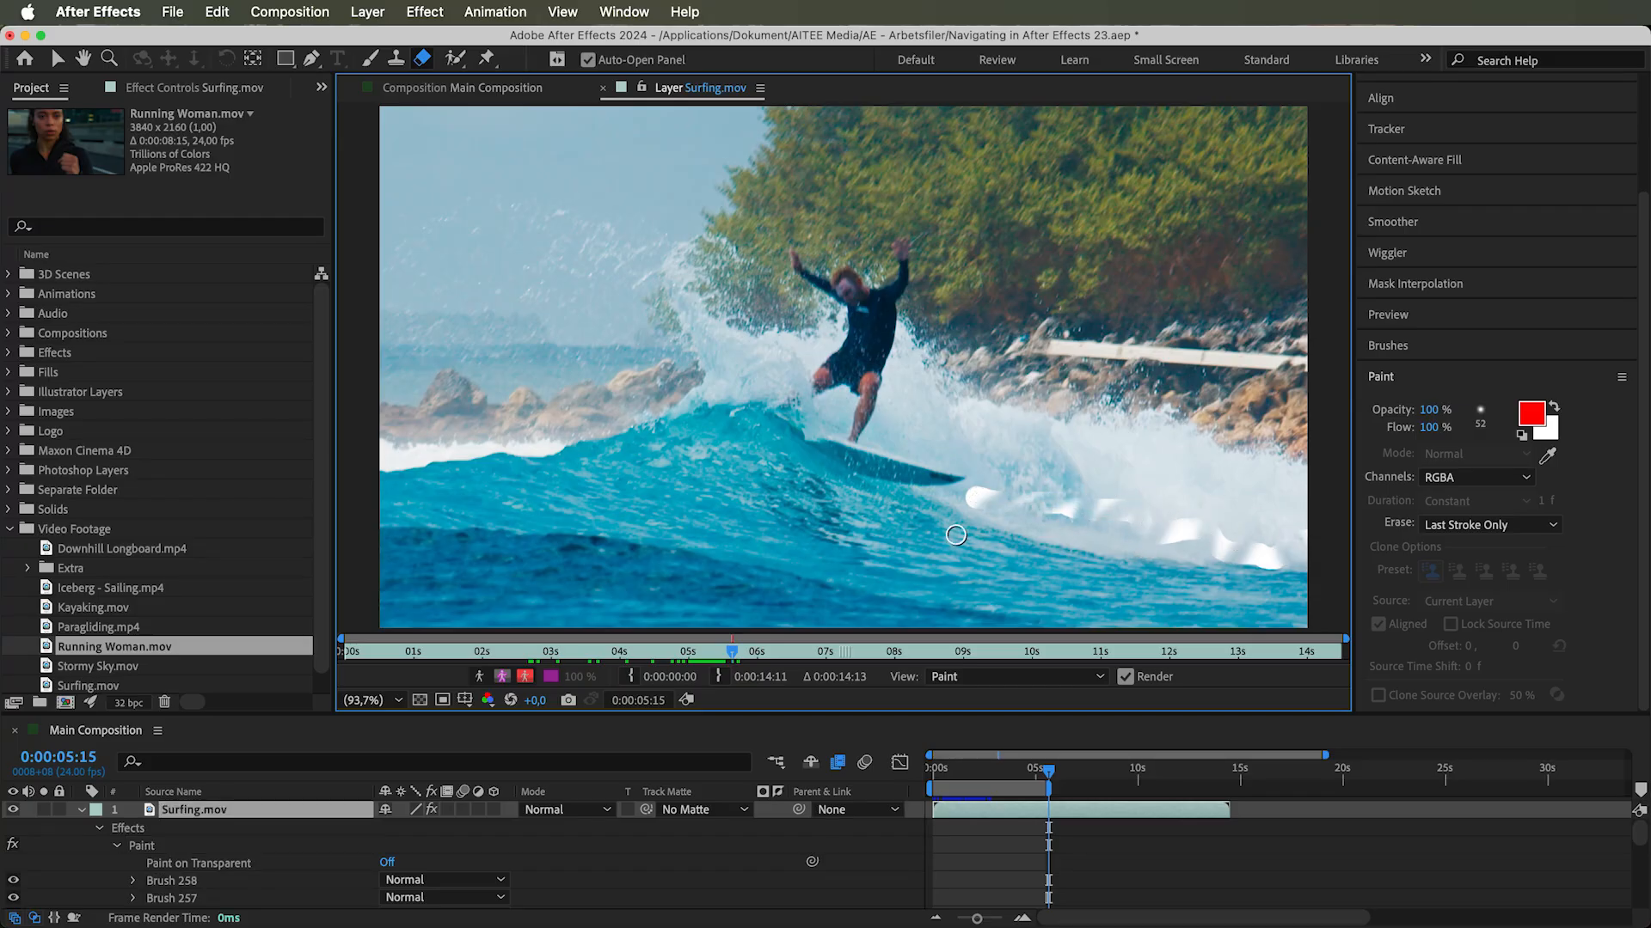
Examine the properties of the Brush 258 stroke in the Paint effect
click(167, 882)
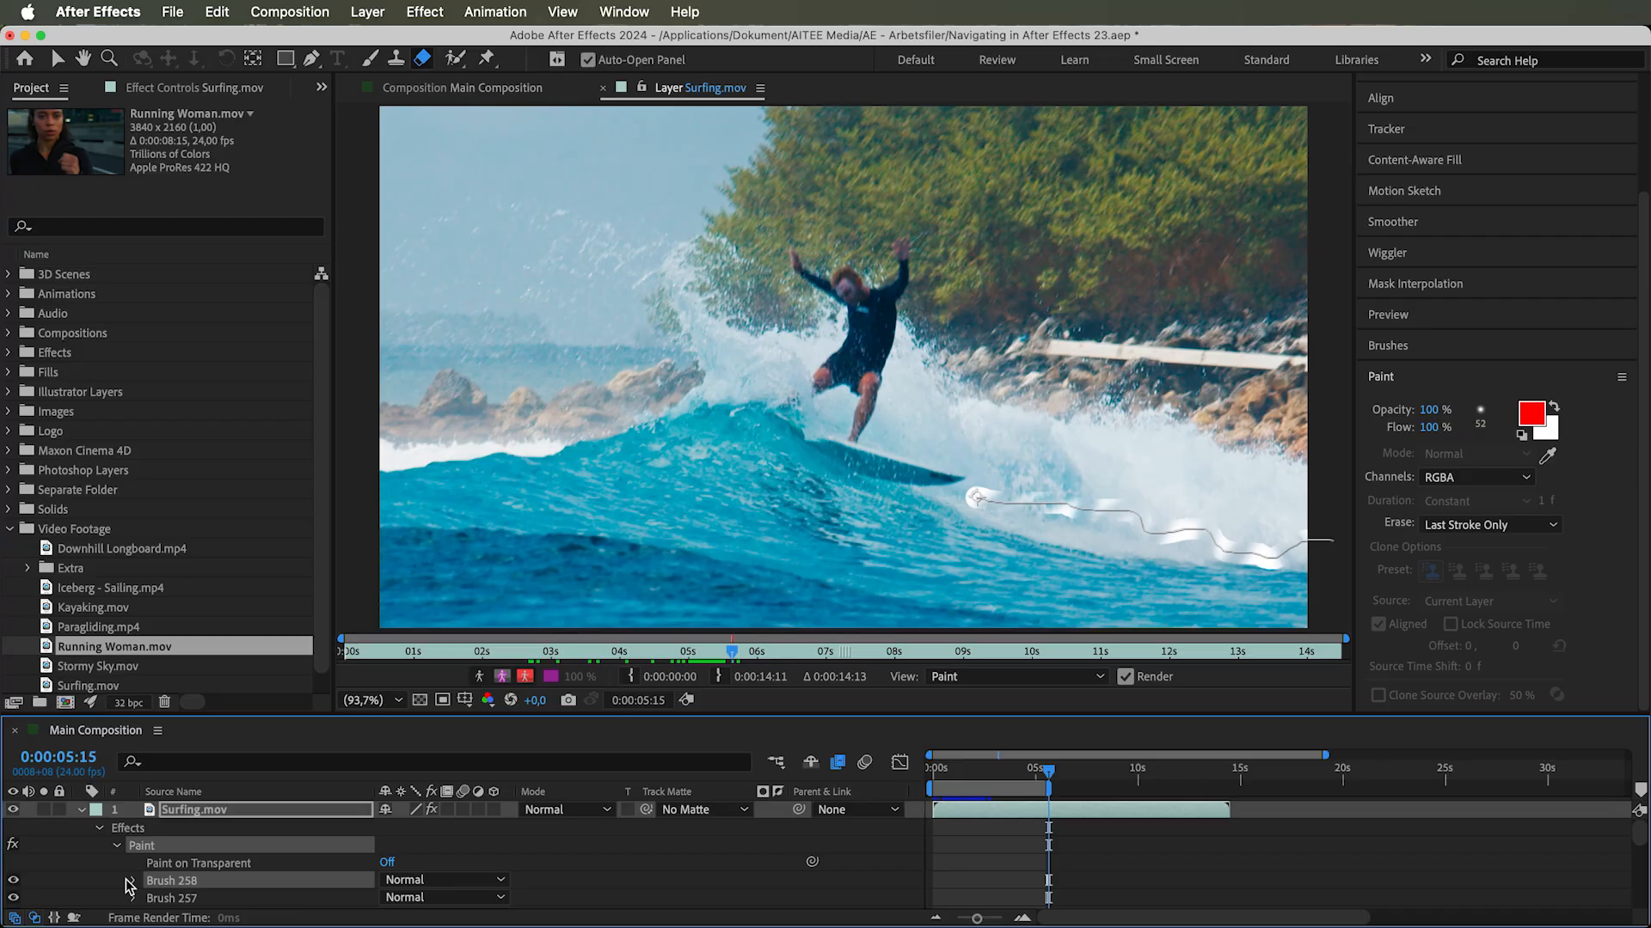
click(130, 882)
scroll(245, 827, down, 3)
scroll(244, 827, up, 6)
click(135, 875)
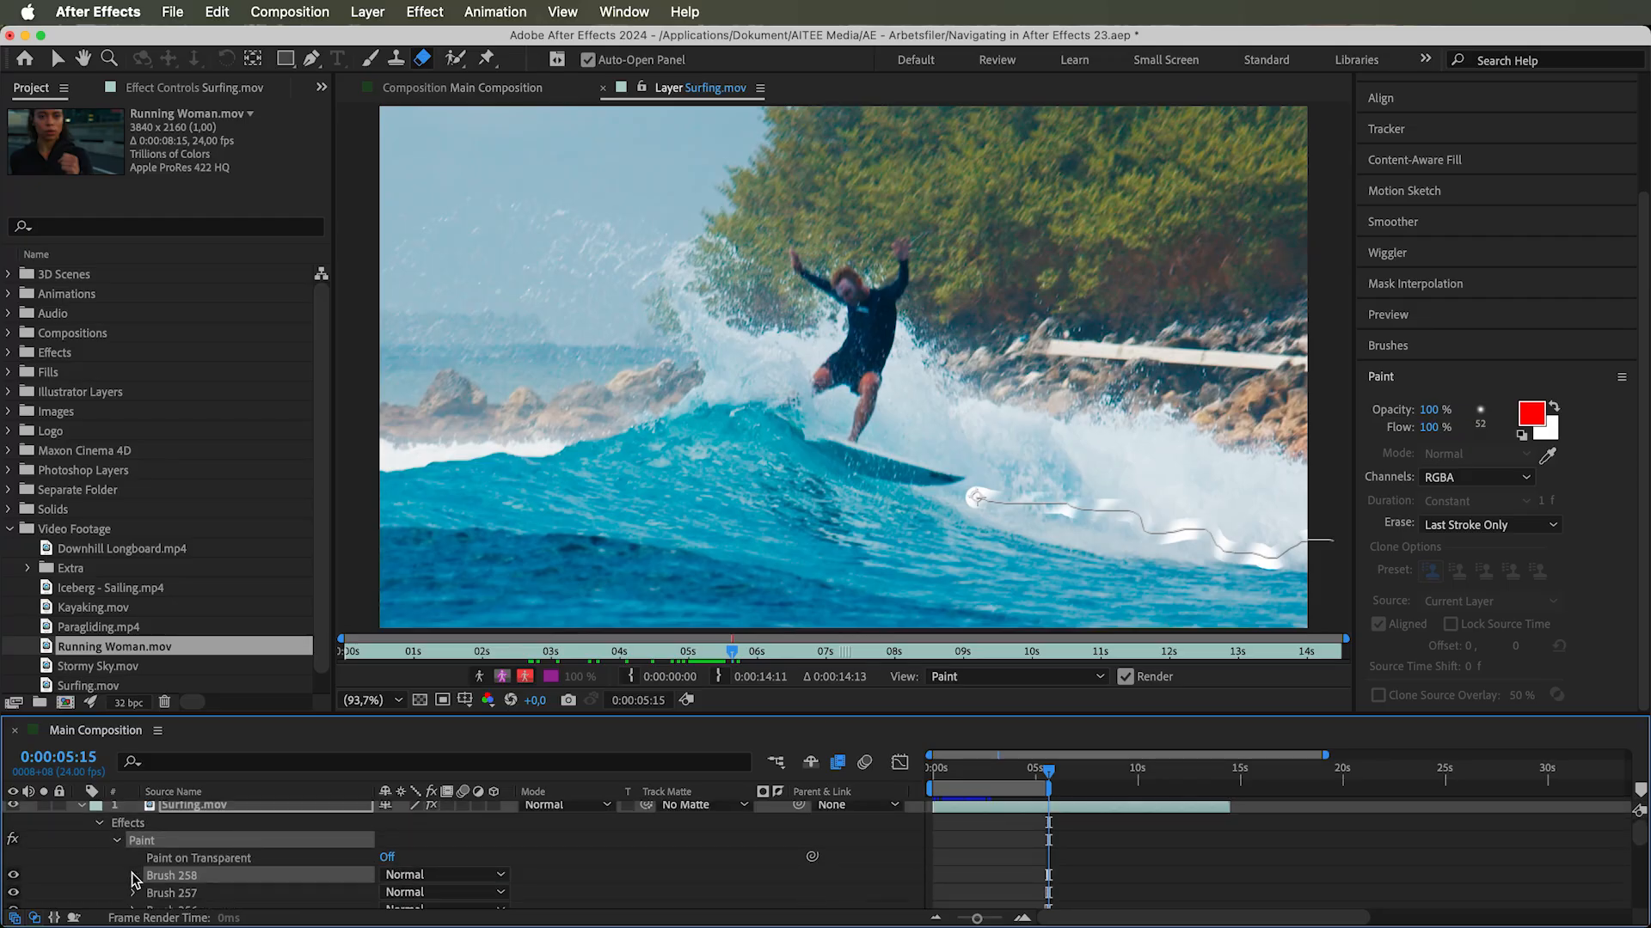
Set Erase to Layer Source & Paint and place Galaxy.jpg from the Images folder beneath the Surfing.mov layer
click(1488, 526)
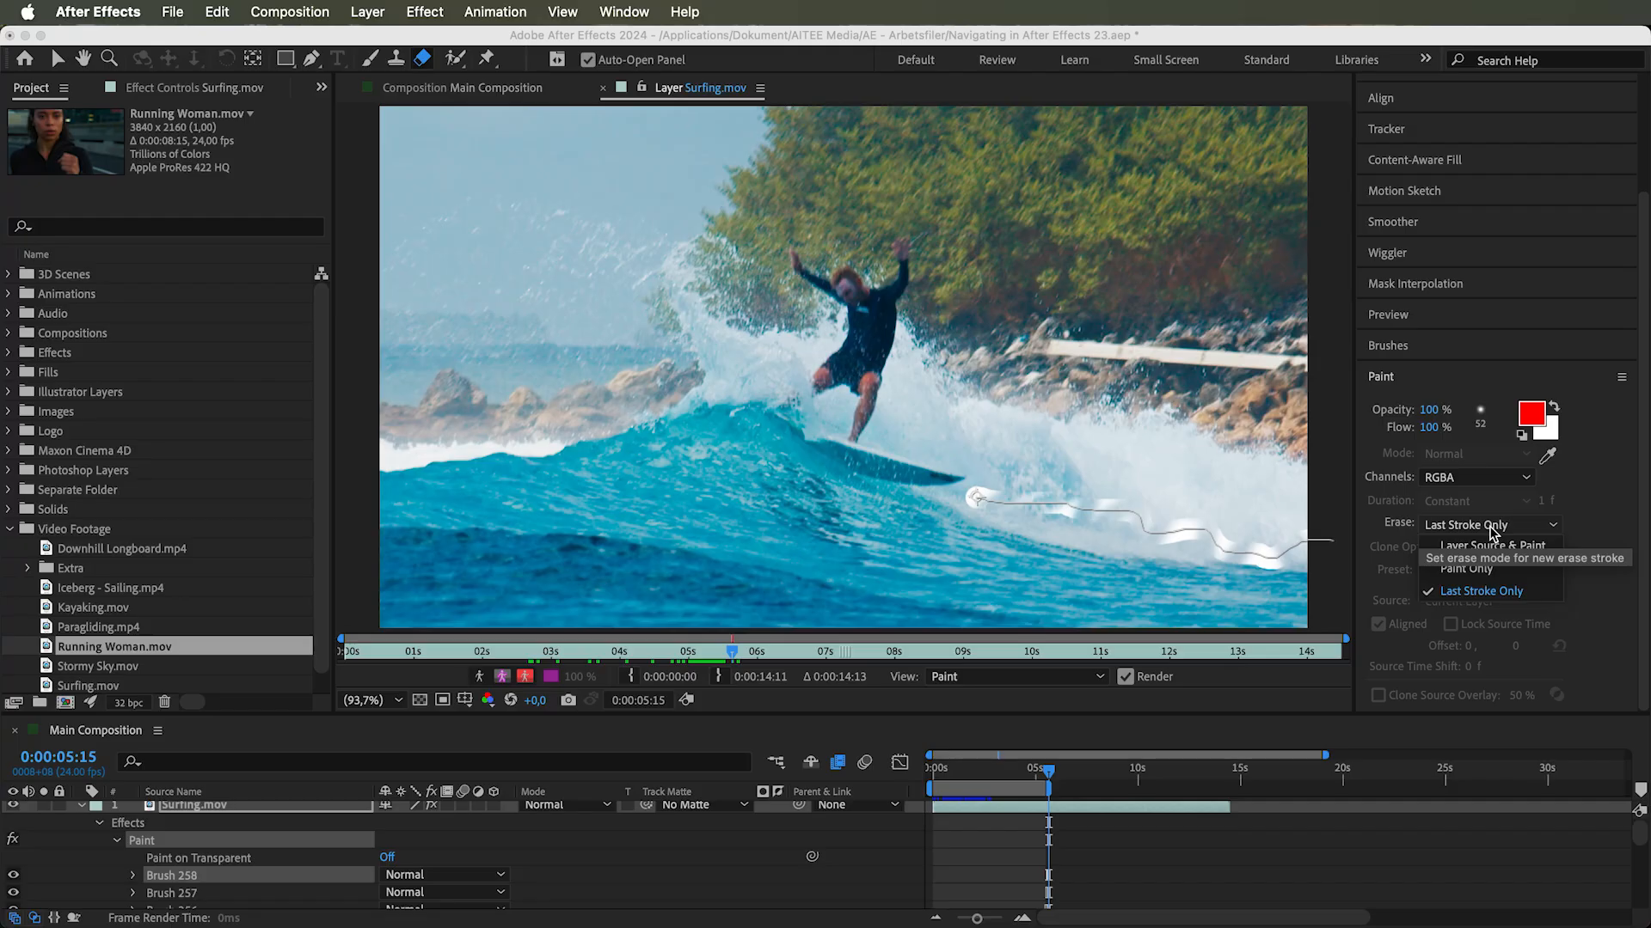
click(1485, 550)
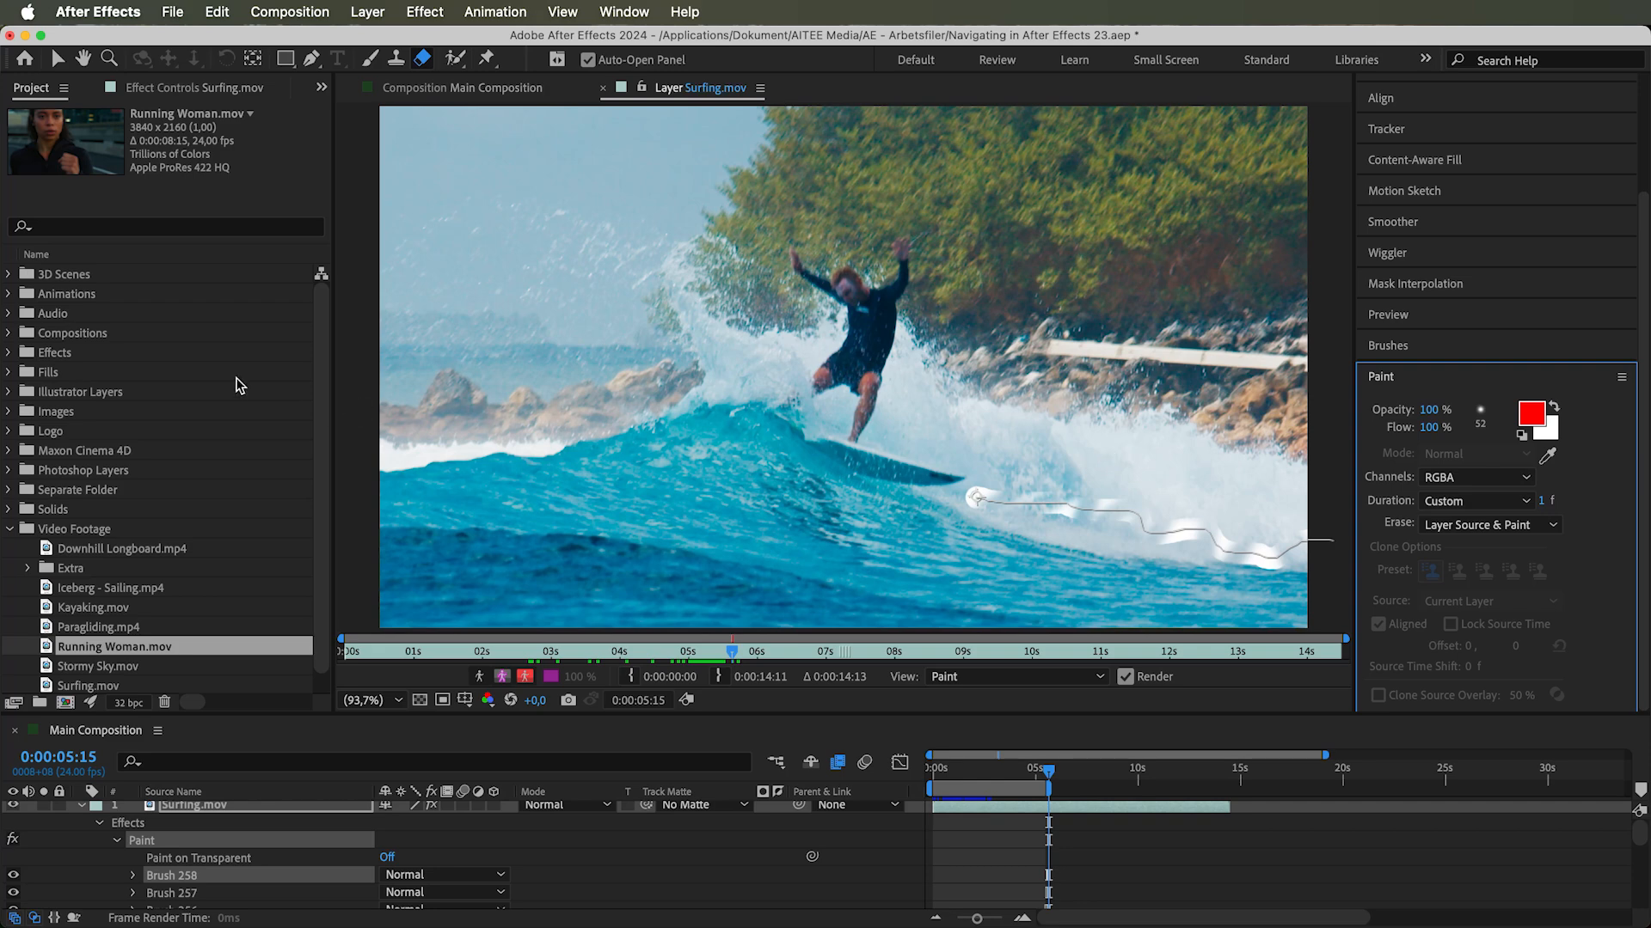
click(8, 411)
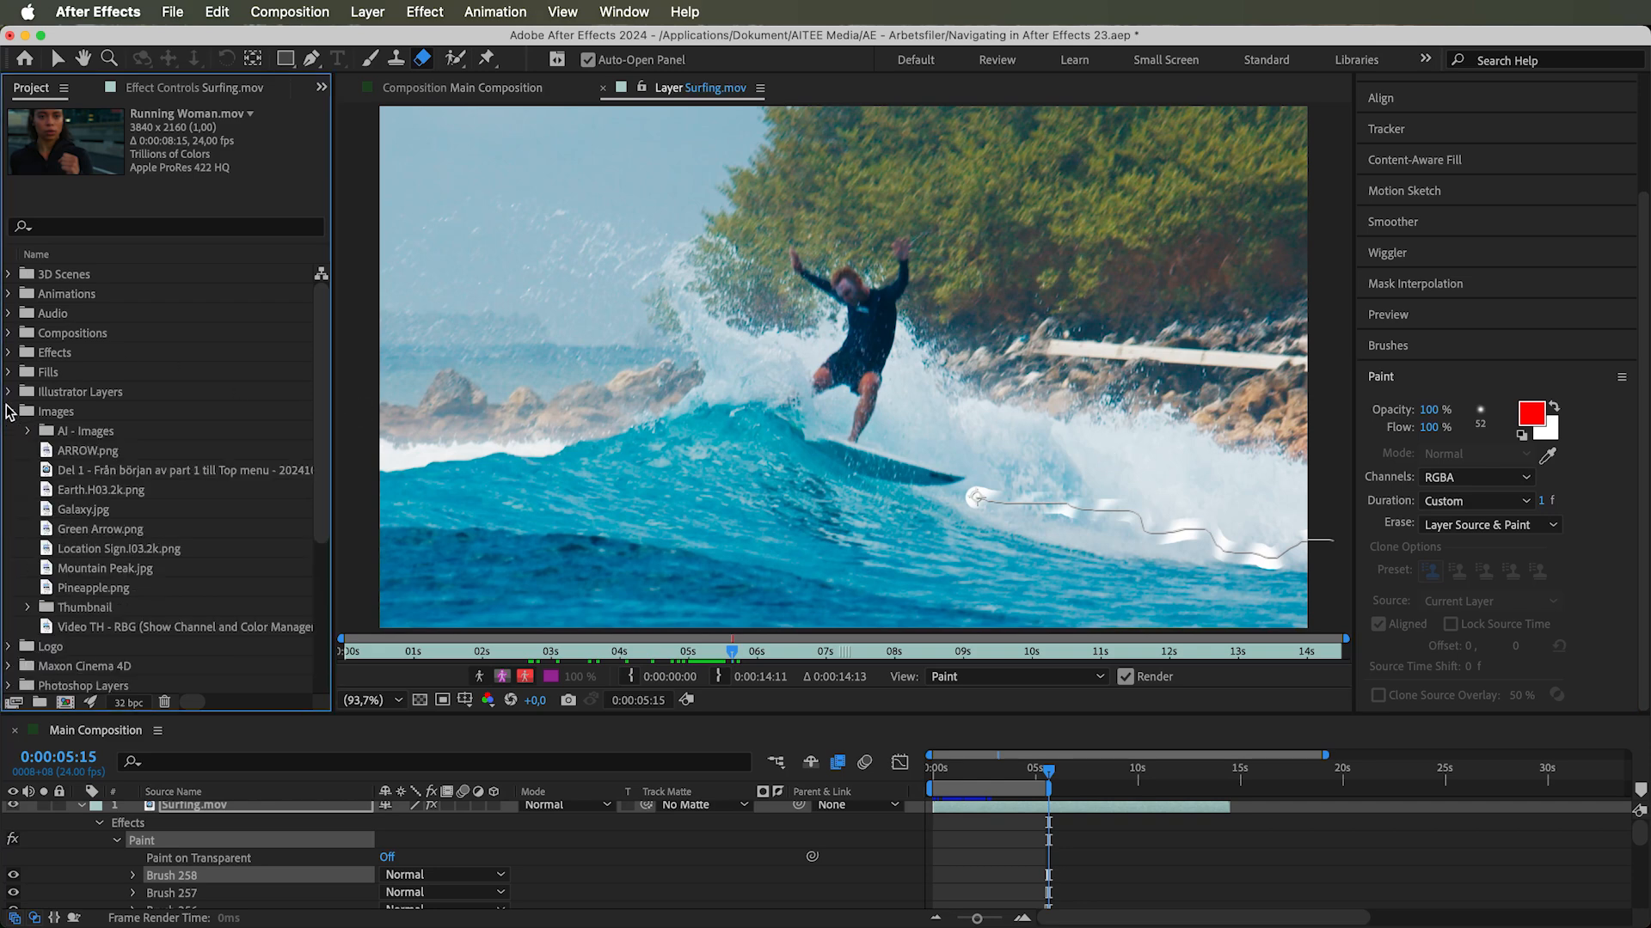
click(82, 807)
drag(112, 516, 210, 821)
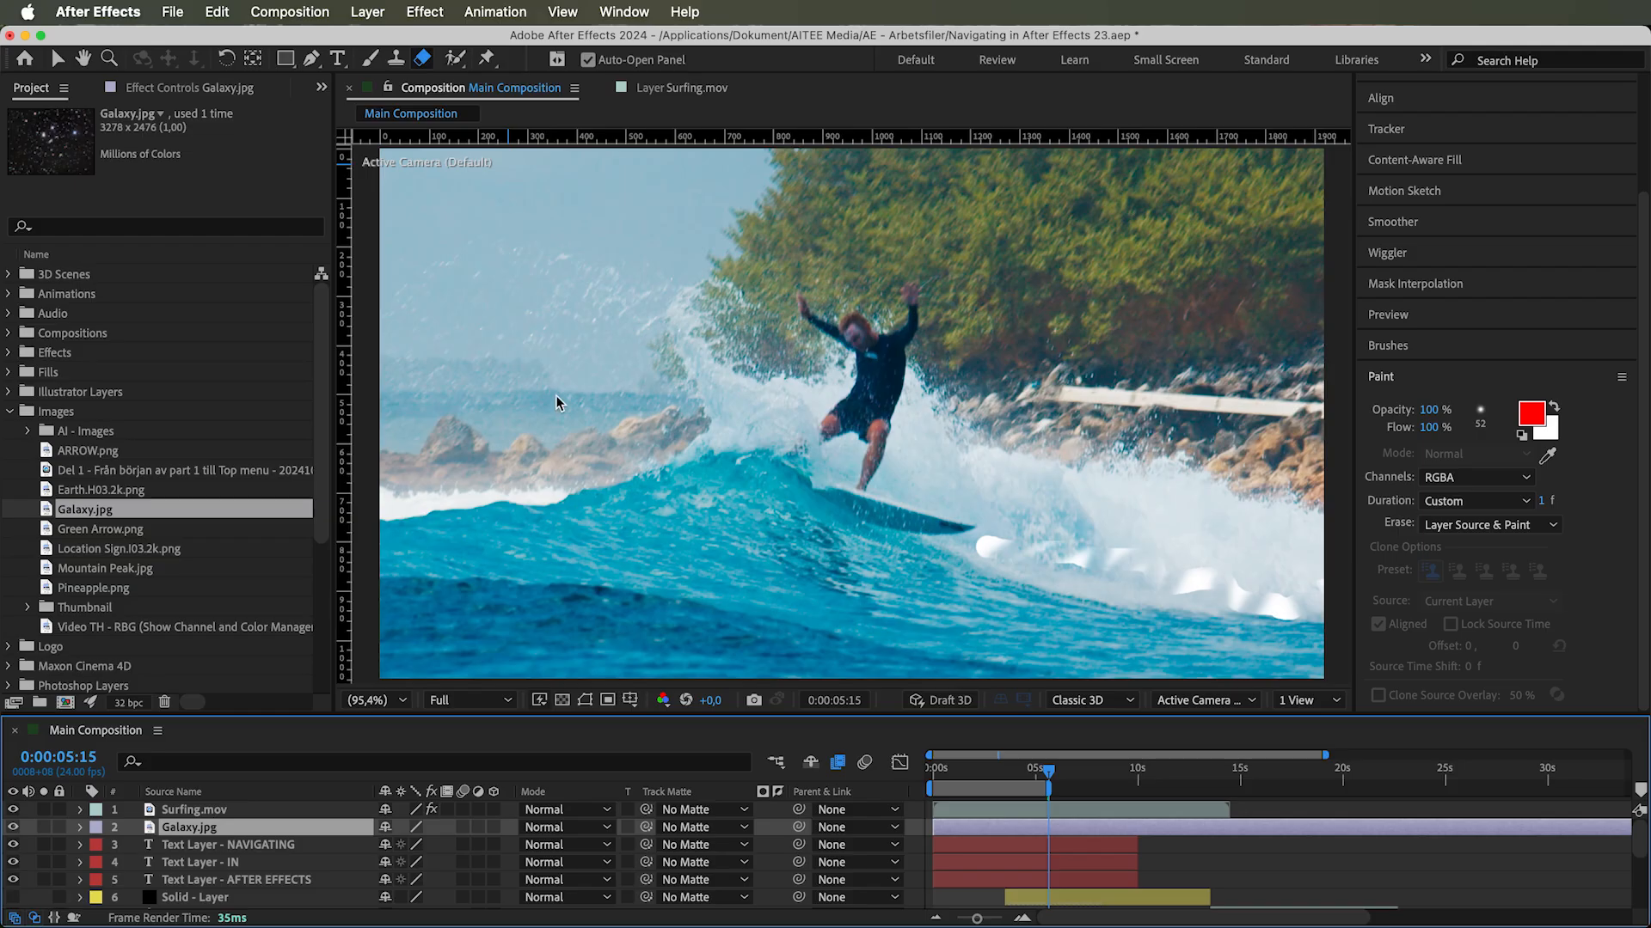
Erase winding freehand strokes through the Surfing.mov footage around the surfer and view the result in Main Composition
click(220, 810)
double_click(221, 810)
mouse_move(524, 343)
mouse_down()
mouse_move(713, 343)
mouse_move(989, 516)
mouse_move(840, 163)
mouse_move(539, 275)
mouse_move(640, 526)
mouse_move(1087, 118)
mouse_move(503, 456)
mouse_move(719, 616)
mouse_up()
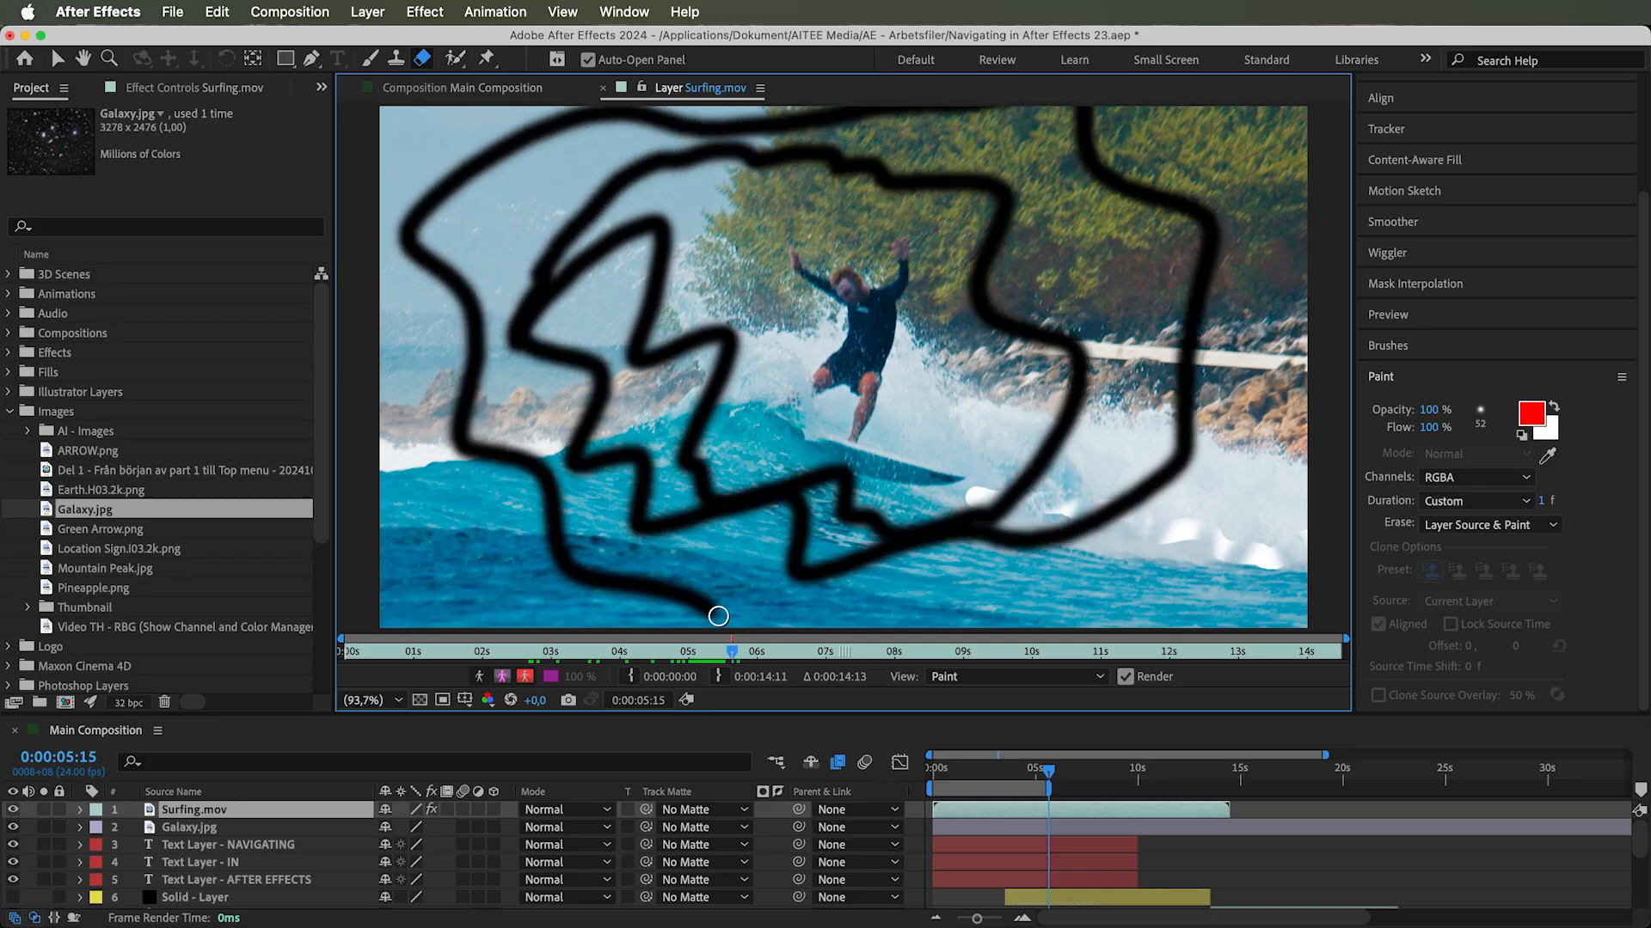
click(460, 88)
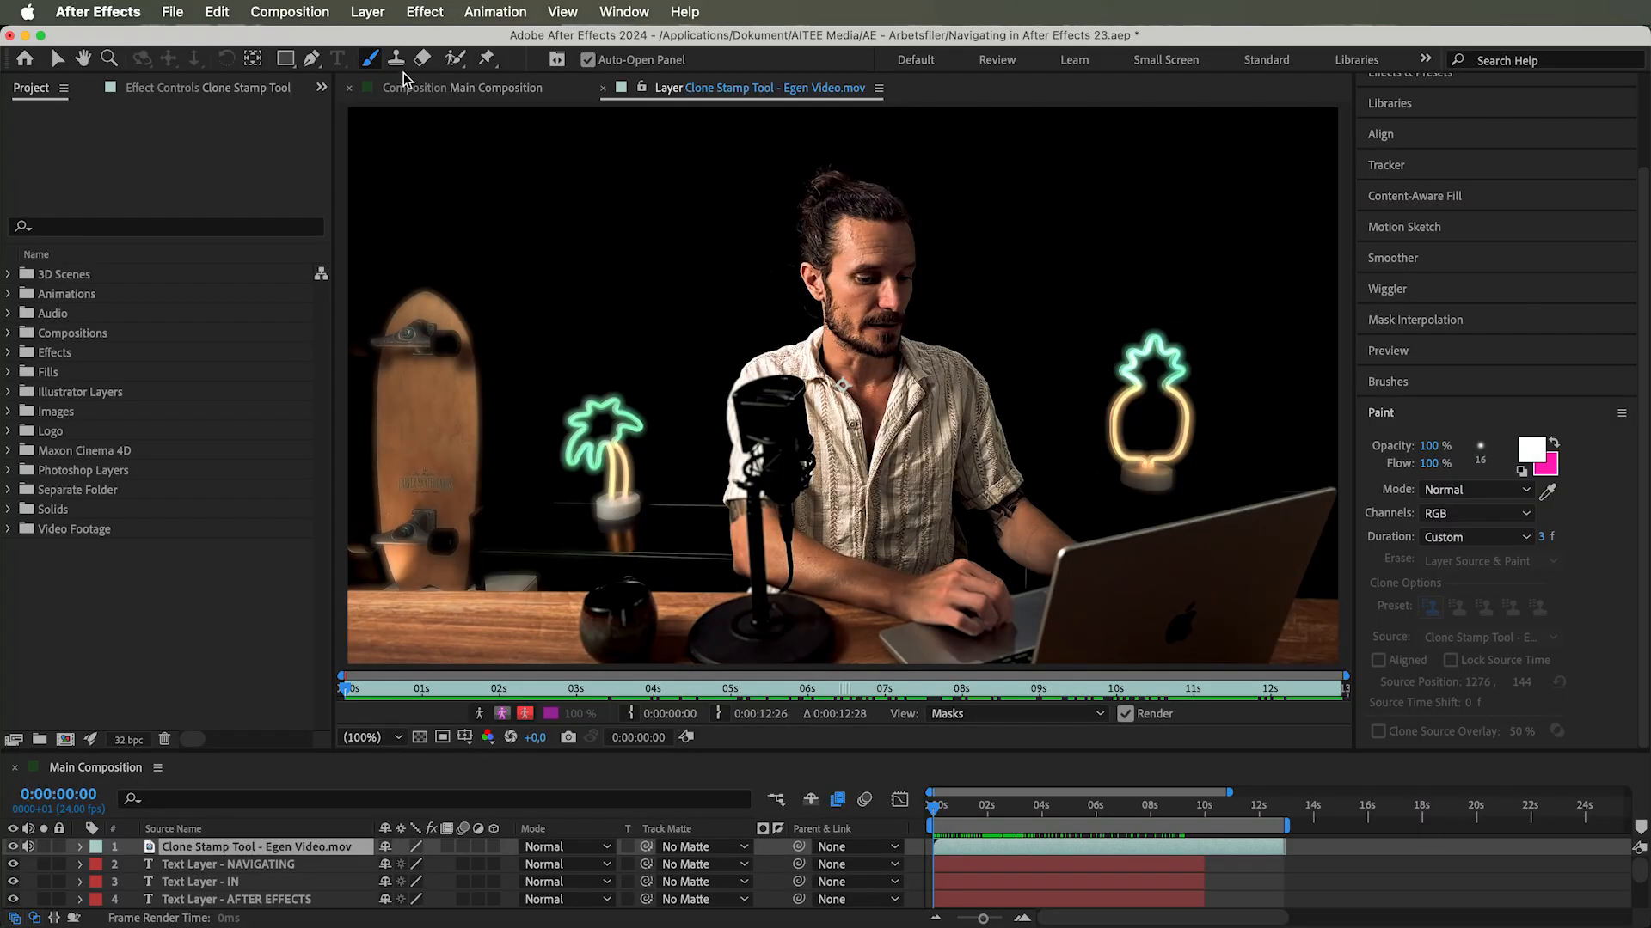
Activate the Clone Stamp tool and switch among the clone presets, ending on the first one
click(397, 69)
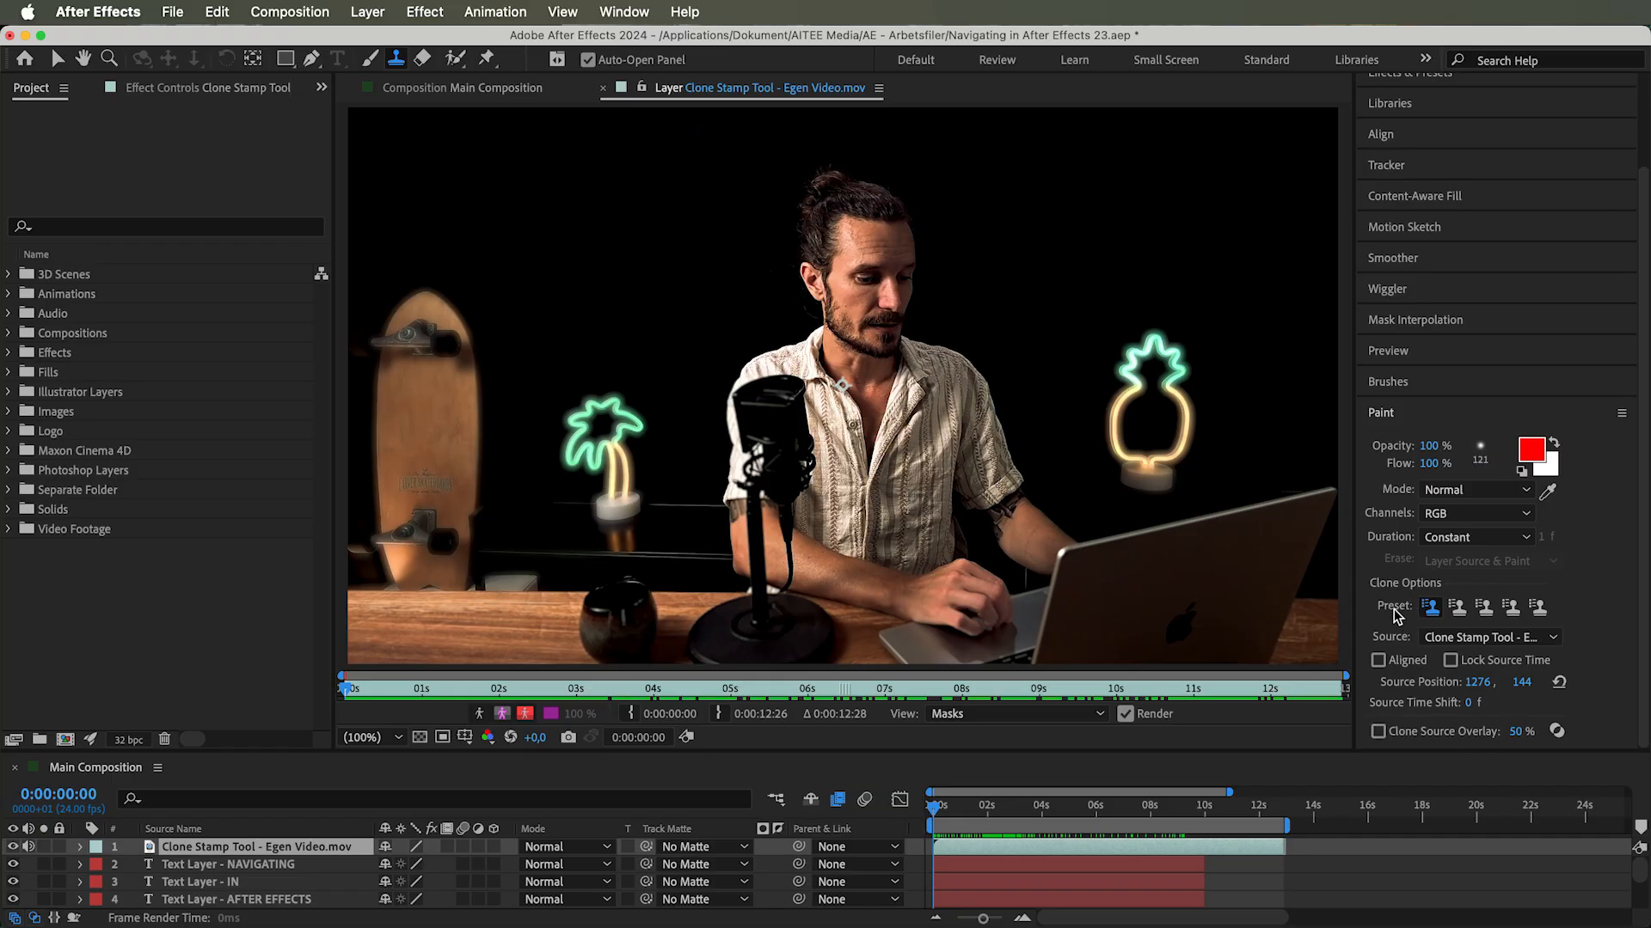
click(1458, 608)
click(1511, 608)
click(1430, 608)
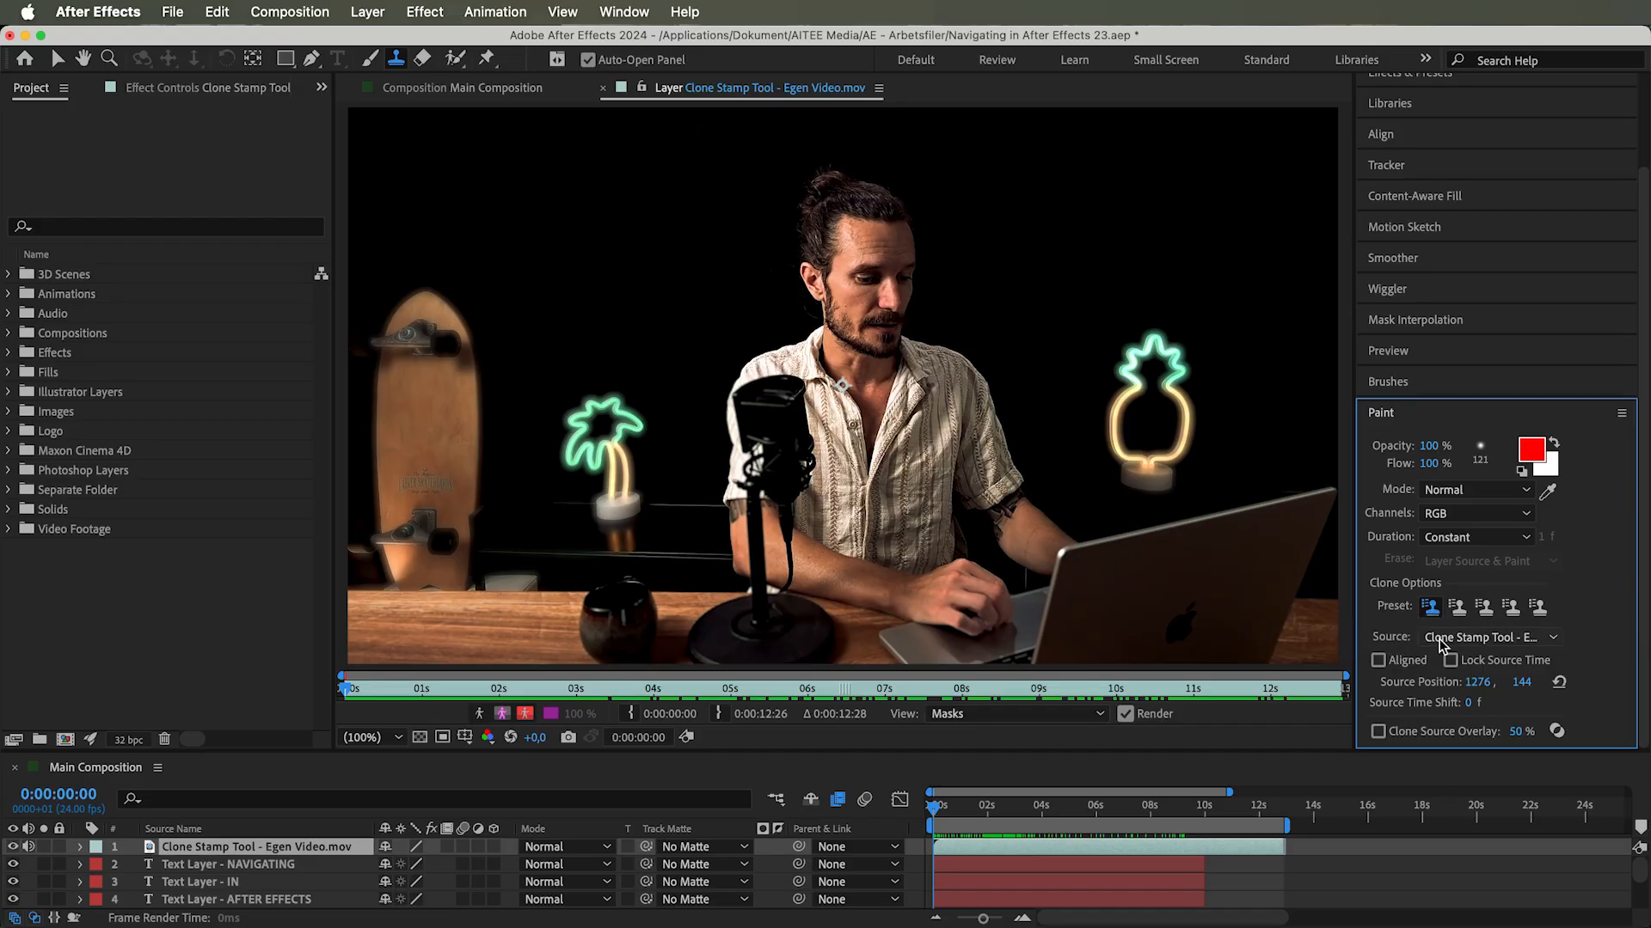
Try Text Layer - NAVIGATING and Solid - Layer as clone sources, ending on Current Layer with Aligned on
click(1465, 638)
click(1476, 658)
click(1476, 637)
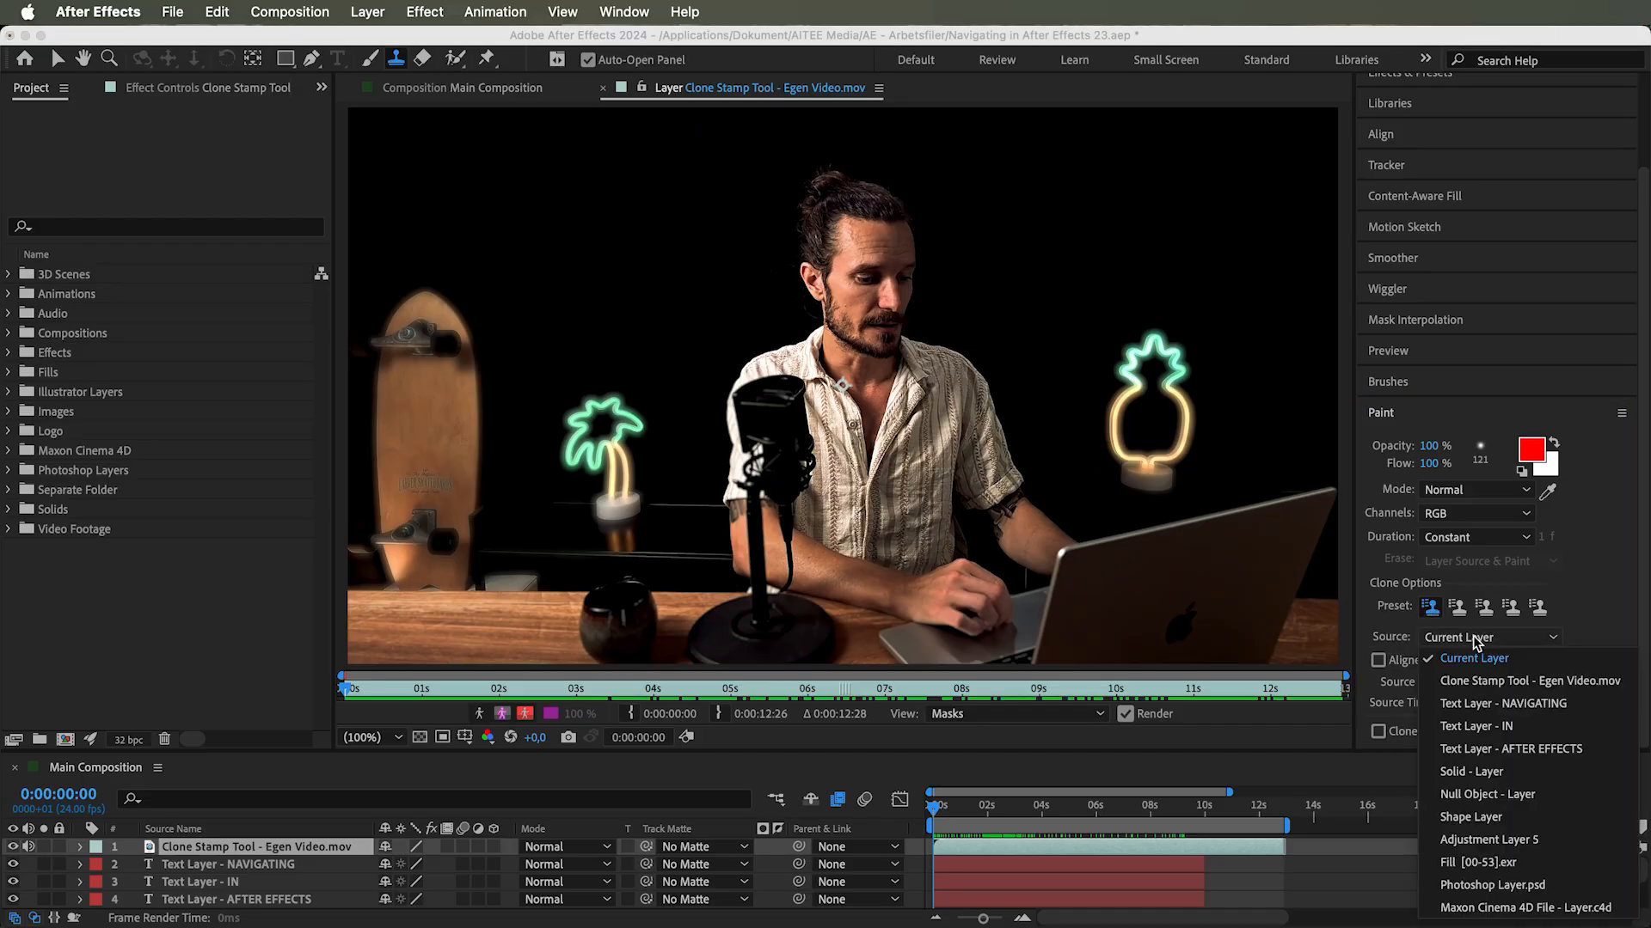
click(1500, 703)
click(1491, 638)
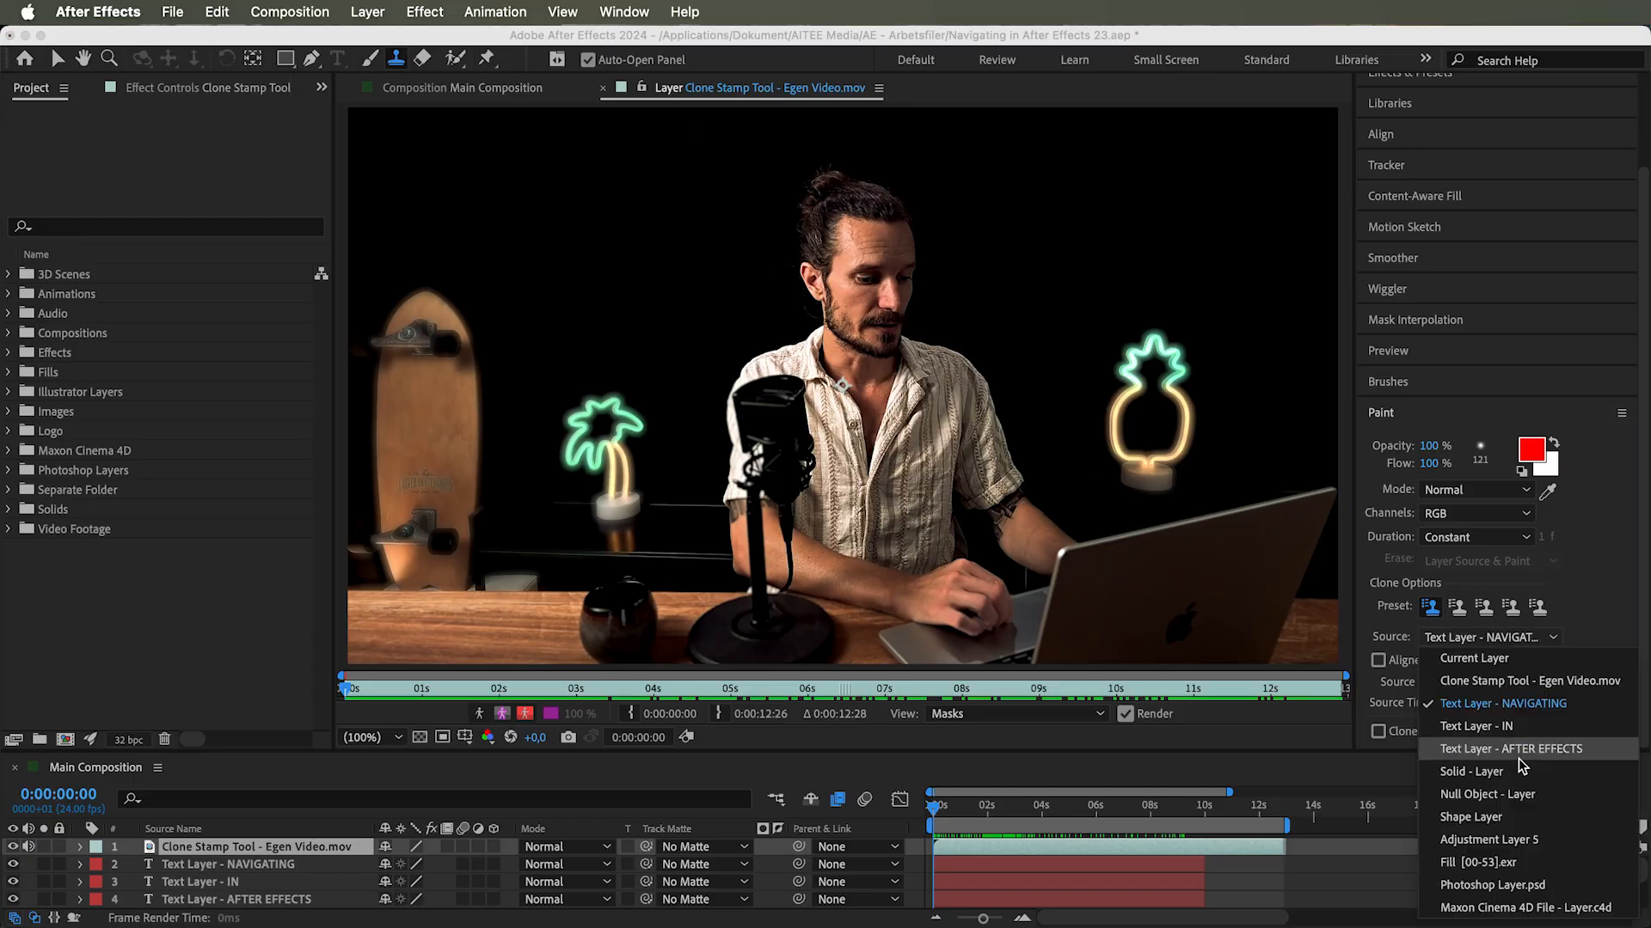
click(1524, 772)
click(1492, 638)
click(1479, 624)
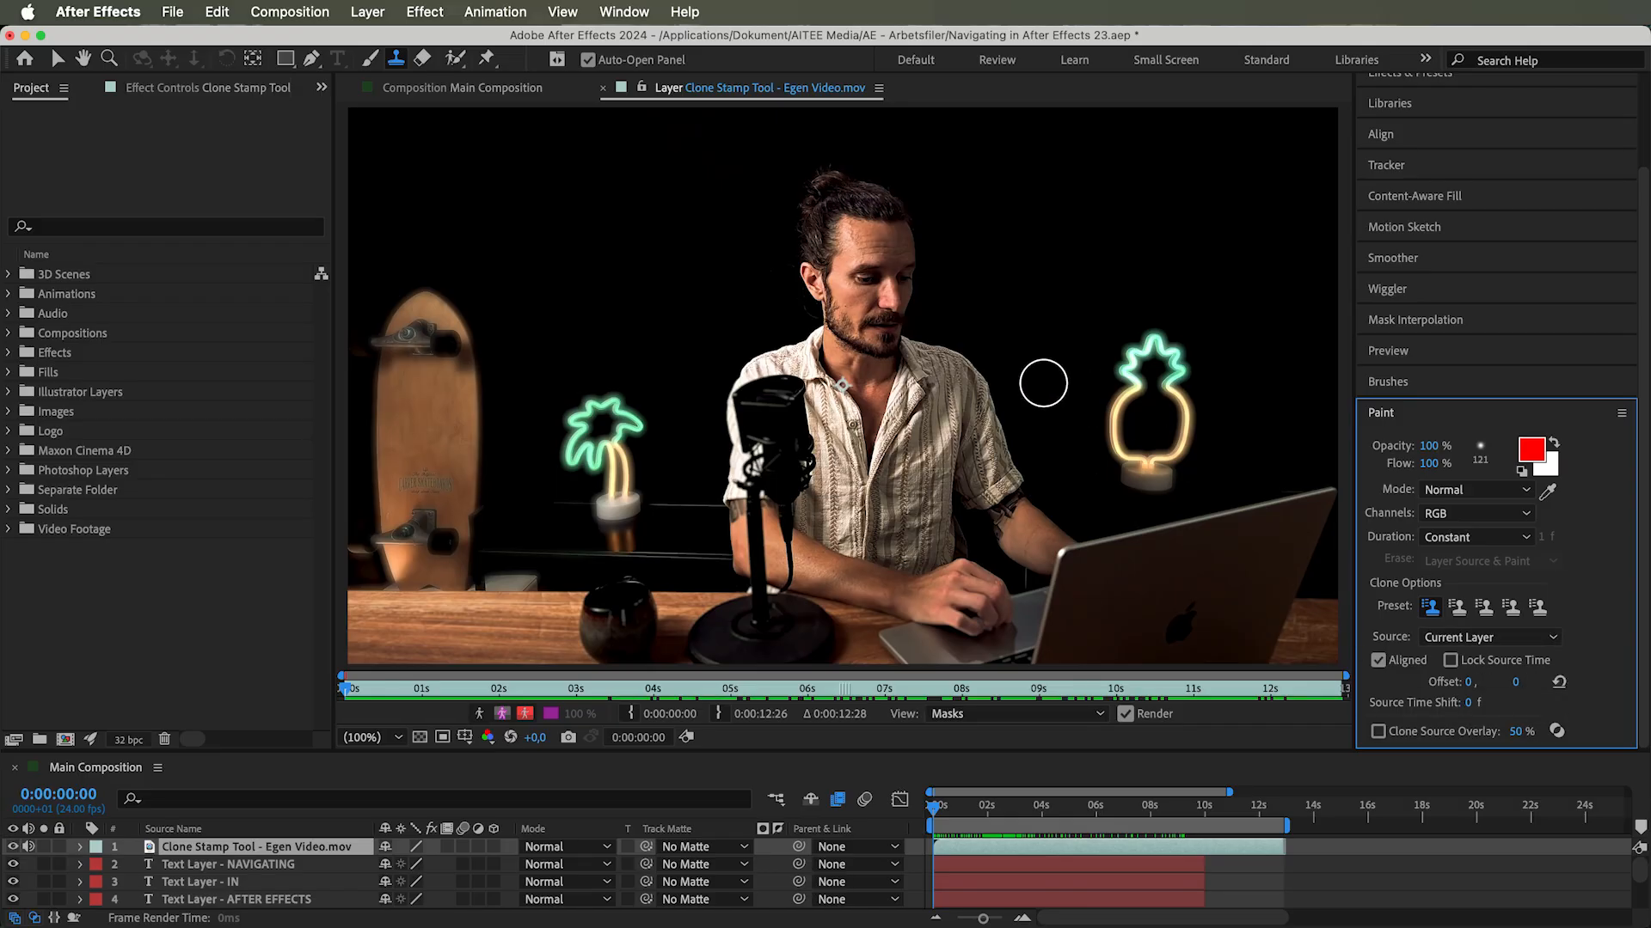
Clone the neon palm tree into the dark area above the original and undo the cloned strokes
alt+click(931, 416)
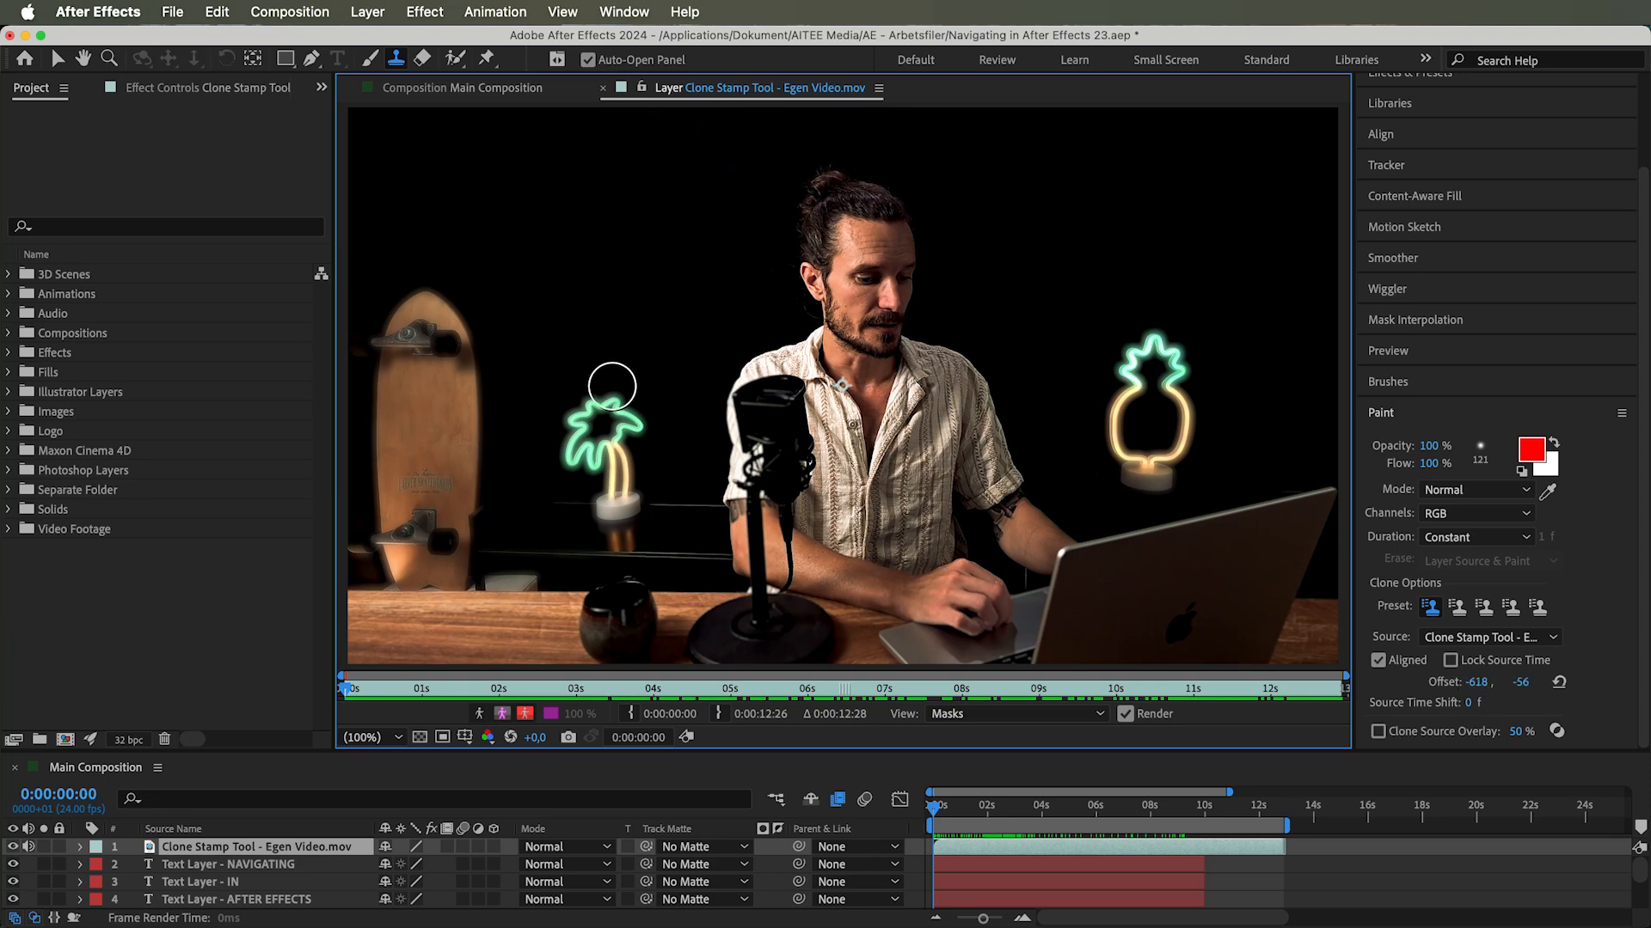
click(608, 443)
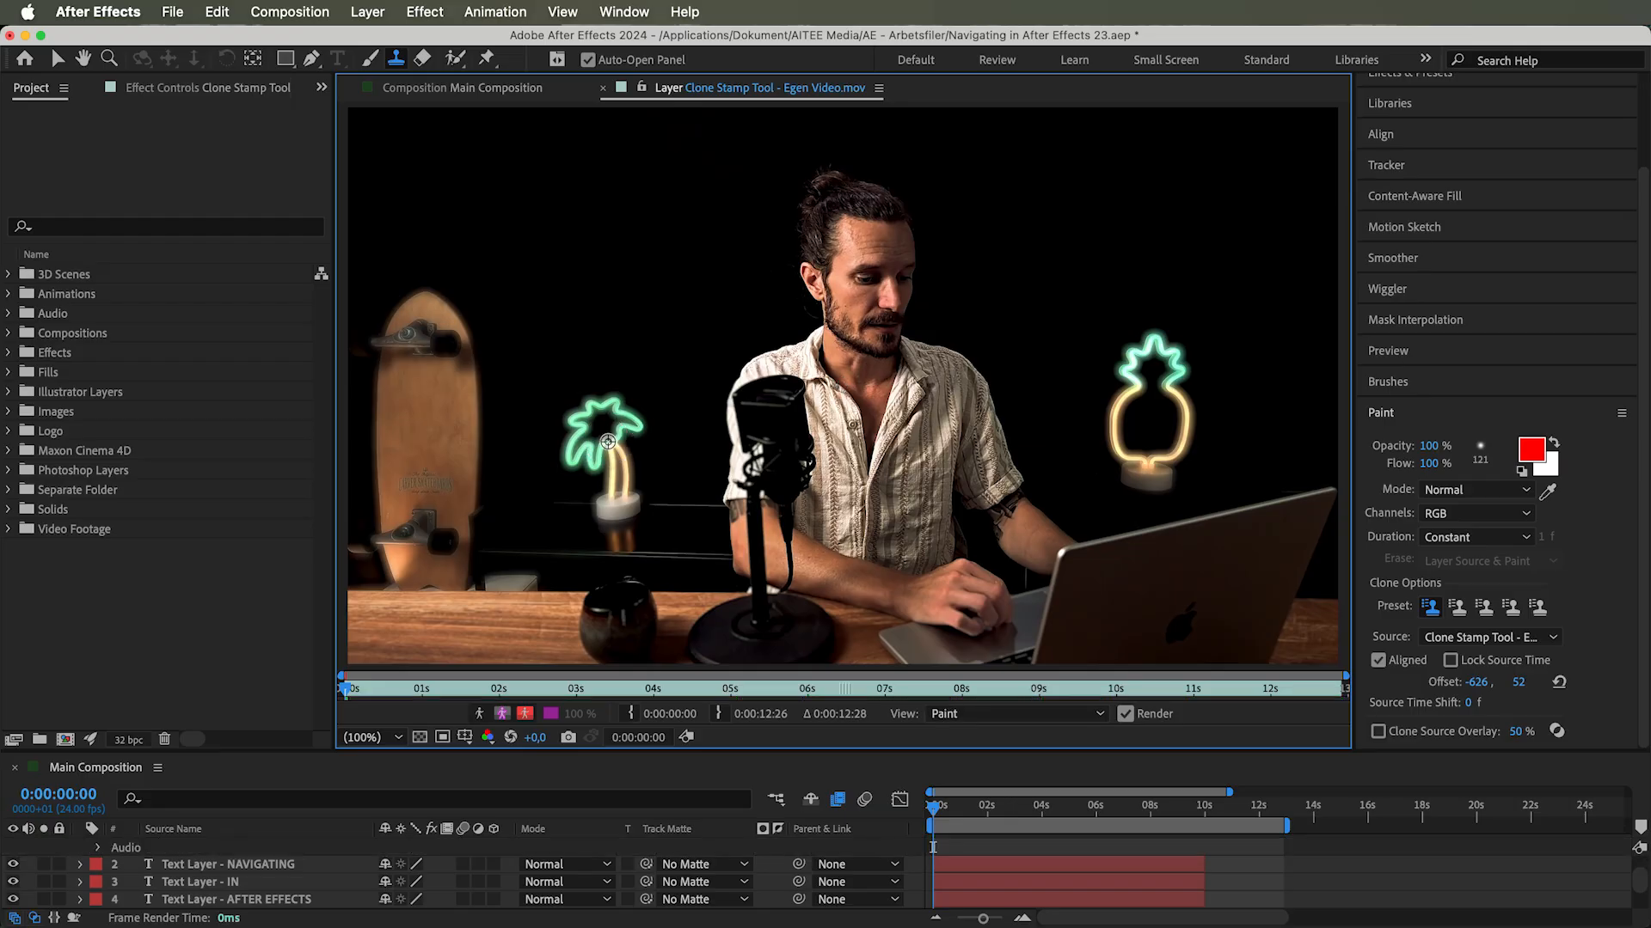
click(603, 301)
mouse_move(560, 229)
mouse_down()
mouse_move(607, 297)
mouse_move(578, 290)
mouse_move(629, 332)
mouse_move(582, 324)
mouse_up()
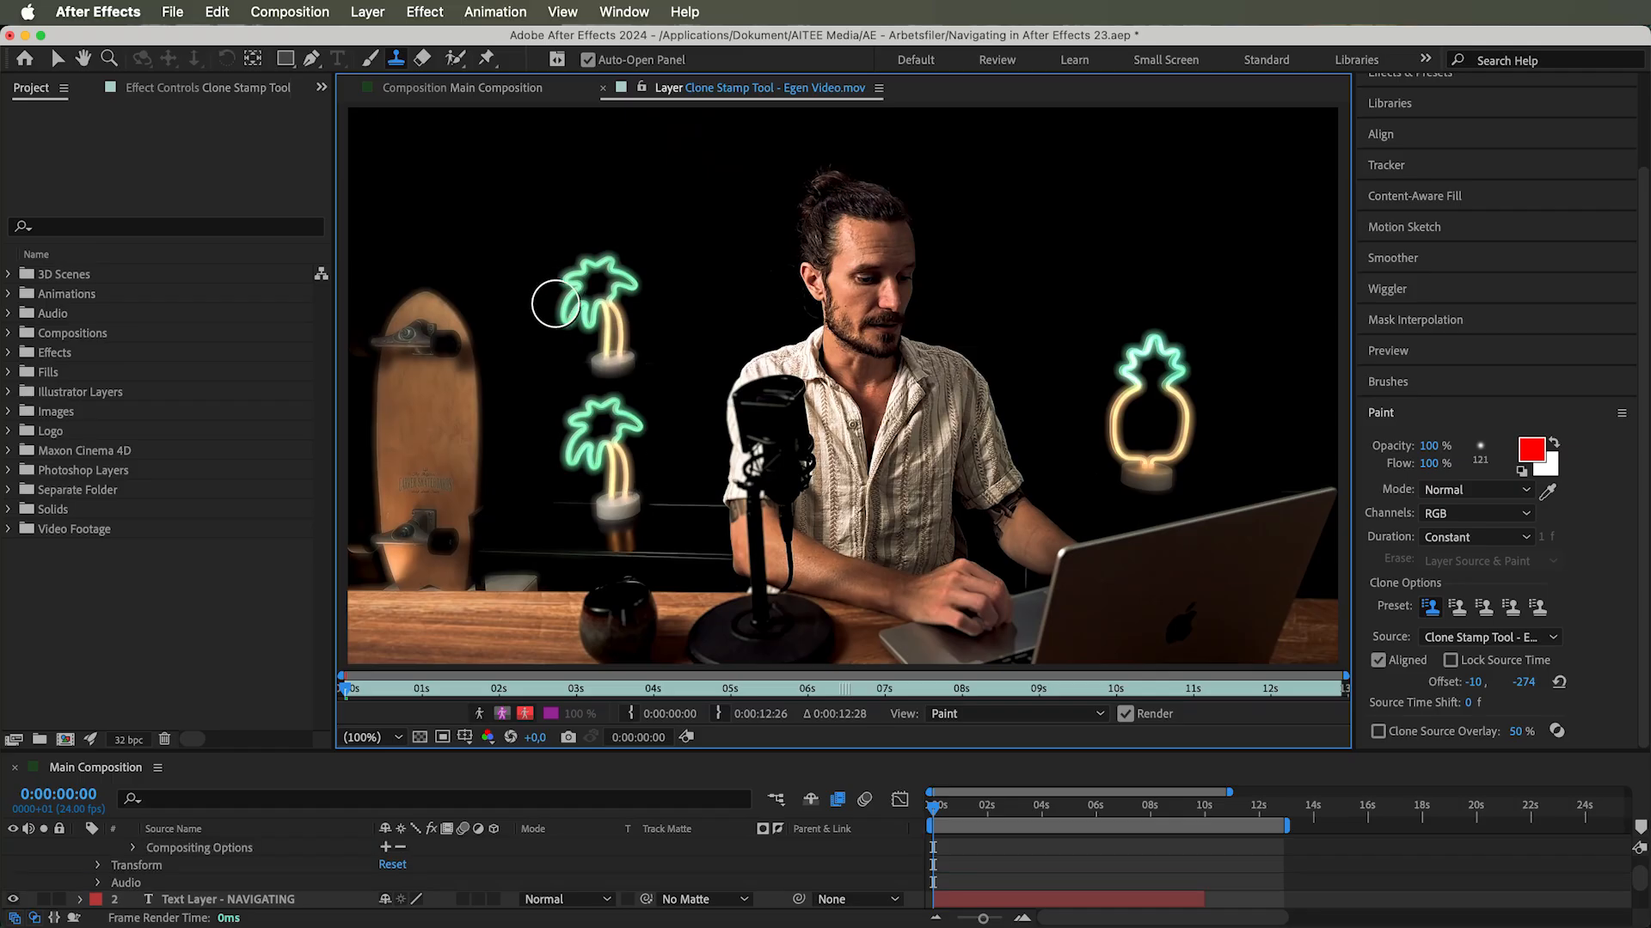
key(super+z)
key(super+z)
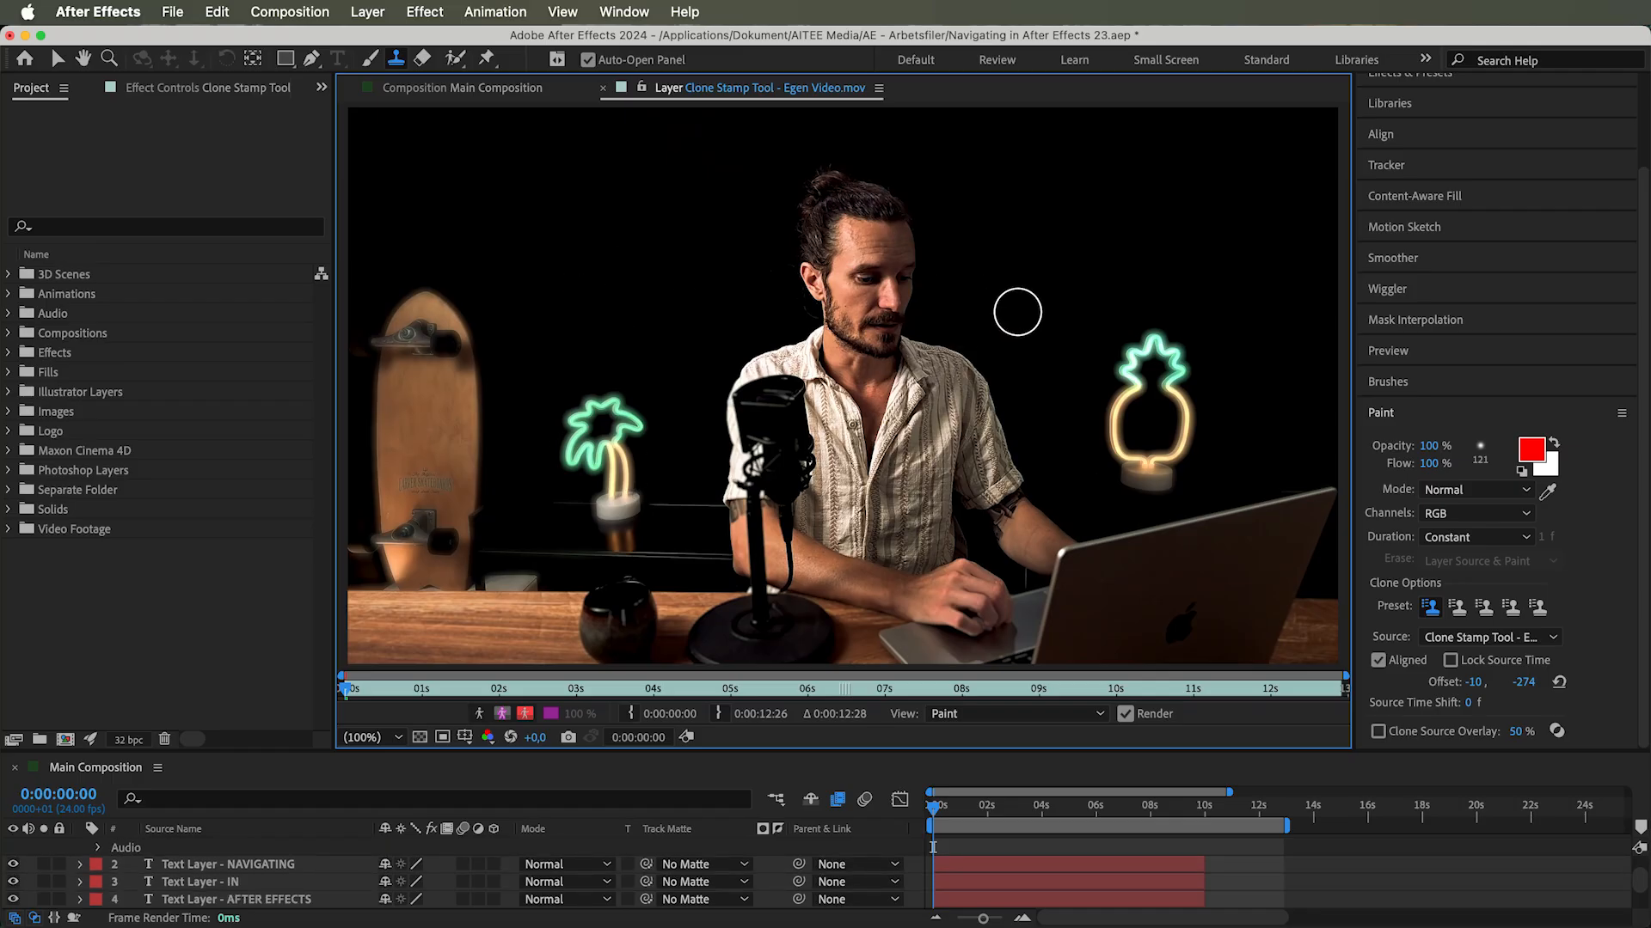
Clone out the neon pineapple and the black cup on the desk, and reset the clone offset to 0, 0
mouse_move(1135, 361)
mouse_down()
mouse_move(1168, 373)
mouse_move(1151, 484)
mouse_move(1135, 468)
mouse_move(1164, 472)
mouse_move(1177, 431)
mouse_up()
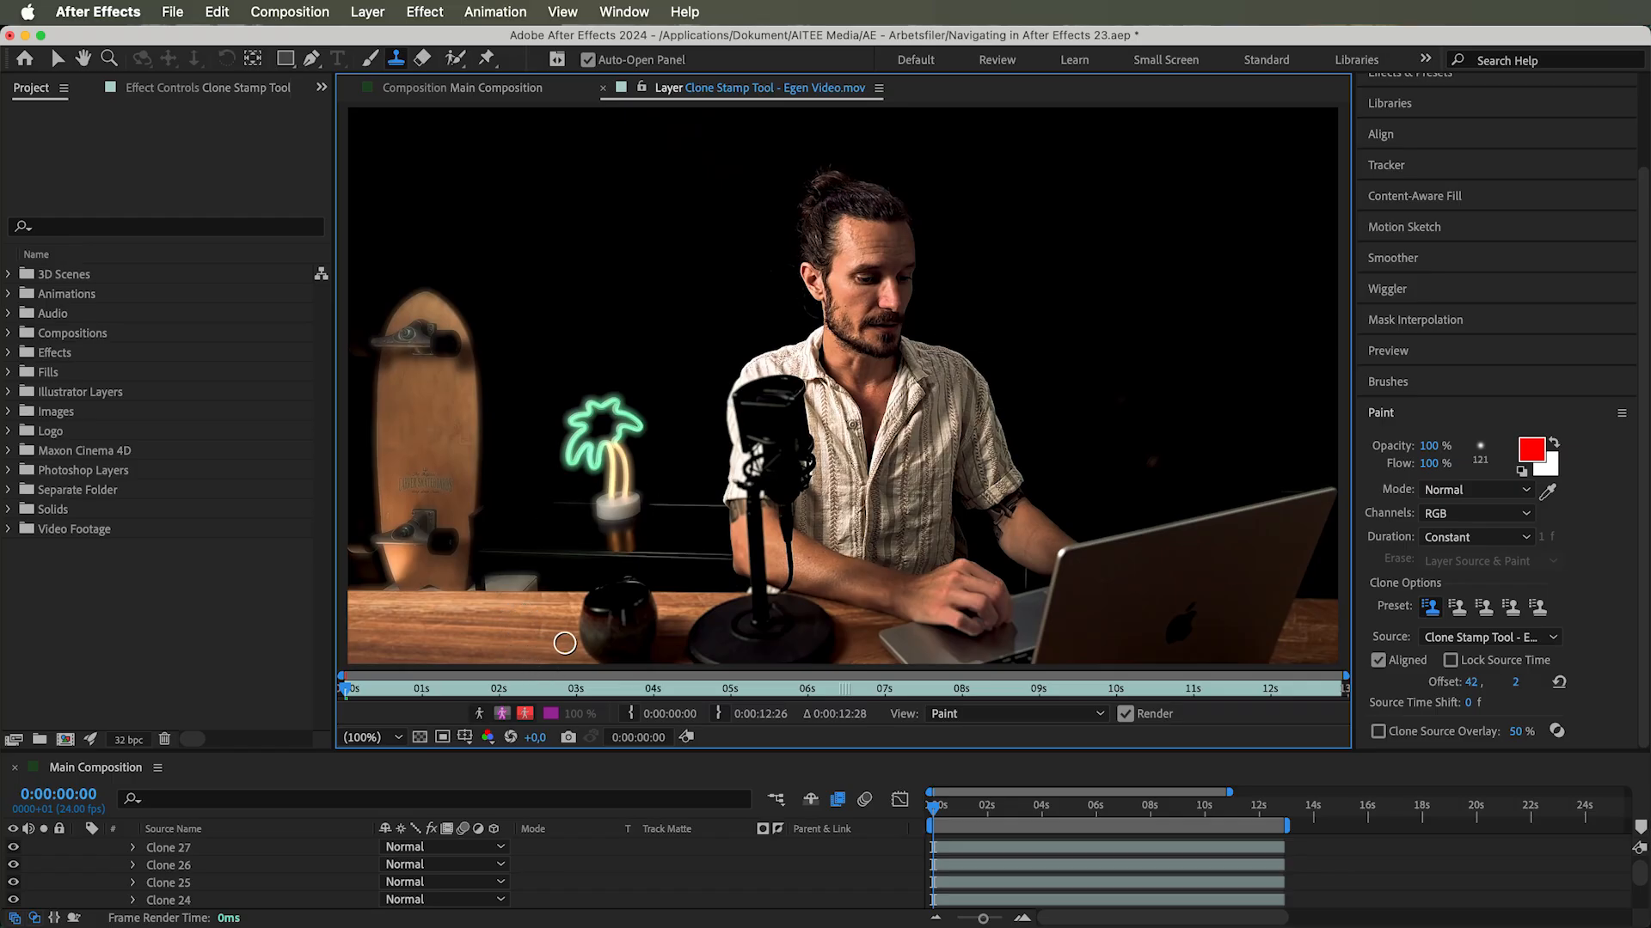
mouse_move(575, 627)
mouse_down()
mouse_move(615, 594)
mouse_move(597, 594)
mouse_move(619, 593)
mouse_move(550, 589)
mouse_move(600, 591)
mouse_move(582, 595)
mouse_move(633, 619)
mouse_move(634, 660)
mouse_move(611, 622)
mouse_move(682, 617)
mouse_move(647, 651)
mouse_move(681, 657)
mouse_move(506, 628)
mouse_move(658, 622)
mouse_move(541, 621)
mouse_up()
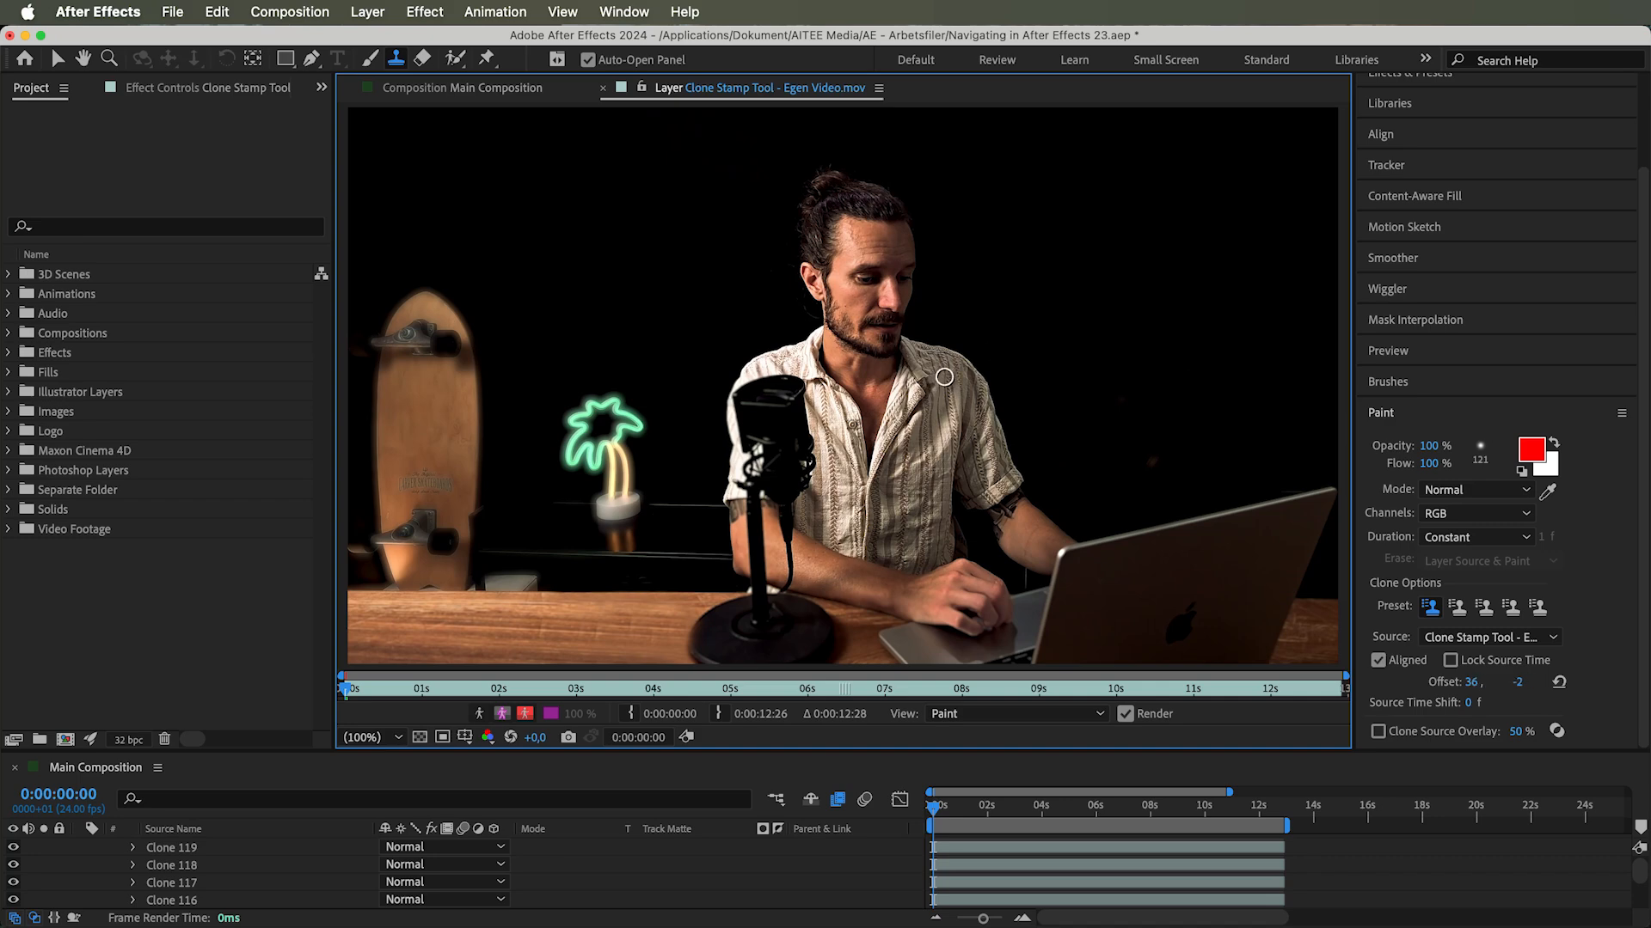
drag(1483, 688, 1286, 715)
drag(1515, 693, 1480, 703)
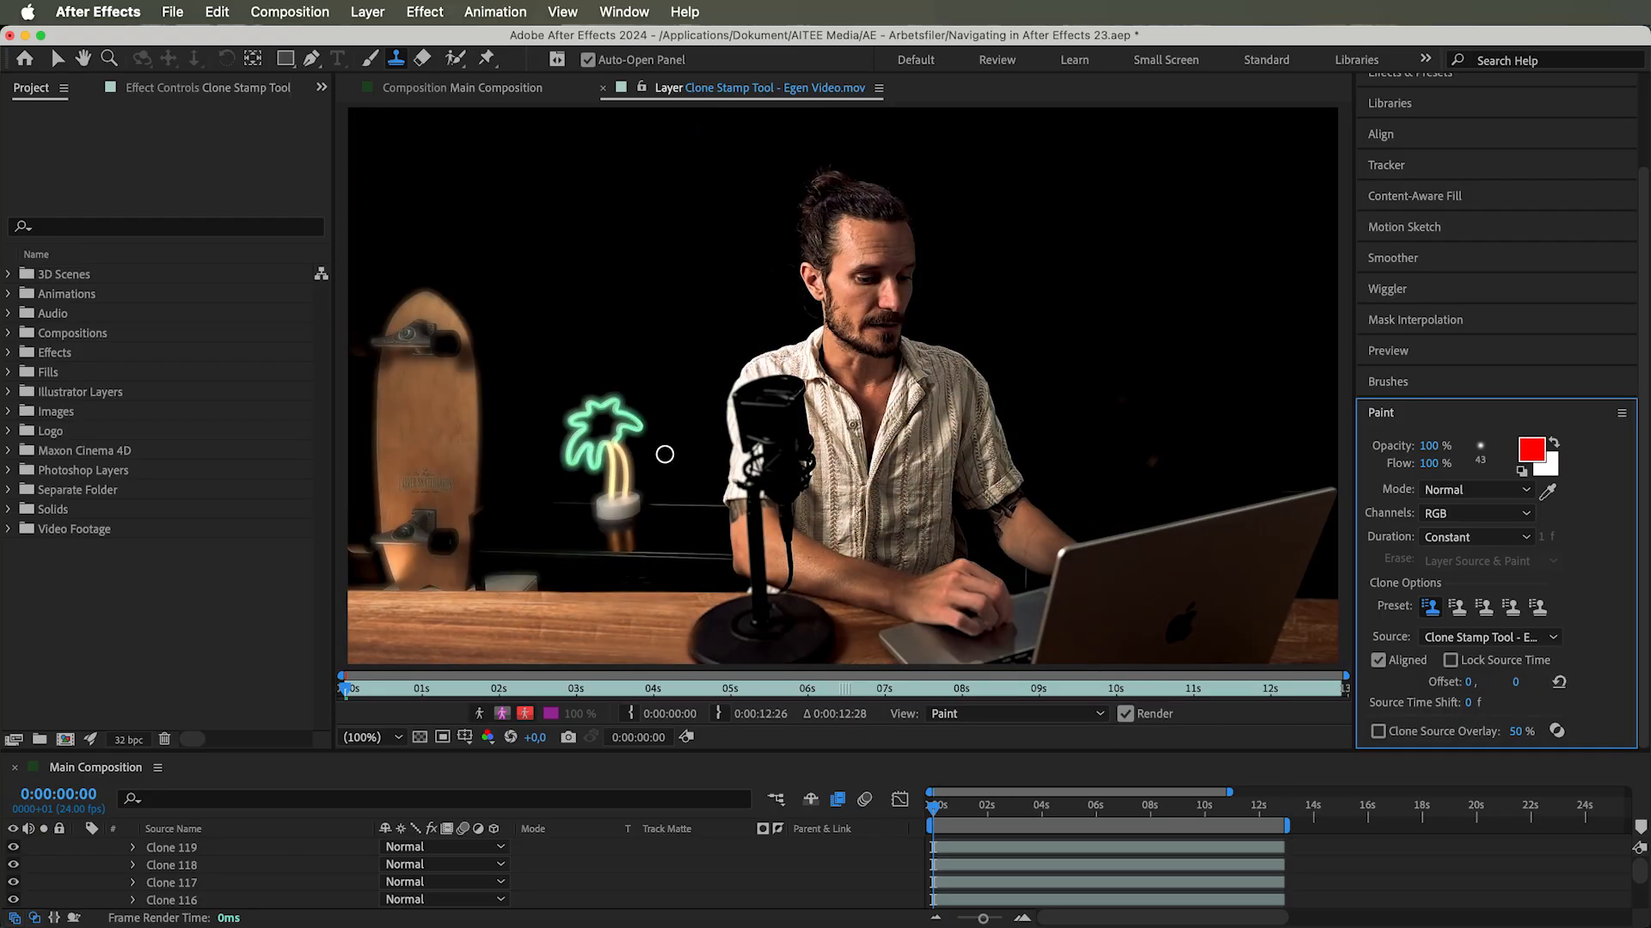
Place Palm Tree.ai beneath the Clone Stamp Tool - Egen Video.mov layer and set it as the clone source for that video
click(9, 392)
click(79, 411)
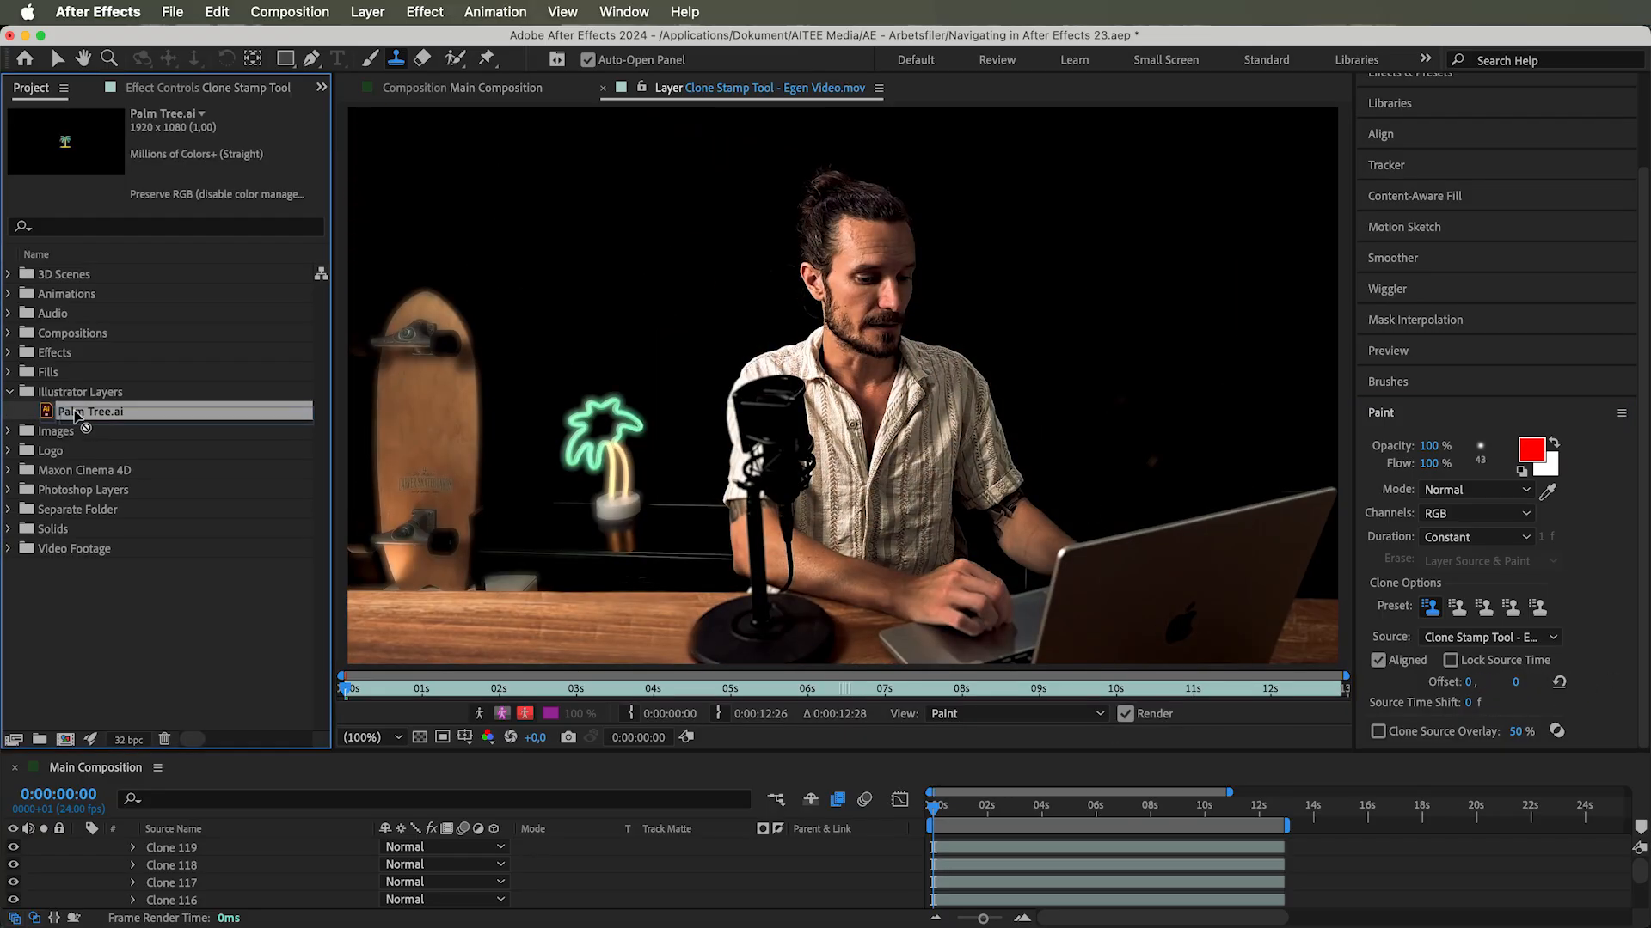
scroll(140, 870, up, 3)
click(80, 848)
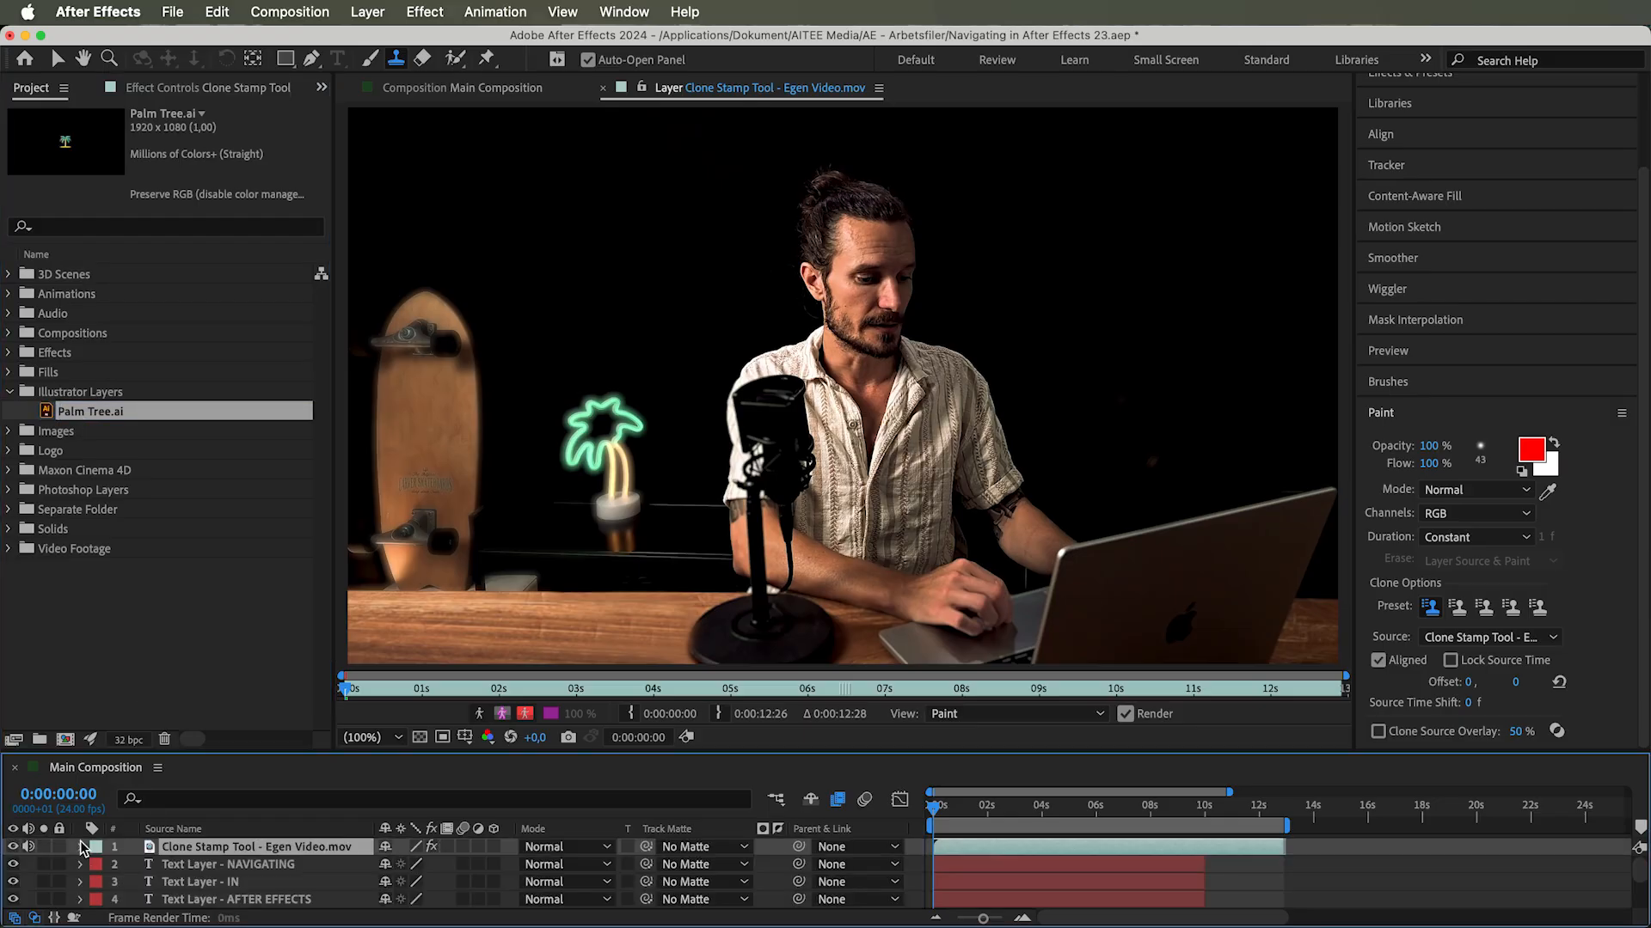
drag(193, 421, 206, 858)
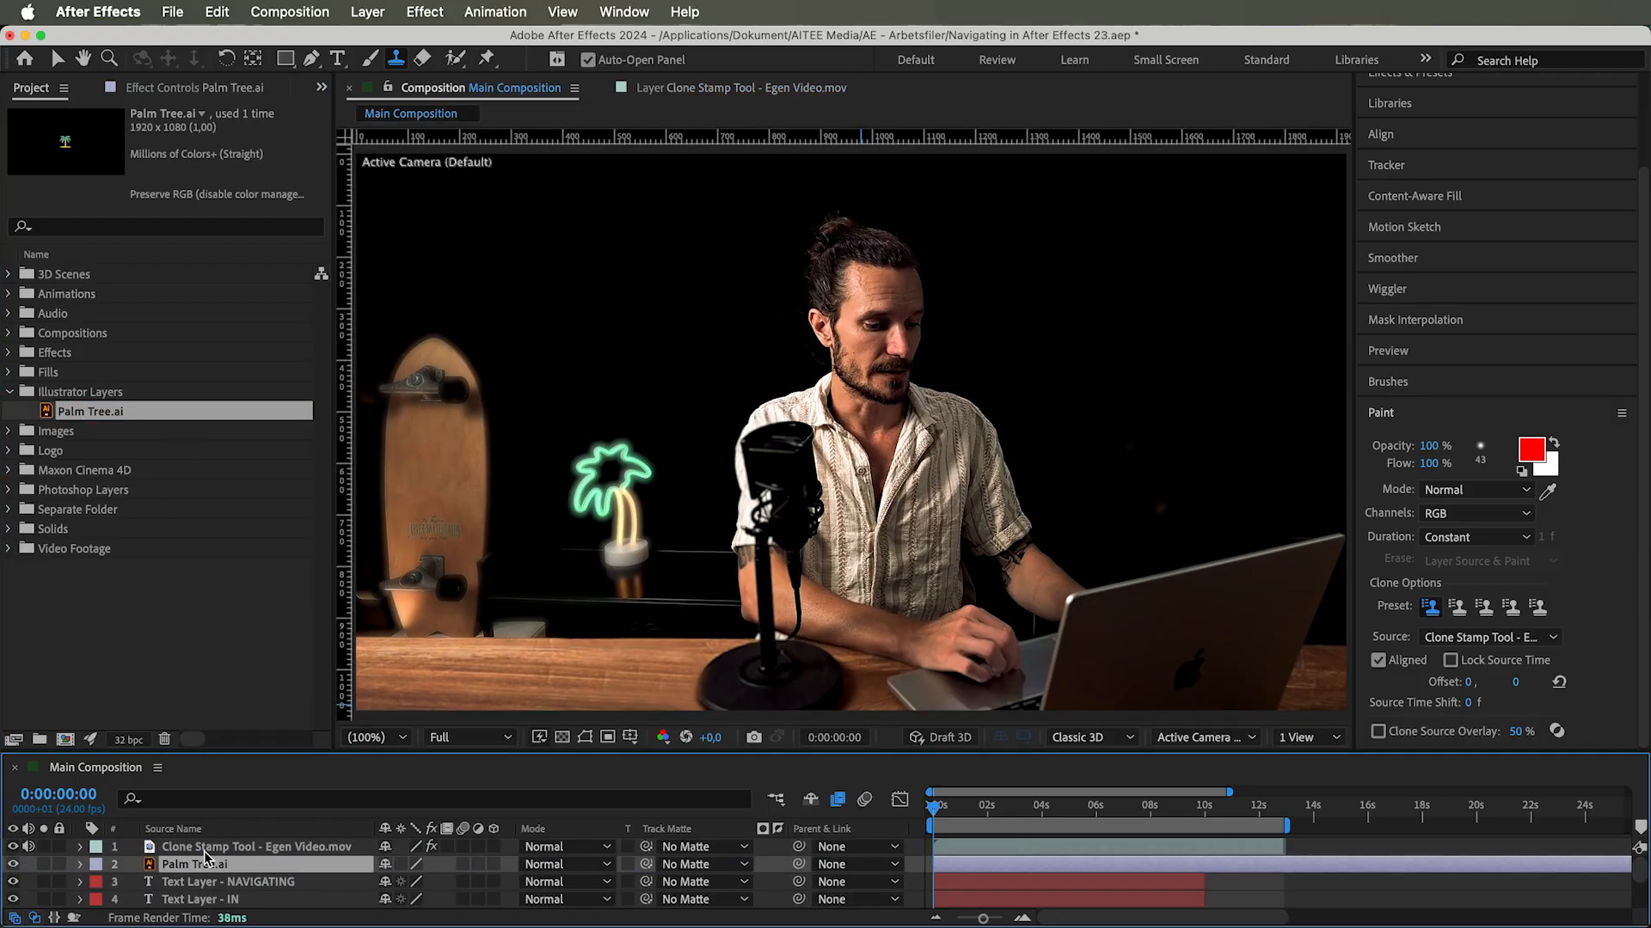
double_click(205, 848)
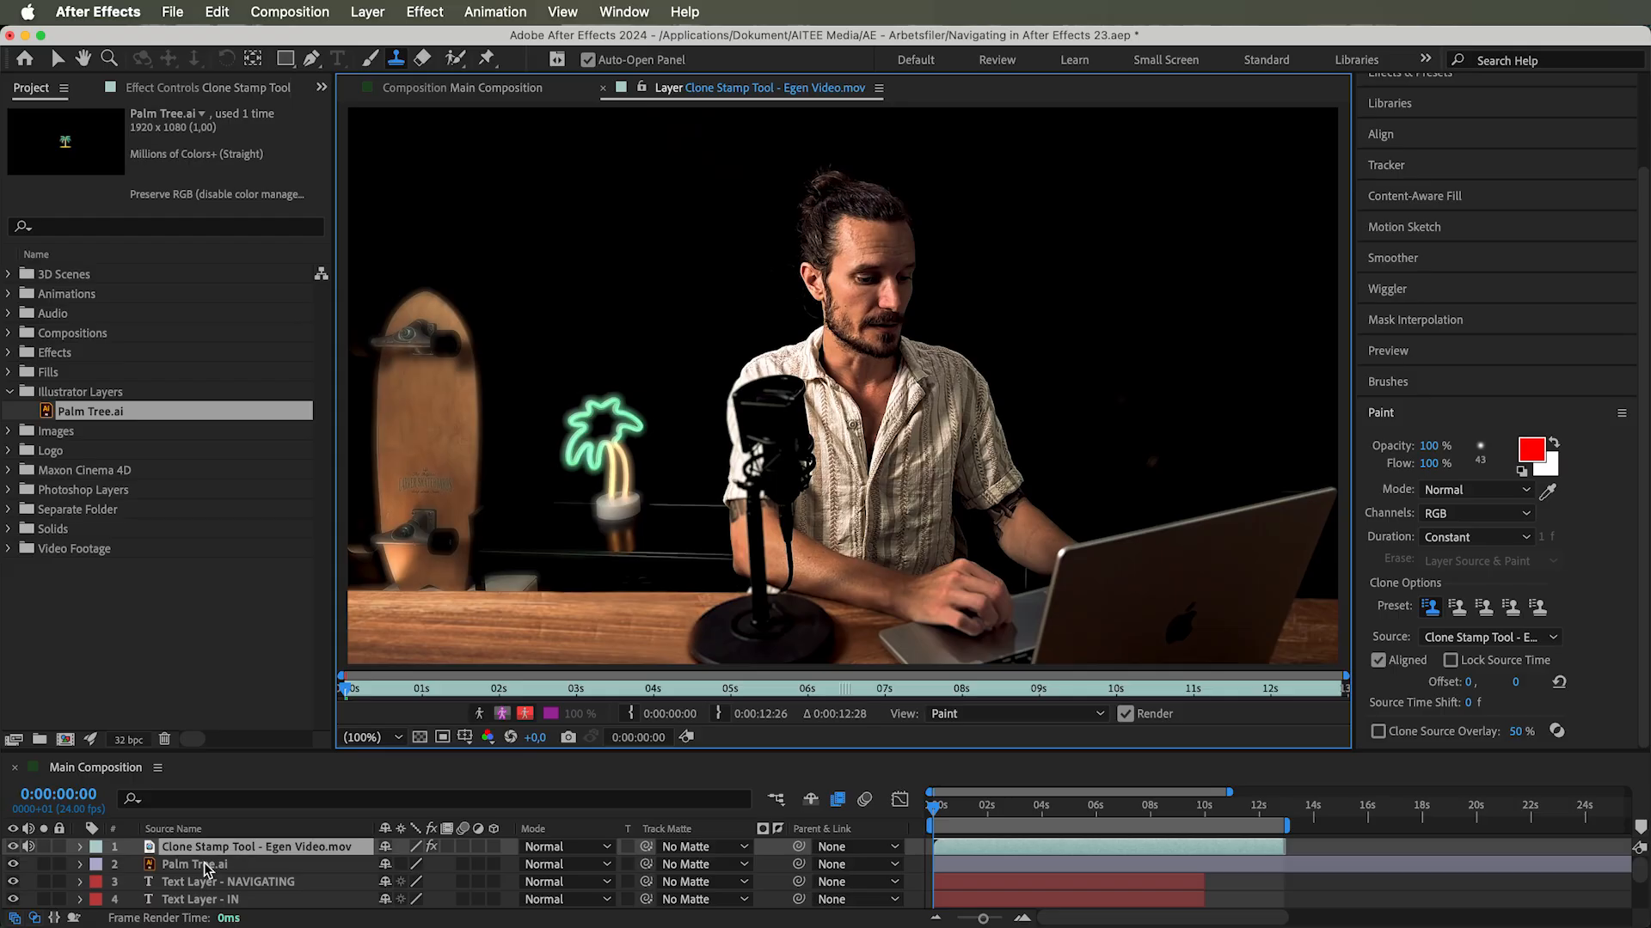
click(1487, 637)
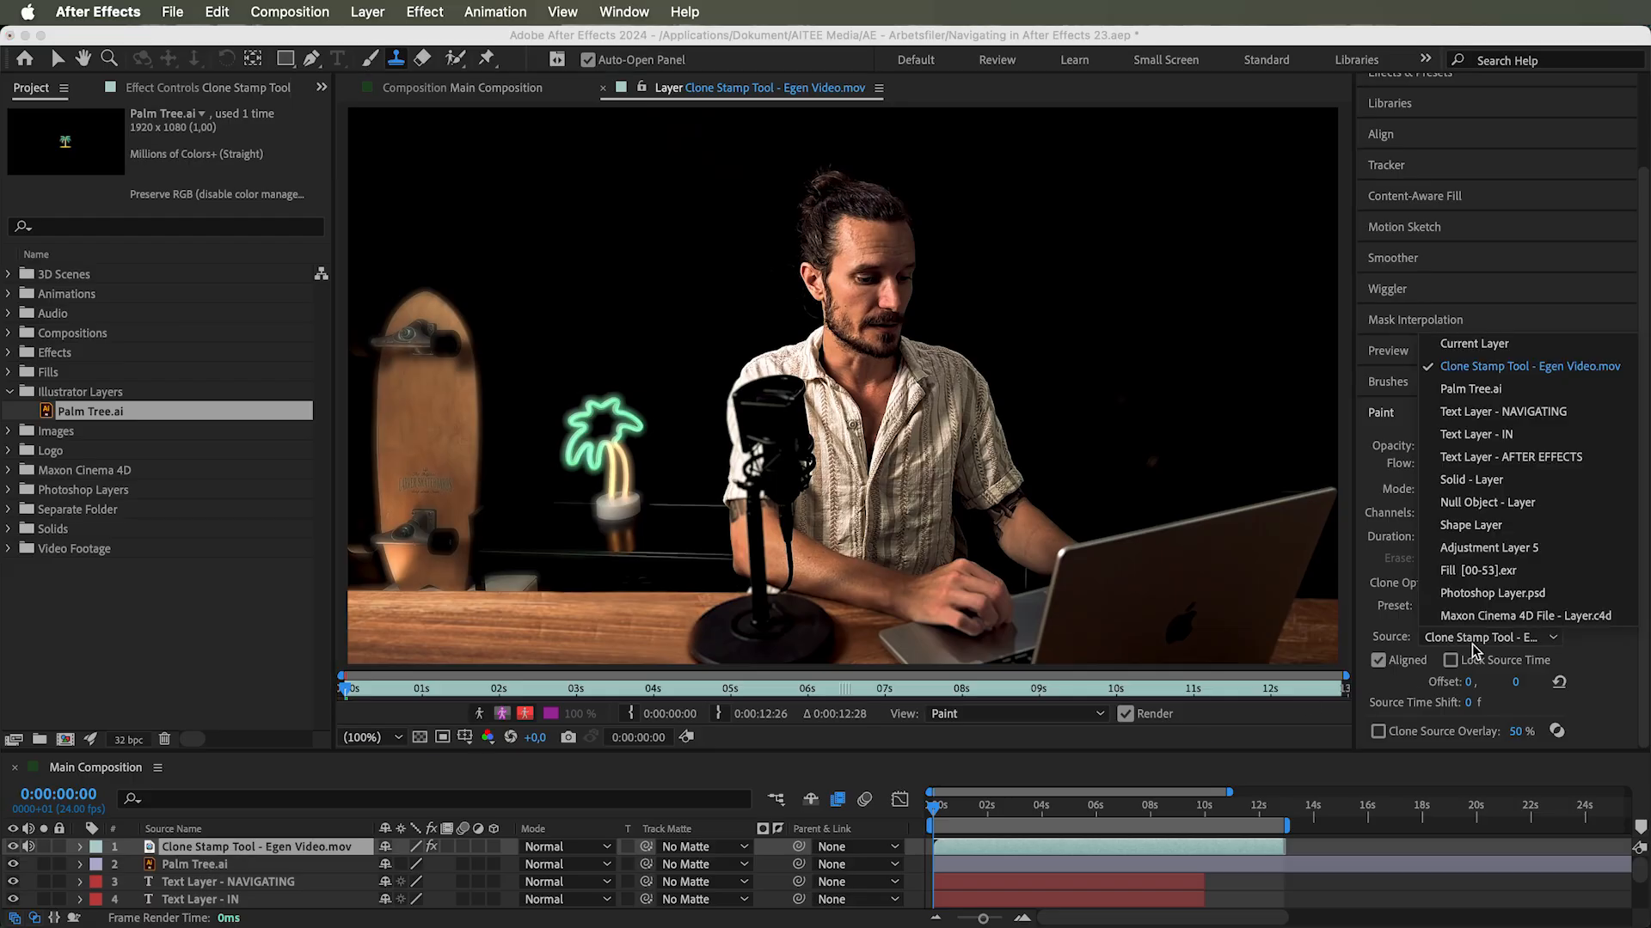
click(1496, 394)
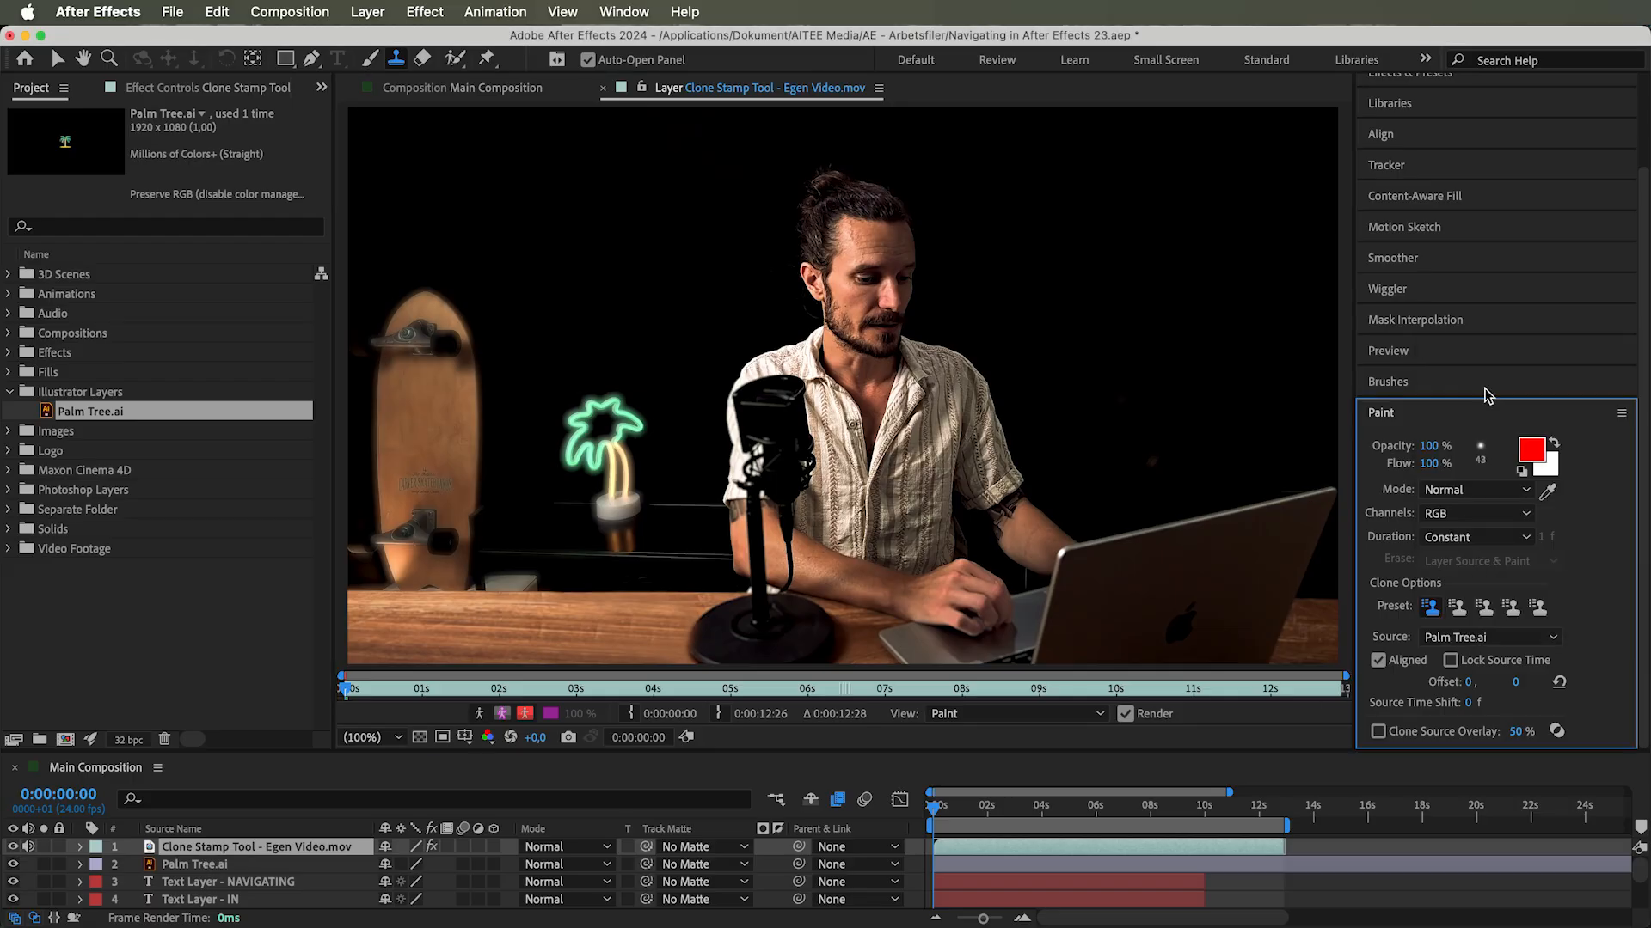
Split the layer view into two locked viewers, open Palm Tree.ai in the second one and enlarge the video's viewer
click(880, 89)
click(773, 105)
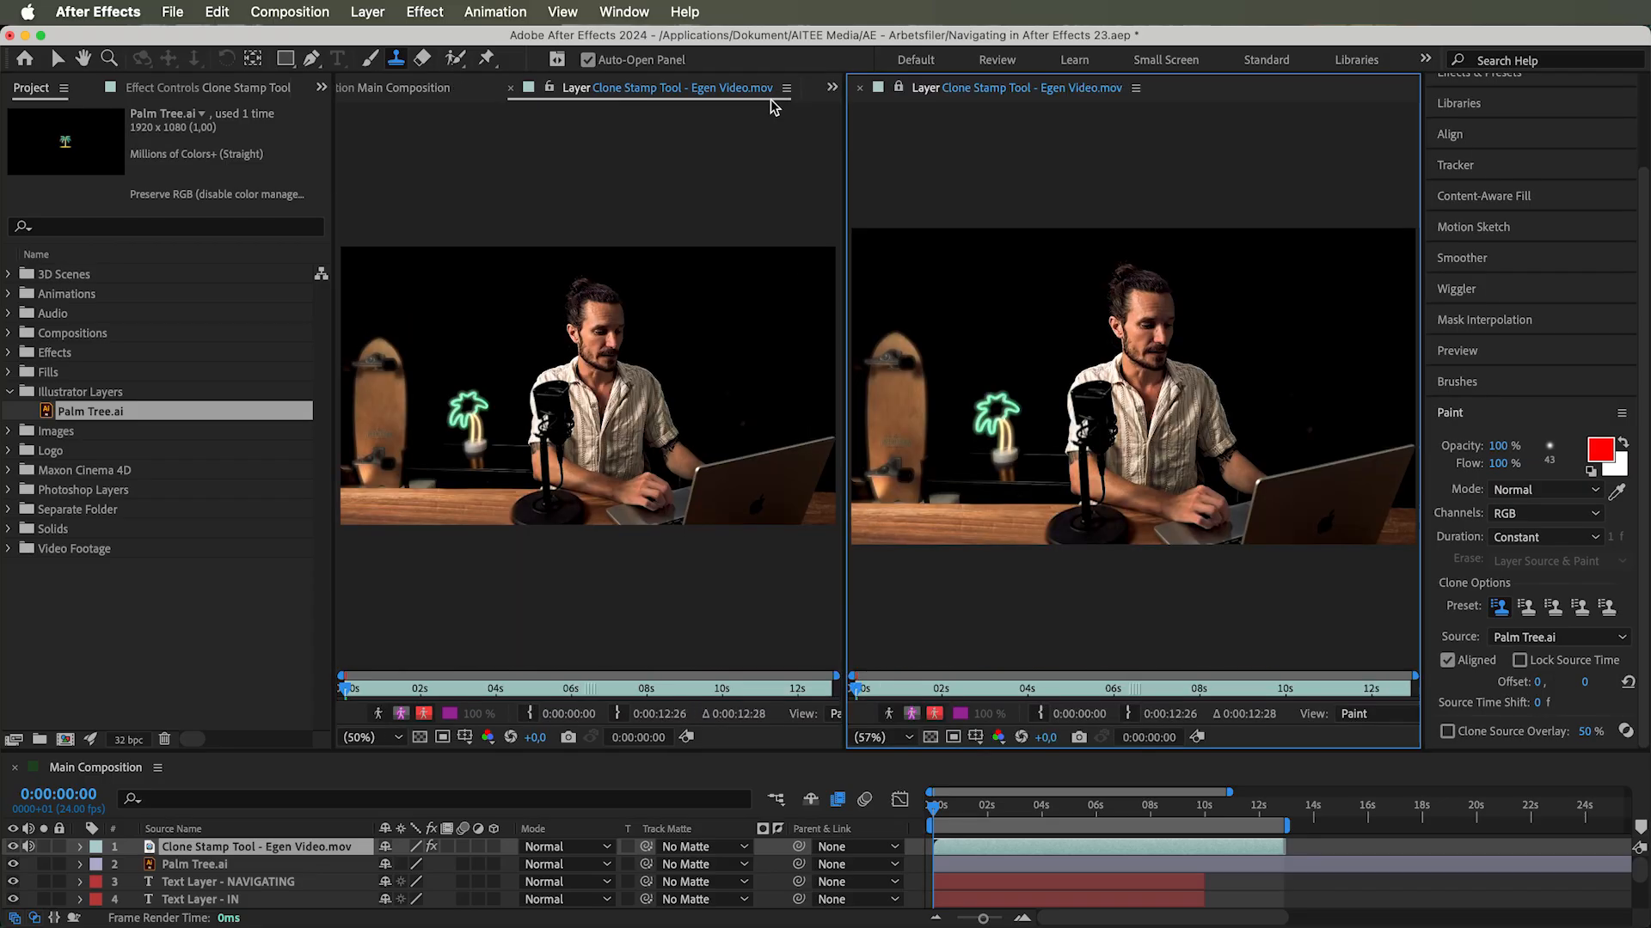
click(551, 88)
click(898, 89)
double_click(233, 864)
drag(843, 479, 1117, 476)
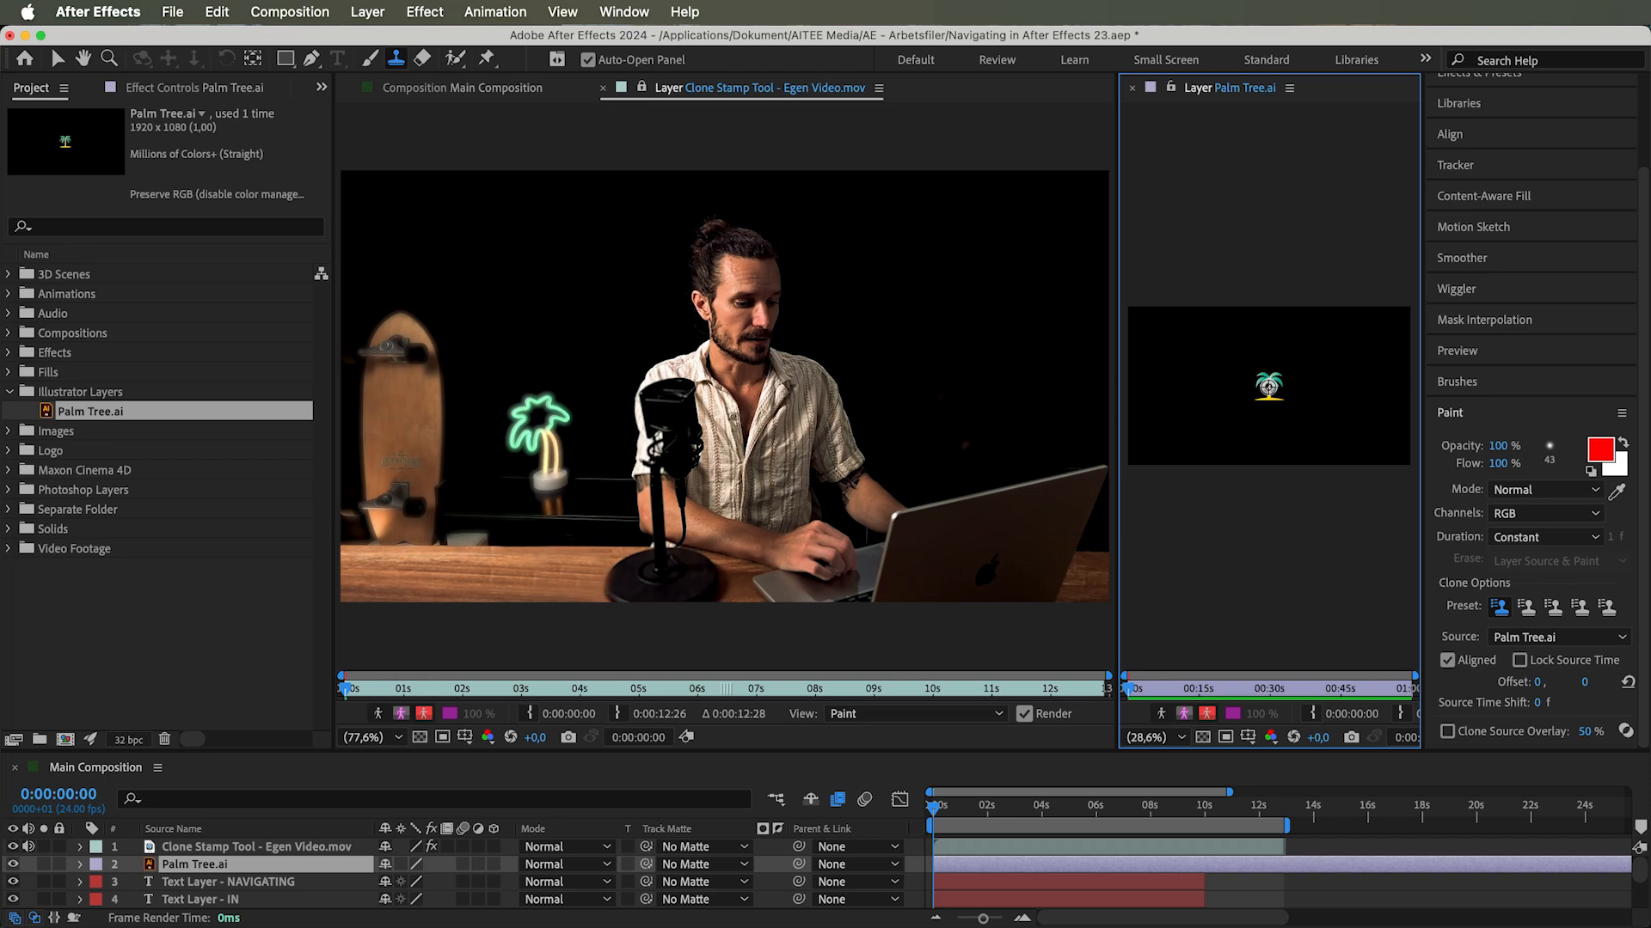
Clone the Palm Tree.ai palm above the laptop, and with Aligned off paint more copies across the dark background
click(989, 428)
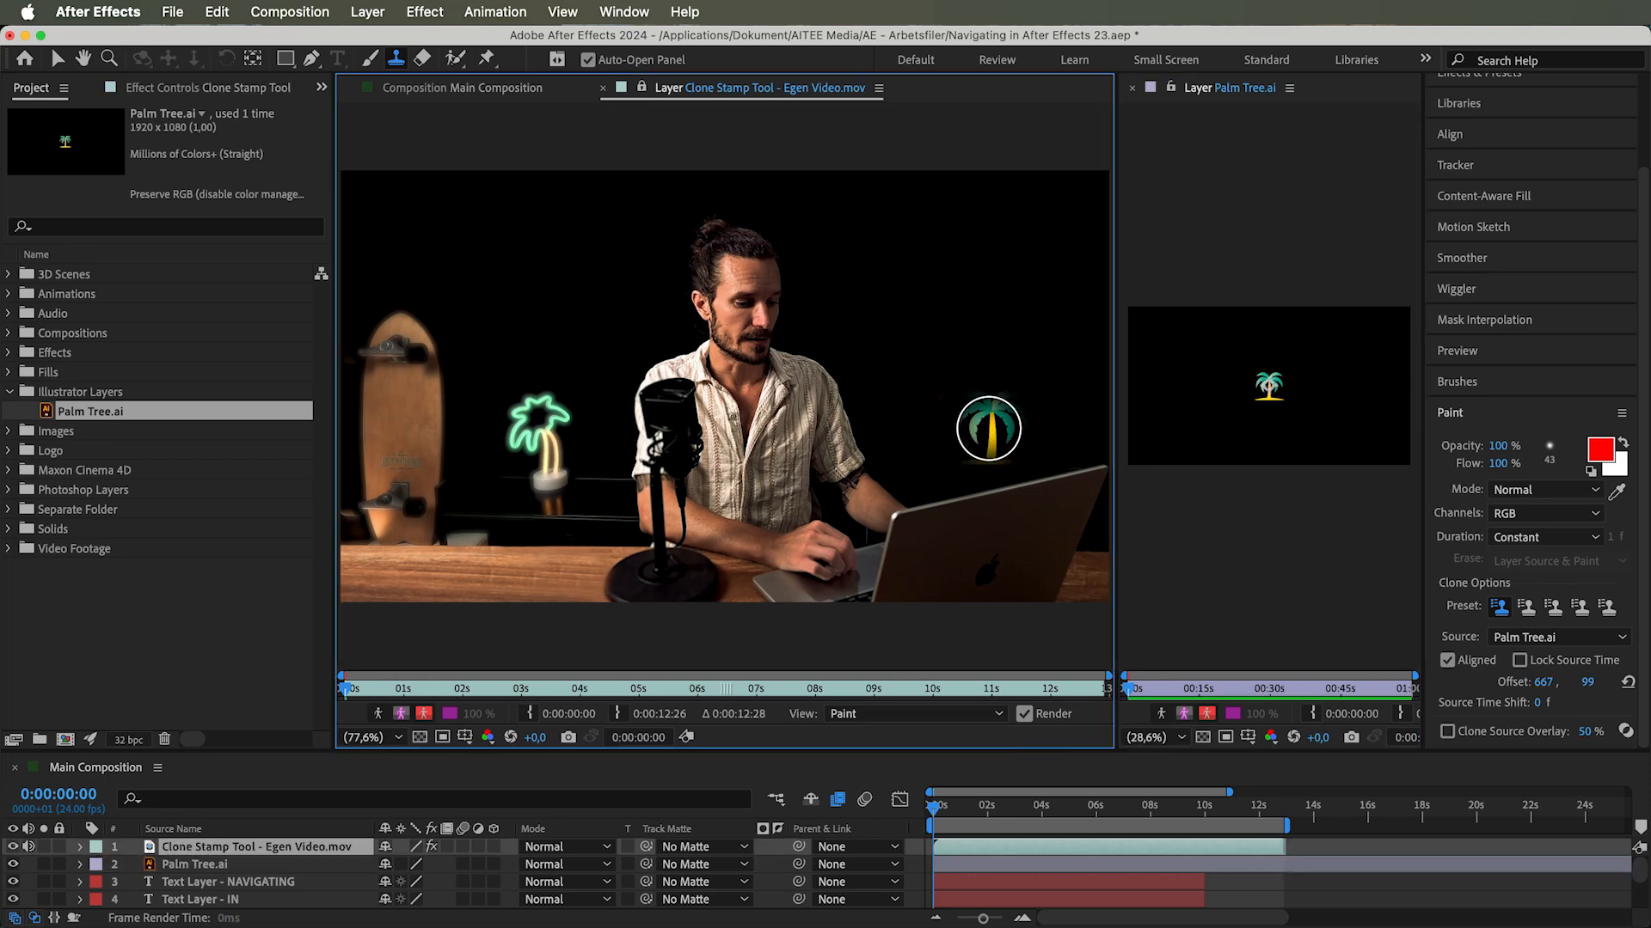
mouse_move(989, 428)
mouse_down()
mouse_move(975, 416)
mouse_move(1011, 416)
mouse_move(993, 404)
mouse_move(987, 438)
mouse_move(1028, 419)
mouse_move(953, 426)
mouse_move(966, 430)
mouse_up()
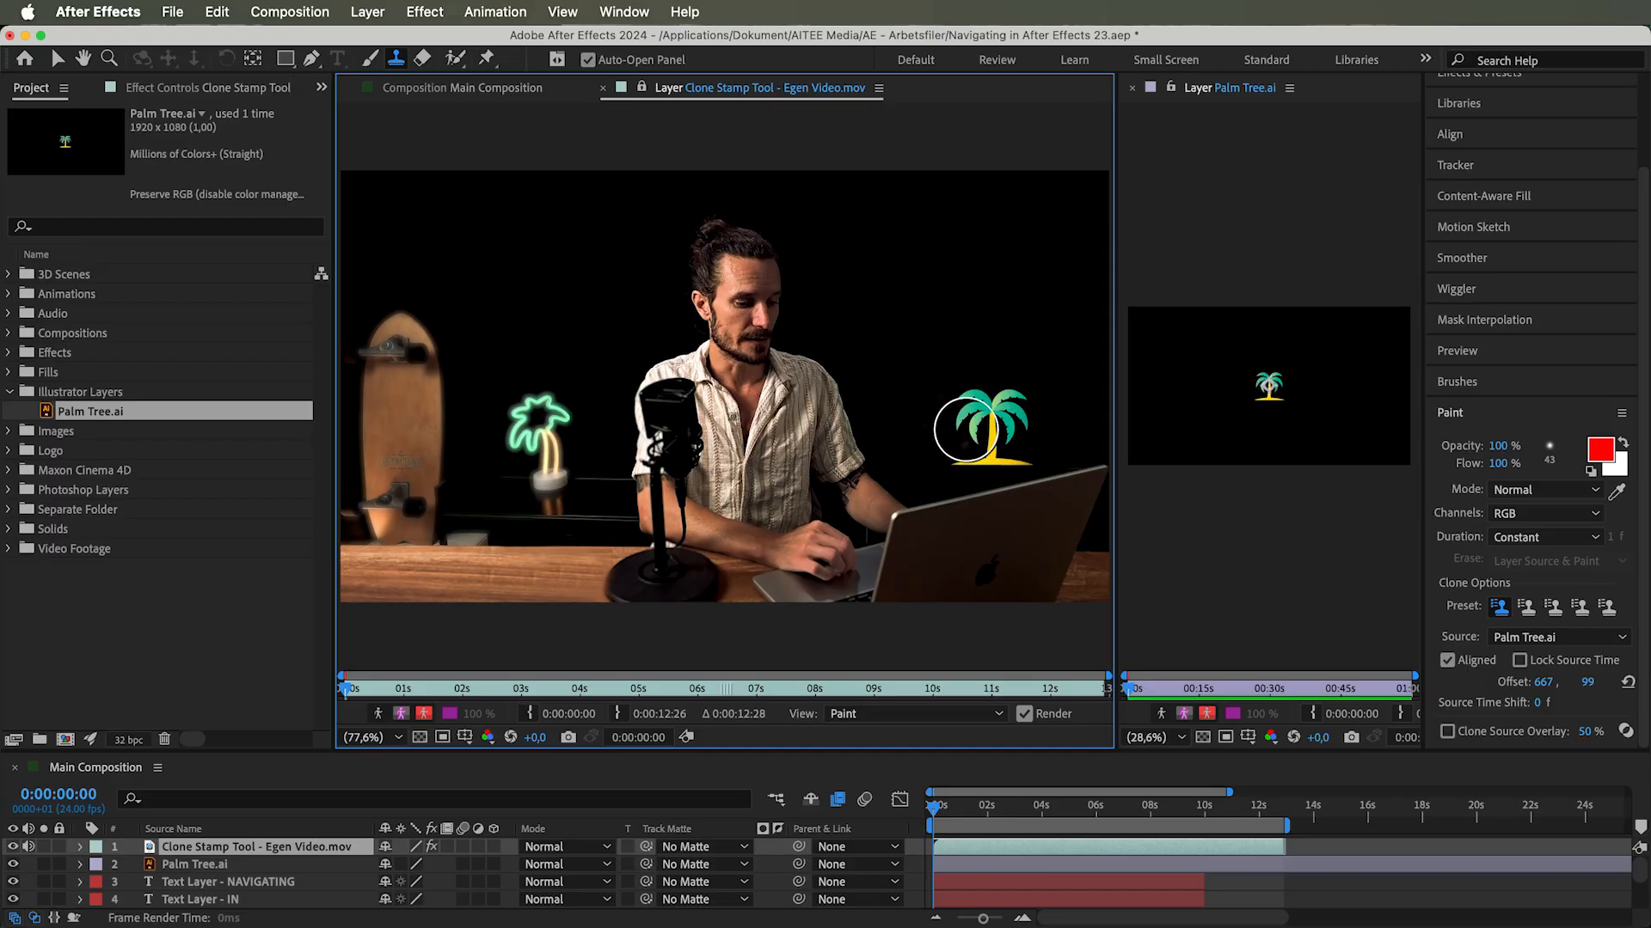
click(1447, 661)
mouse_move(1013, 288)
mouse_down()
mouse_move(1002, 255)
mouse_move(1047, 293)
mouse_move(1010, 309)
mouse_up()
mouse_move(924, 279)
mouse_down()
mouse_move(895, 265)
mouse_move(914, 203)
mouse_up()
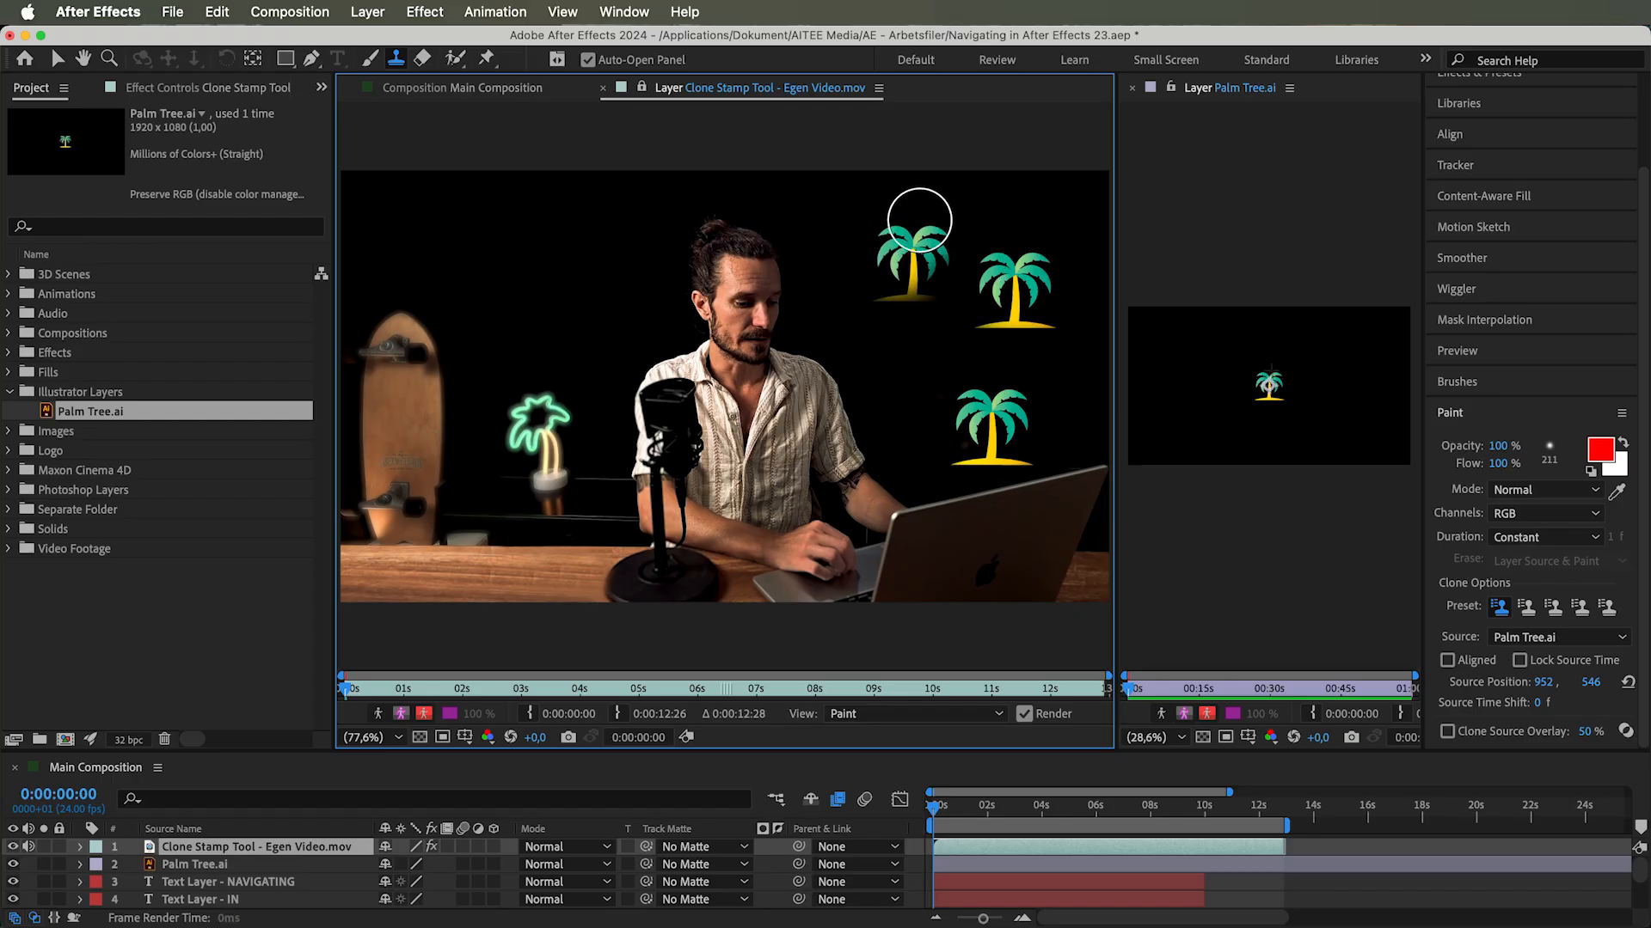
drag(560, 236, 536, 282)
mouse_move(419, 254)
mouse_down()
mouse_move(364, 250)
mouse_move(462, 241)
mouse_up()
drag(914, 266, 957, 203)
mouse_move(1018, 271)
mouse_down()
mouse_move(1027, 293)
mouse_move(1082, 226)
mouse_move(1014, 245)
mouse_move(1021, 163)
mouse_up()
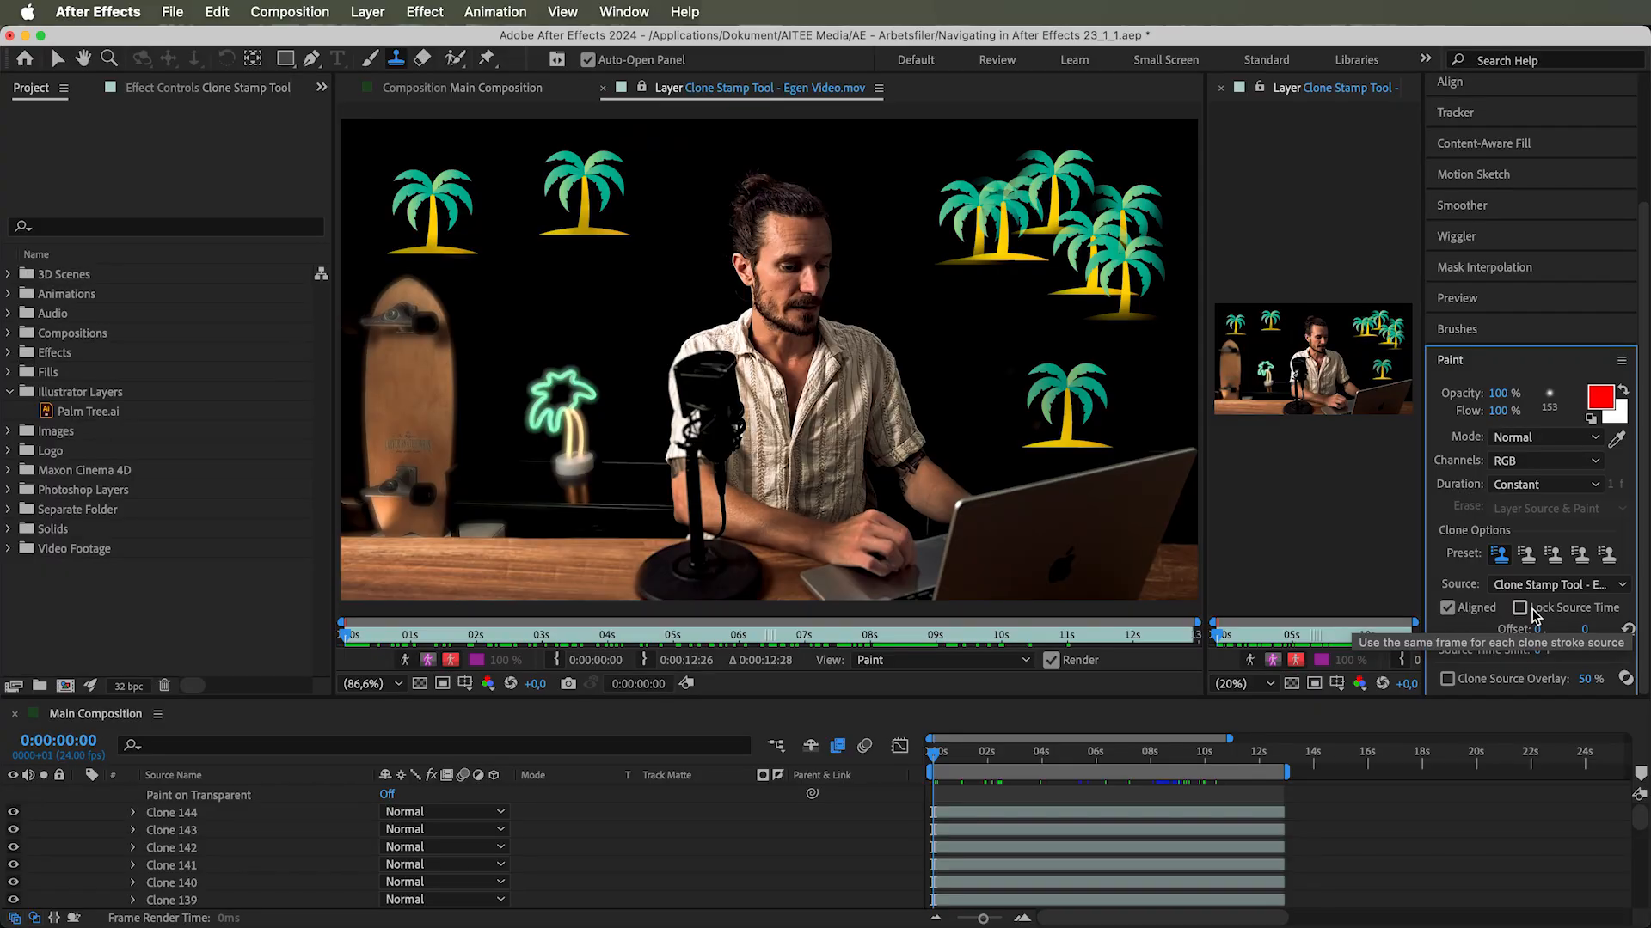
Turn on Lock Source Time, sample the man at 0:00:08:08 and clone him over the skateboard at 0:00:00:00
click(1520, 608)
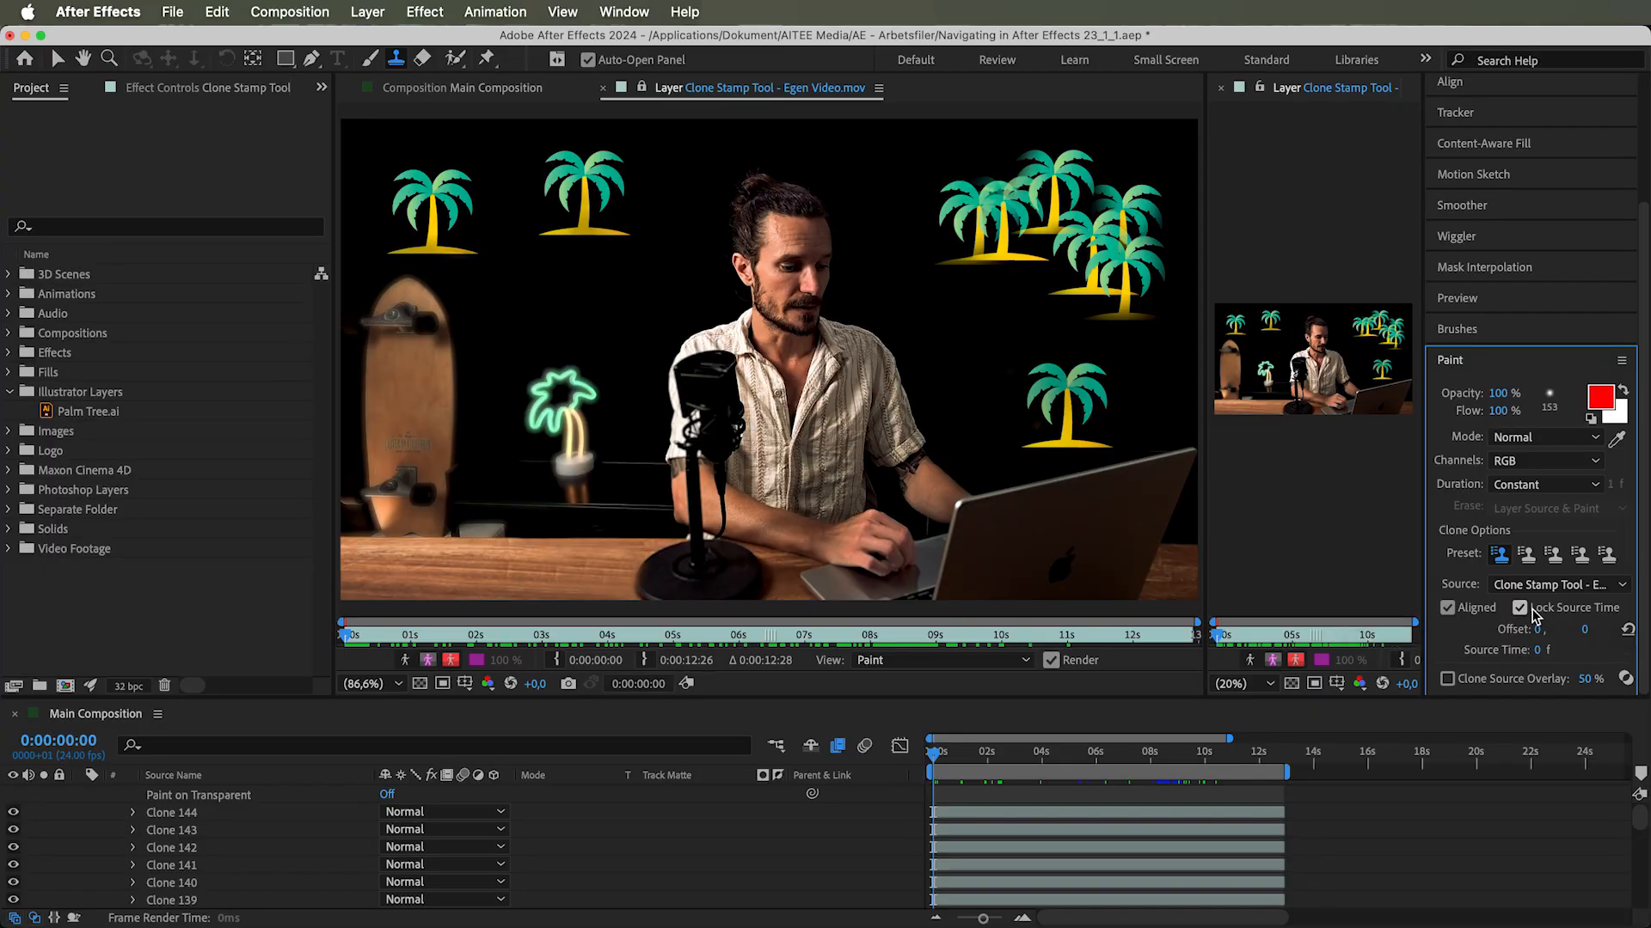
drag(932, 755, 1159, 756)
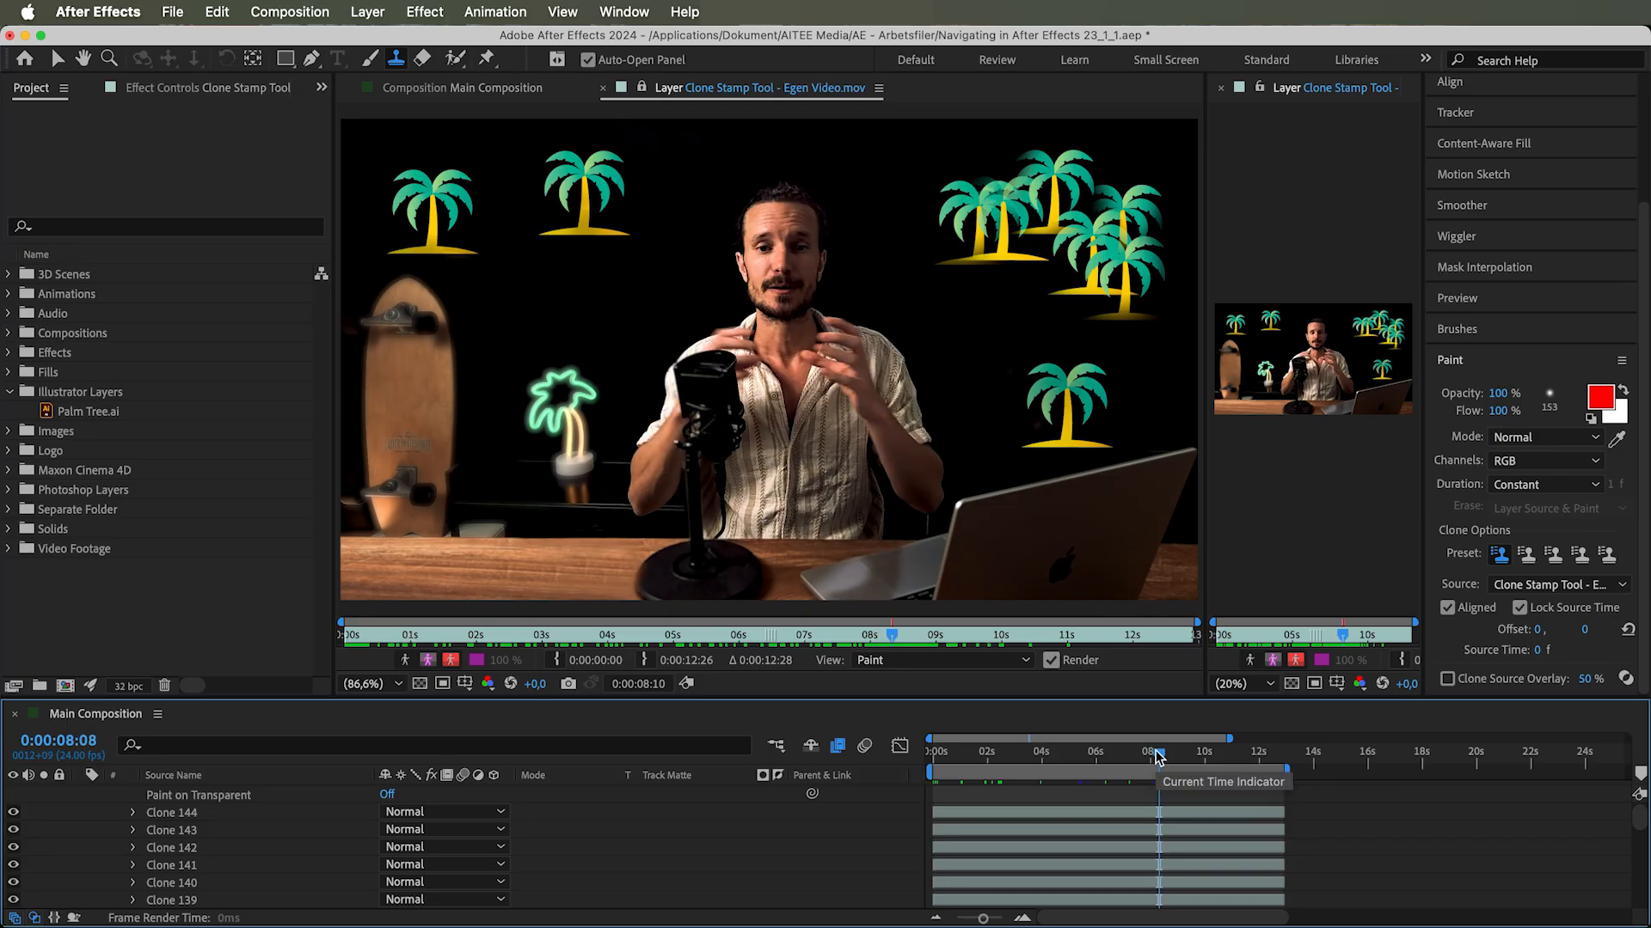
alt+click(1314, 339)
drag(1167, 750, 903, 752)
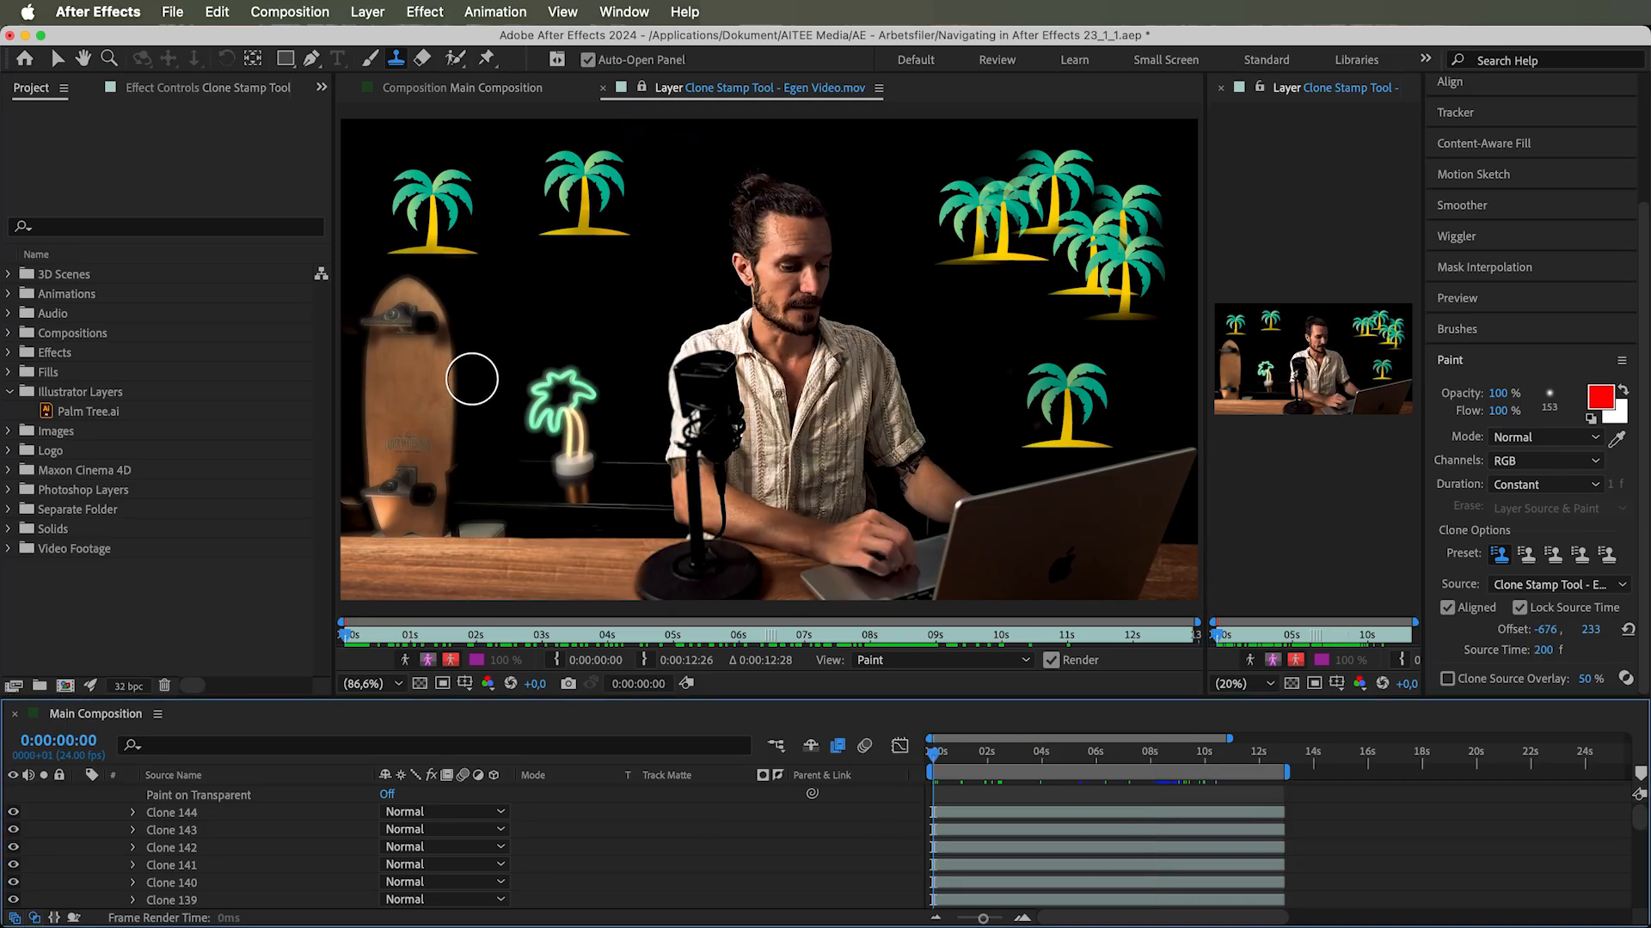
mouse_move(472, 449)
mouse_down()
mouse_move(479, 408)
mouse_move(413, 545)
mouse_move(424, 563)
mouse_move(367, 501)
mouse_move(448, 442)
mouse_move(451, 379)
mouse_move(508, 354)
mouse_move(521, 518)
mouse_move(589, 568)
mouse_move(512, 595)
mouse_move(342, 597)
mouse_move(494, 547)
mouse_move(606, 593)
mouse_up()
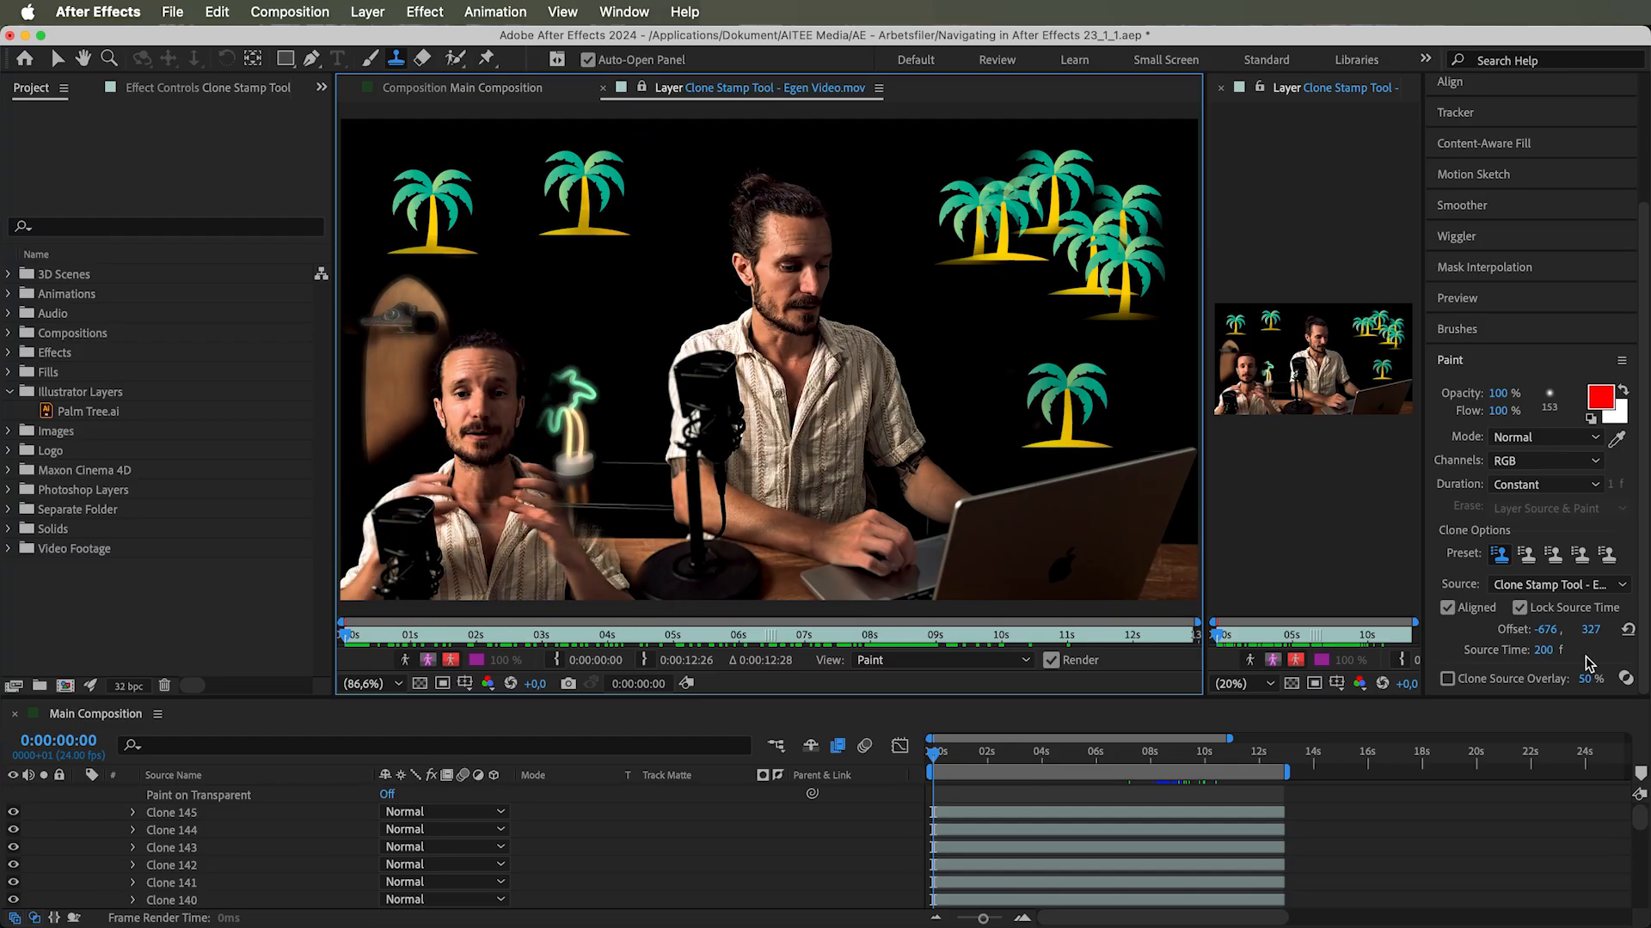
Turn off Lock Source Time and preview several positive and negative Source Time Shift values, ending at 172 frames
click(1520, 607)
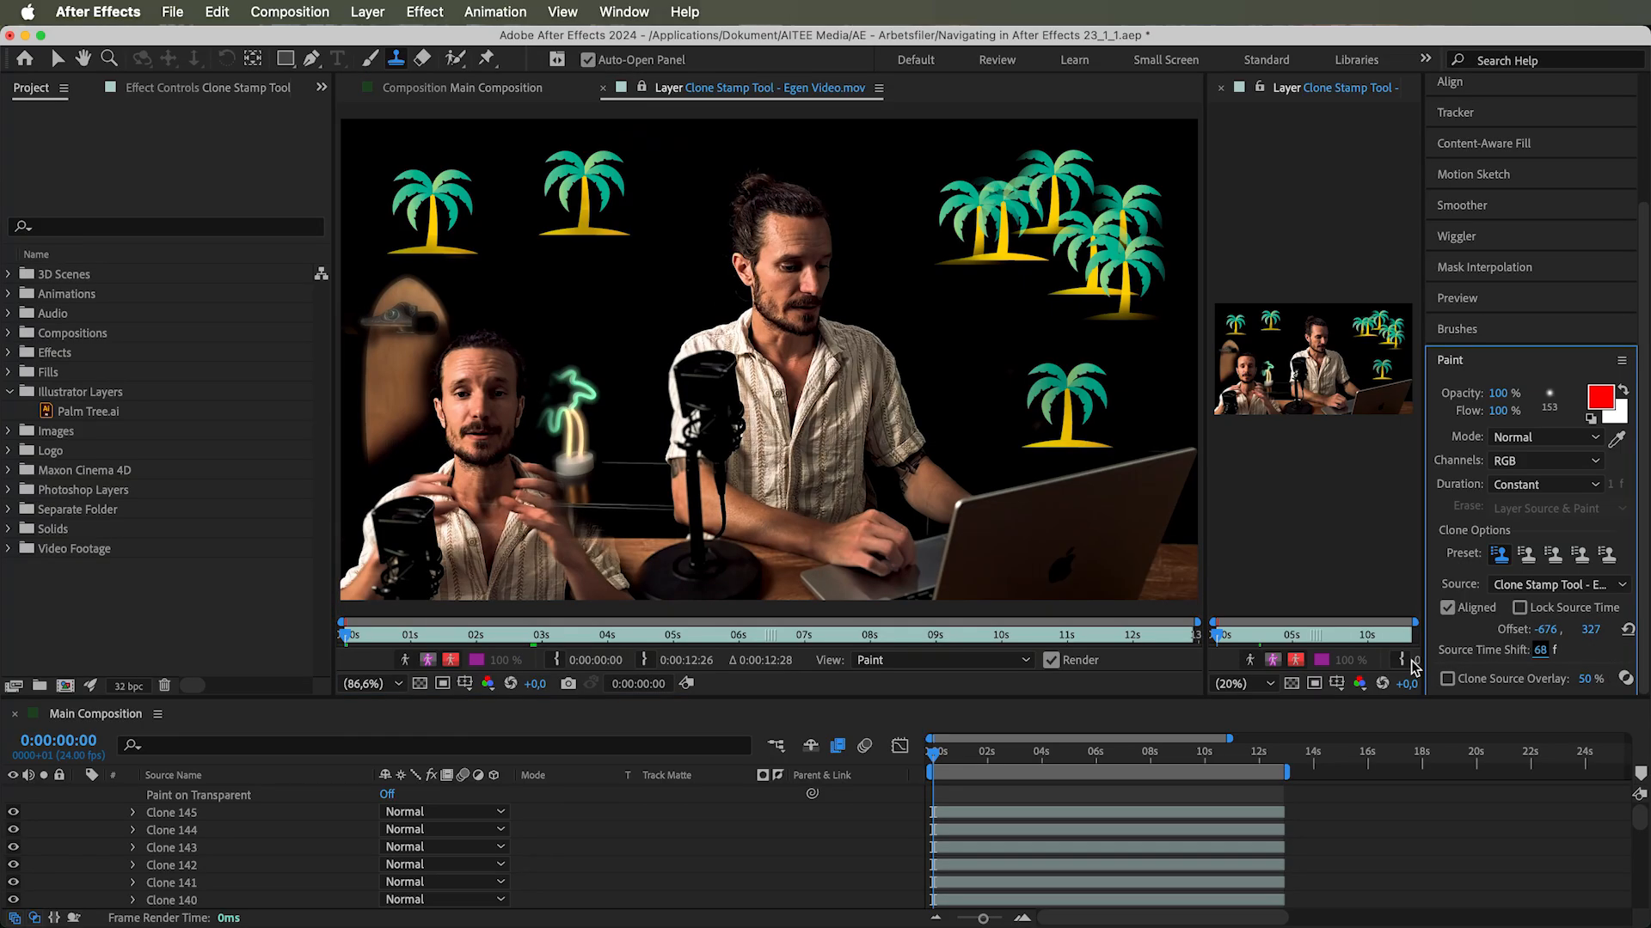
drag(1643, 645, 1644, 644)
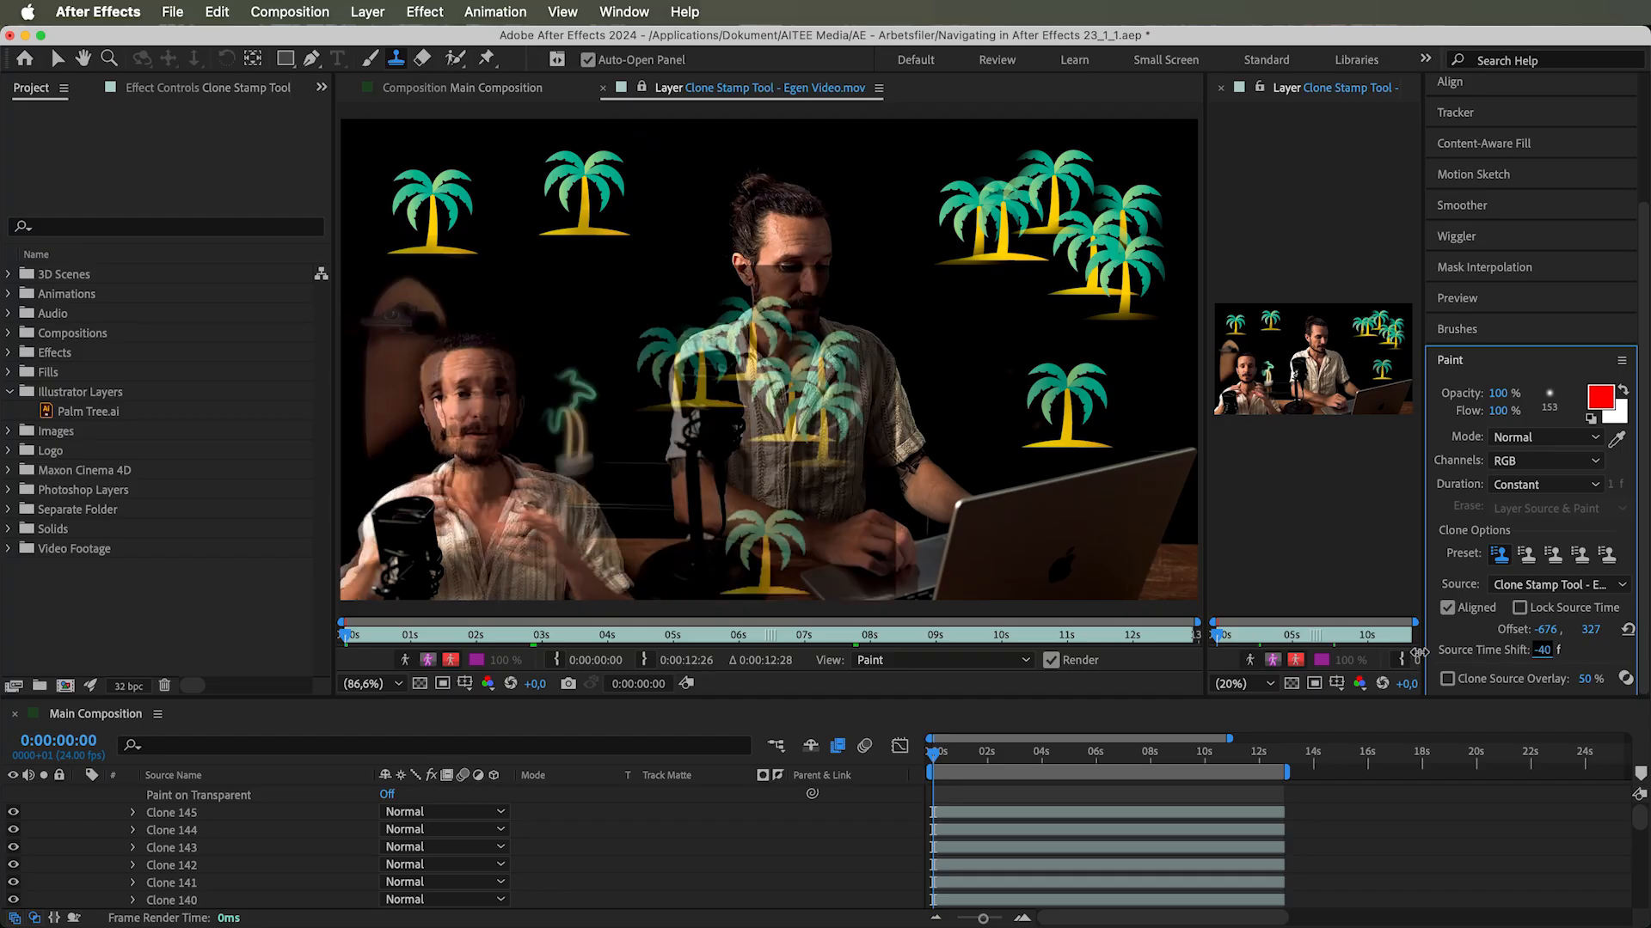
drag(1644, 644, 1430, 655)
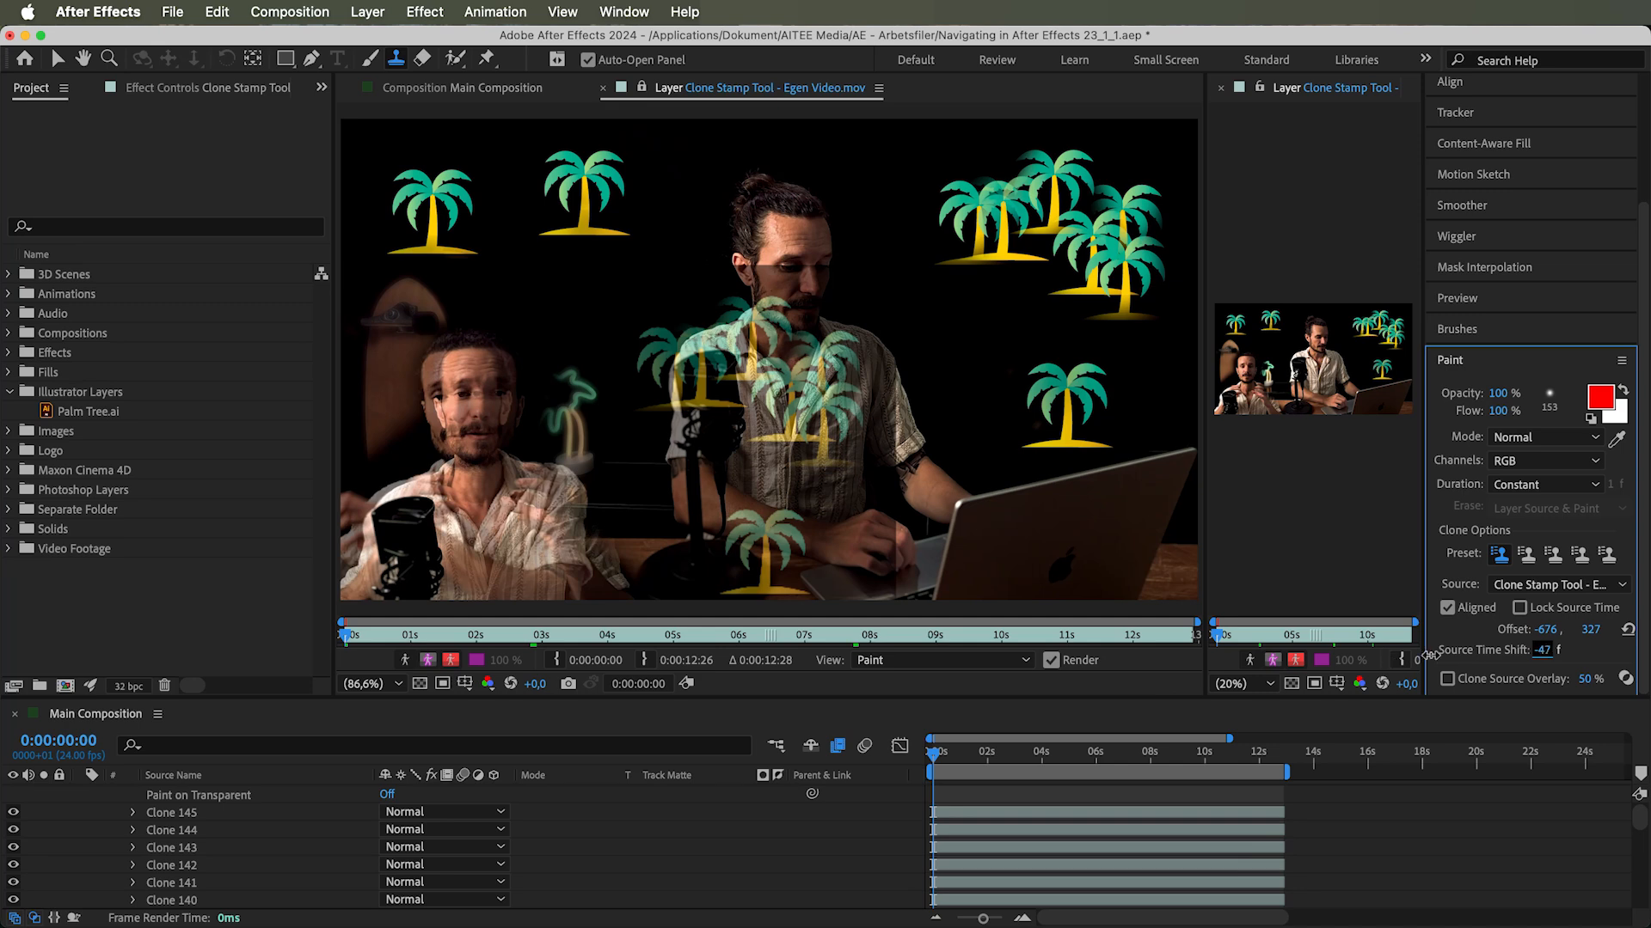
drag(1643, 650, 1648, 664)
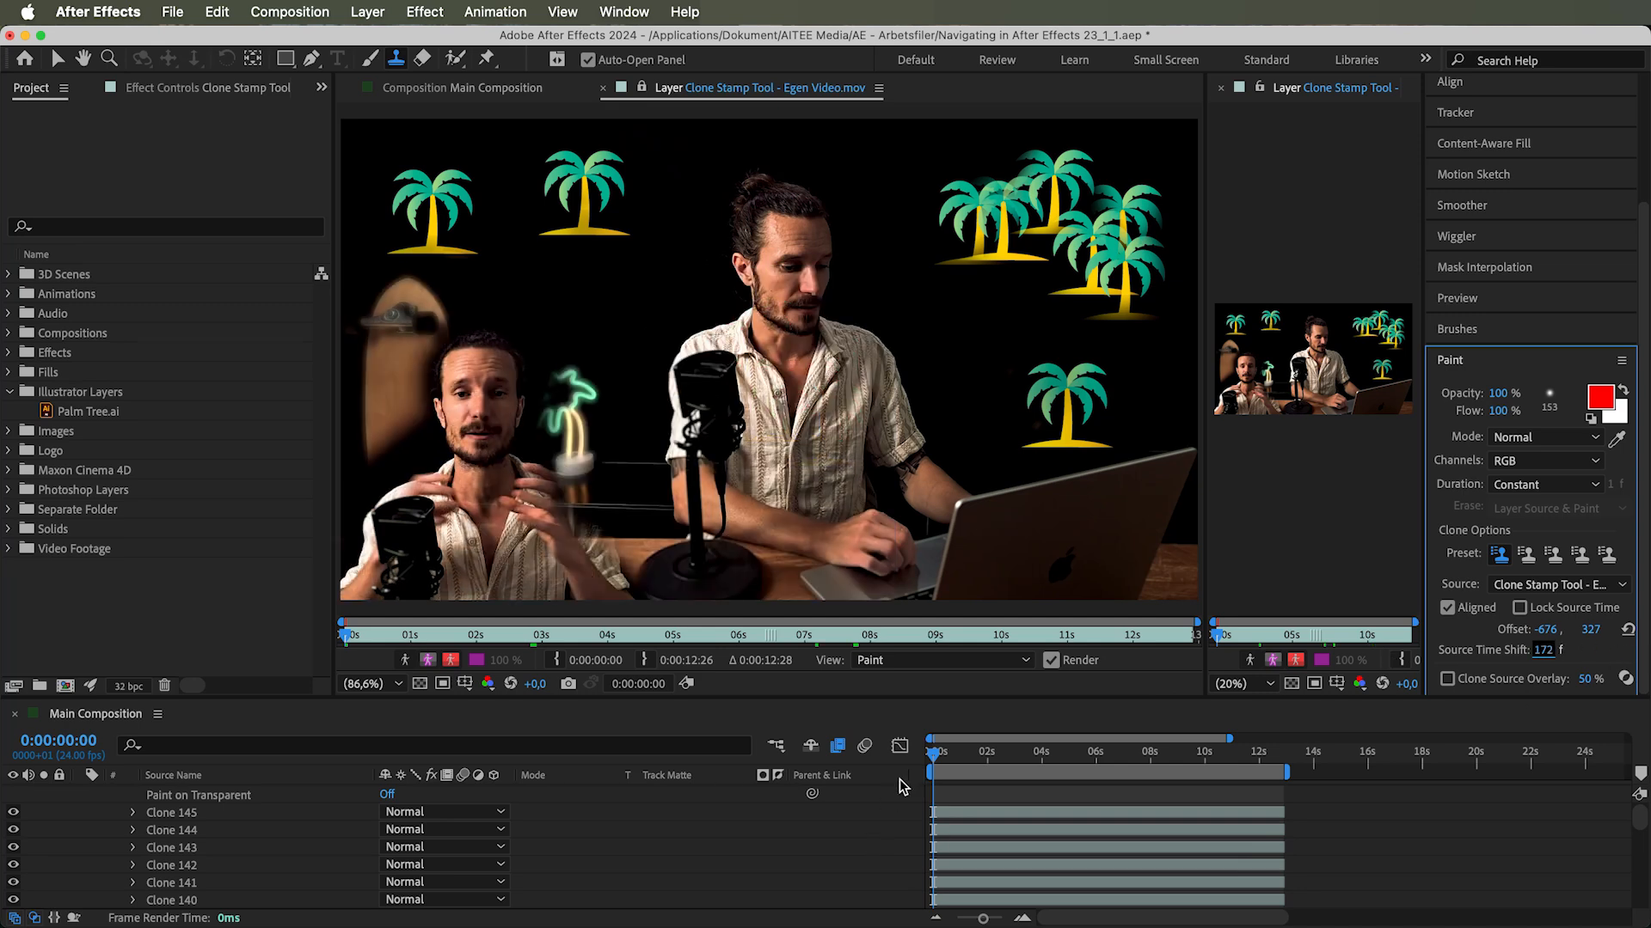
Undo the cloned man over the skateboard and try a clone stroke at 0:00:04:11 with Source Time Shift set to -50 frames
key(super+z)
drag(935, 757, 1058, 757)
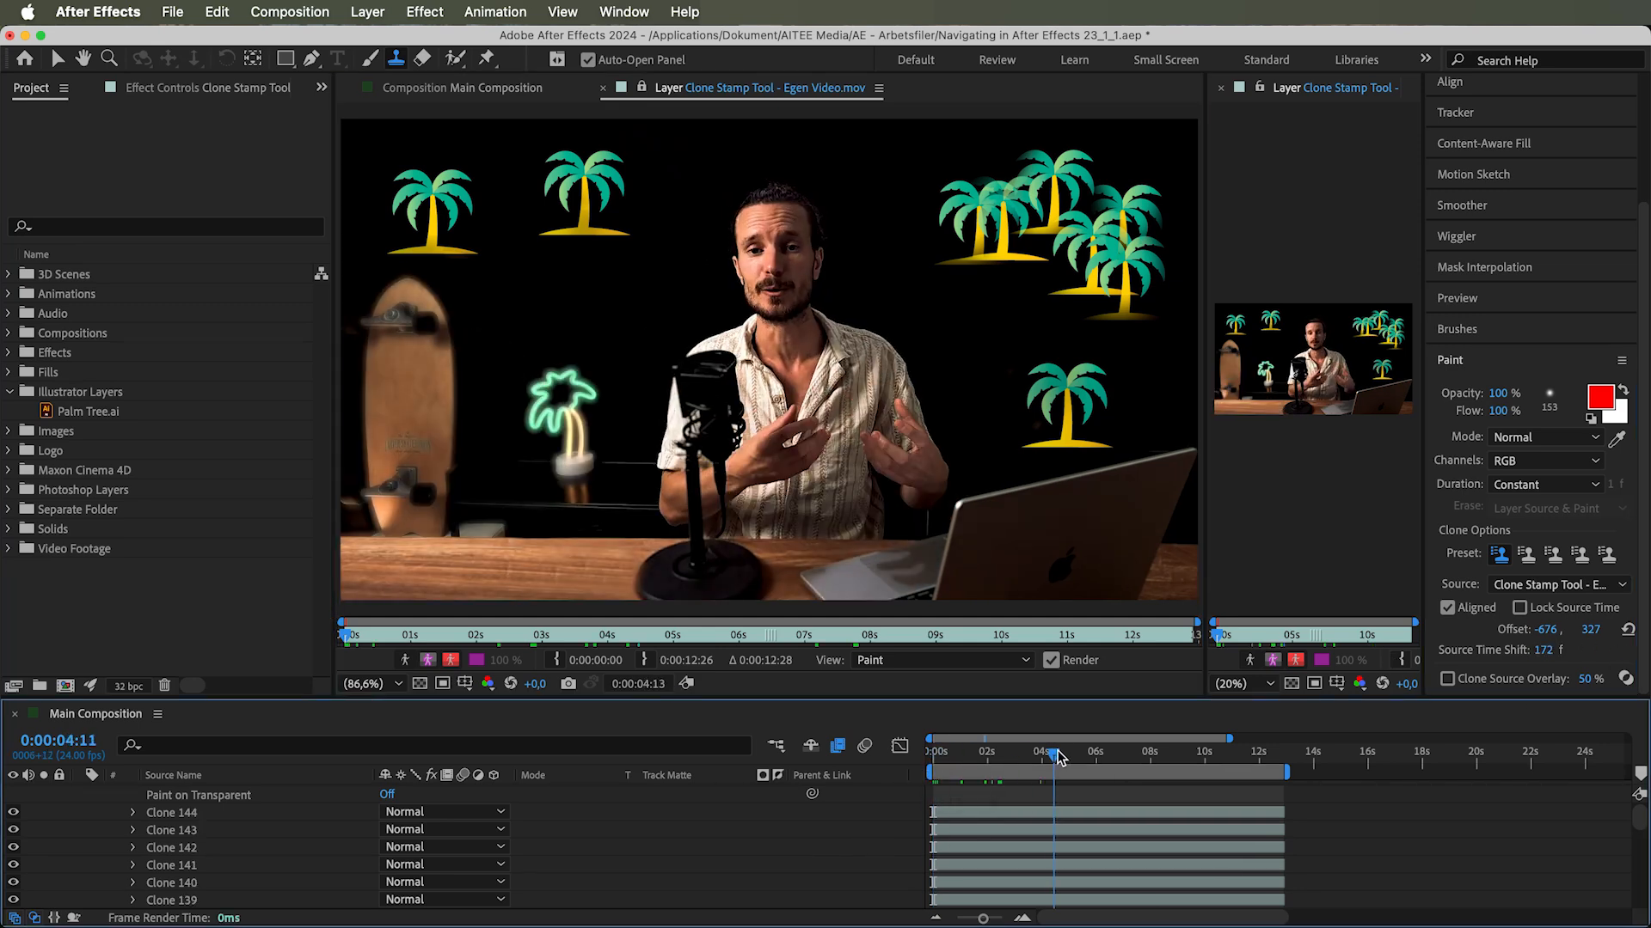
mouse_move(1545, 652)
mouse_down()
mouse_move(1219, 693)
mouse_move(1341, 688)
mouse_up()
mouse_move(860, 404)
mouse_down()
mouse_move(825, 412)
mouse_move(579, 342)
mouse_move(405, 533)
mouse_move(661, 553)
mouse_move(395, 460)
mouse_move(372, 560)
mouse_move(614, 572)
mouse_up()
key(super+z)
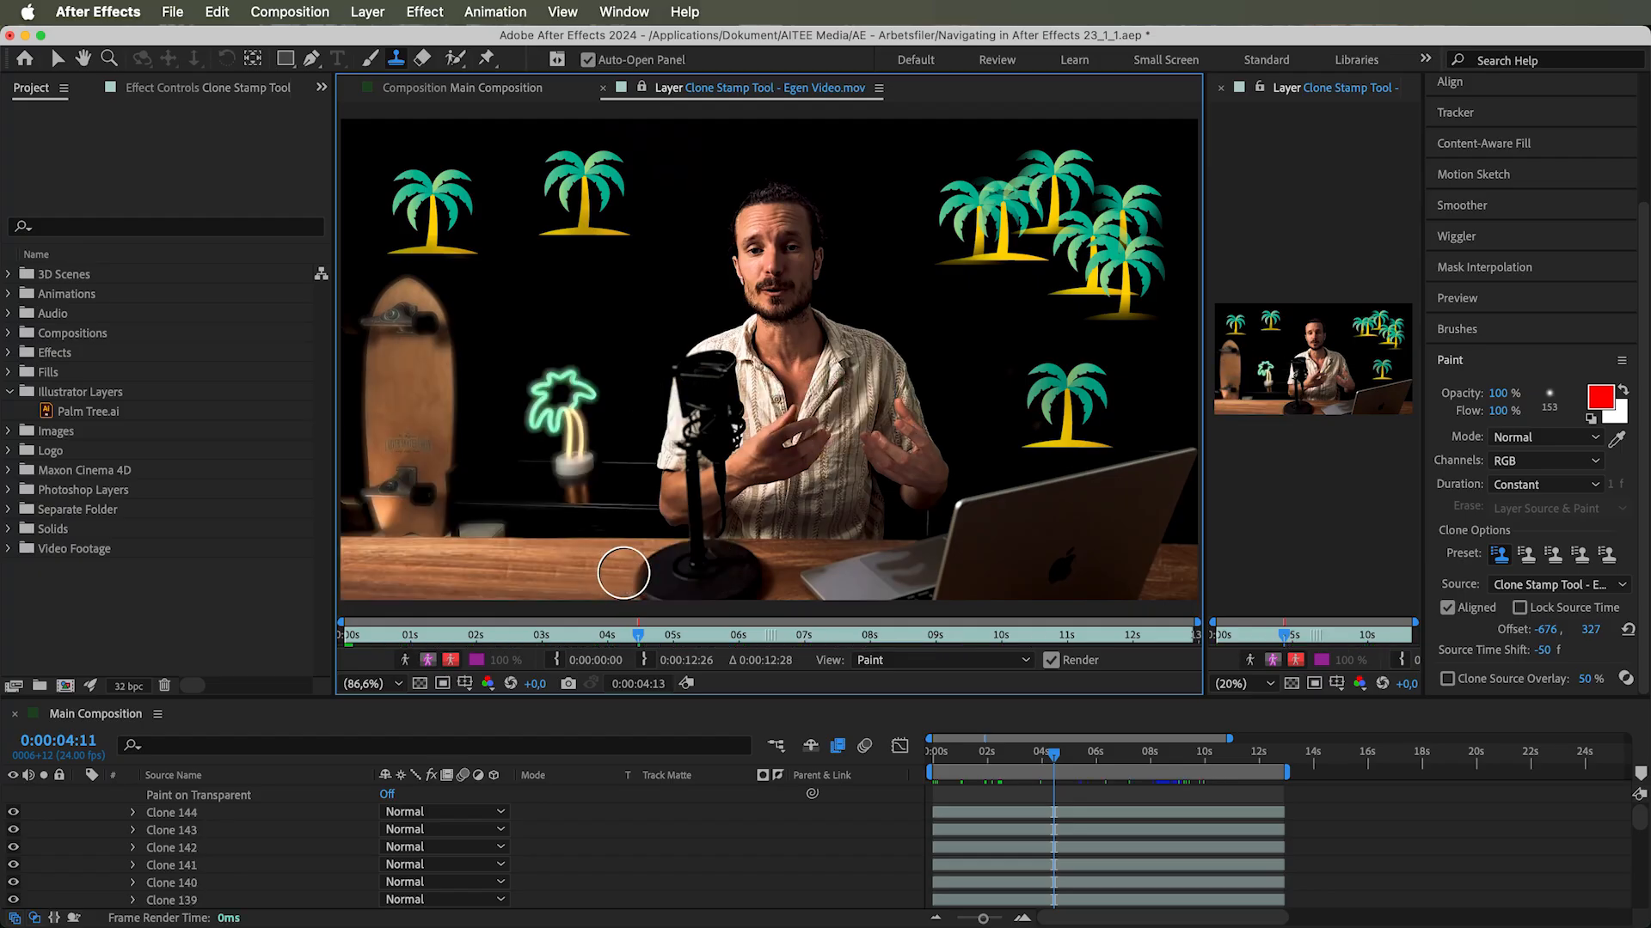
At 0:00:00:00, enable Clone Source Overlay and clone the overlaid palms across the man's torso and beside the microphone base
drag(1051, 750, 846, 757)
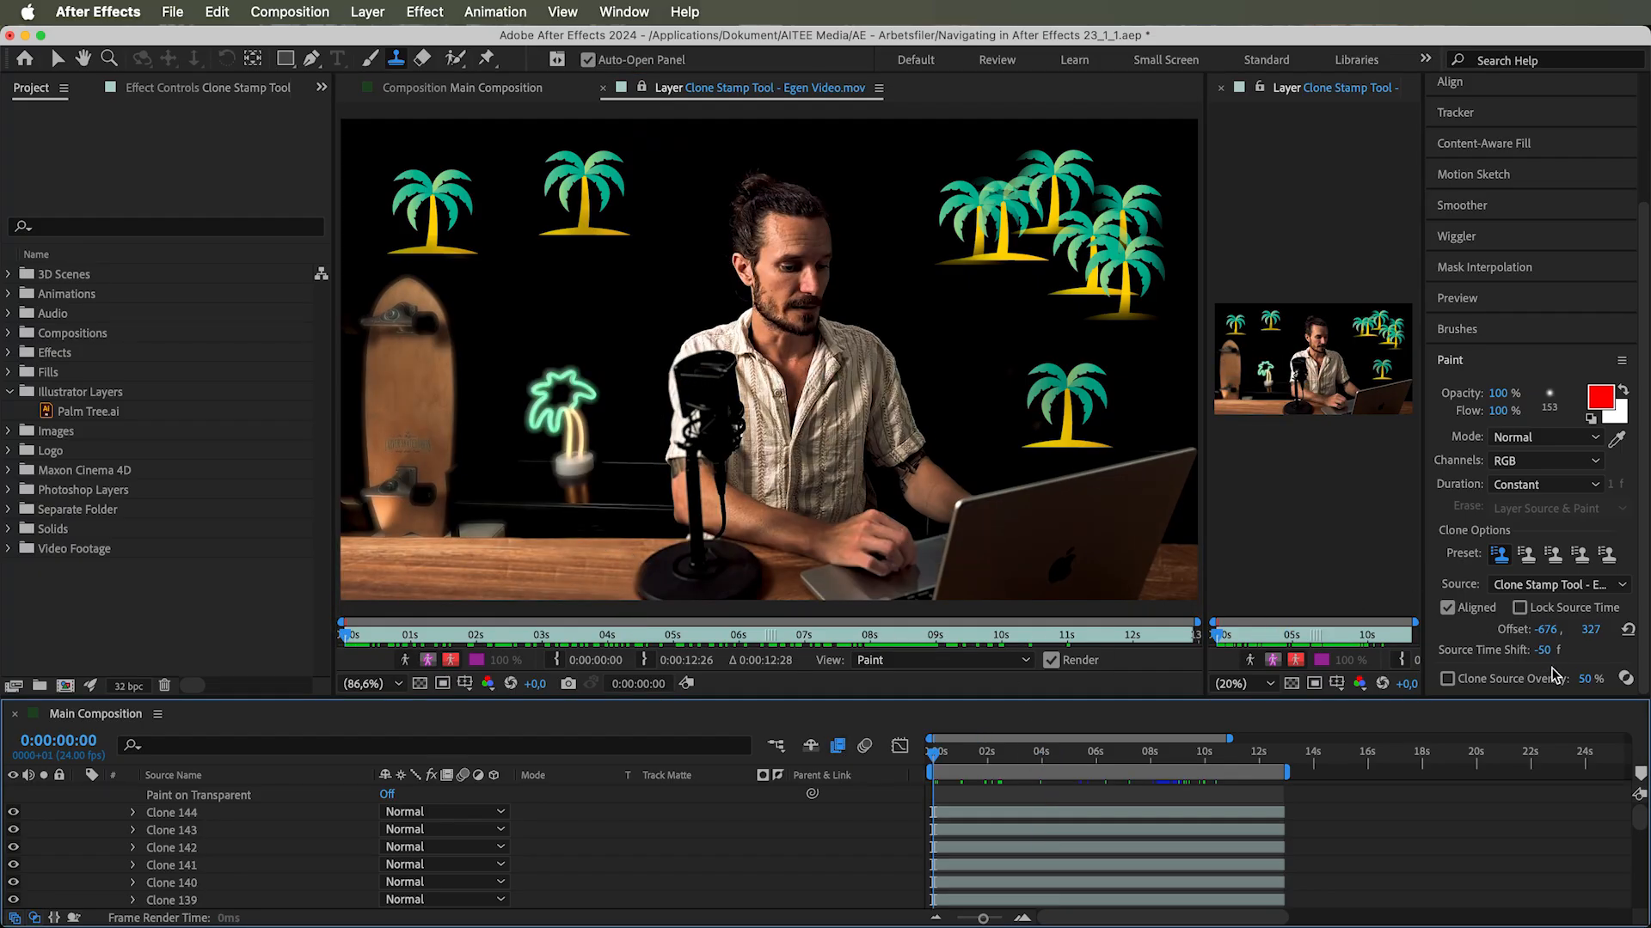
click(1447, 679)
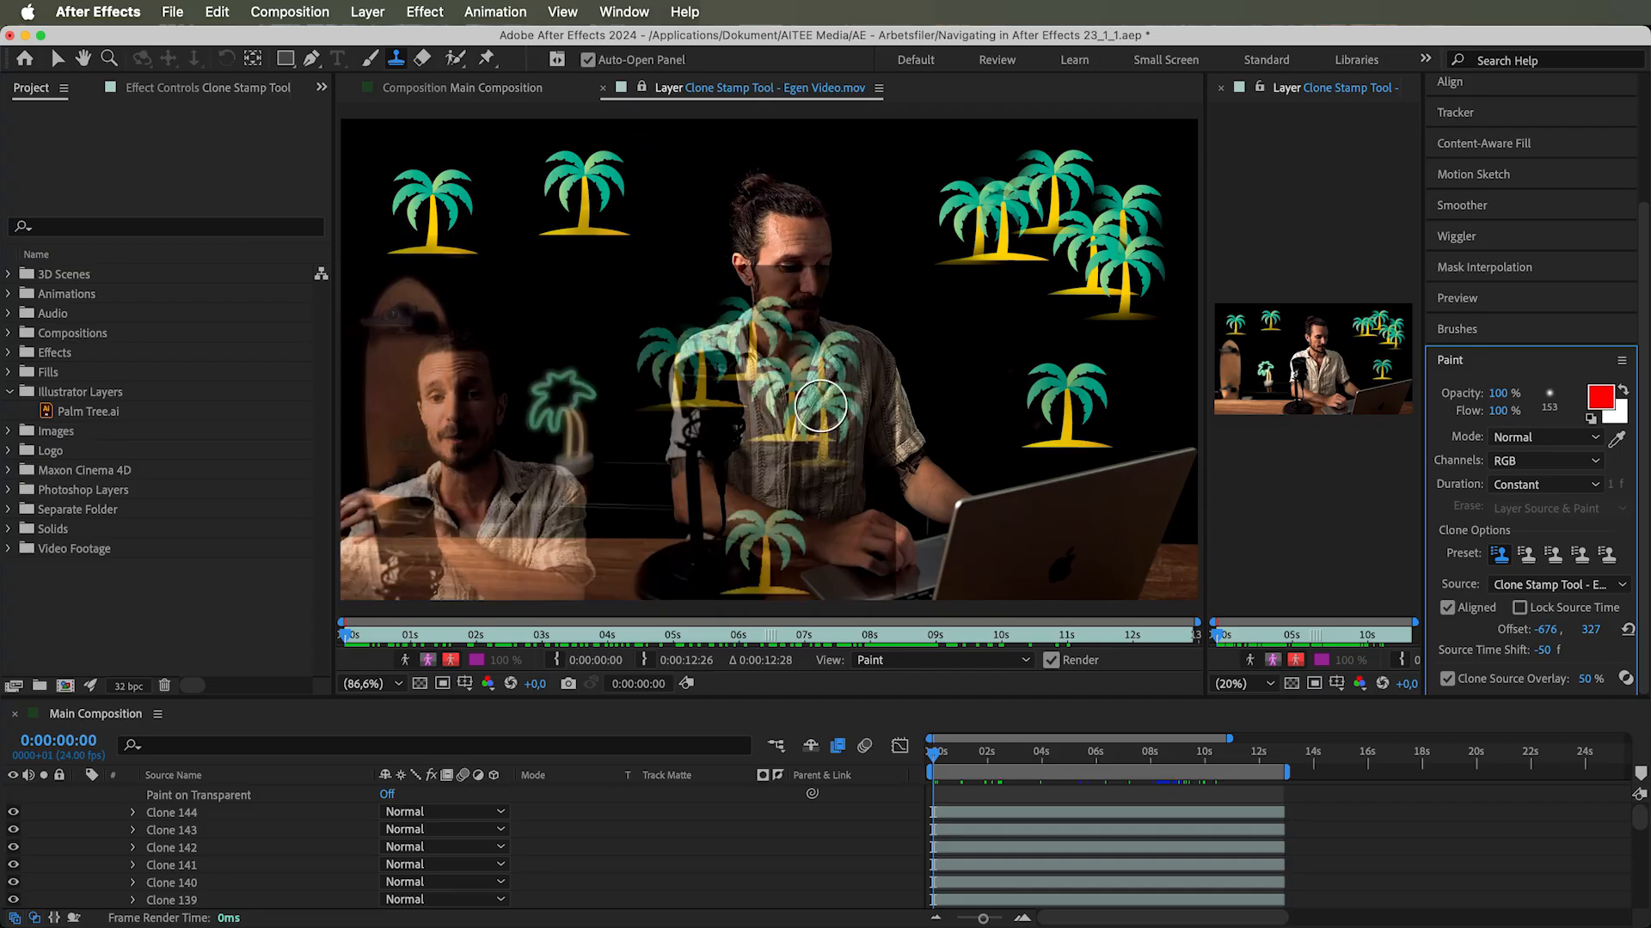
mouse_move(713, 365)
mouse_down()
mouse_move(673, 337)
mouse_move(763, 304)
mouse_move(867, 375)
mouse_up()
mouse_move(761, 482)
mouse_down()
mouse_move(762, 529)
mouse_move(745, 517)
mouse_move(794, 559)
mouse_move(744, 571)
mouse_up()
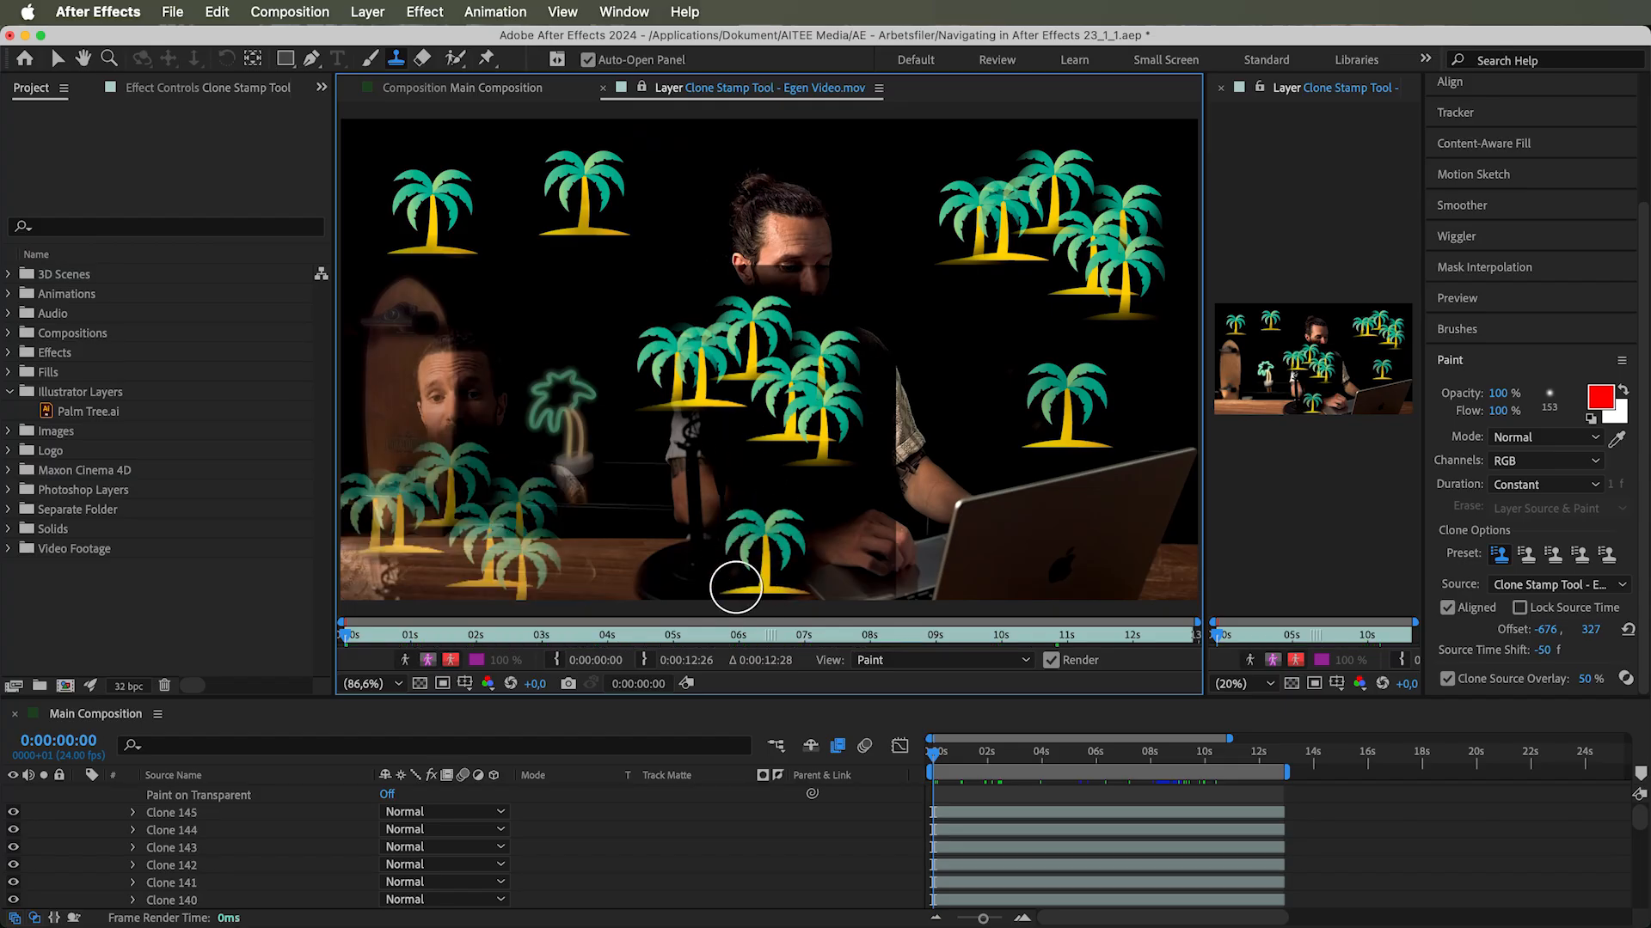
Set the Clone Source Overlay opacity to 0%
click(1582, 680)
text(0)
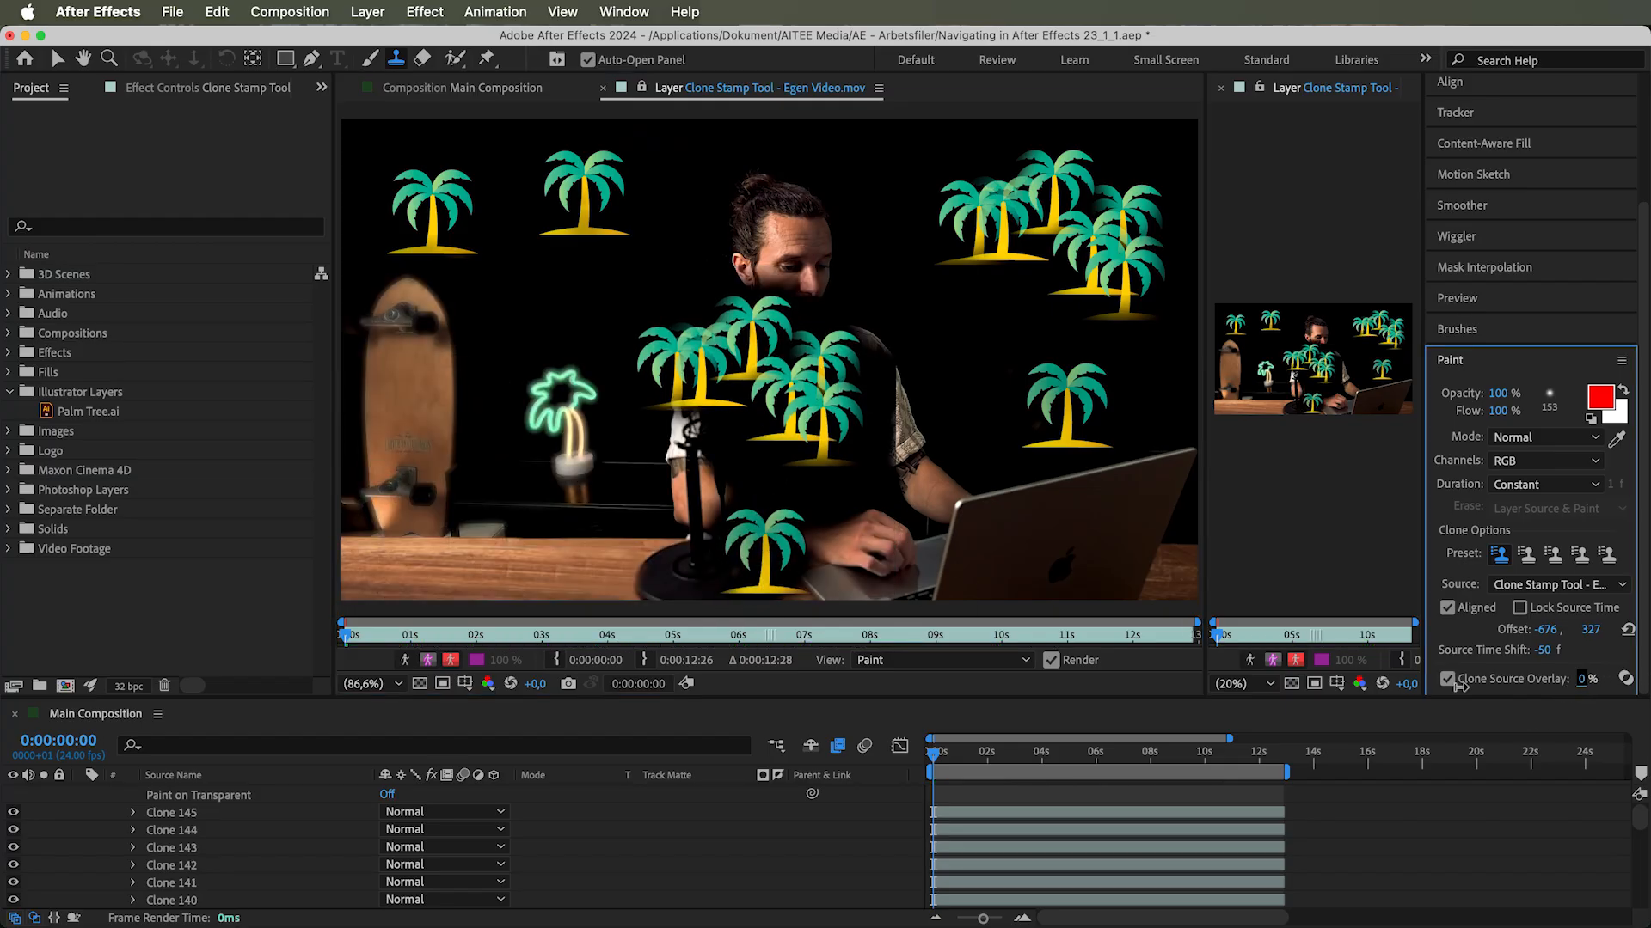
mouse_move(1344, 693)
mouse_down()
mouse_move(1647, 669)
mouse_move(1592, 694)
mouse_up()
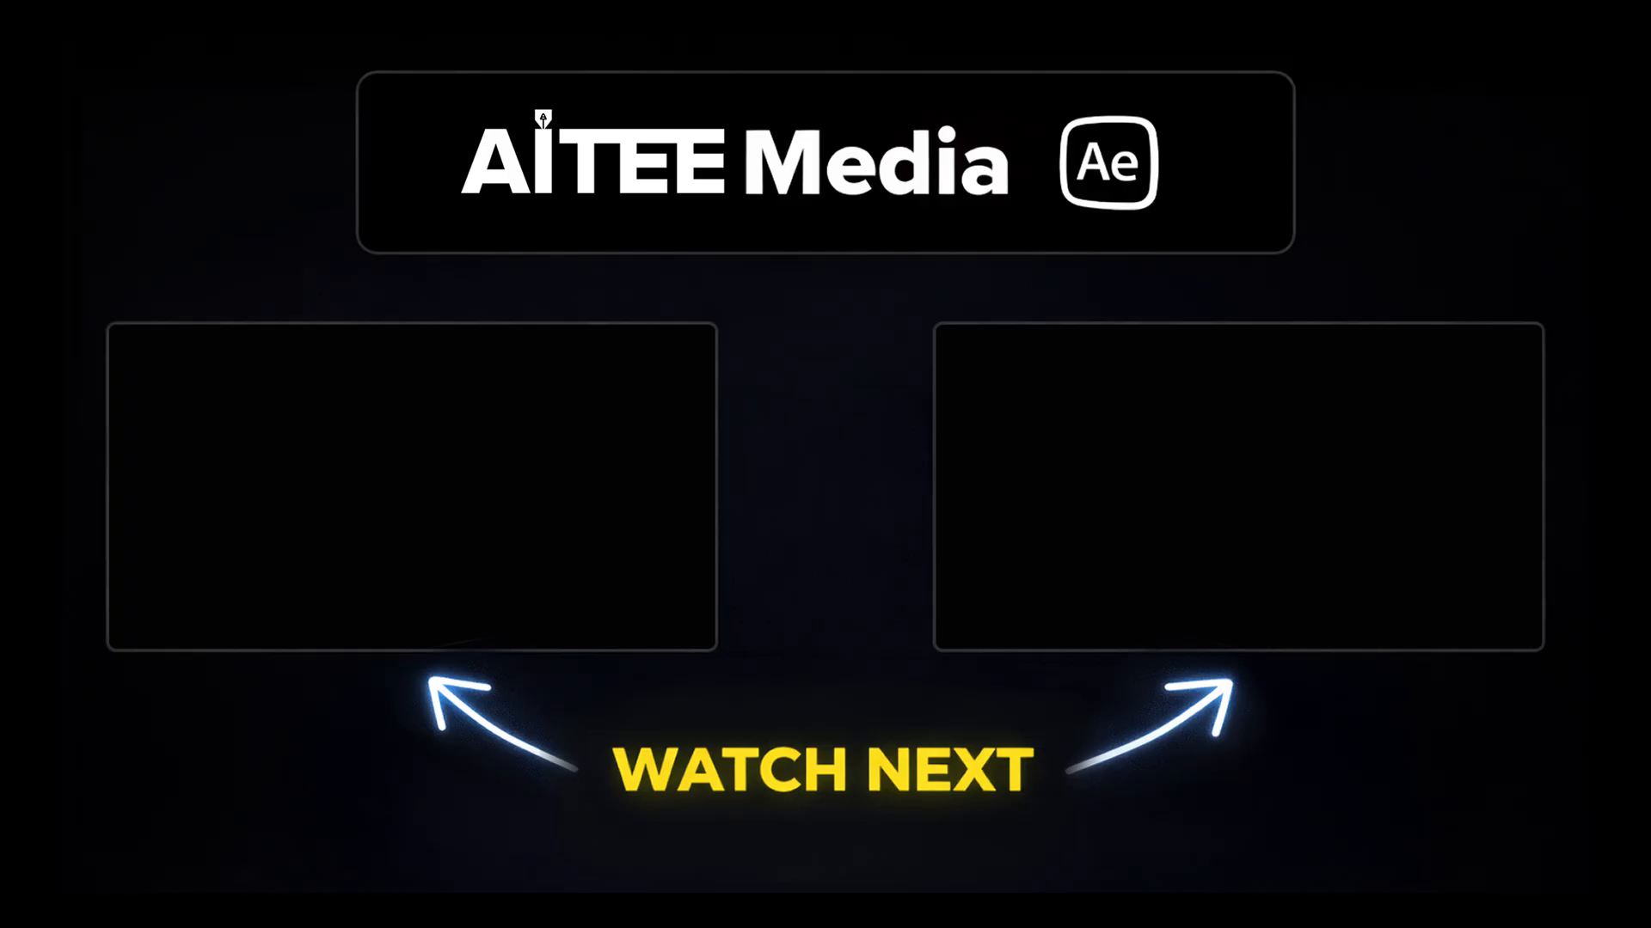